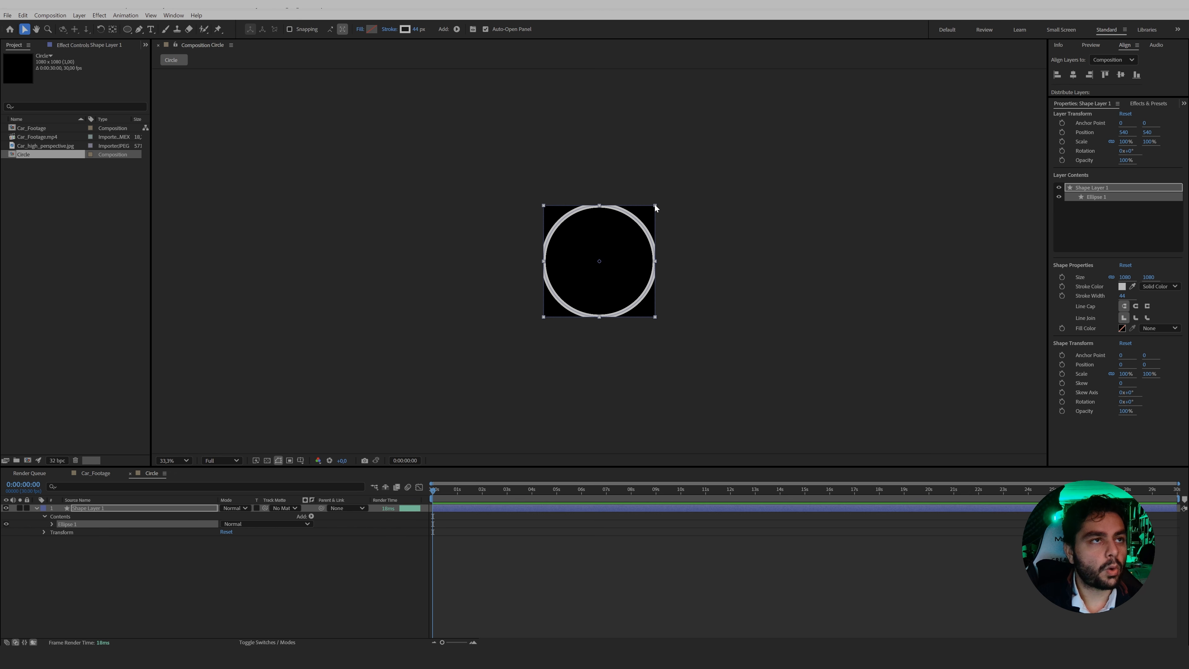
Scale the ellipse down to about 88% inside the Circle composition and thicken its stroke to 84 px.
left_click_drag(655, 206, 648, 211)
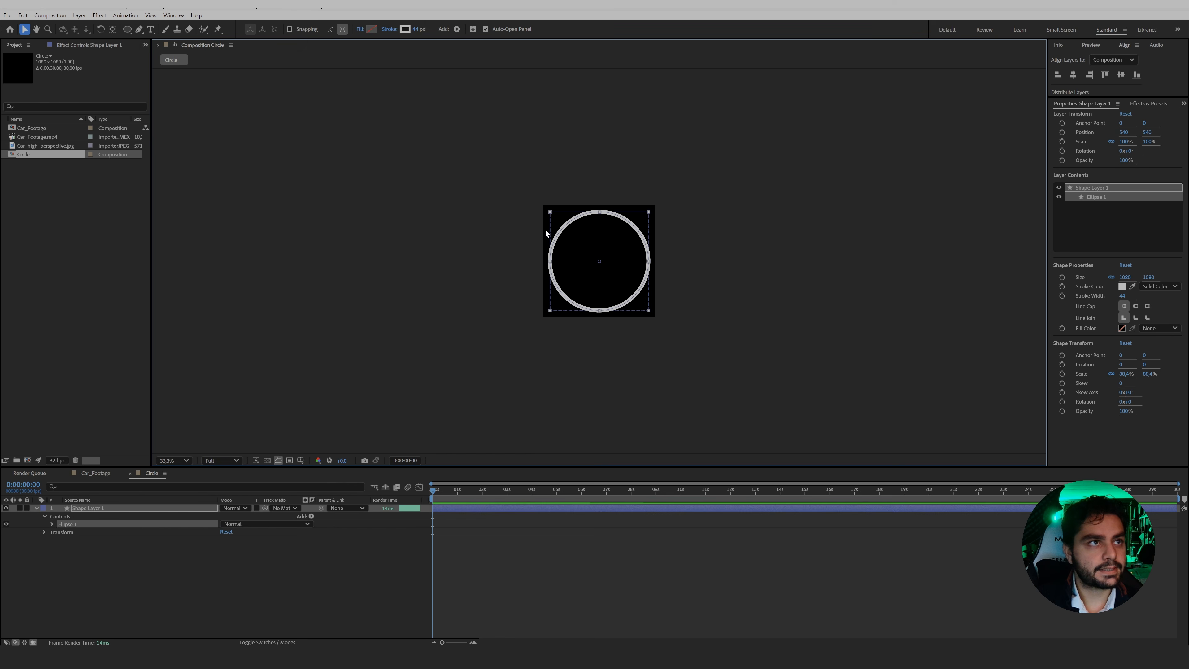
key("slash")
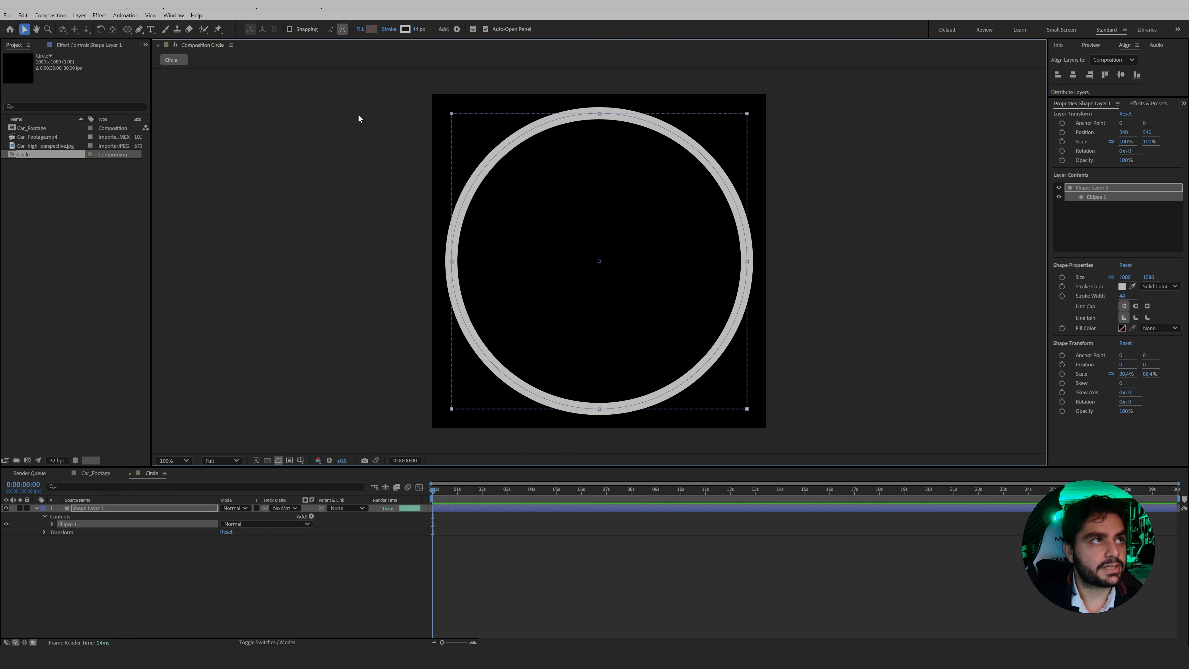
left_click_drag(417, 31, 439, 32)
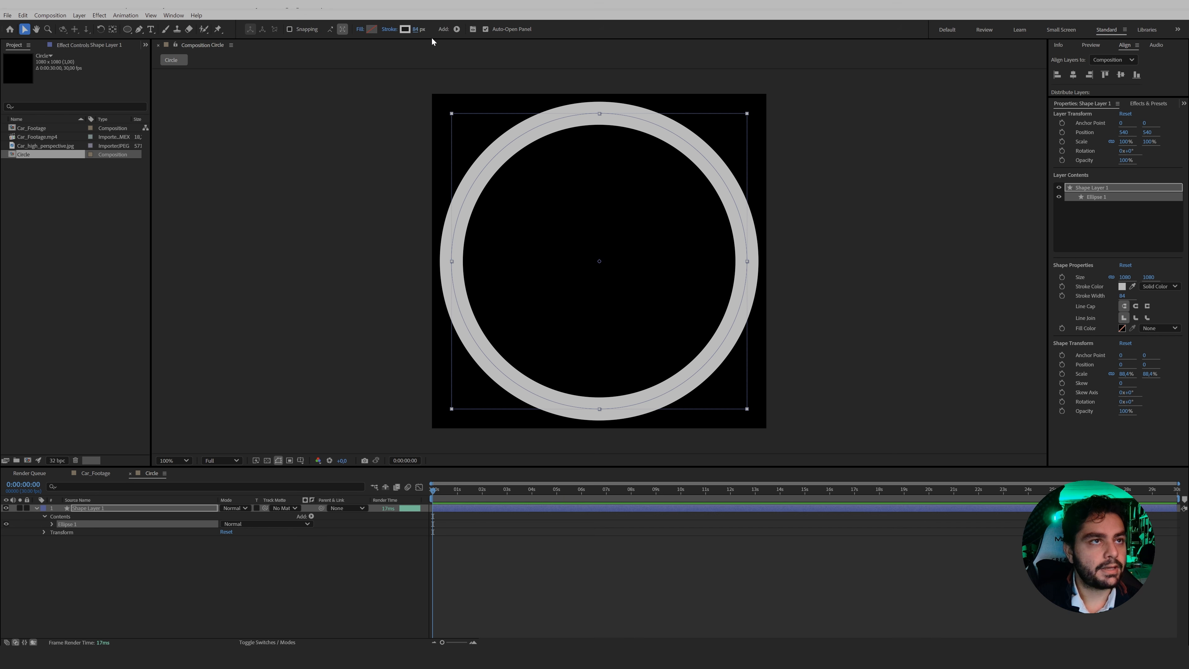
Set the shape layer's scale to 0% and keyframe it at the first frame.
left_click(167, 509)
key("s")
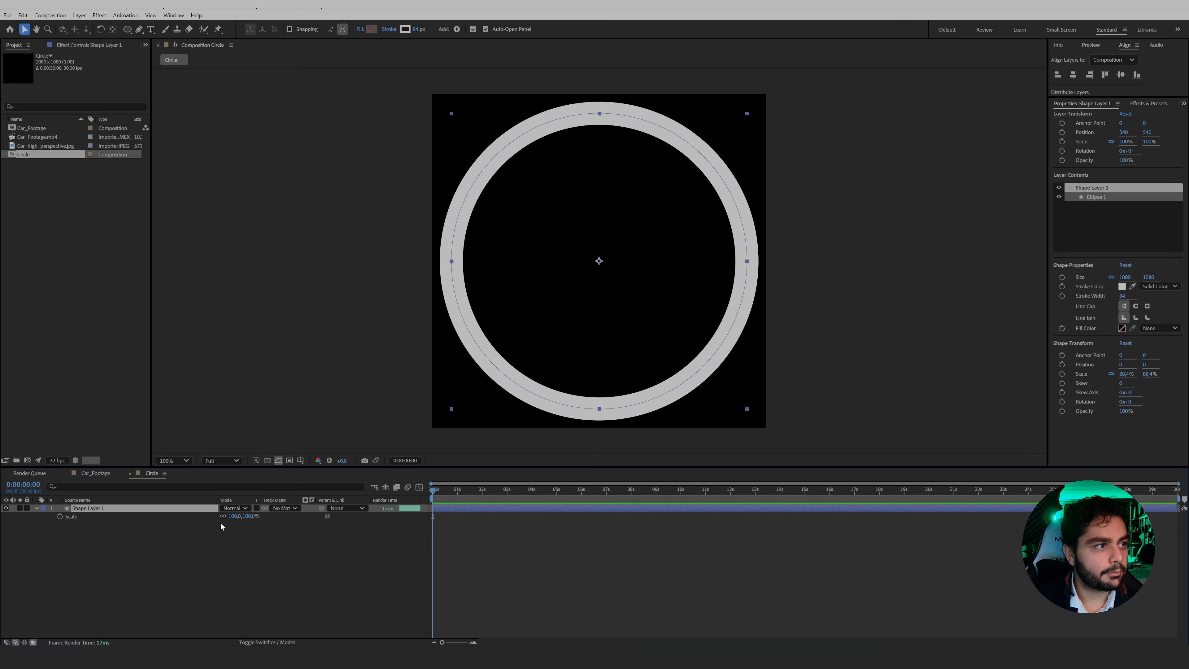
left_click(237, 515)
type("0")
key("Return")
left_click(60, 516)
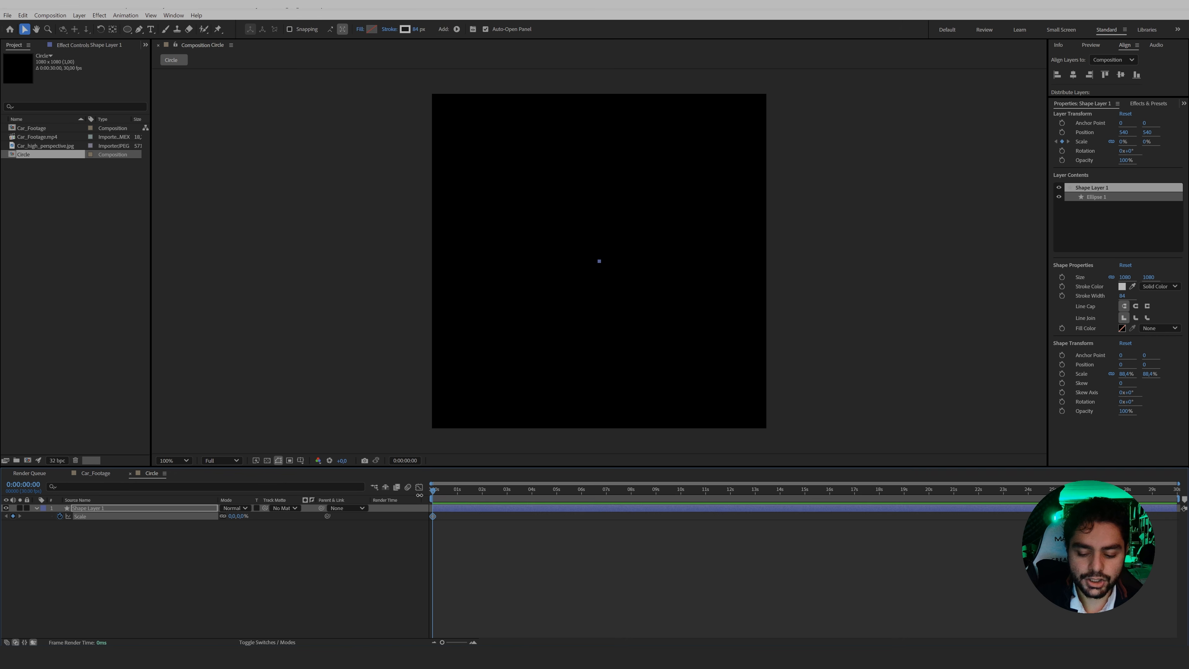
Keyframe the shape layer's scale at 100% at 0:00:00:20 and preview the growing ring.
key("shift+Page_Down")
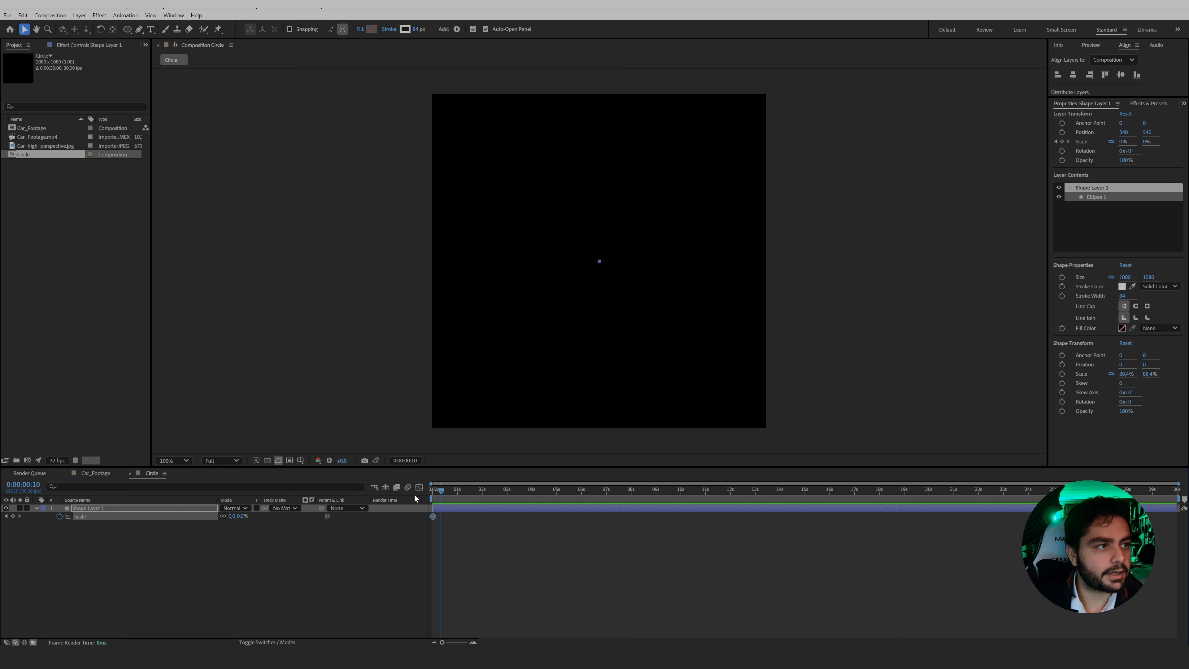
key("shift+Page_Down")
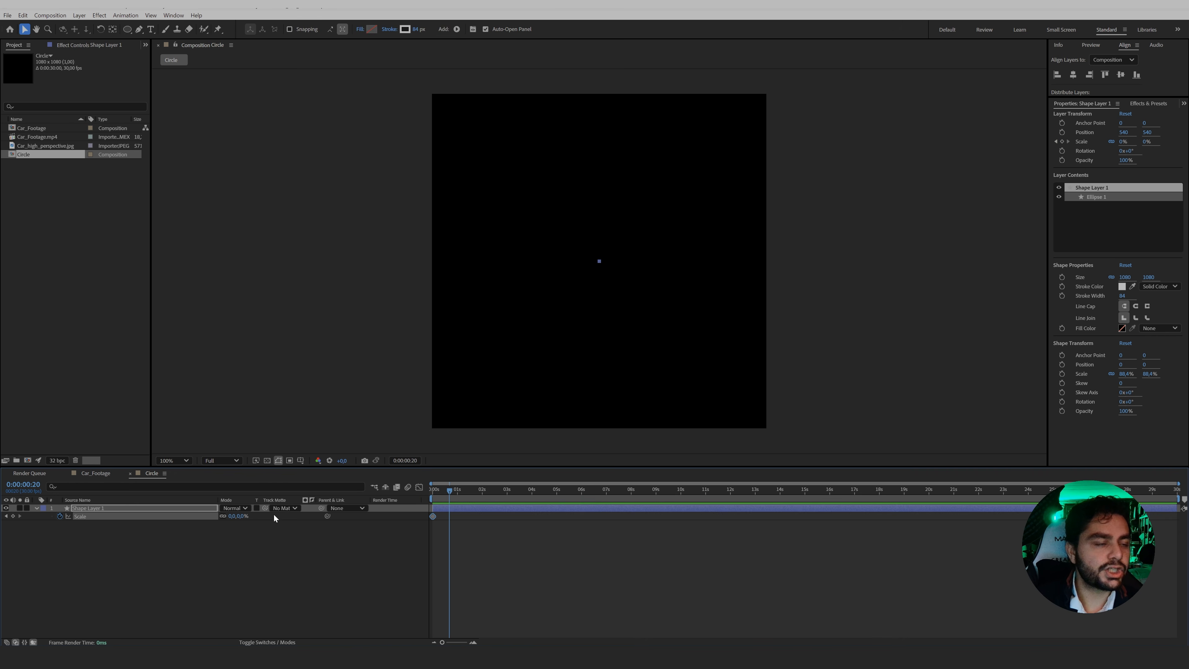
left_click(237, 515)
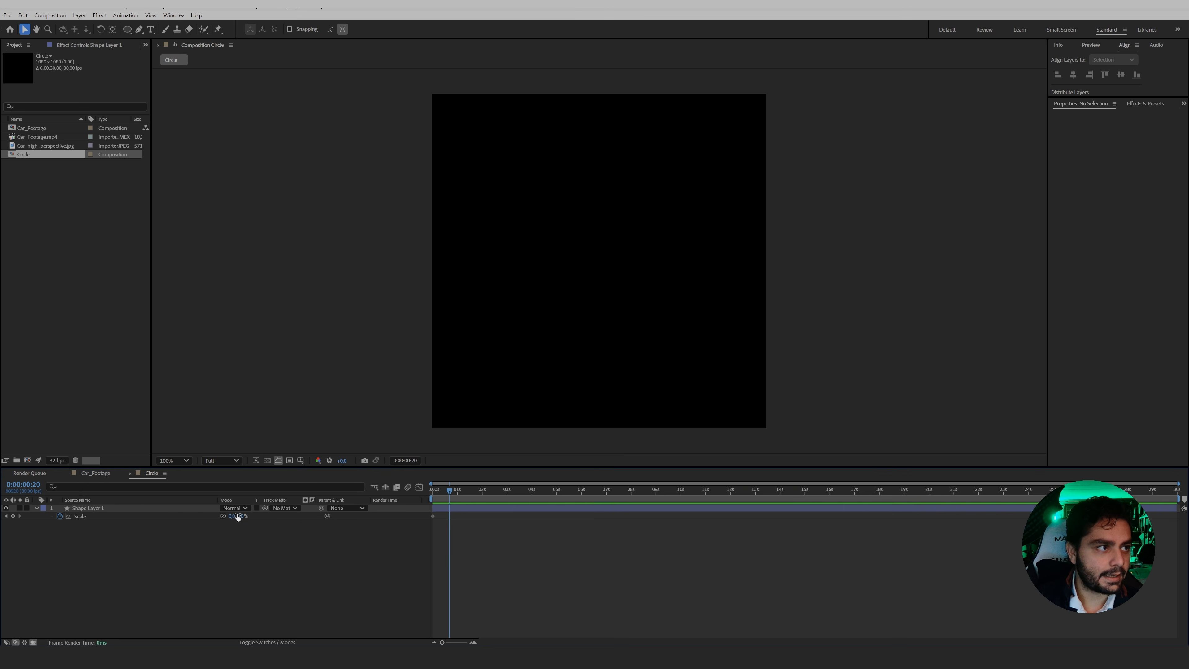
type("100")
key("Return")
key("space")
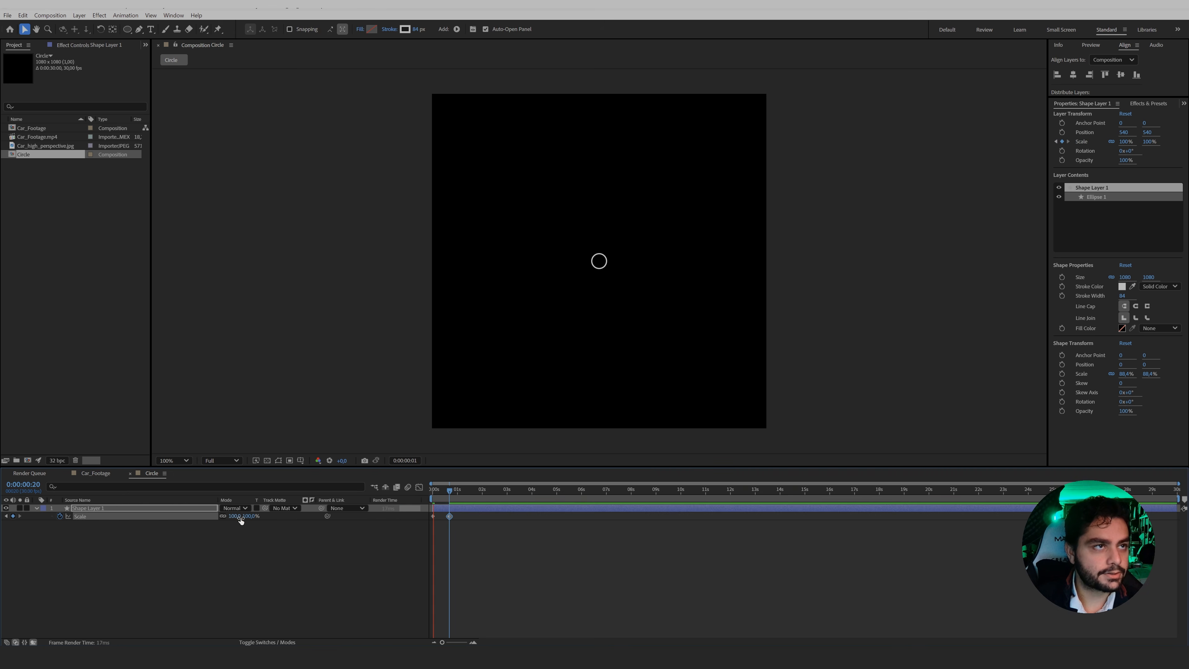
left_click(449, 496)
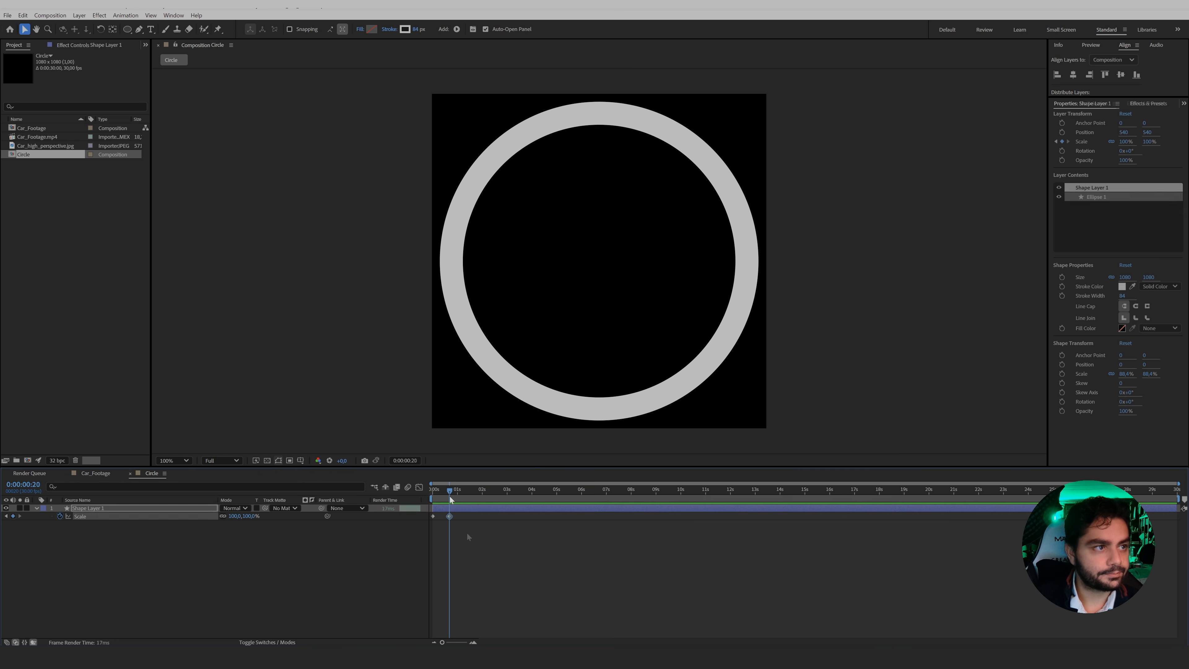
Apply Easy Ease to both scale keyframes and play back the eased growth.
left_click_drag(485, 537, 409, 513)
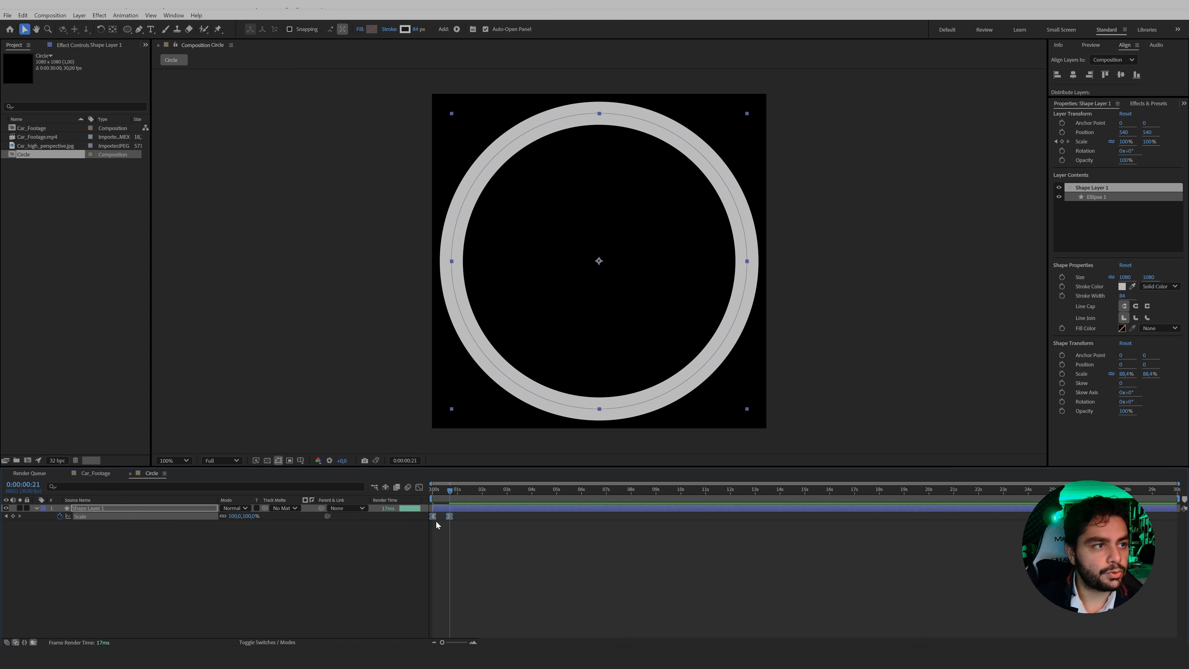
key("space")
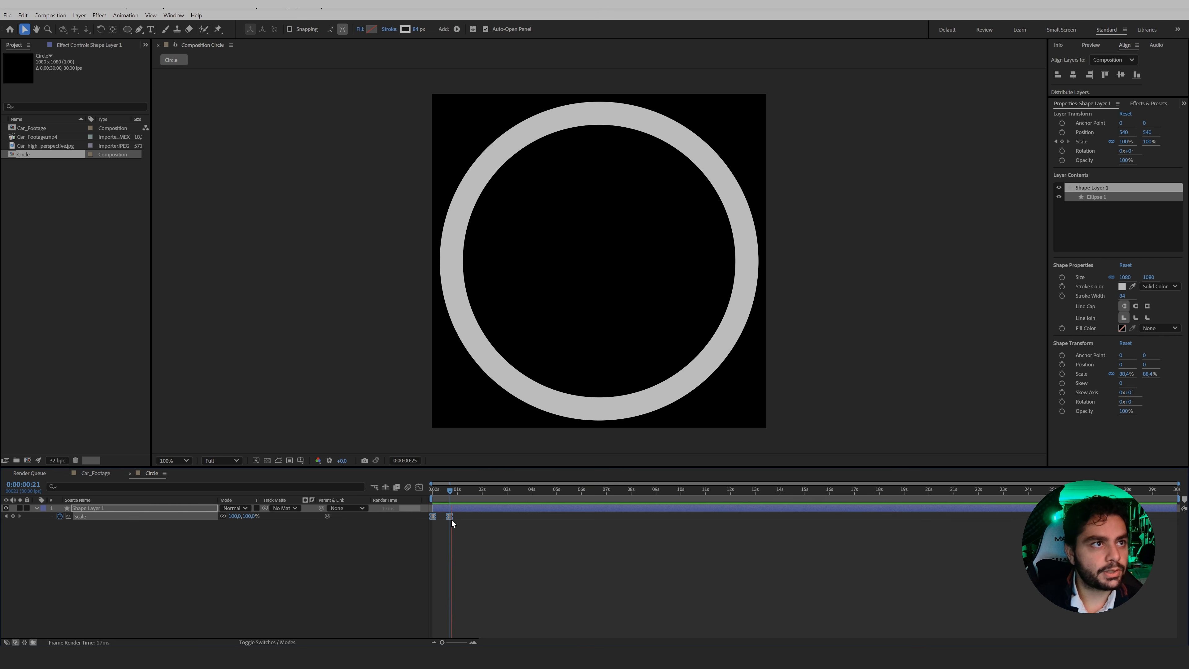
left_click(448, 498)
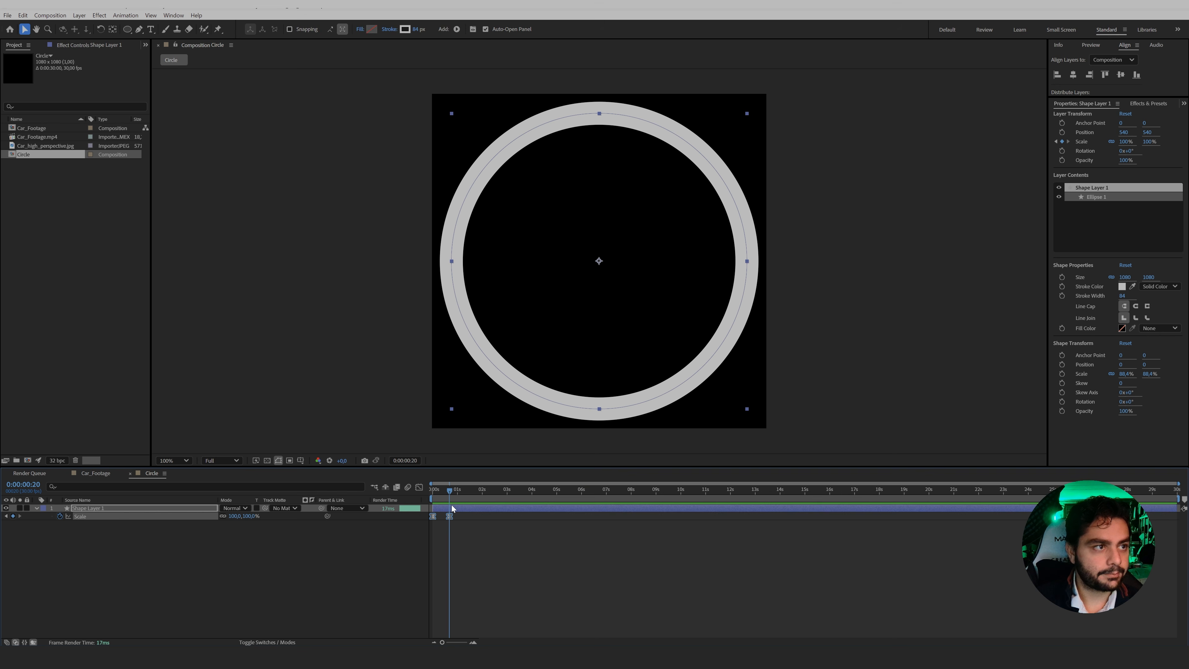
Keyframe the shape layer's opacity at 100% and place that keyframe at frame 10.
key("t")
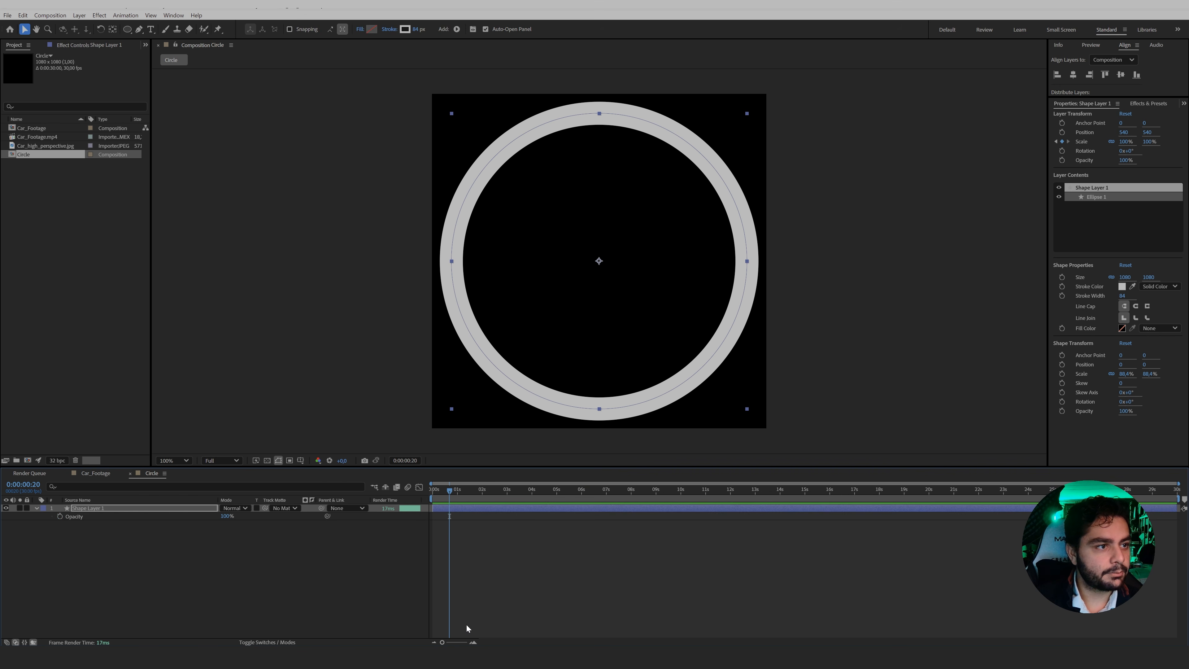
left_click(473, 643)
left_click(473, 642)
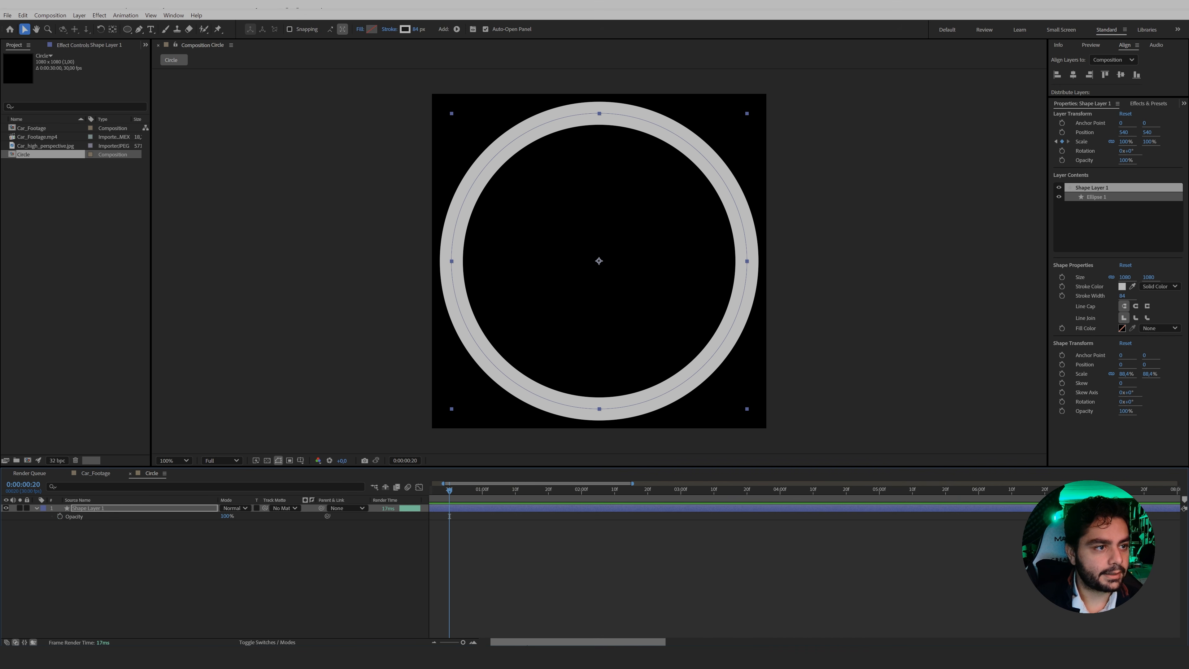
left_click_drag(525, 642, 460, 640)
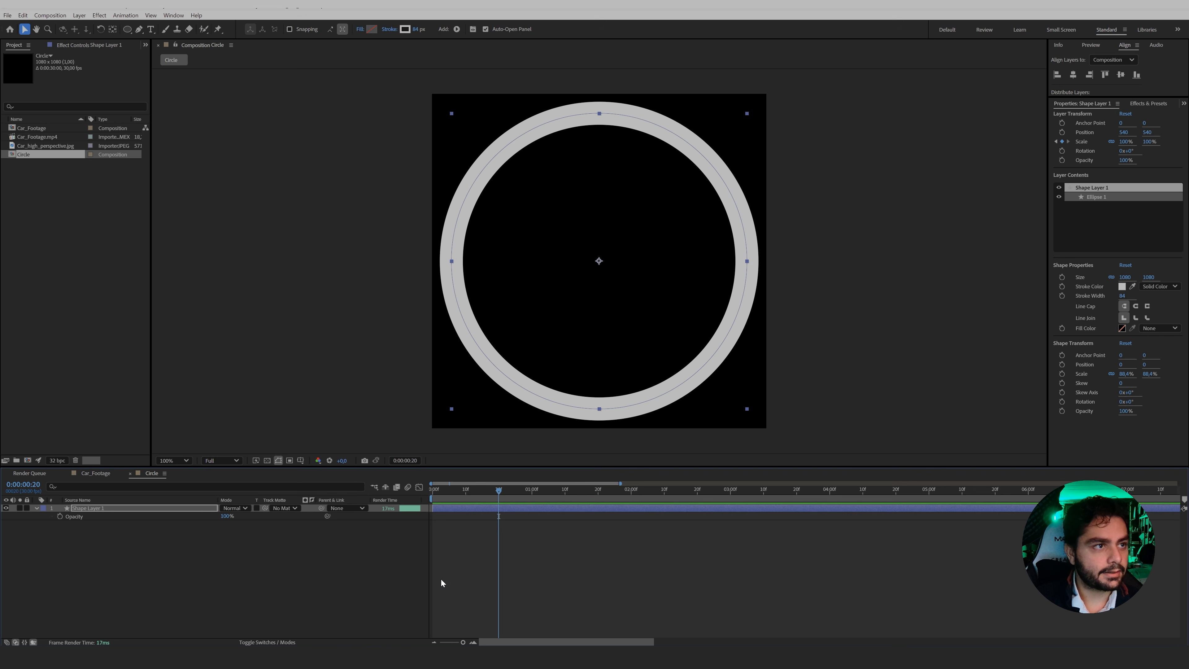
left_click(60, 515)
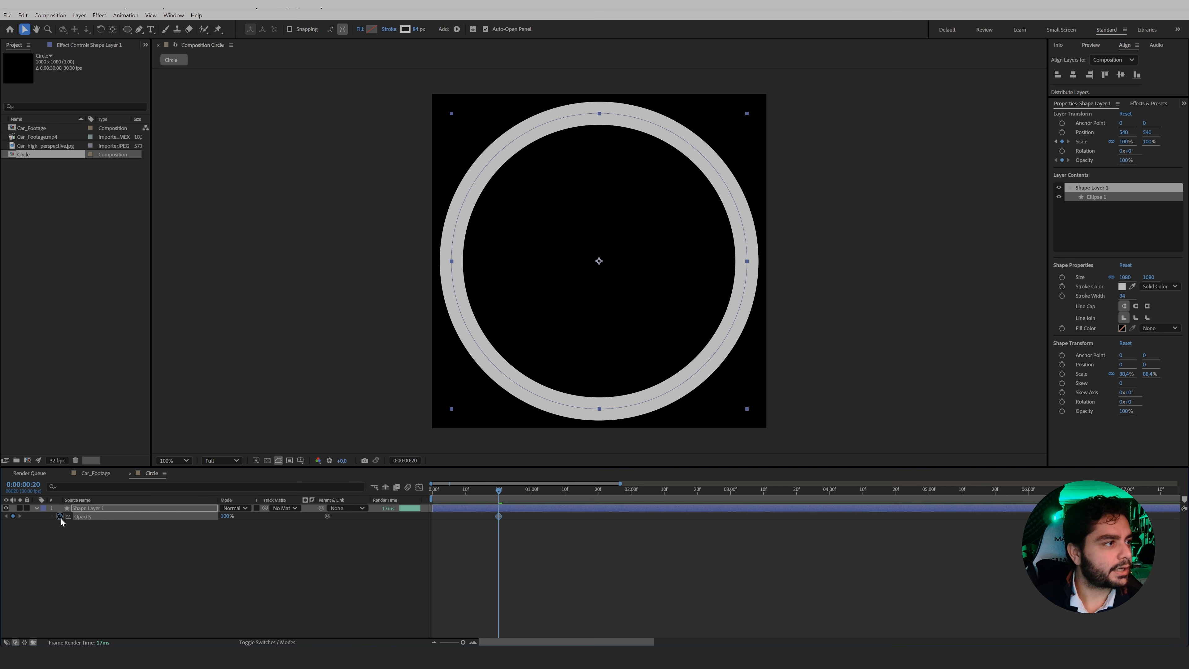
left_click_drag(500, 517, 467, 519)
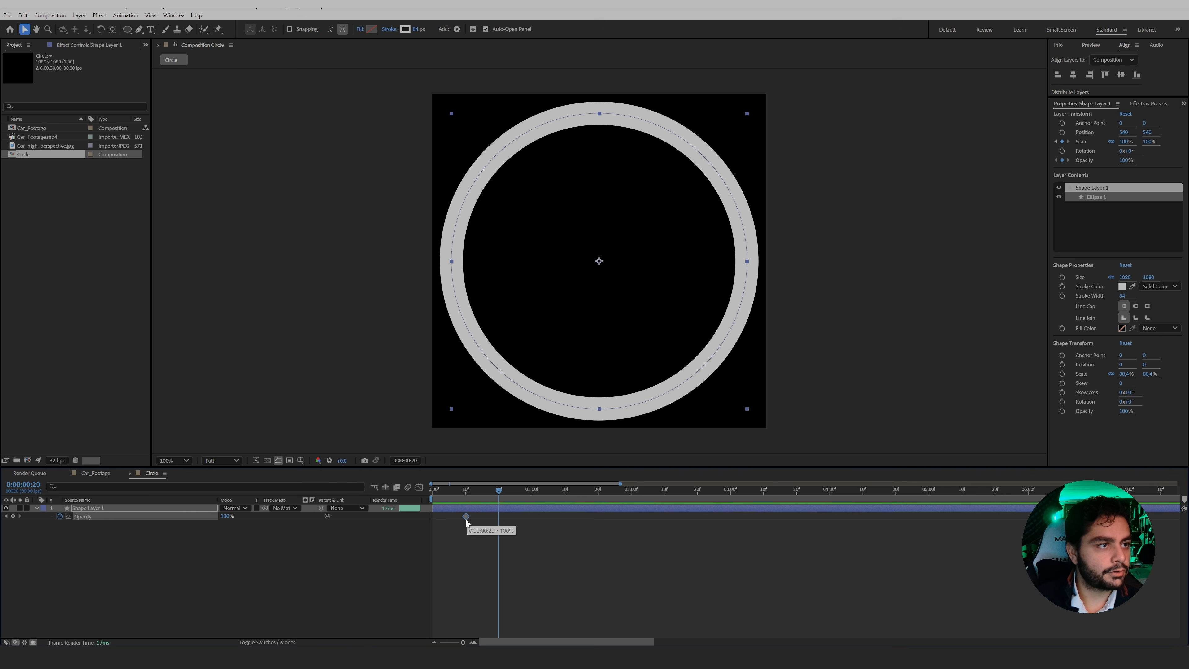
Set the shape layer's opacity to 0% at frame 20 and preview the ring fading out.
left_click(227, 516)
type("0")
key("Return")
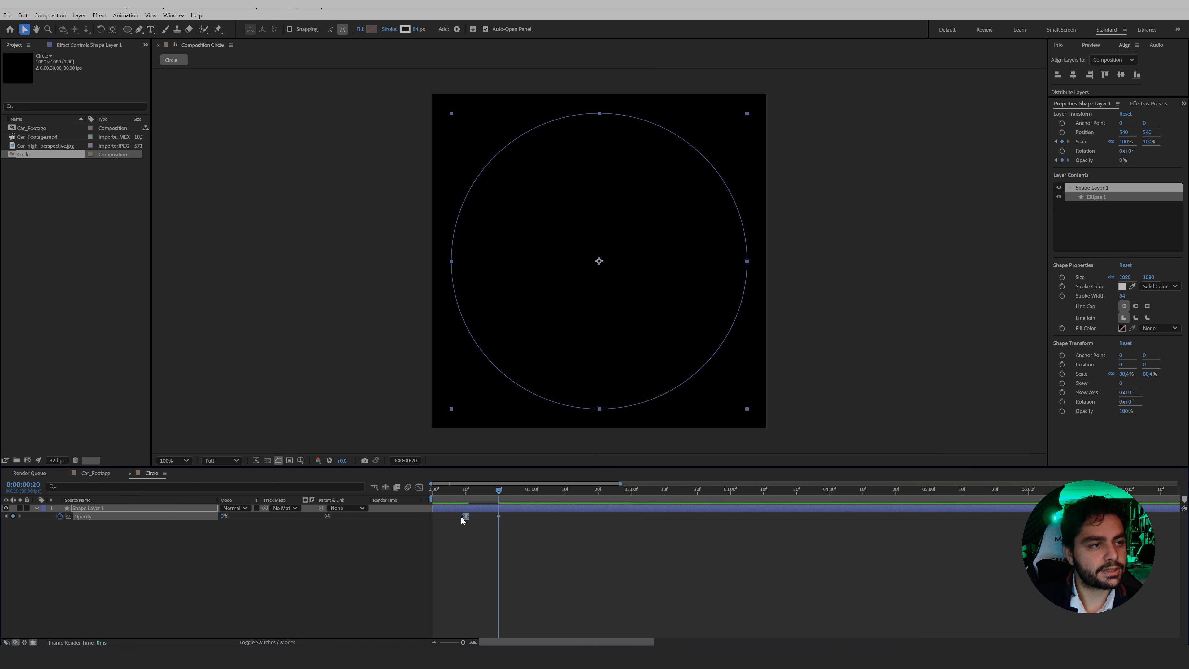
key("space")
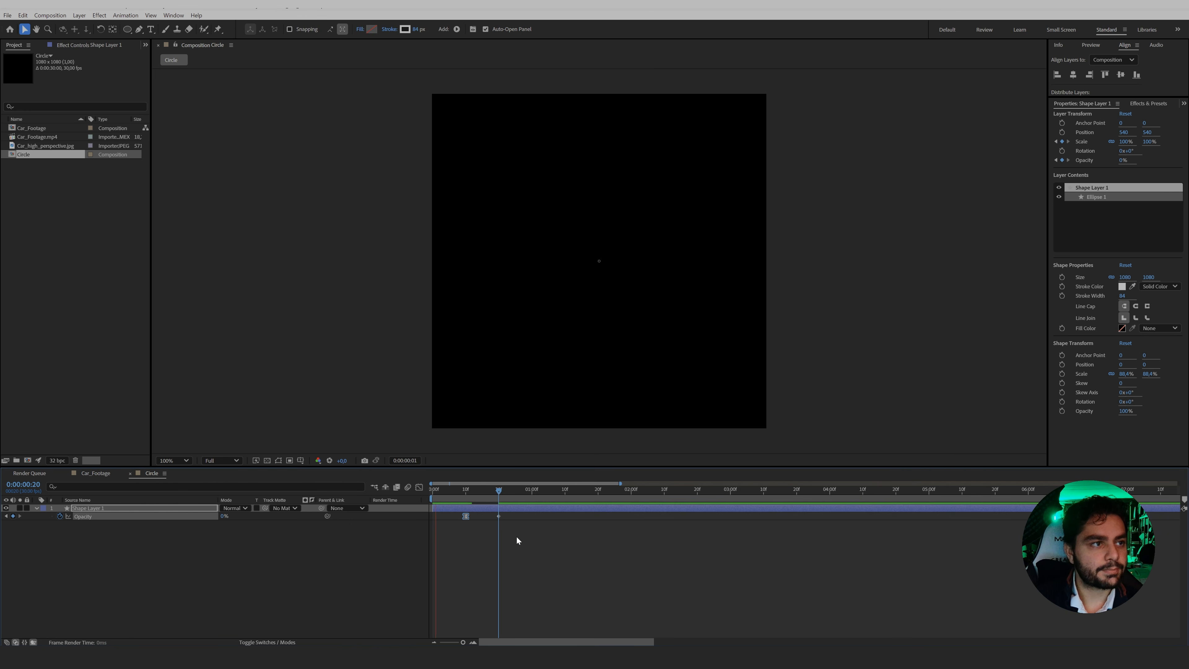
key("space")
key("space")
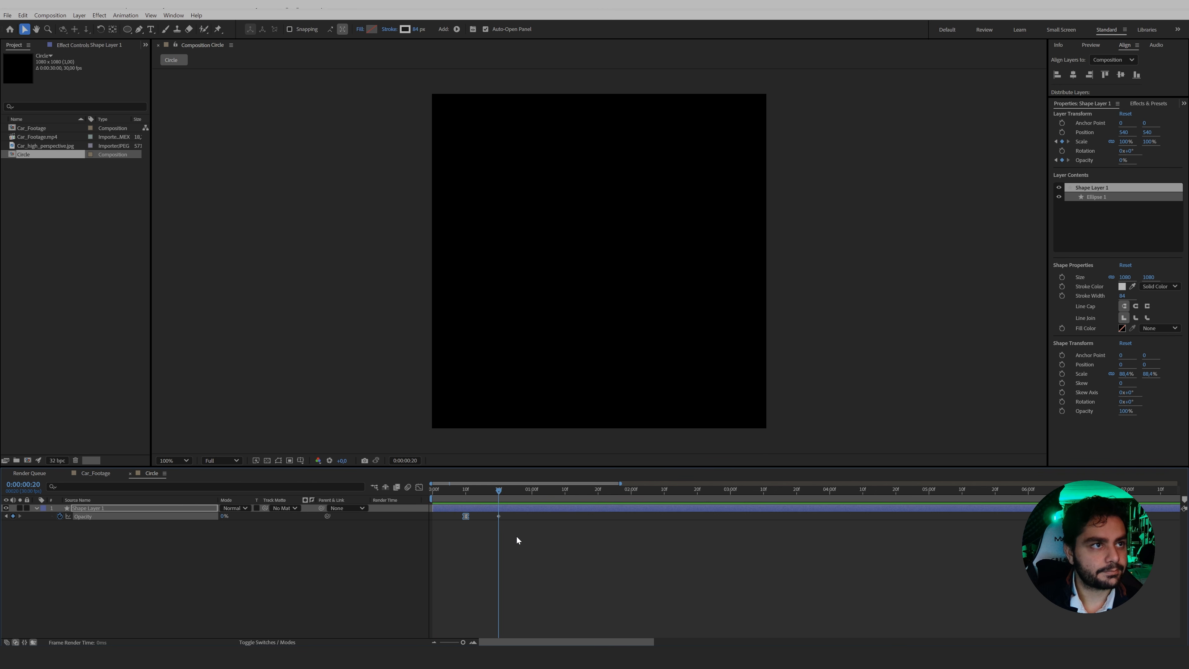
Add the Circle composition above the footage in Car_Footage, starting at 0:00:07:17, and go to 0:00:08:00.
left_click(96, 473)
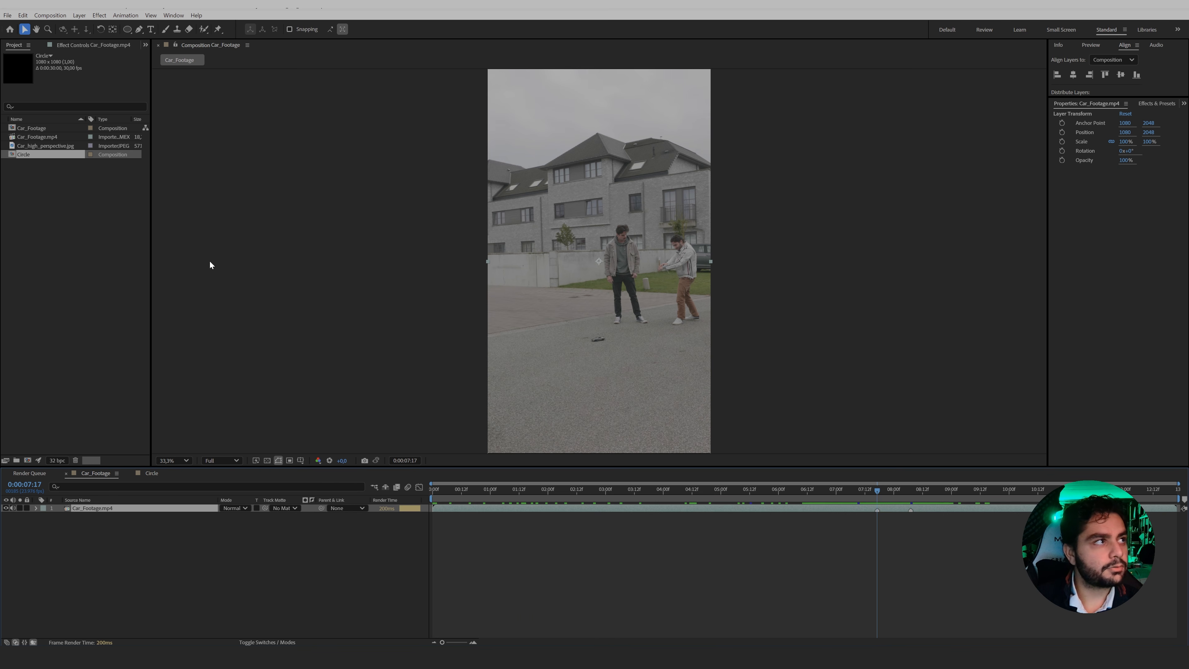
left_click_drag(32, 155, 578, 335)
left_click_drag(482, 508, 894, 492)
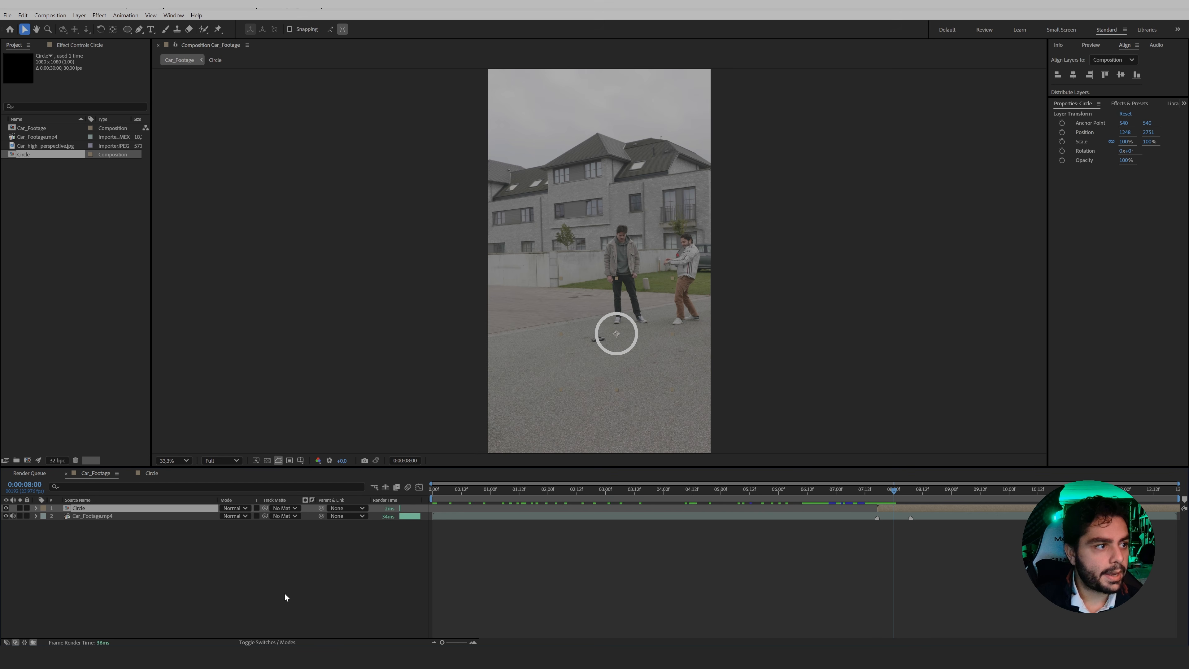
Make the Circle layer 3D, then rotate and move it upright in front of the hands of the man in the white jacket.
left_click(270, 642)
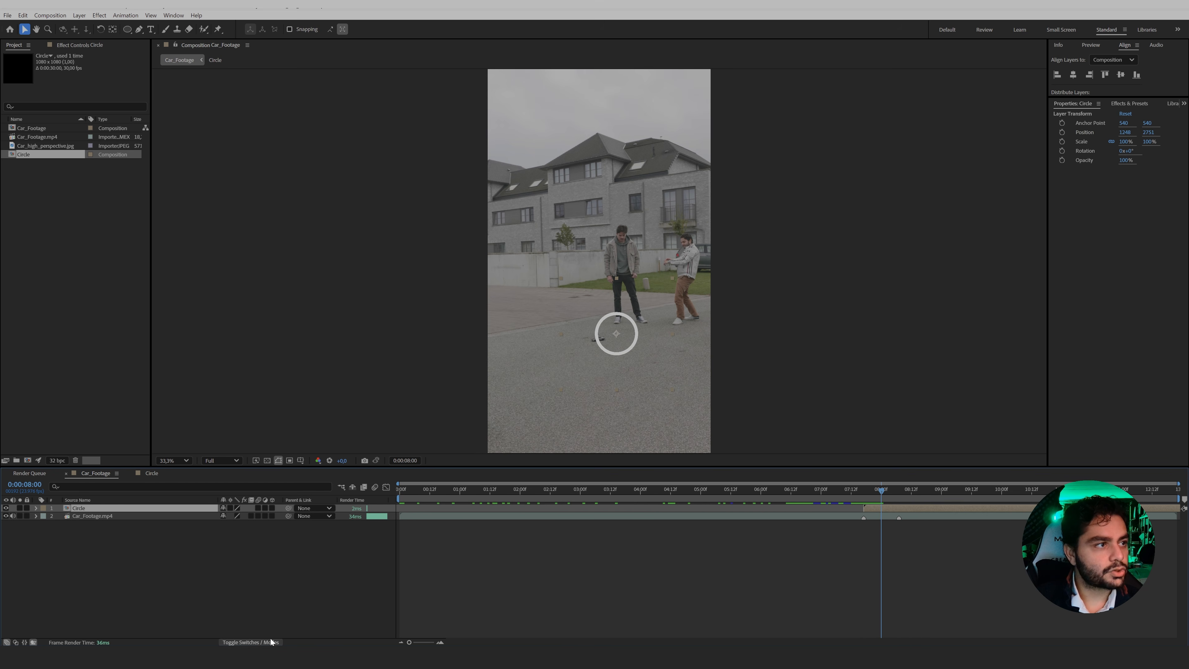
left_click(272, 508)
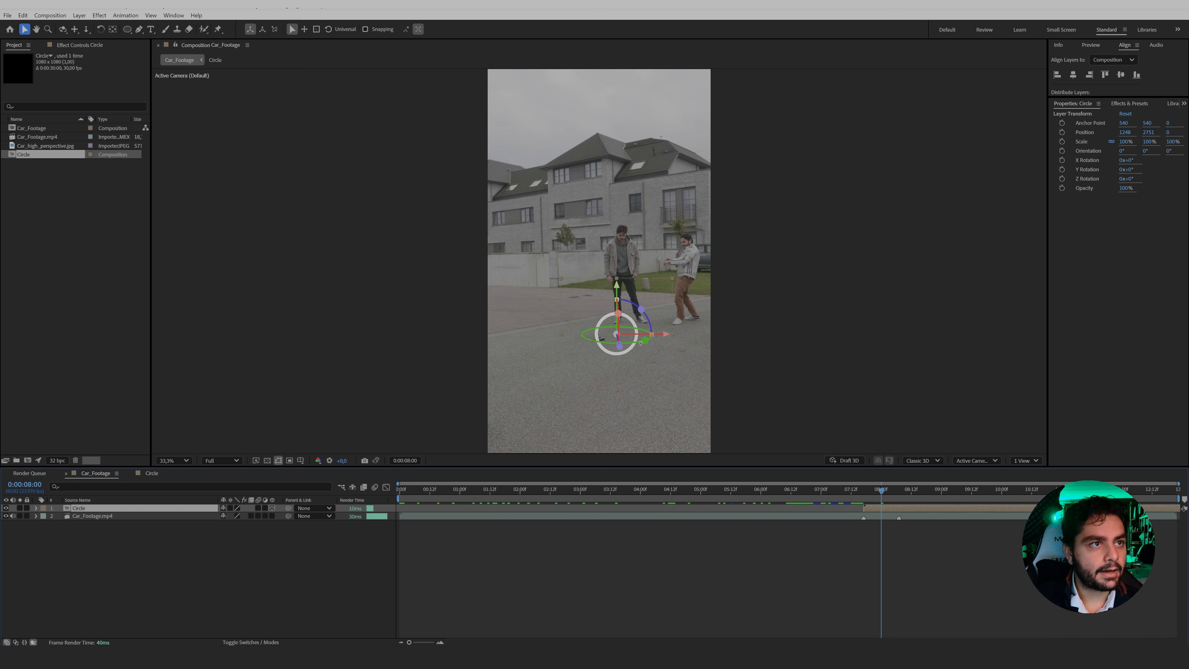
mouse_move(641, 341)
left_mouse_down()
mouse_move(596, 341)
mouse_move(651, 324)
left_mouse_up()
left_click_drag(664, 267, 662, 206)
scroll(674, 243, "up", 2)
left_click_drag(835, 262, 805, 249)
scroll(602, 260, "down", 2)
Keyframe the Circle layer's position and orientation and place both keyframes at the layer's start, 0:00:07:17.
key("p")
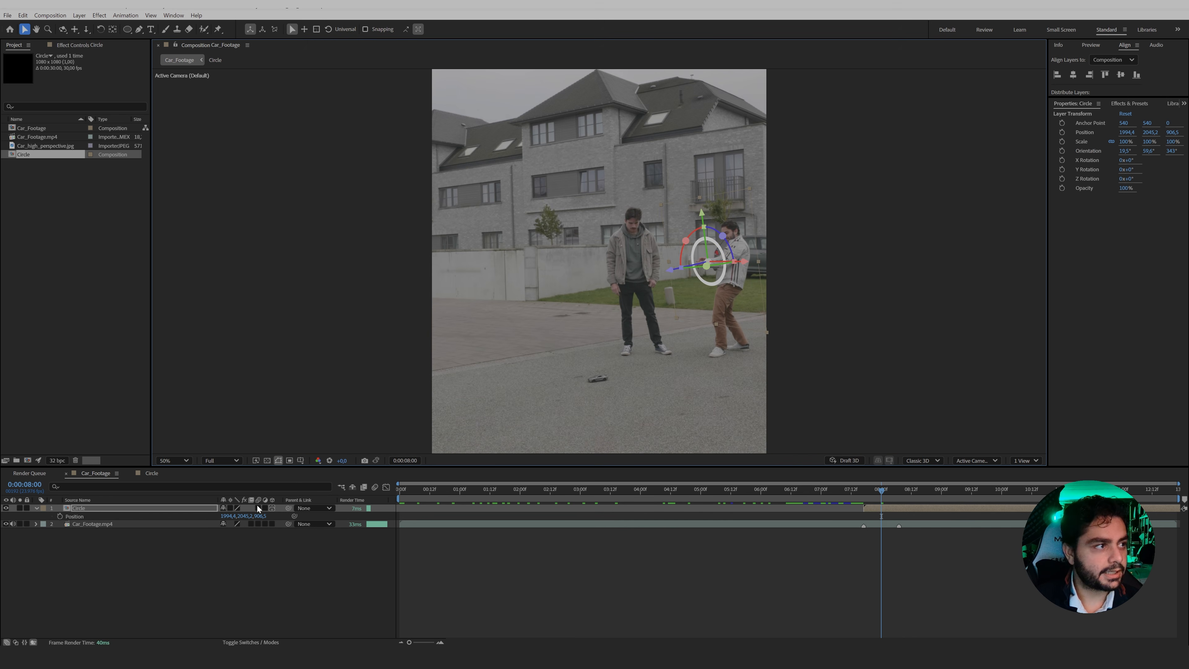
key("shift+r")
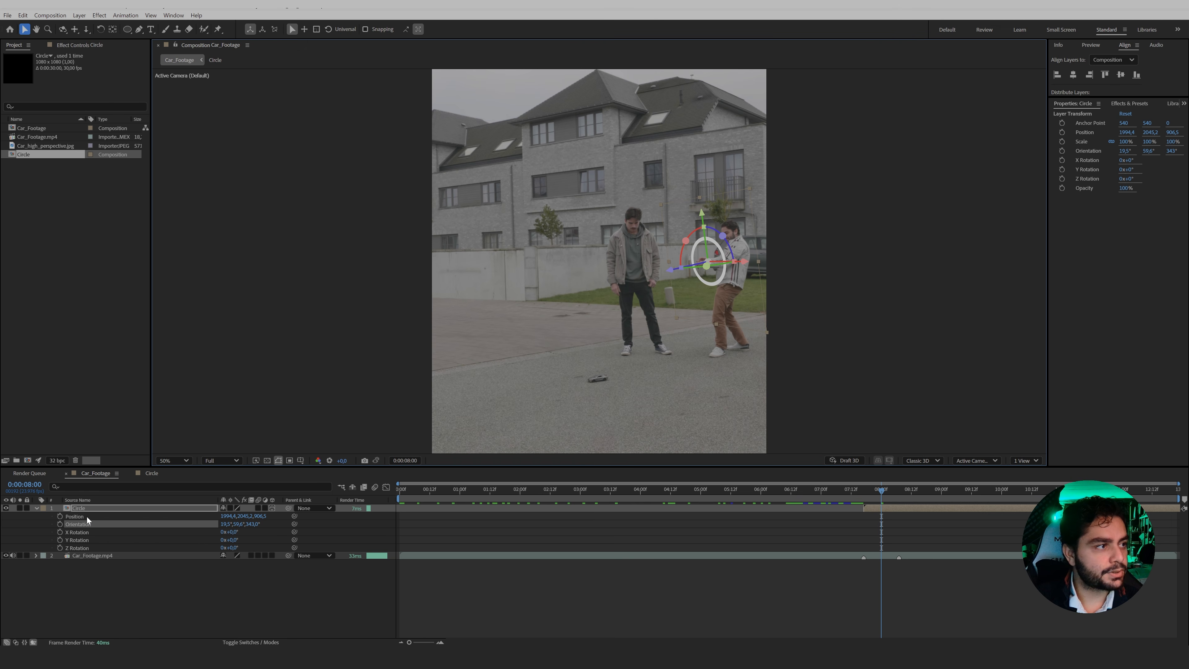
left_click(61, 516)
left_click(60, 524)
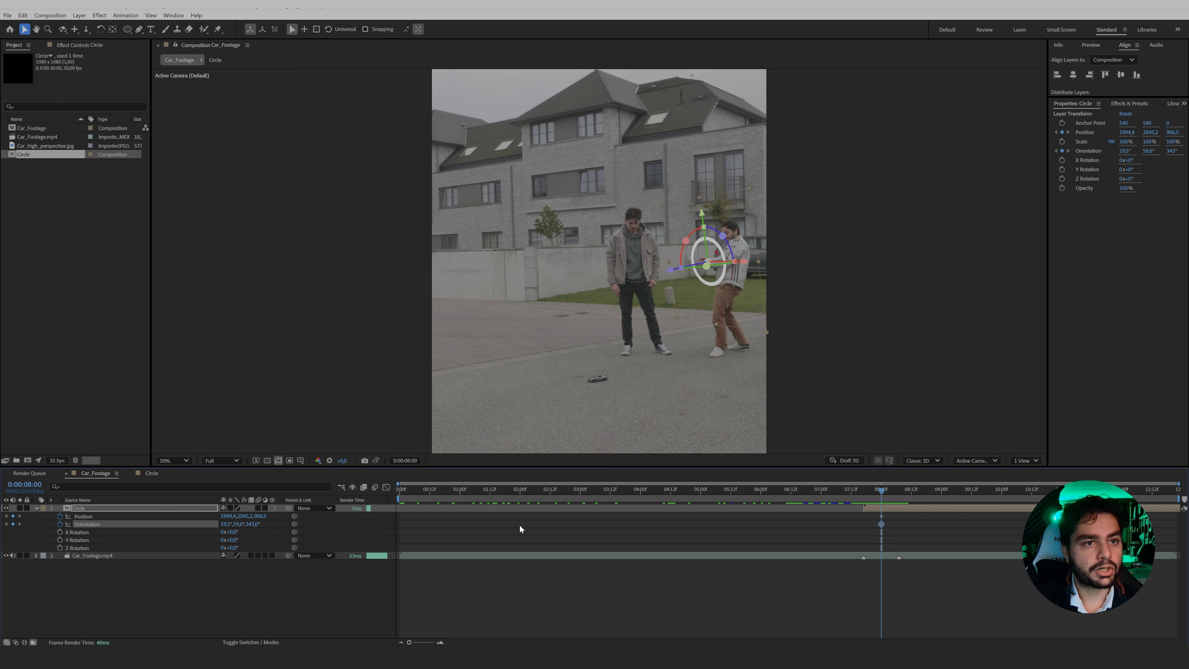
left_click_drag(900, 514, 865, 526)
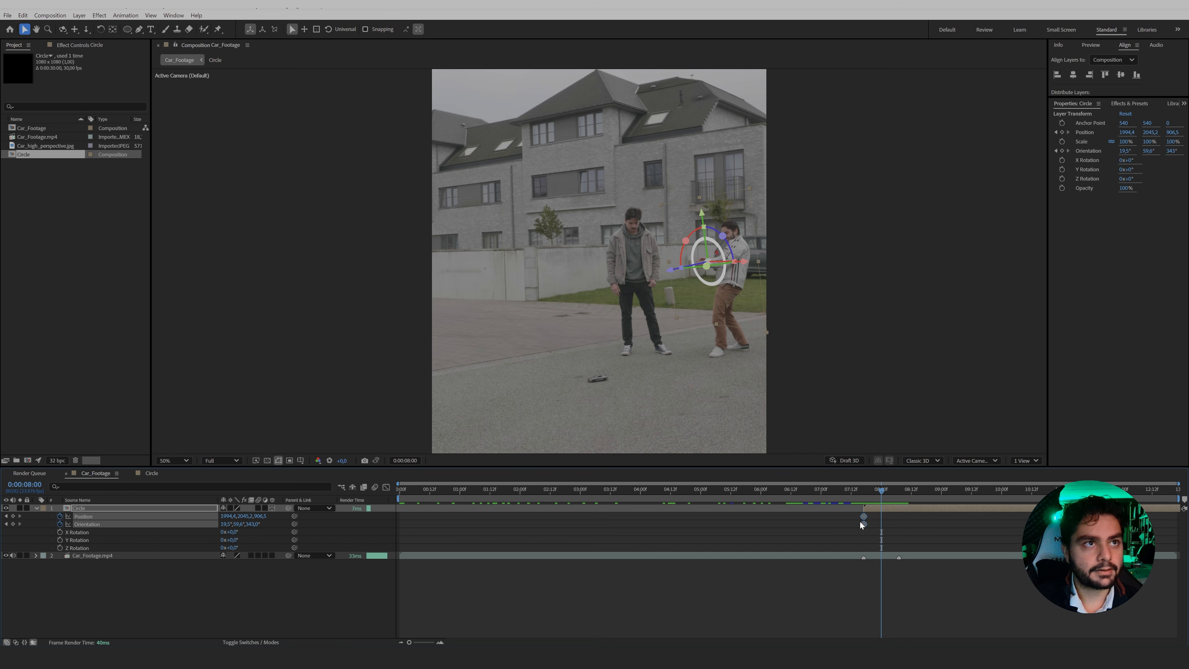
At 0:00:08:00, move the Circle layer onto the small car and rotate it flat on the ground around the car.
left_click(838, 525)
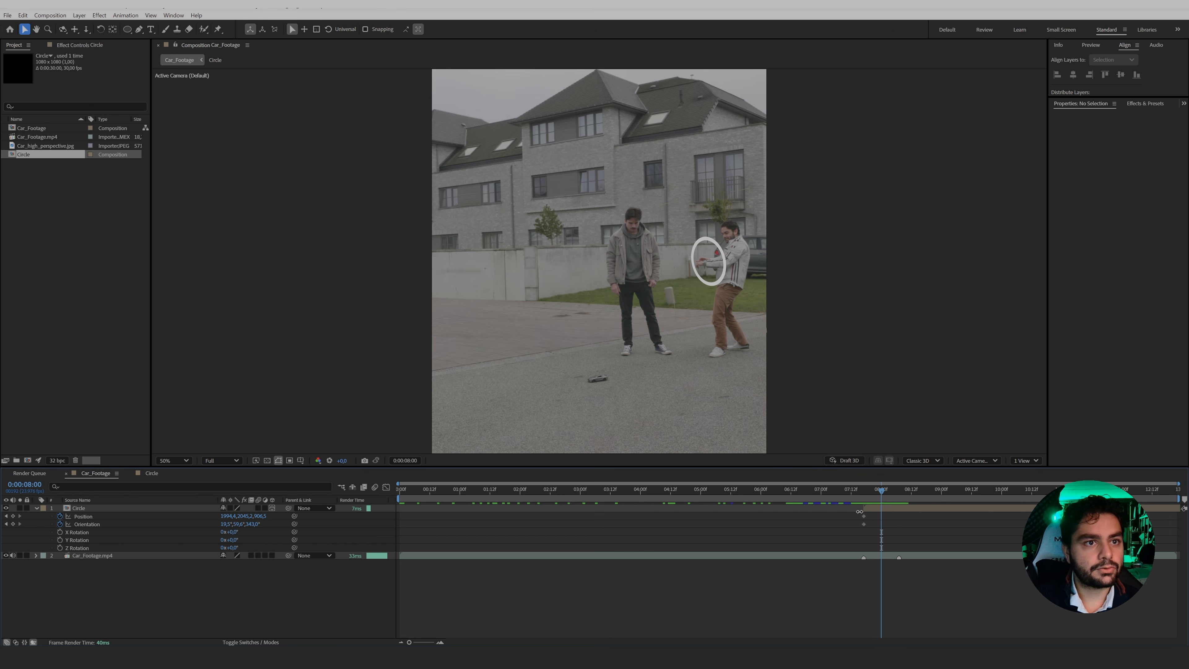
left_click(883, 510)
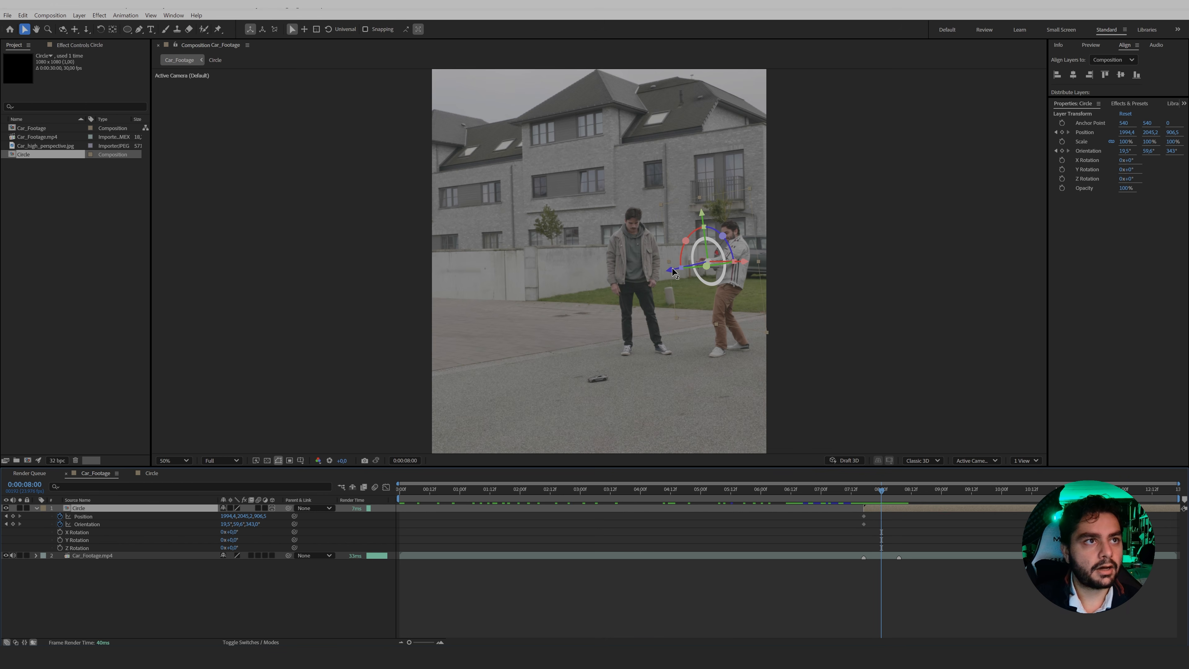
left_click_drag(673, 272, 604, 342)
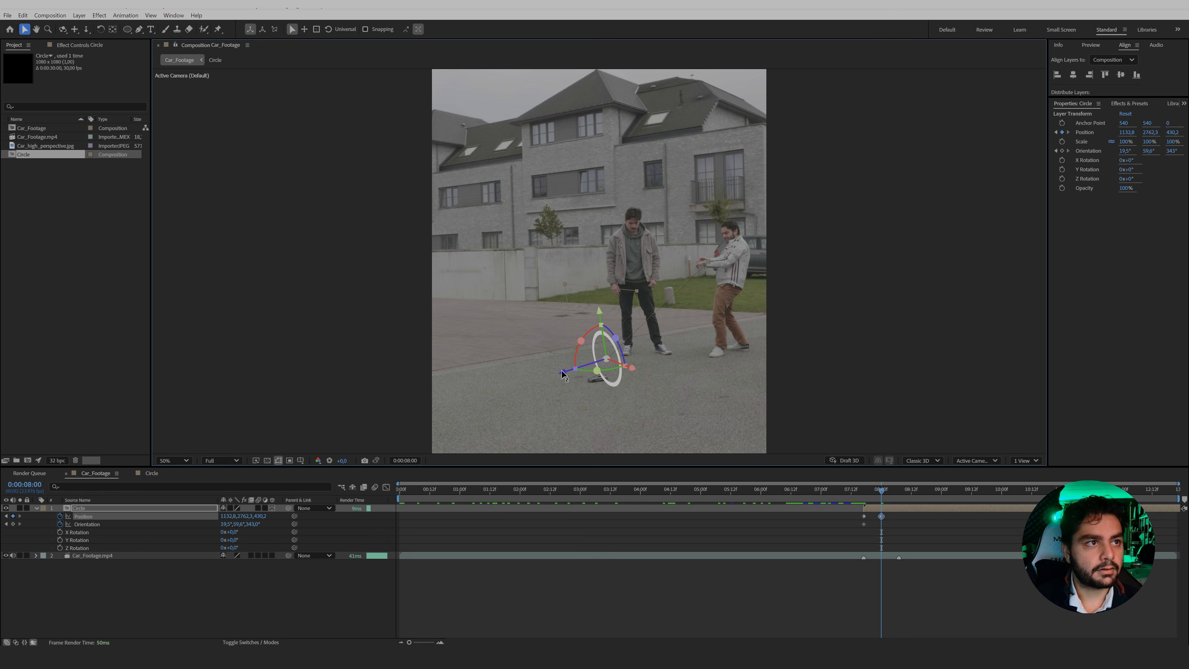
left_click_drag(560, 374, 558, 375)
left_click_drag(579, 341, 581, 386)
left_click_drag(634, 369, 660, 401)
left_click_drag(590, 391, 557, 391)
left_click(883, 562)
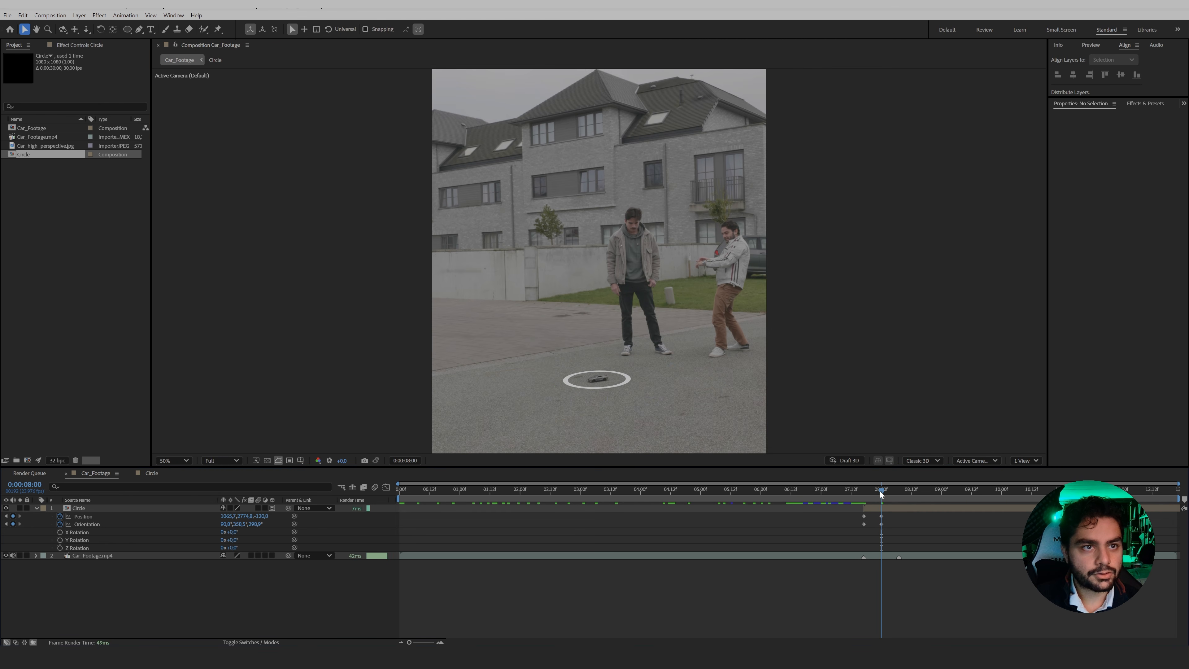
Move the Circle layer's second position and orientation keyframes to 0:00:08:13.
left_click_drag(880, 491, 866, 494)
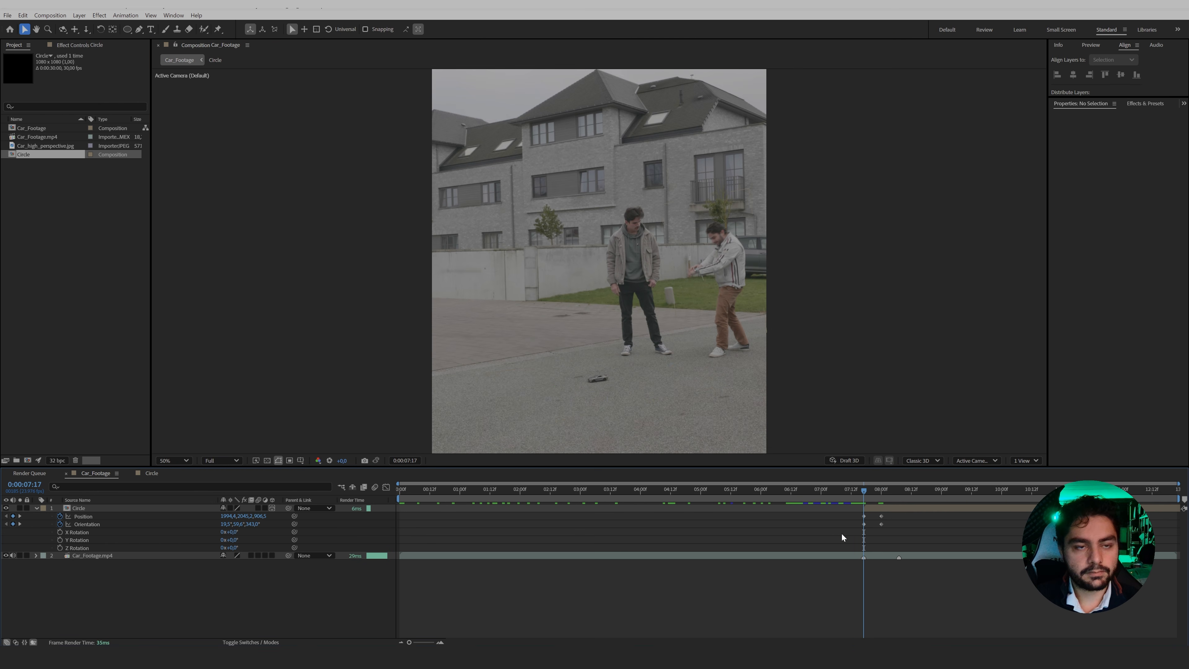
key("shift+Page_Down")
key("shift+Page_Down")
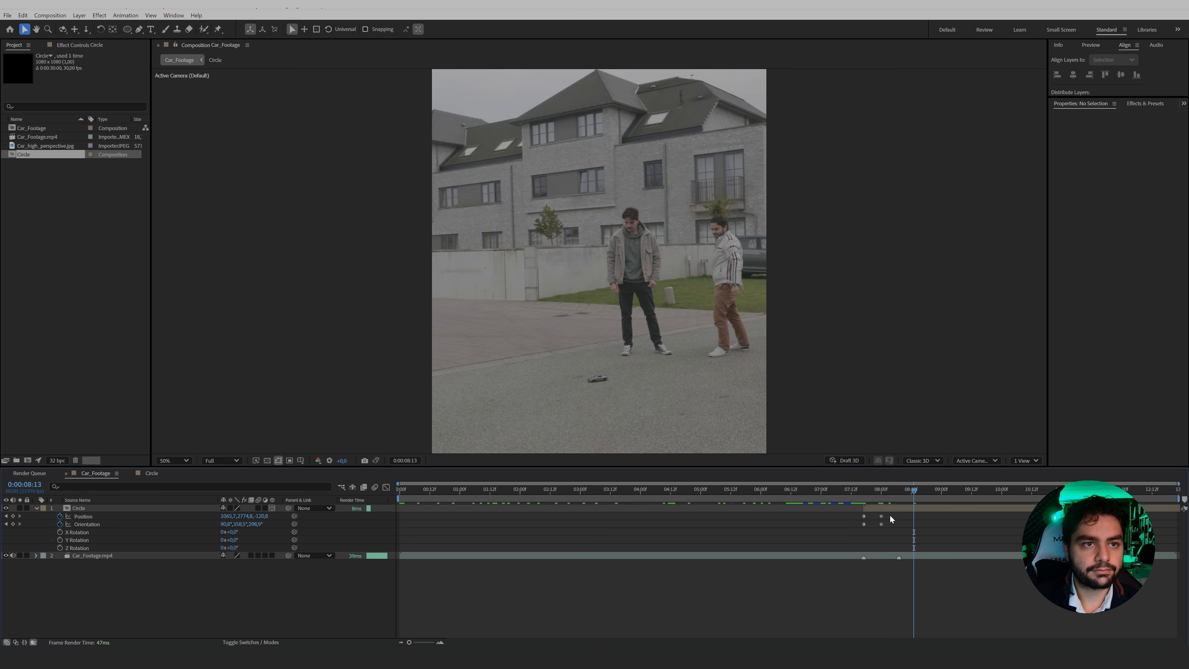
left_click_drag(890, 514, 915, 532)
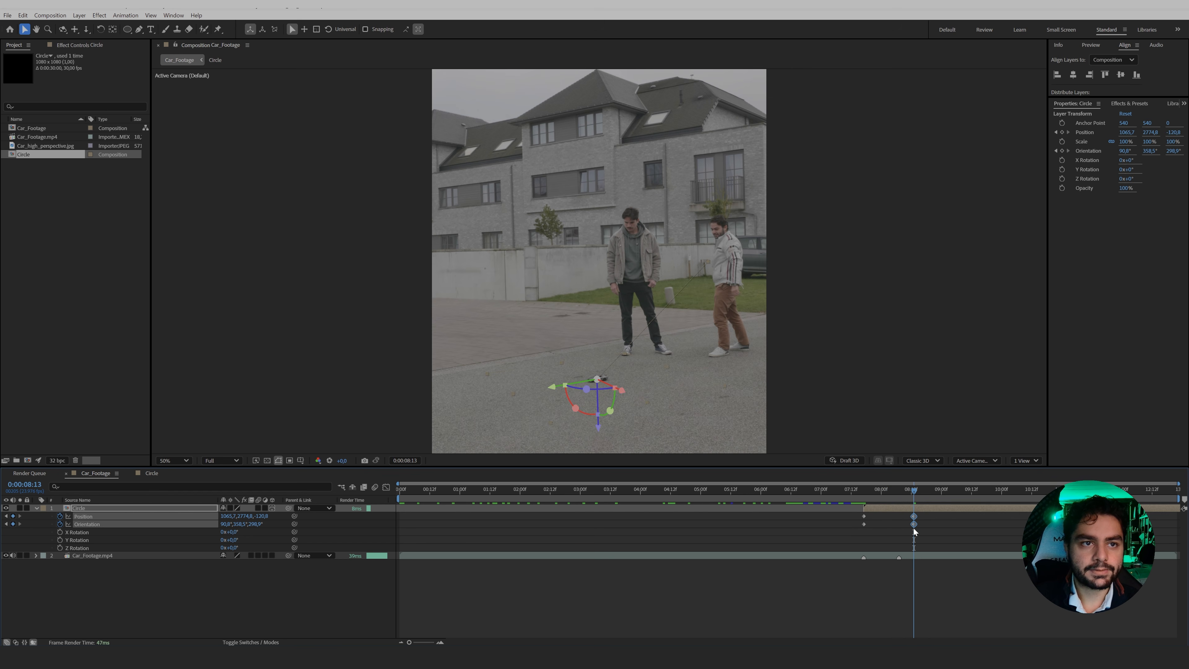
left_click(937, 531)
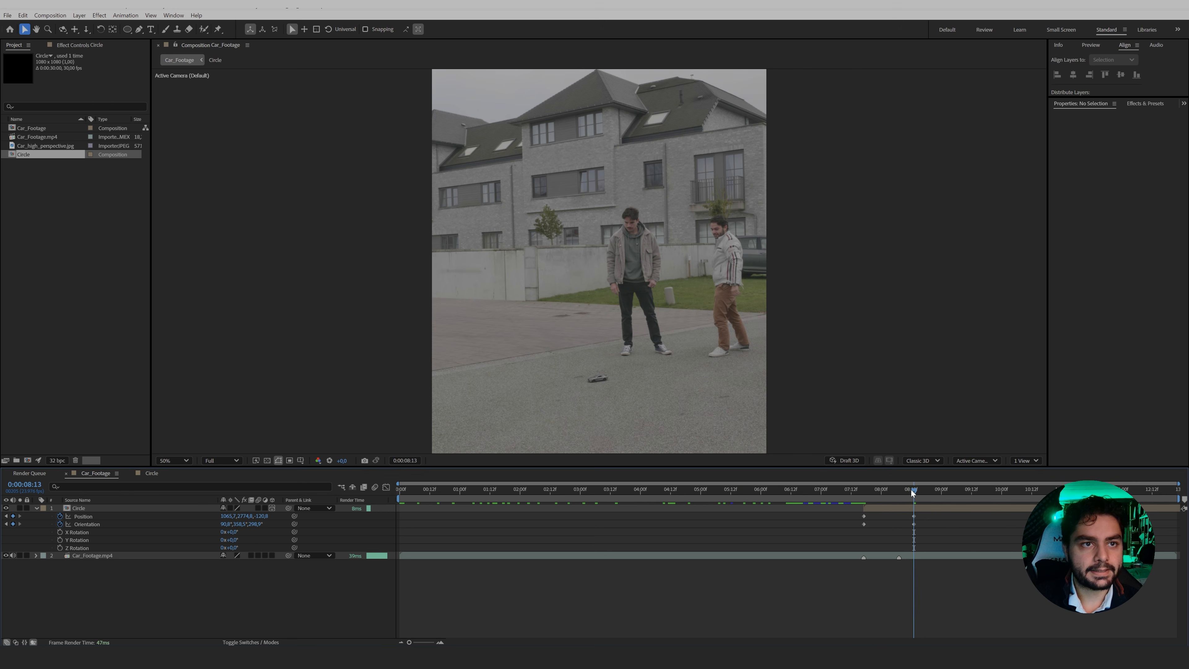
Place the Circle layer's second position and orientation keyframes at 0:00:08:07, where the ring surrounds the car.
left_click_drag(911, 490, 890, 504)
left_click_drag(922, 516, 899, 527)
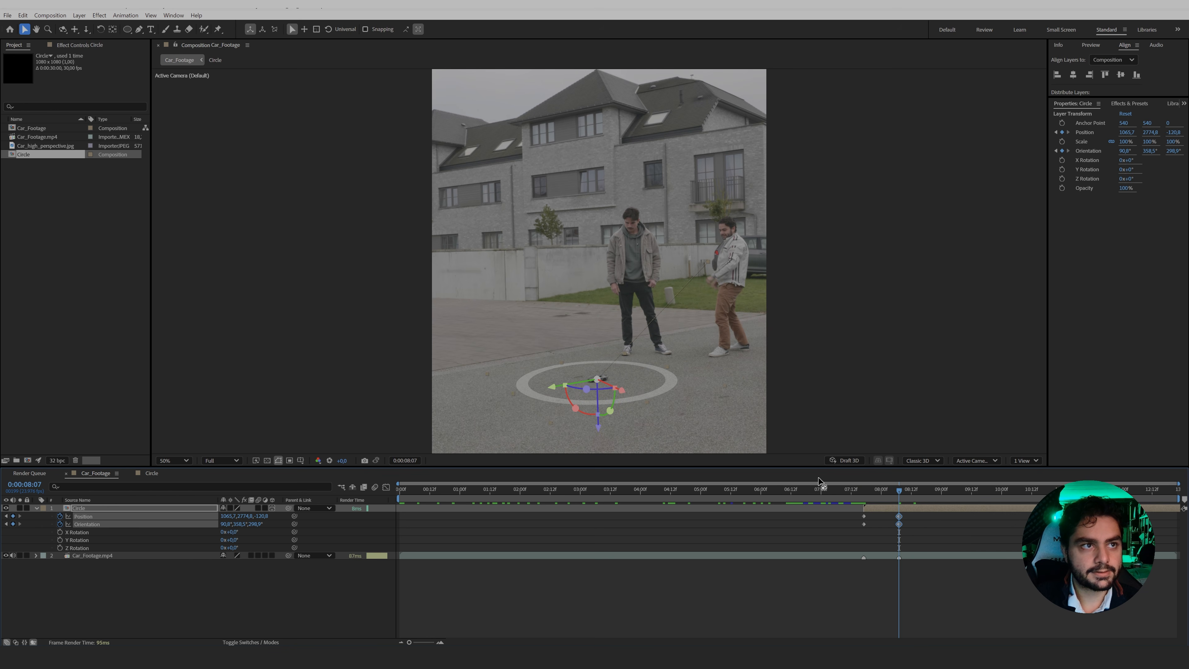
left_click(915, 513)
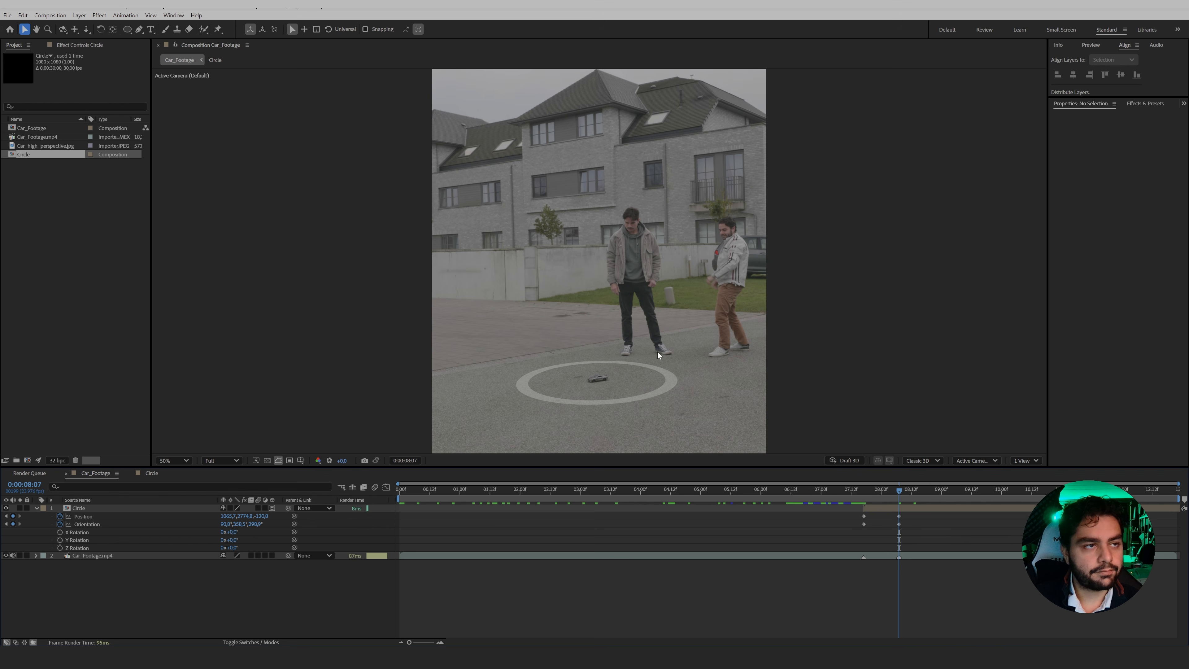
In the Circle composition, scale Shape Layer 1 to about 73.6% at 0:00:00:20, then return to Car_Footage at 0:00:08:07.
double_click(909, 508)
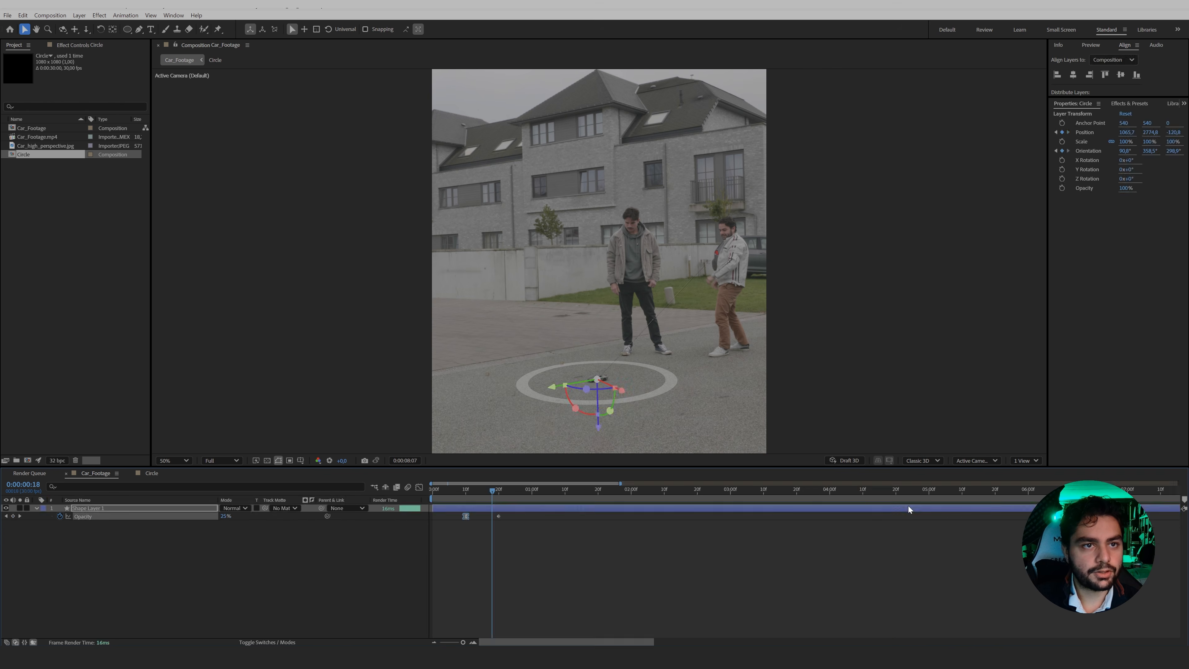
left_click_drag(492, 489, 497, 490)
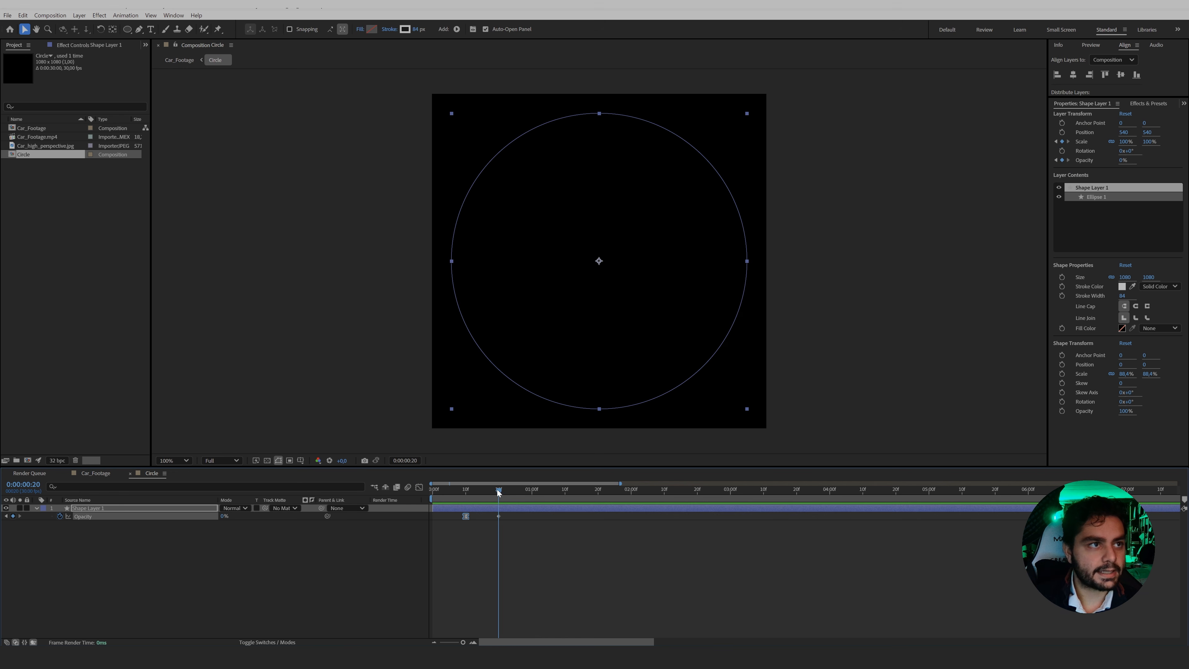
left_click_drag(745, 407, 690, 368)
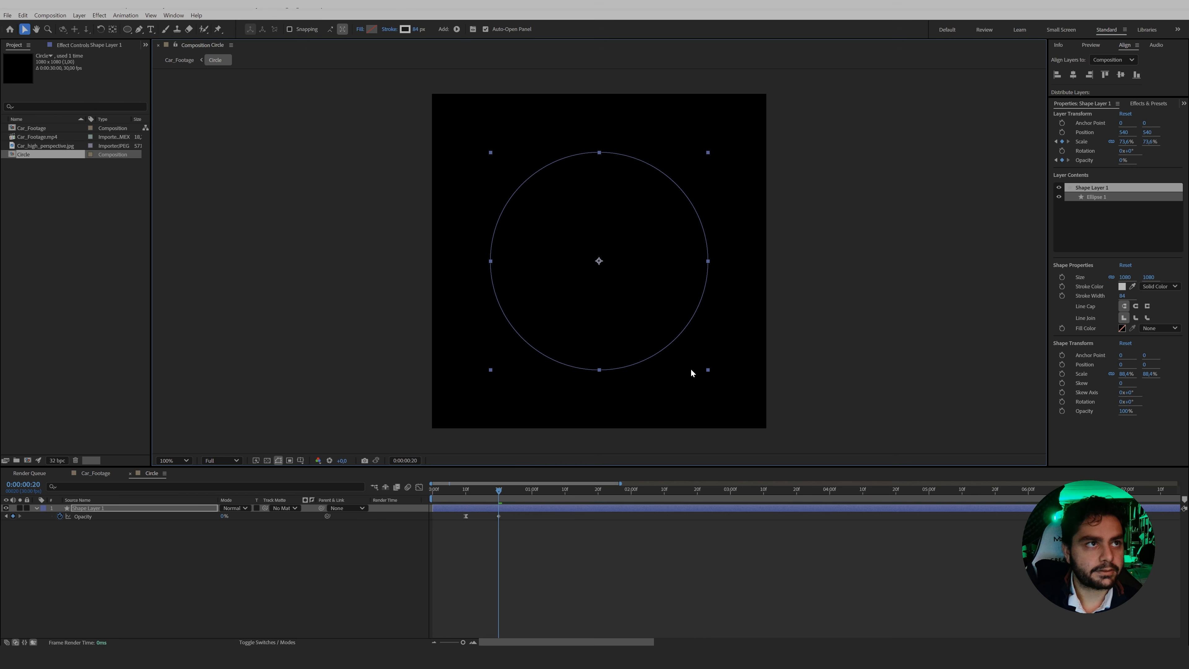
left_click(180, 60)
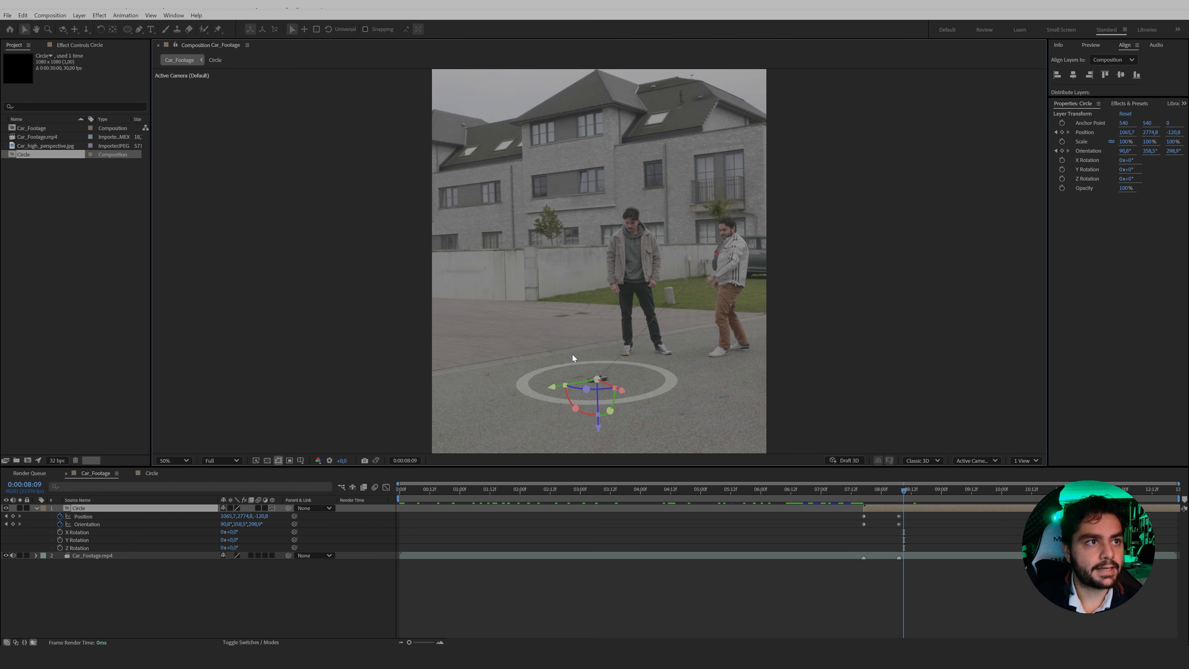
left_click_drag(902, 488, 900, 489)
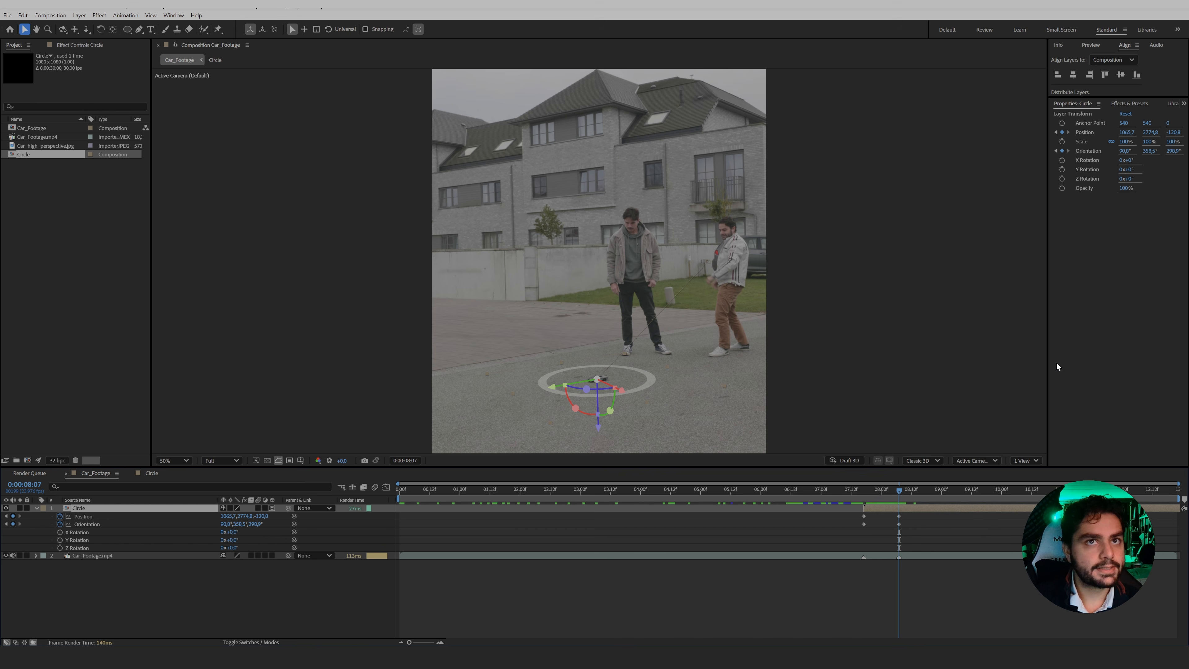
Apply Fast Box Blur to the Circle layer and keyframe its blur radius at 0 on frame 0:00:07:17.
left_click(1130, 104)
left_click(1102, 114)
type("fa")
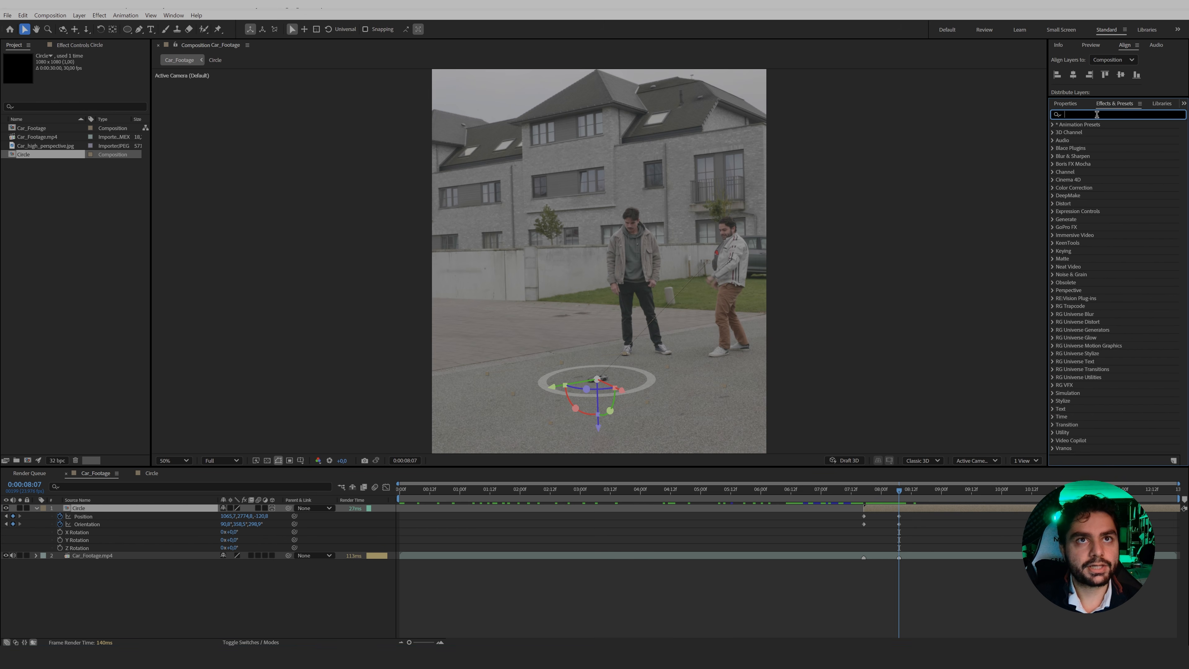
type("st")
left_click_drag(1096, 179, 864, 493)
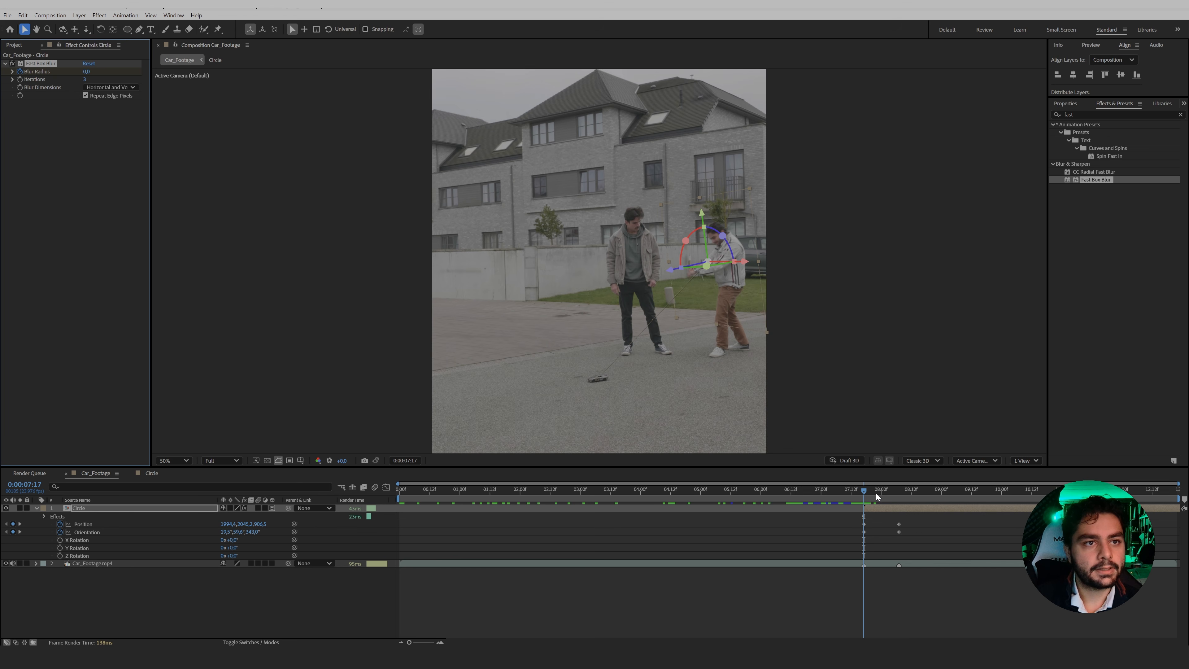
At 0:00:08:07, set the Circle layer's Fast Box Blur radius to 30.
left_click_drag(877, 496, 899, 493)
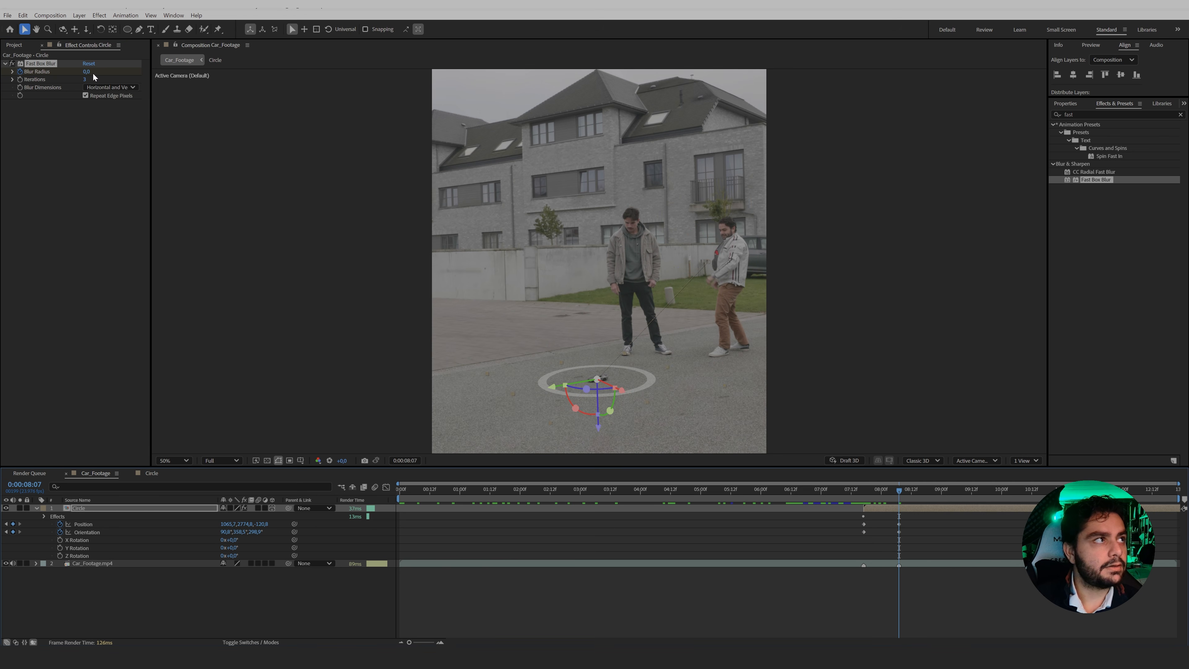
left_click(88, 72)
type("20")
key("Return")
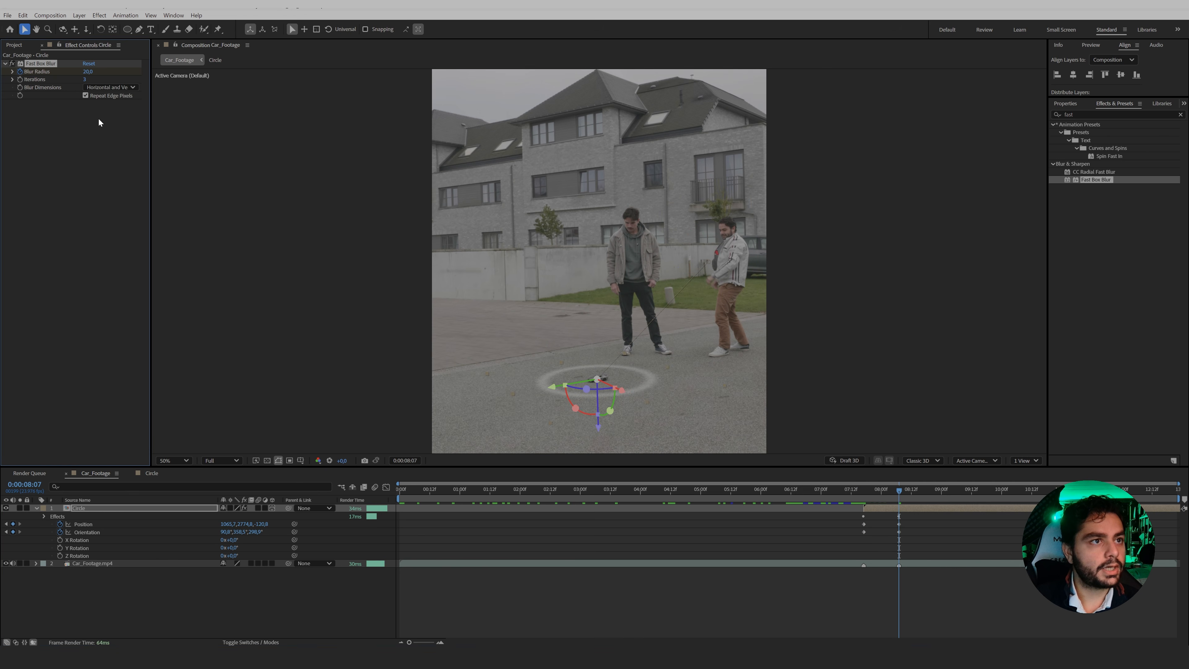
left_click(88, 71)
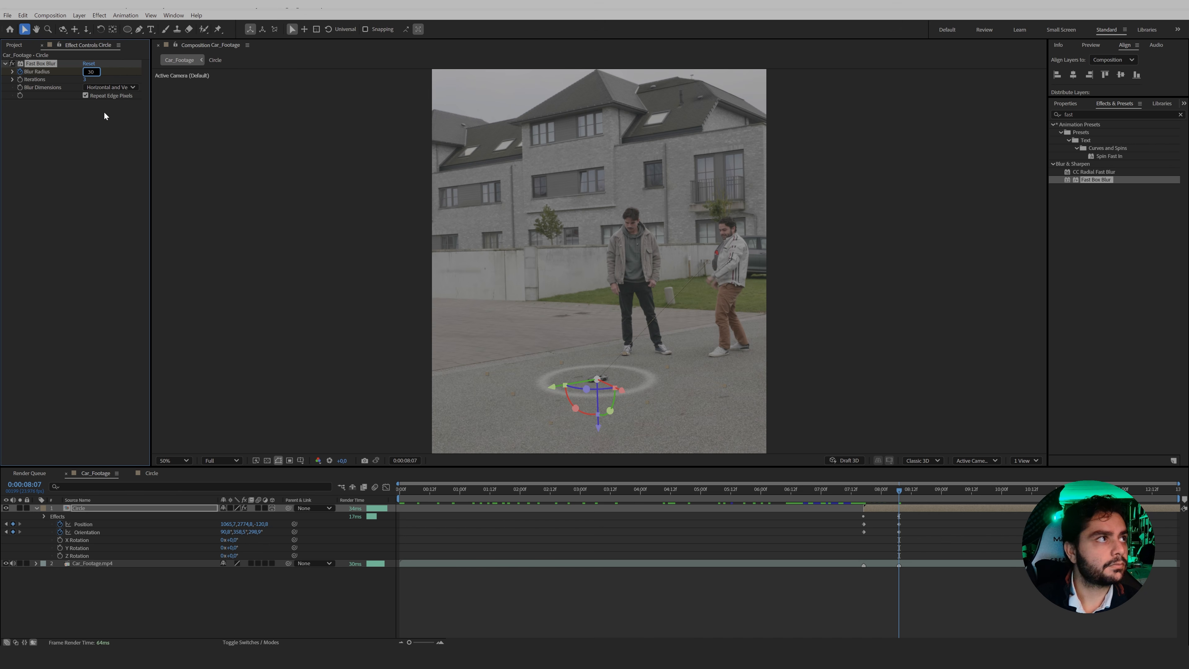
key("Return")
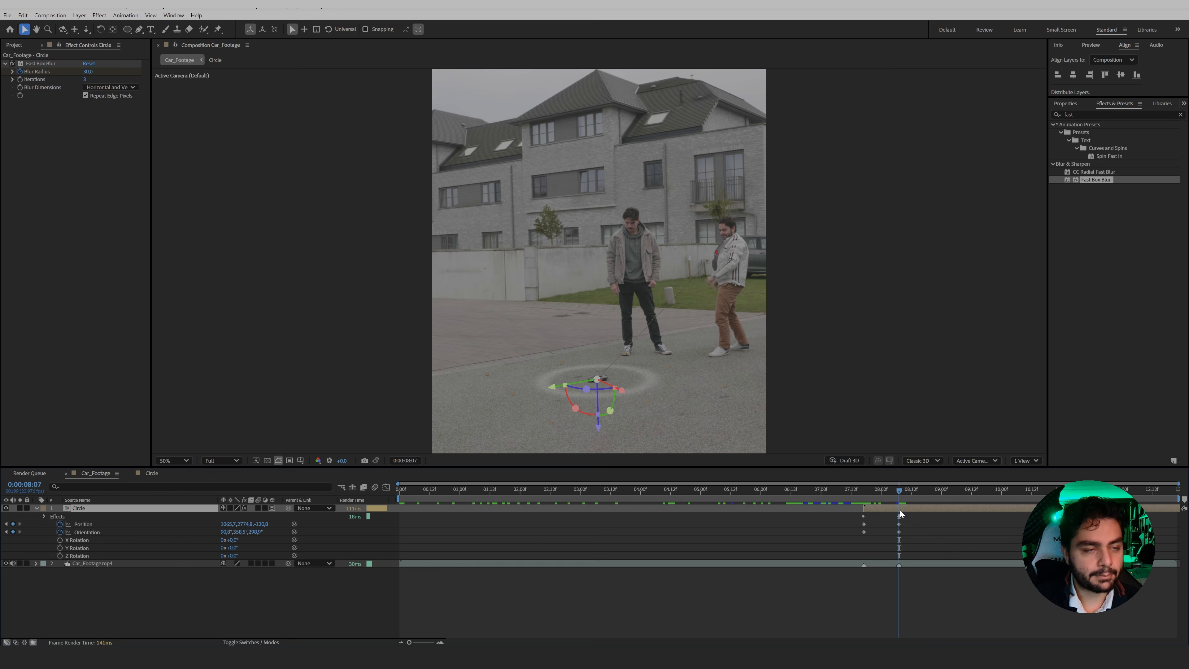
Pre-compose the Circle layer as Circle_Shoot, moving all attributes into the new composition.
key("ctrl+shift+c")
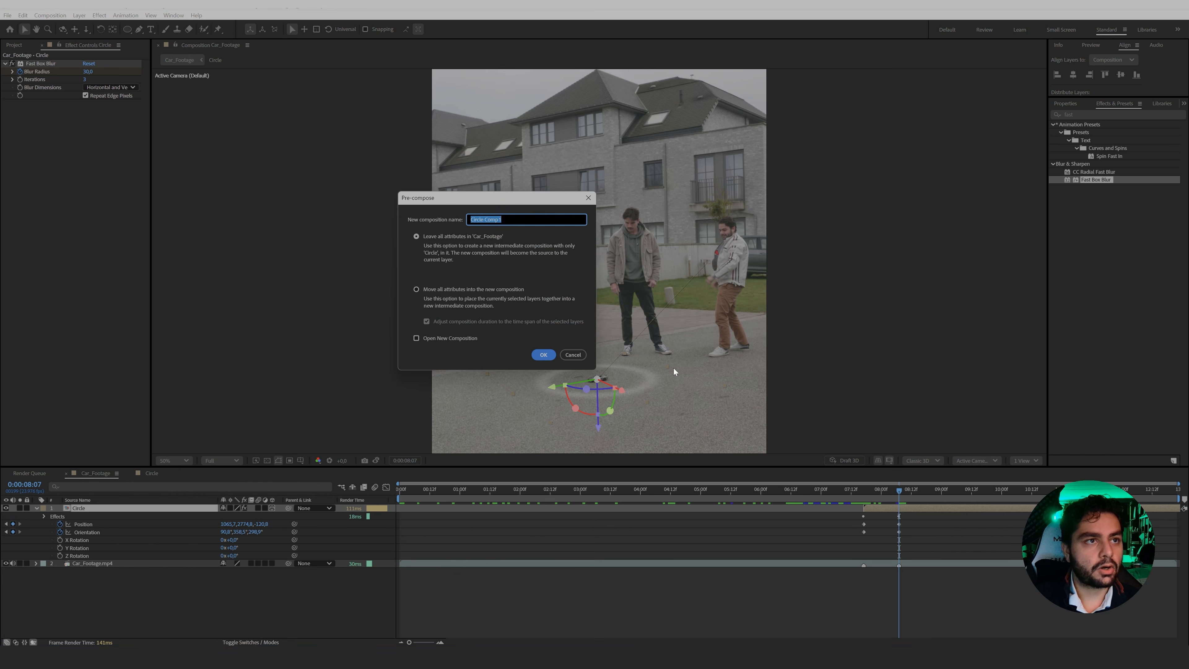
left_click(433, 290)
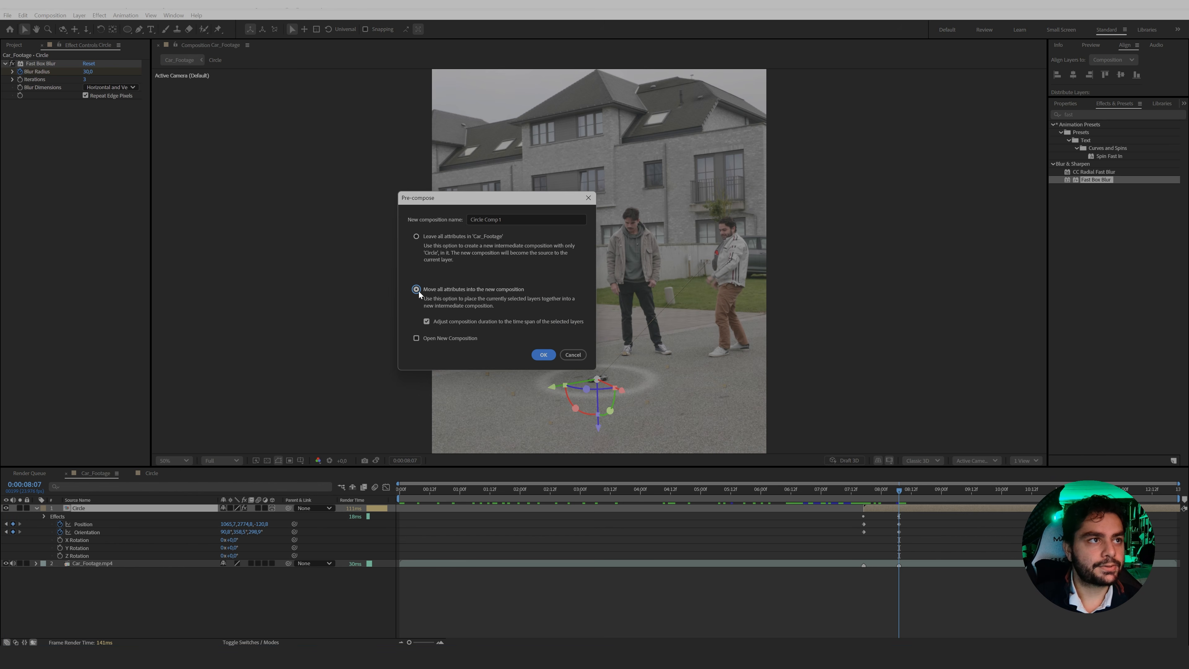
key("shift+Tab")
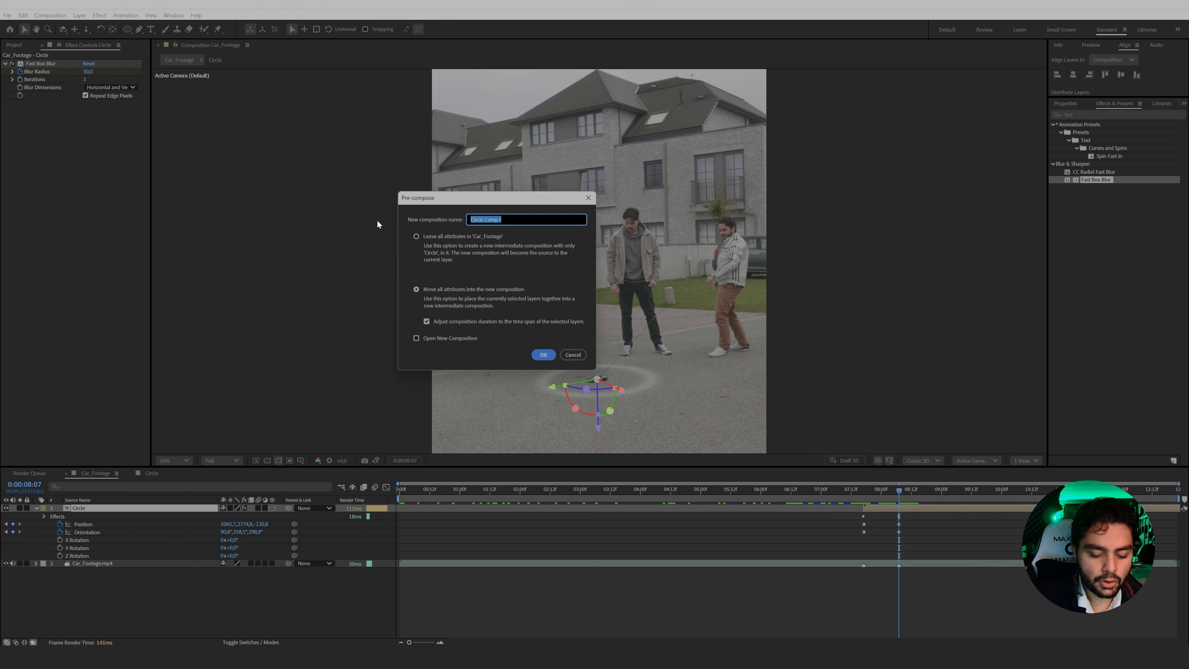
type("Circle_")
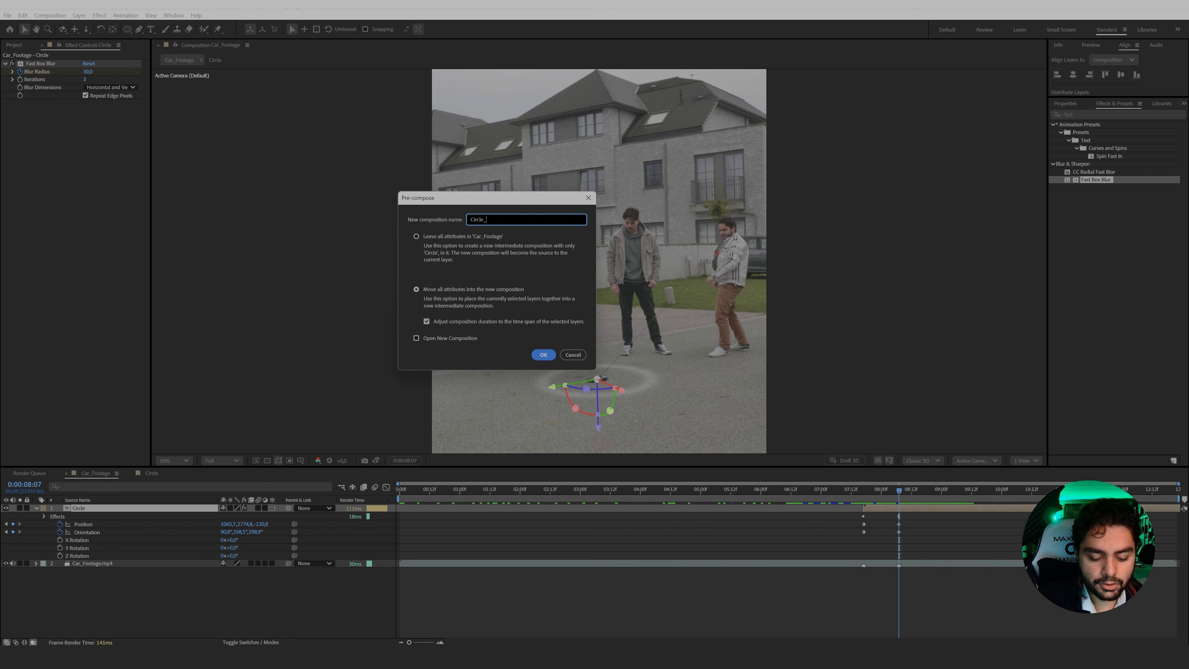
type("Shoot")
key("Return")
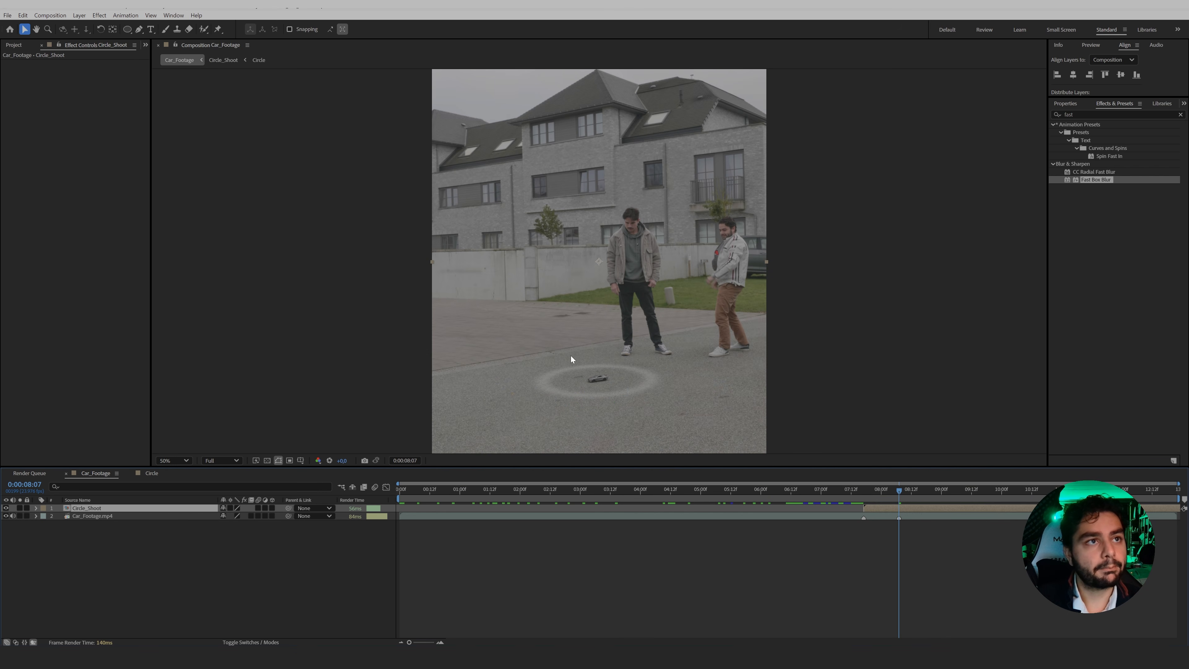
Go to 0:00:08:04, apply the Echo effect to the Circle_Shoot layer and set the number of echoes to 10.
mouse_move(896, 489)
left_mouse_down()
mouse_move(868, 489)
mouse_move(902, 491)
mouse_move(879, 493)
left_mouse_up()
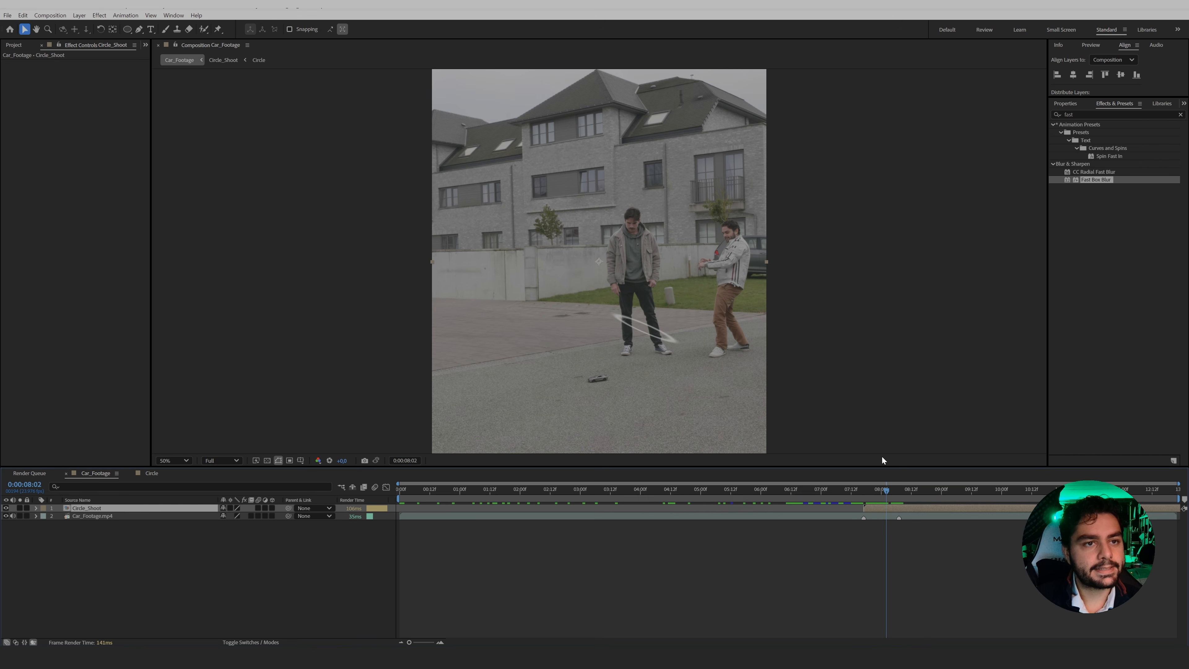
mouse_move(885, 491)
left_mouse_down()
mouse_move(864, 492)
mouse_move(891, 491)
left_mouse_up()
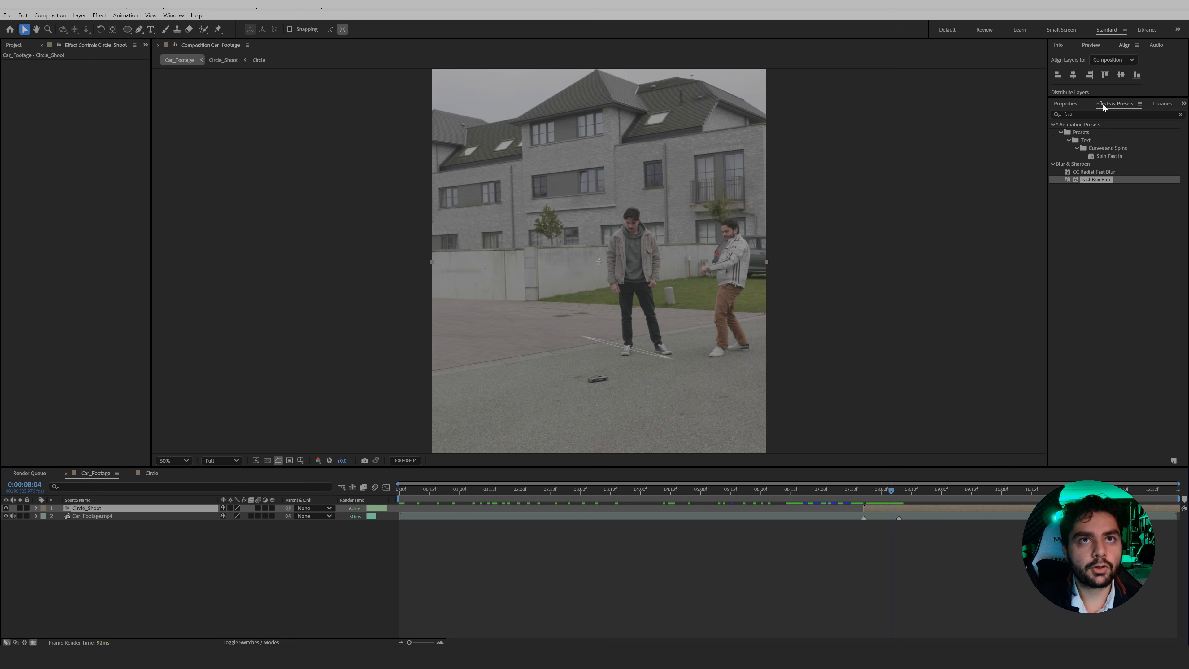
left_click_drag(1085, 115, 956, 117)
type("echo")
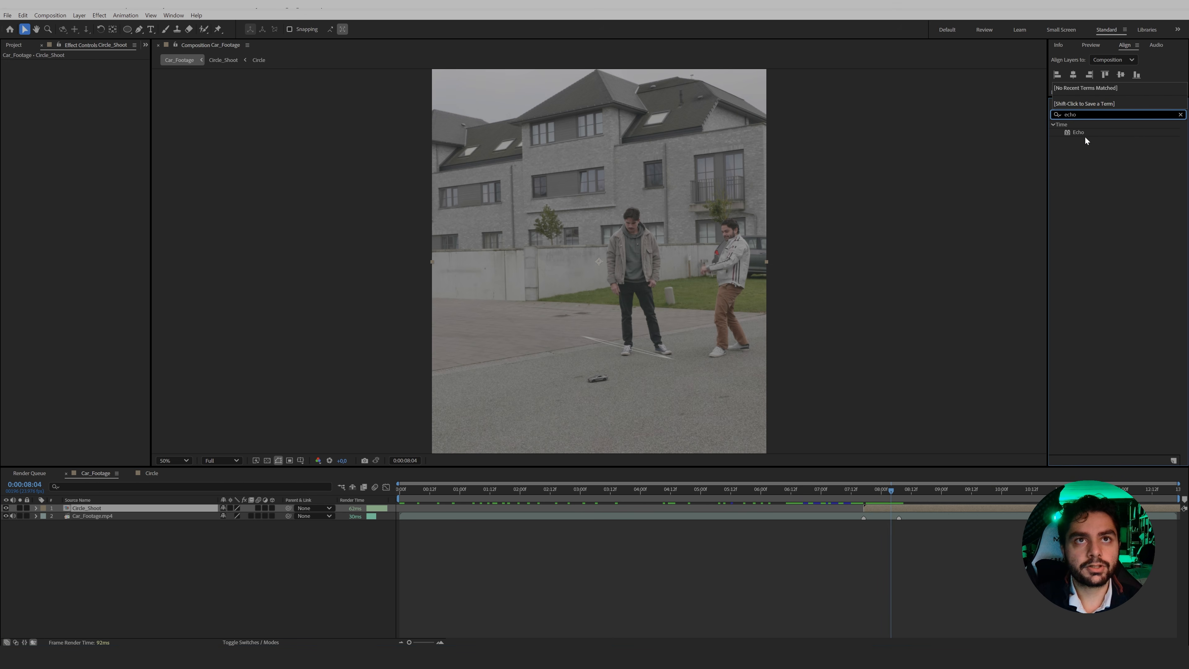
left_click_drag(1079, 132, 887, 506)
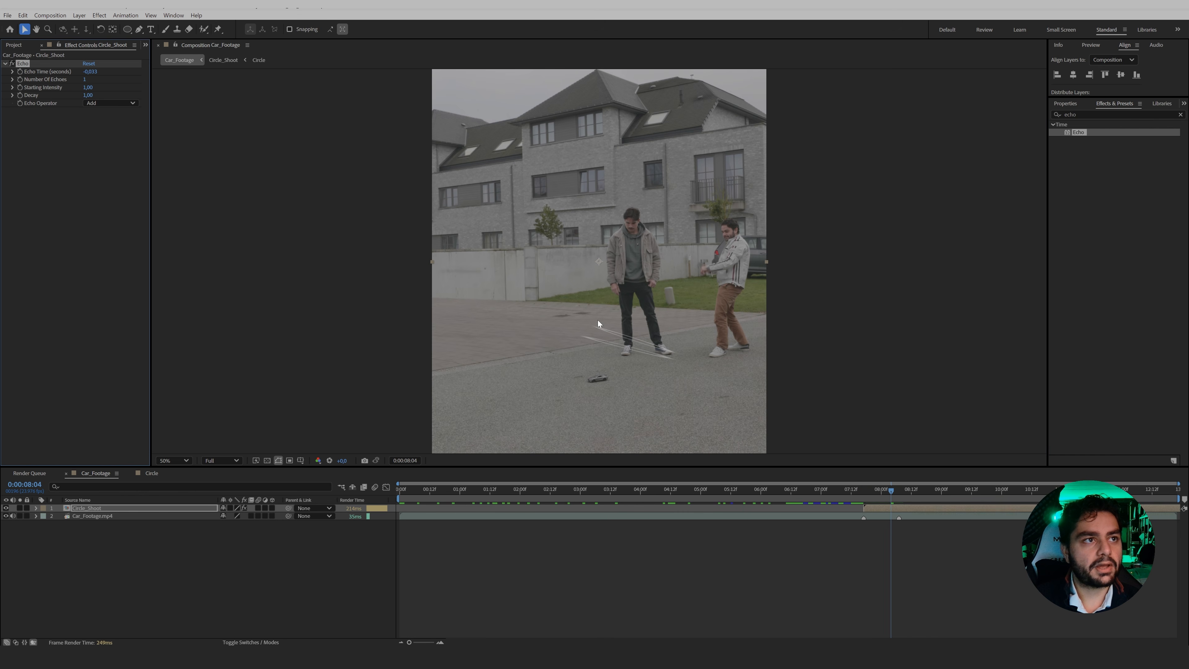
left_click(87, 80)
type("10")
key("Return")
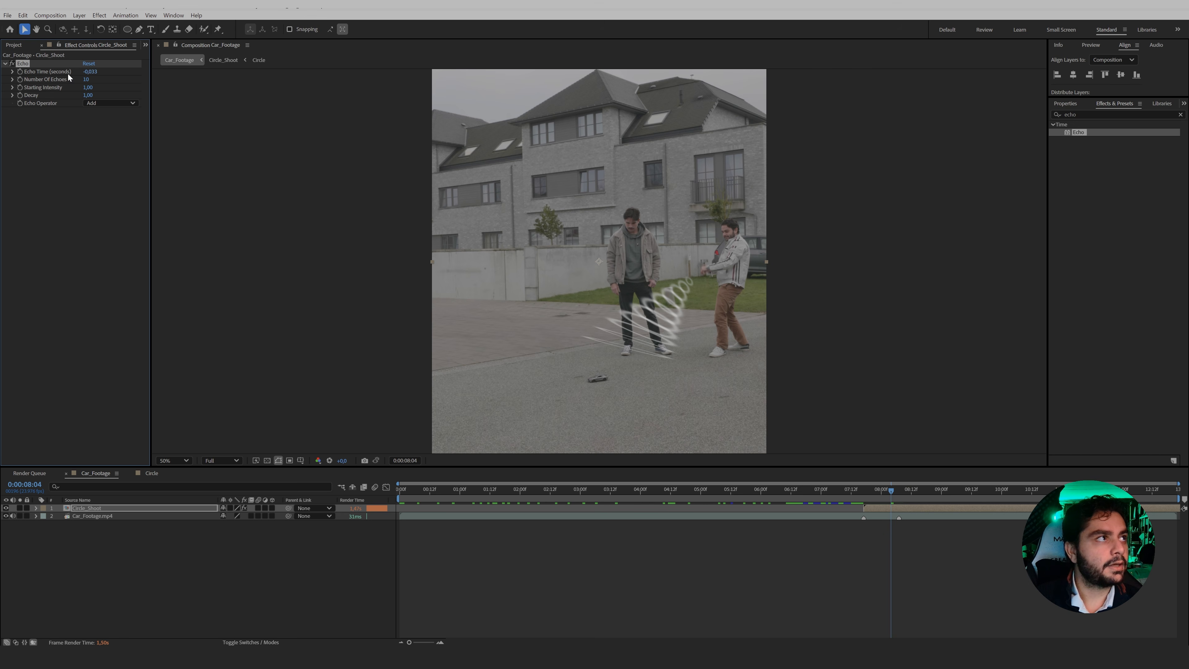
Set the Echo effect's echo time to about -0.063 seconds and its decay to 0.85.
left_click_drag(89, 73, 87, 74)
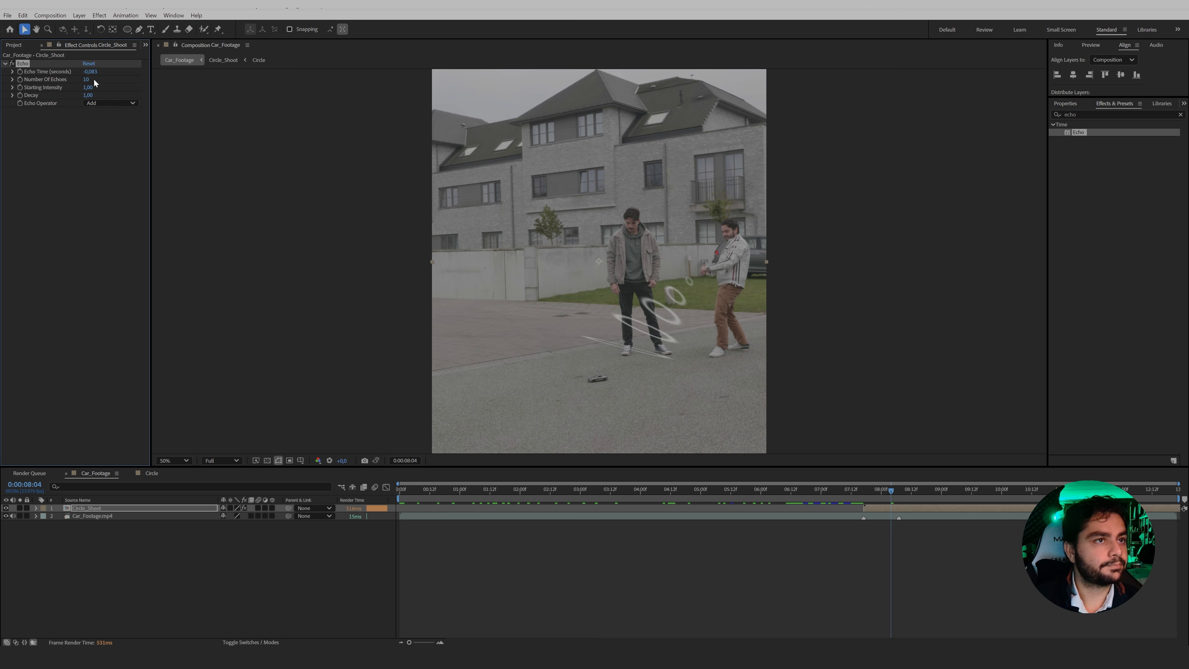
key("ctrl+z")
left_click_drag(88, 72, 86, 72)
left_click(84, 96)
type("0,85")
key("Return")
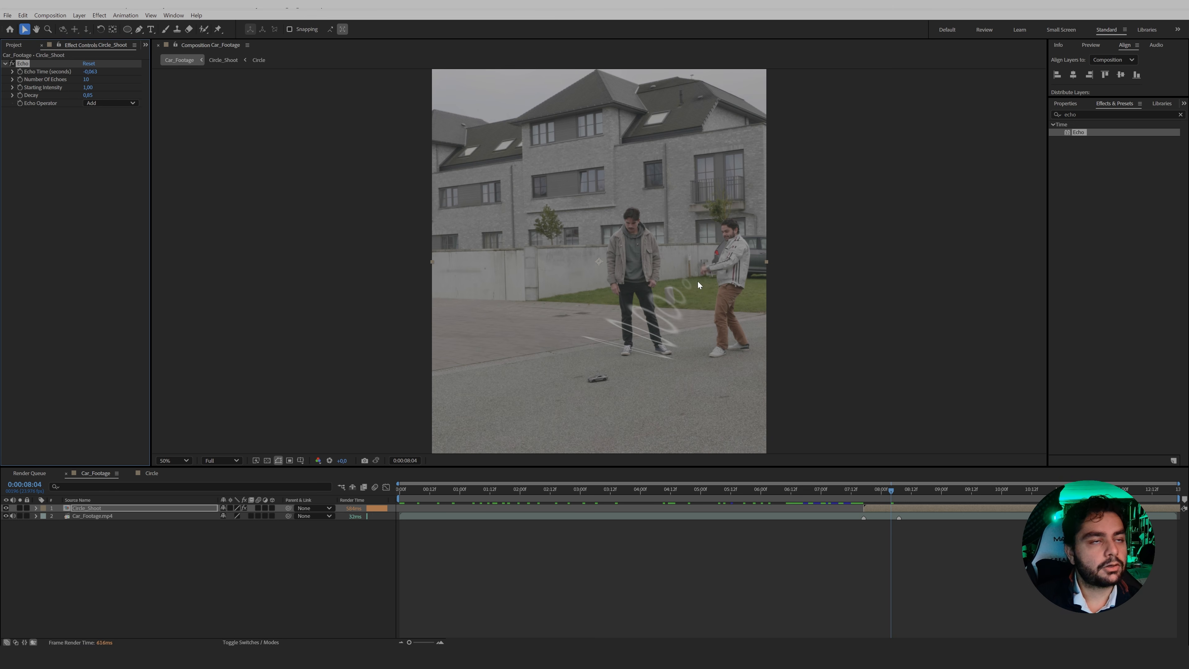
Preview the echoed ring animation from 0:00:07:17 and check the frame at 0:00:08:05.
left_click(865, 491)
key("space")
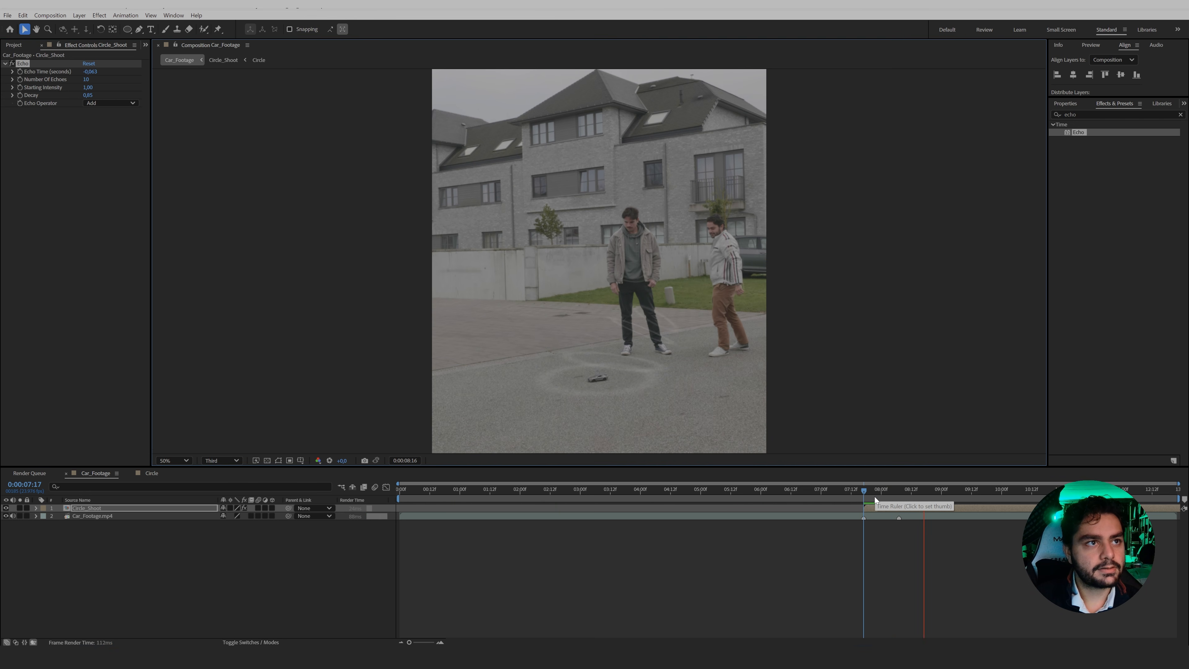
left_click_drag(864, 490, 894, 496)
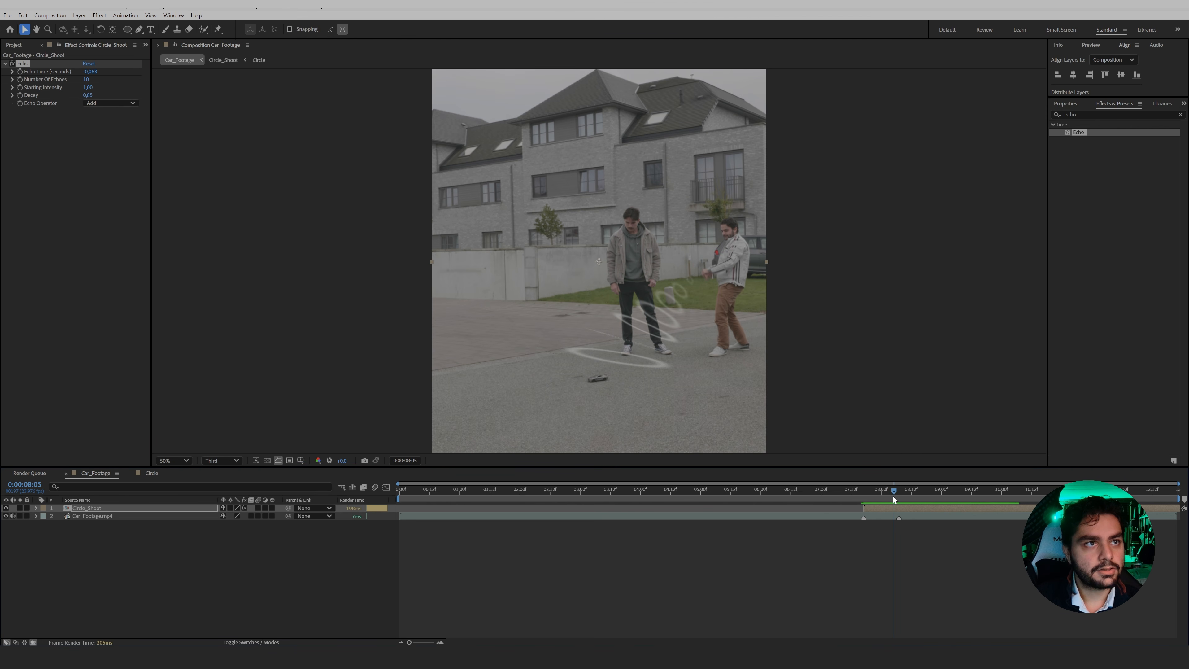
Apply the Tint effect to the Circle_Shoot layer.
left_click(892, 508)
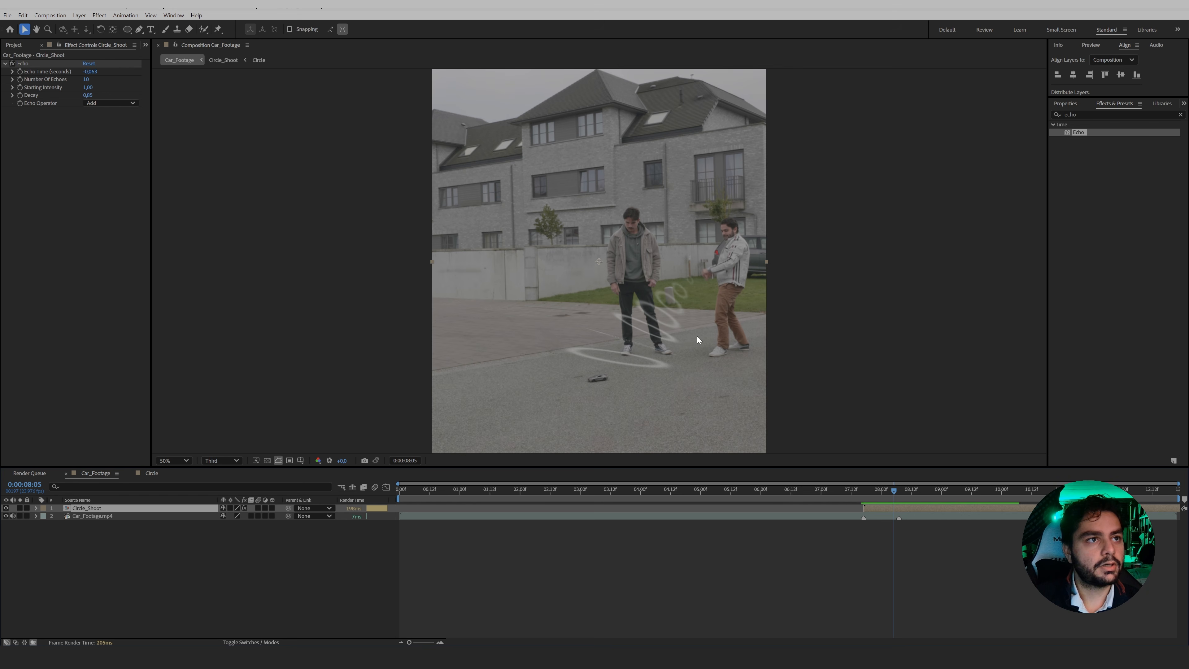
left_click(1119, 115)
type("tint")
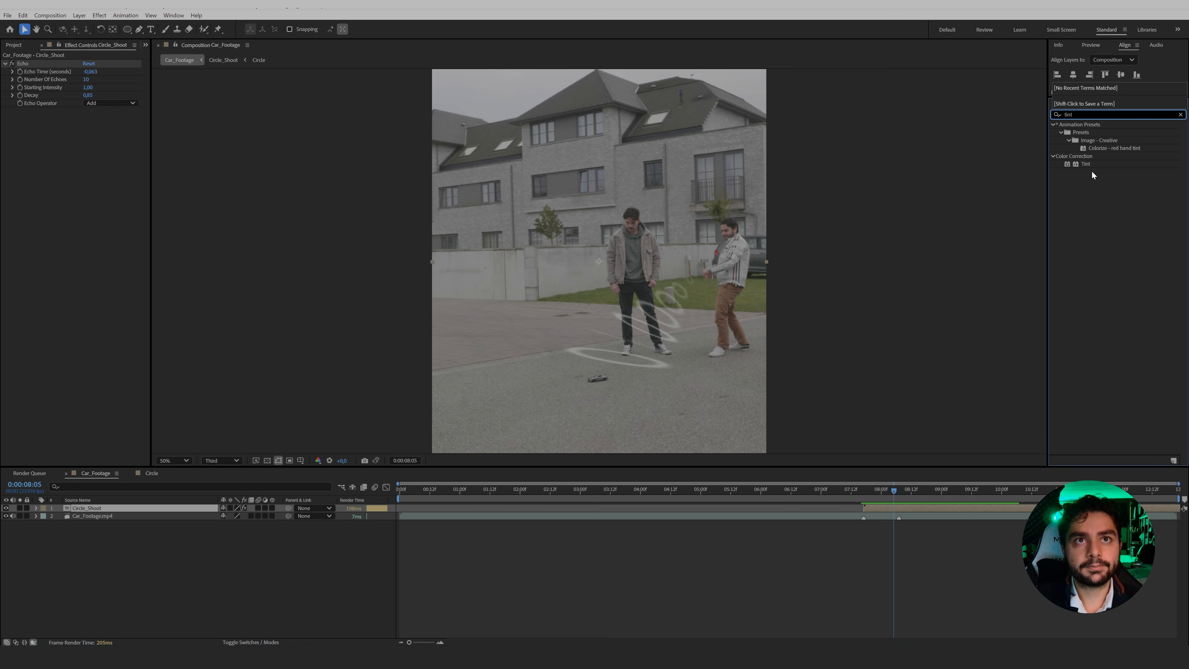
left_click_drag(1086, 164, 876, 509)
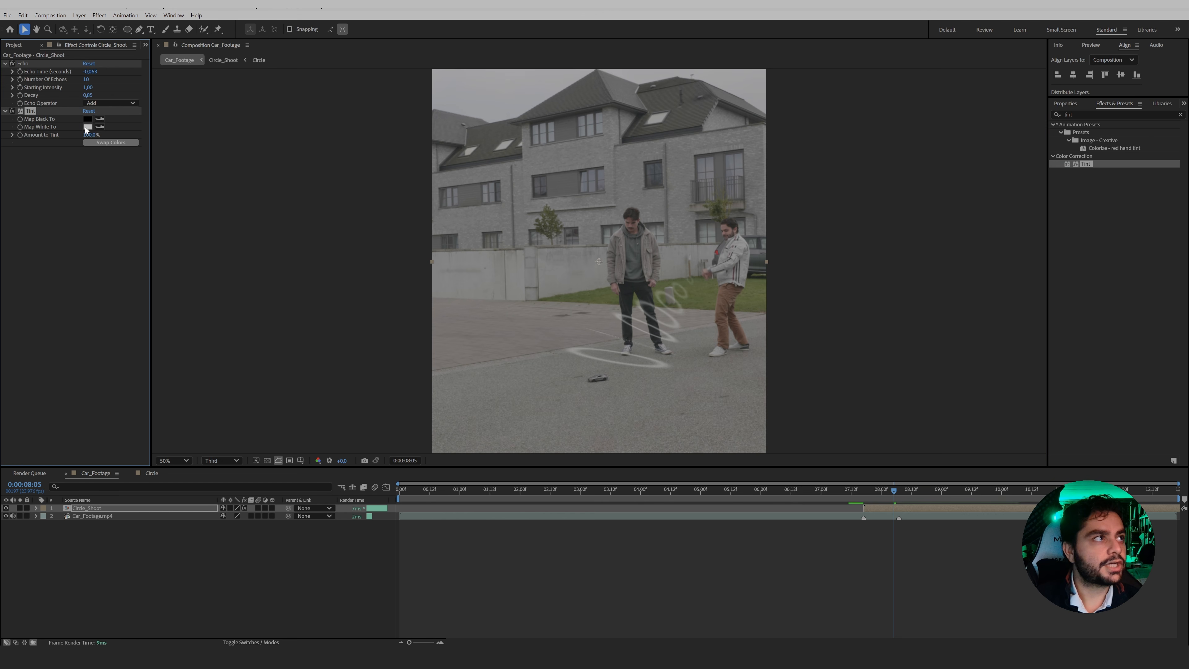
Set the Tint effect's Map White To colour to golden yellow FFAE00.
left_click(87, 126)
left_click(346, 299)
left_click(336, 195)
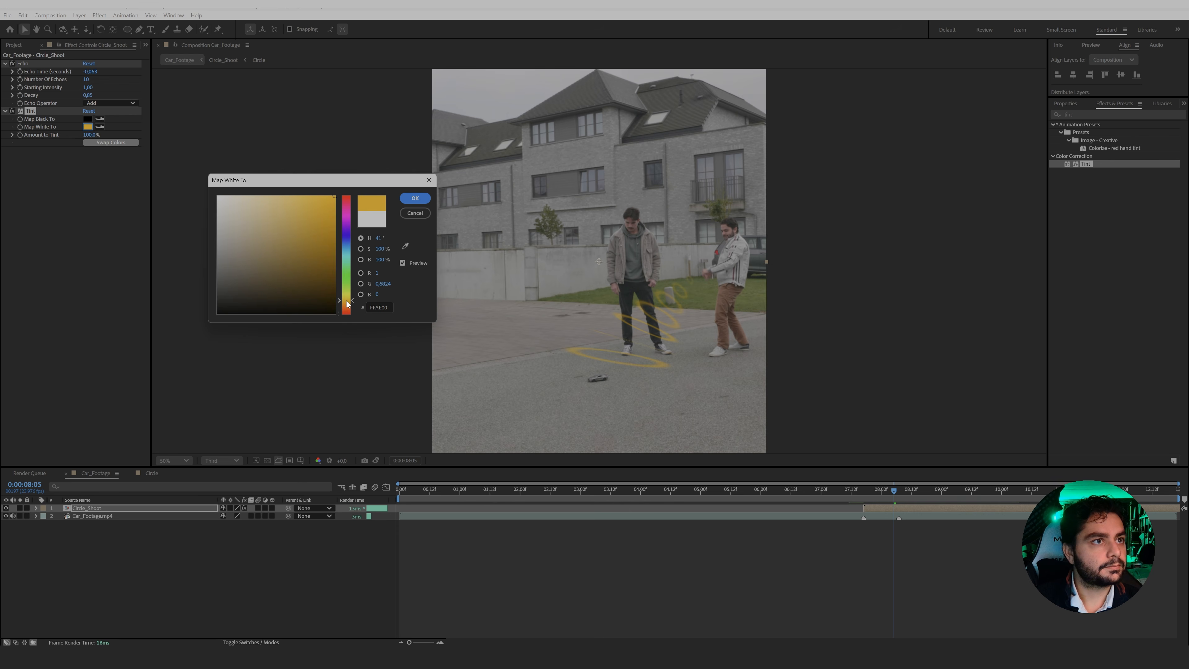
left_click(415, 198)
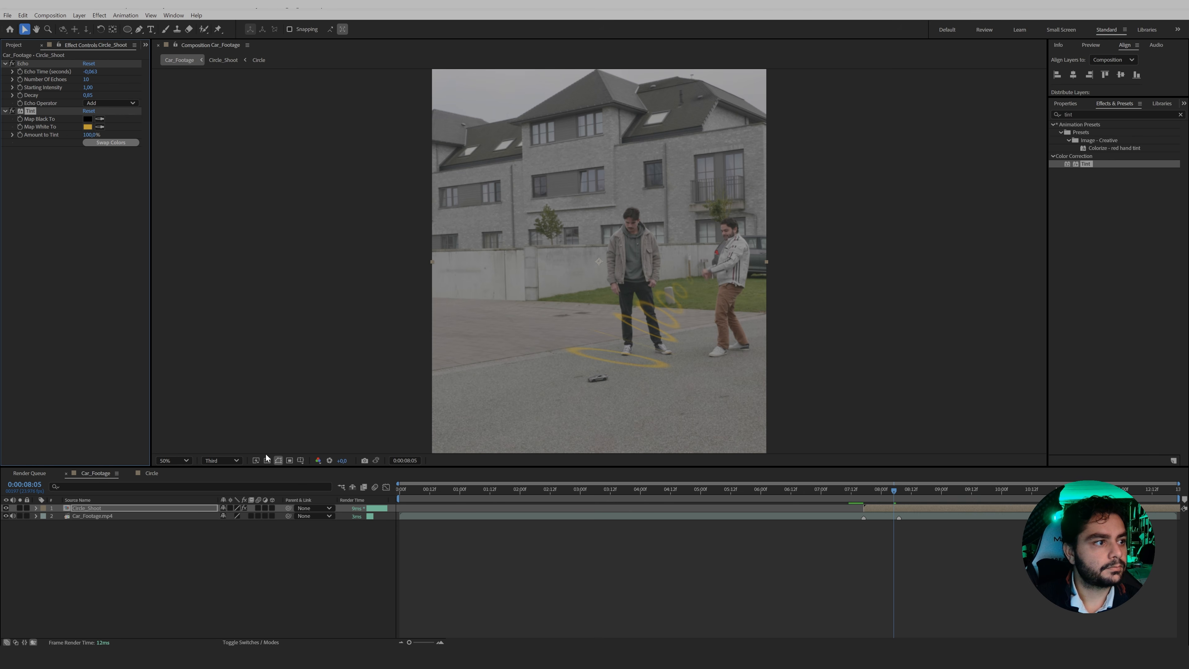
Set the blending mode of the Circle_Shoot layer to Screen.
left_click(250, 643)
left_click(234, 509)
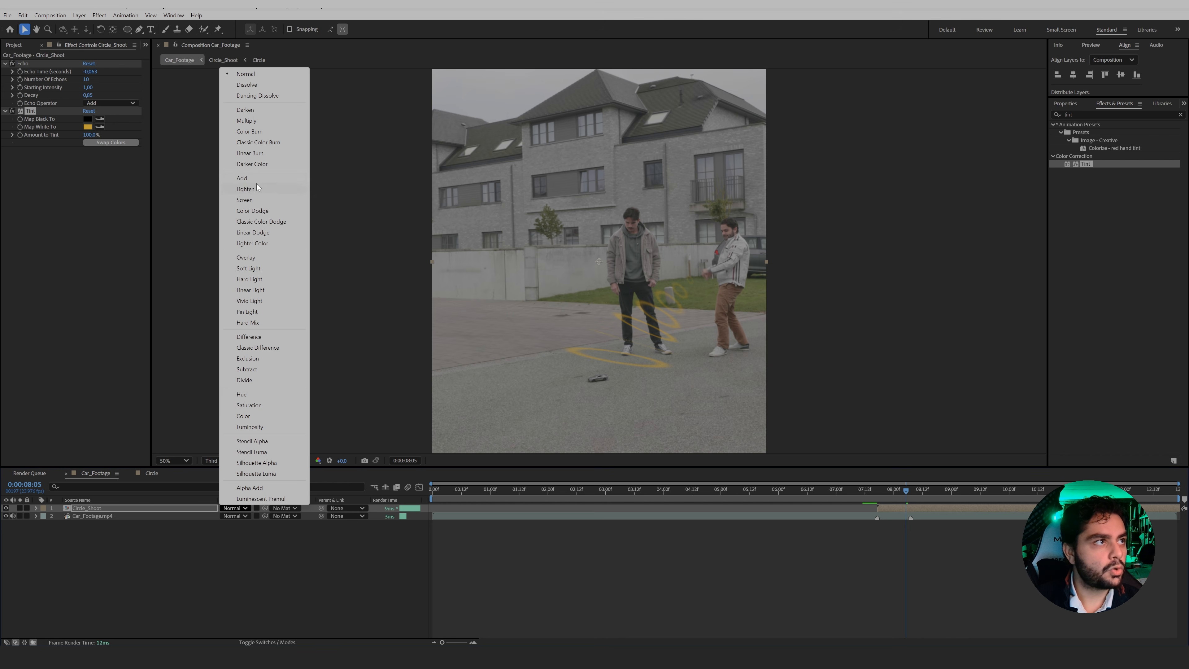
left_click(255, 199)
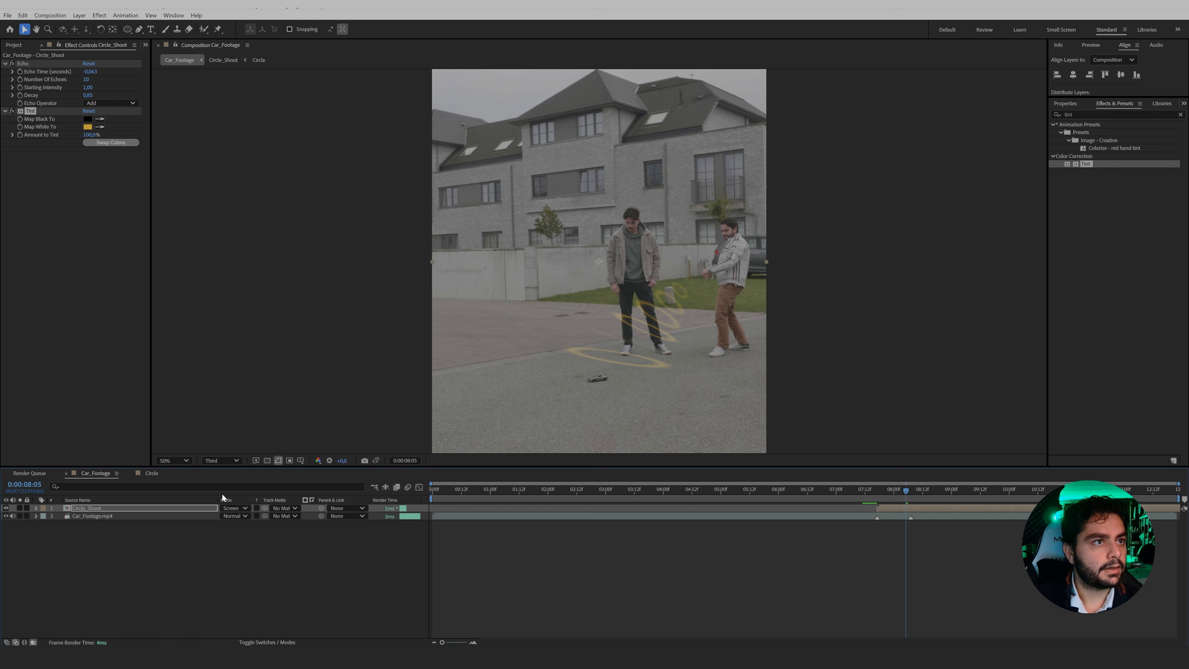
left_click(182, 508)
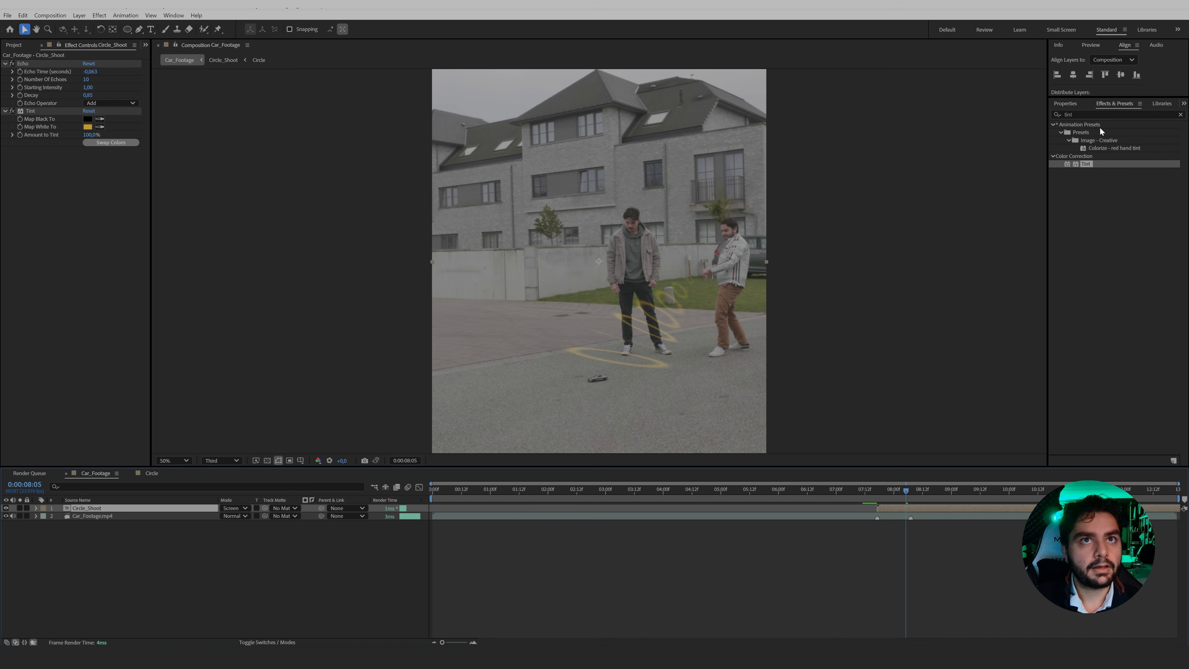
Apply the Solid Composite effect to the Circle_Shoot layer and set its colour to black.
left_click(1098, 115)
type("solid")
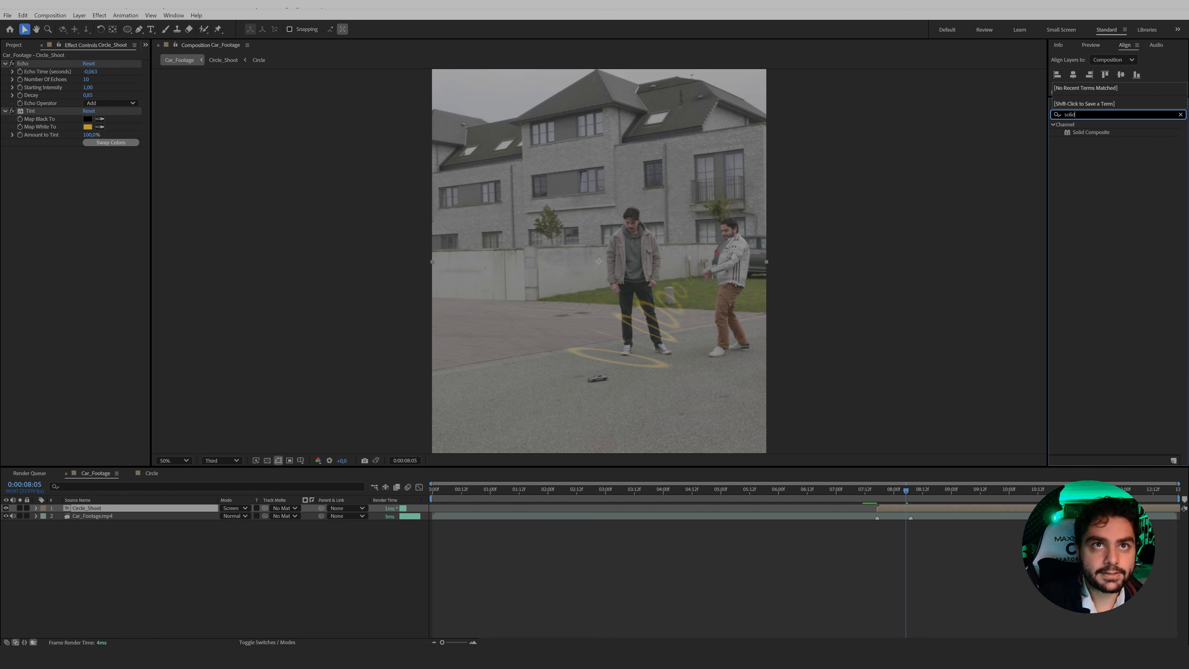
left_click_drag(1091, 132, 105, 224)
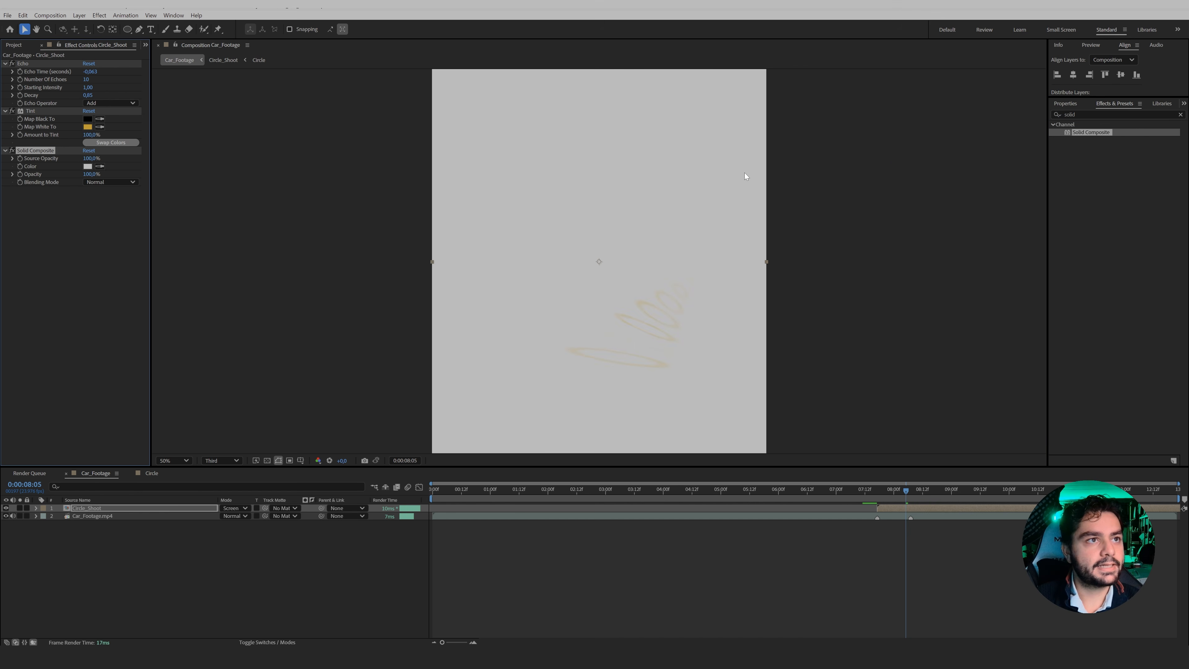
left_click(88, 167)
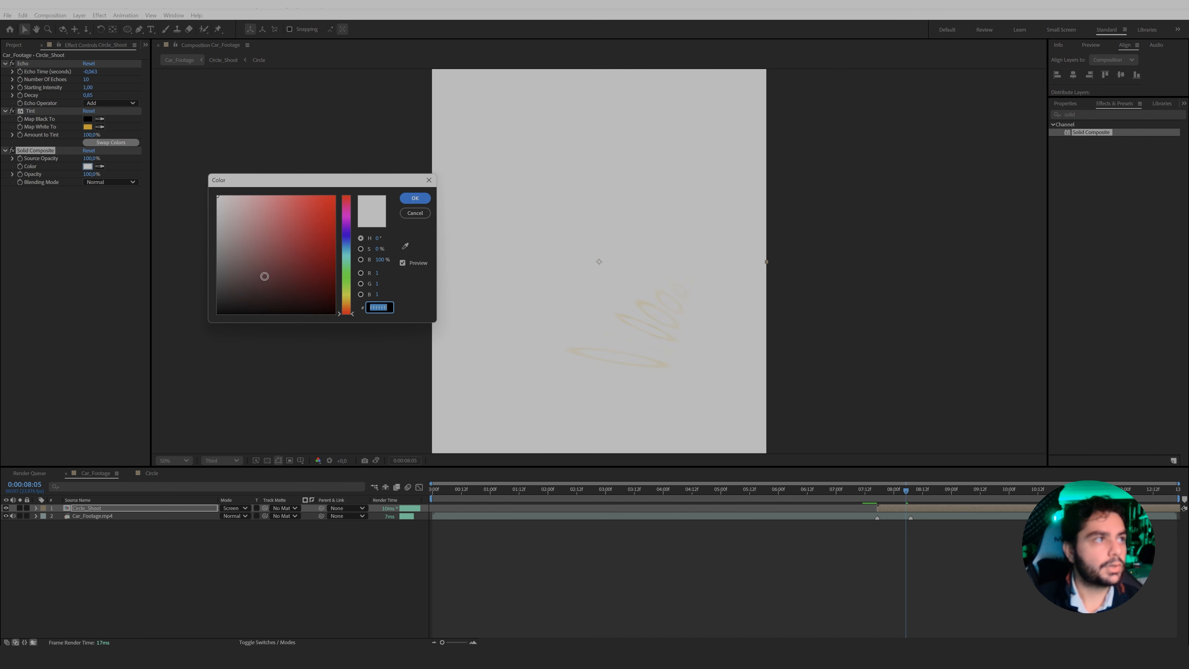
left_click_drag(260, 274, 178, 337)
left_click(415, 199)
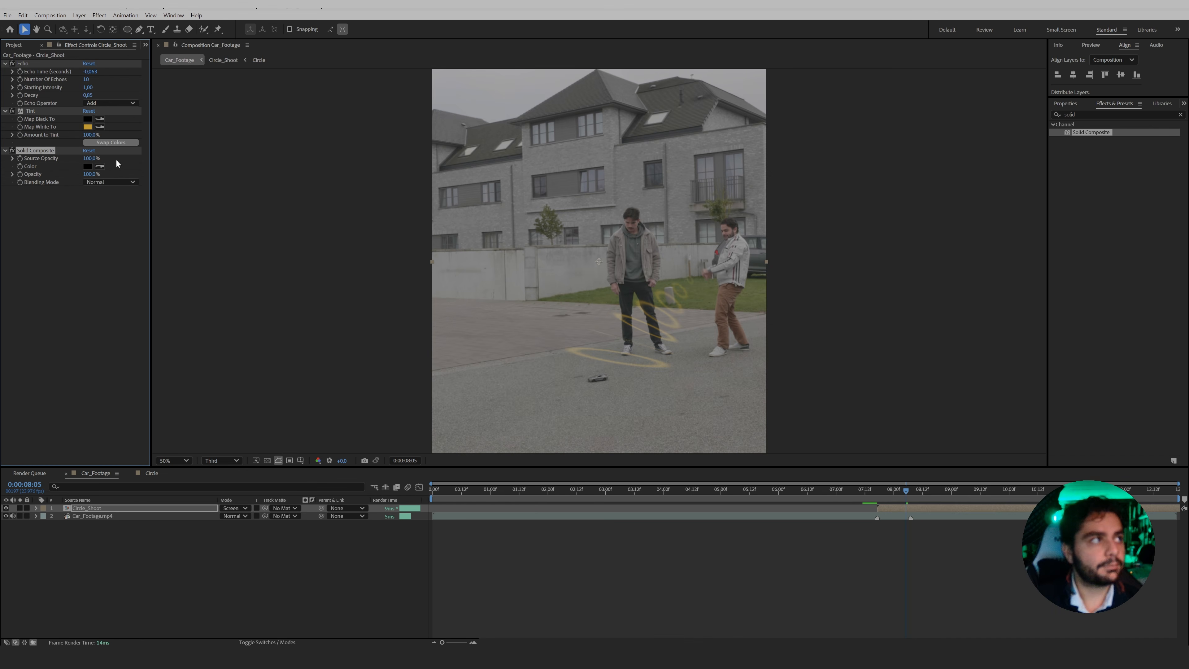
Find the Filmbro_Perfect_Glow preset and apply it to the Circle_Shoot layer.
left_click(1105, 114)
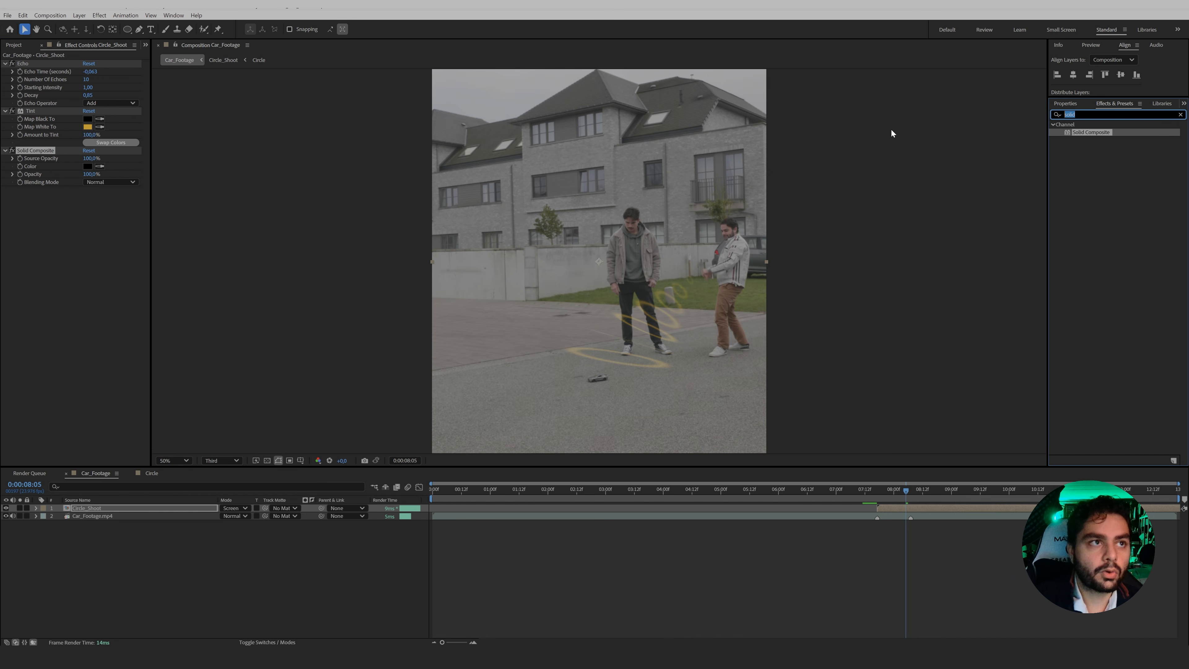
type("perfe")
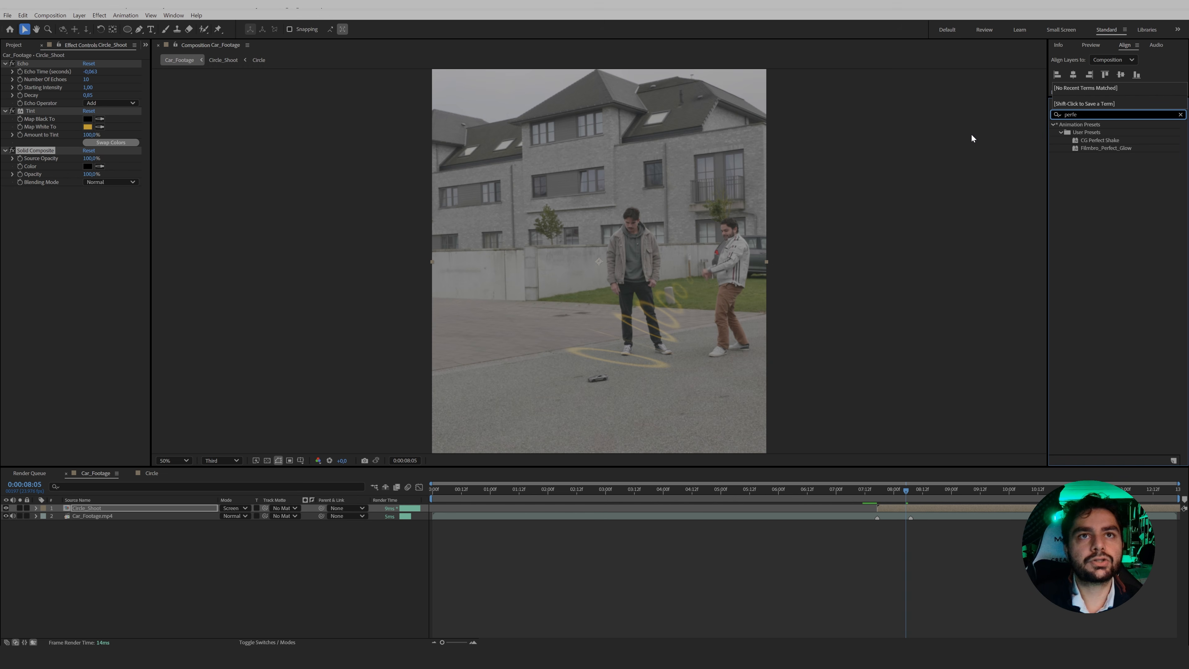
left_click(1088, 148)
left_click_drag(1110, 150, 128, 231)
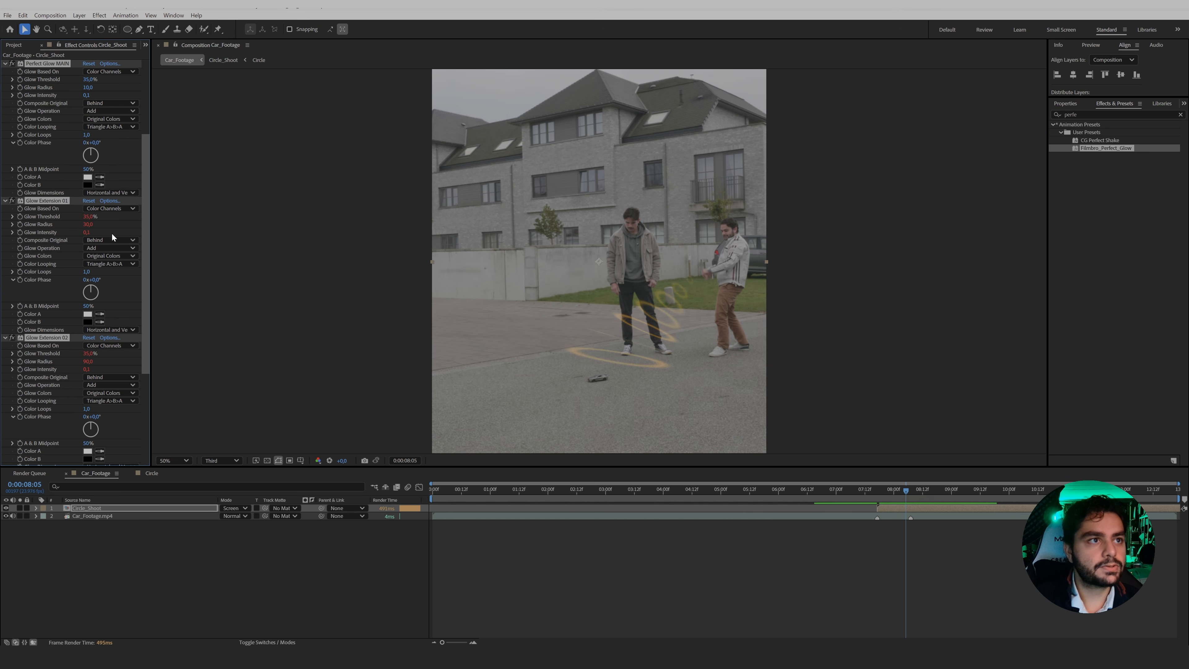
Set the Perfect Glow MAIN effect's glow radius to 25 and its glow threshold to 27%.
left_click(107, 93)
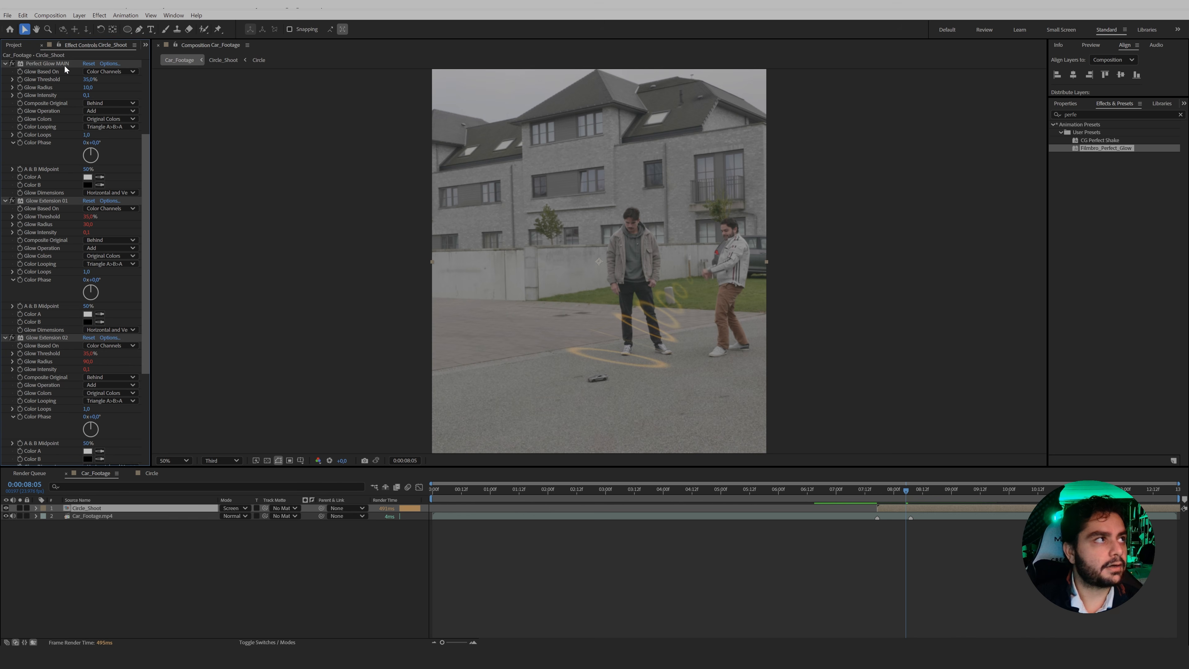
left_click(91, 87)
type("25")
key("Return")
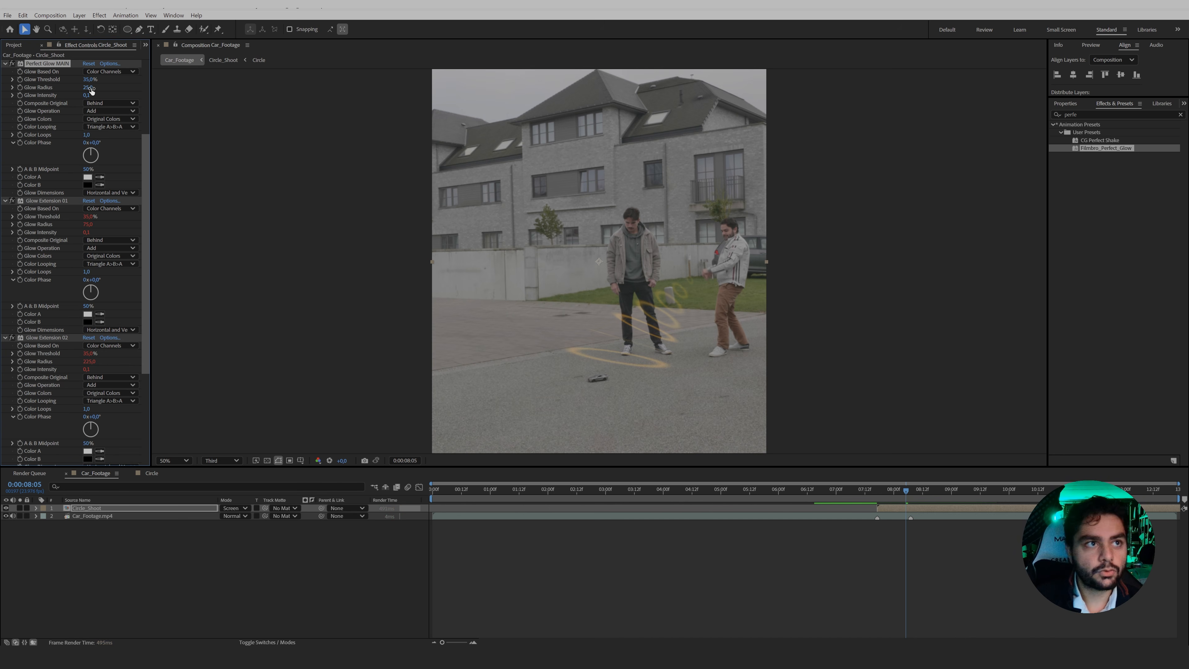
left_click(90, 79)
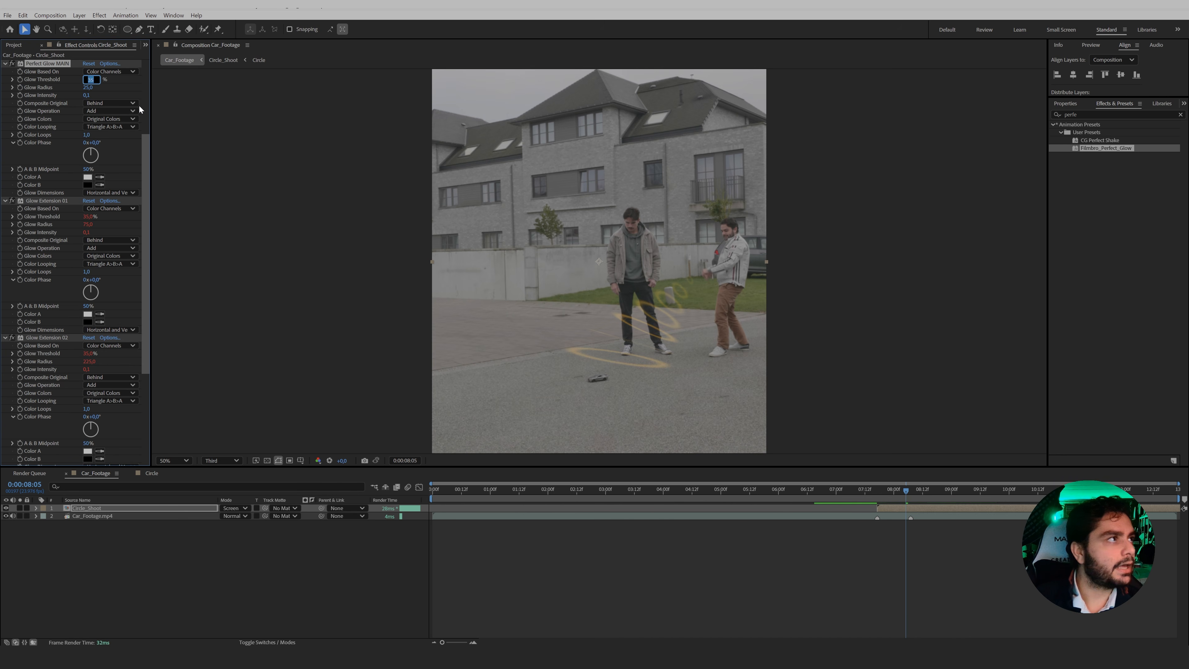
type("27")
key("Return")
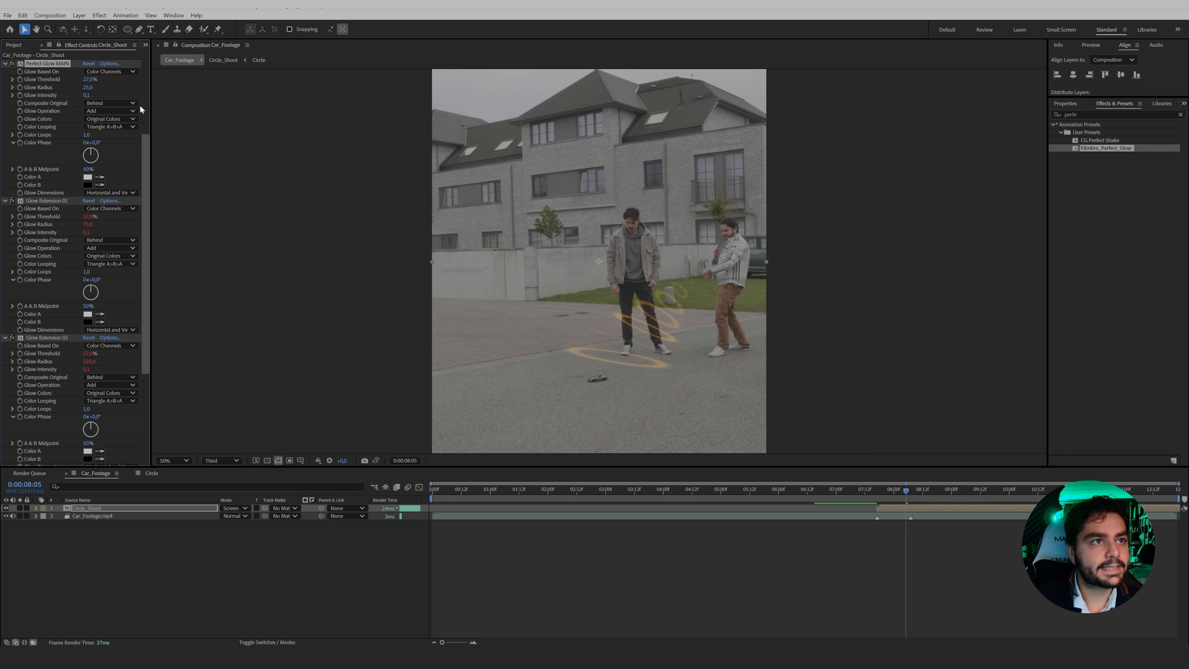
Set the Perfect Glow MAIN effect's glow intensity to 0.2 and check the glowing rings from 0:00:08:00 to 0:00:08:18.
left_click_drag(87, 95, 93, 96)
mouse_move(895, 490)
left_mouse_down()
mouse_move(882, 490)
mouse_move(918, 494)
mouse_move(904, 493)
left_mouse_up()
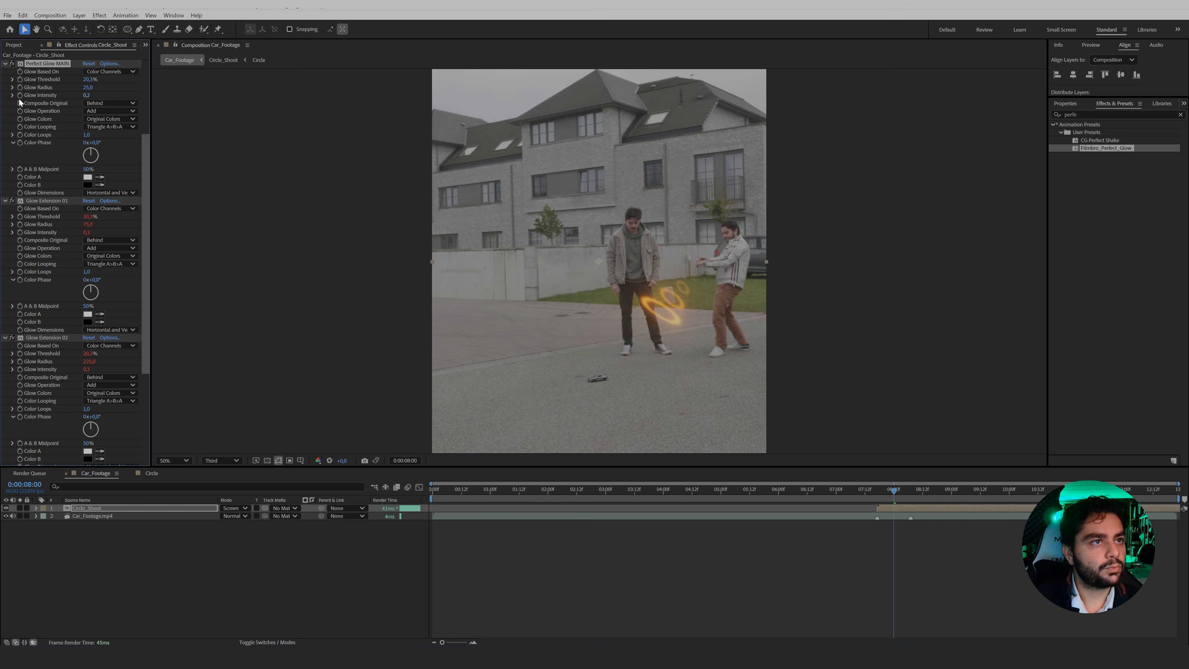
left_click_drag(919, 500, 936, 508)
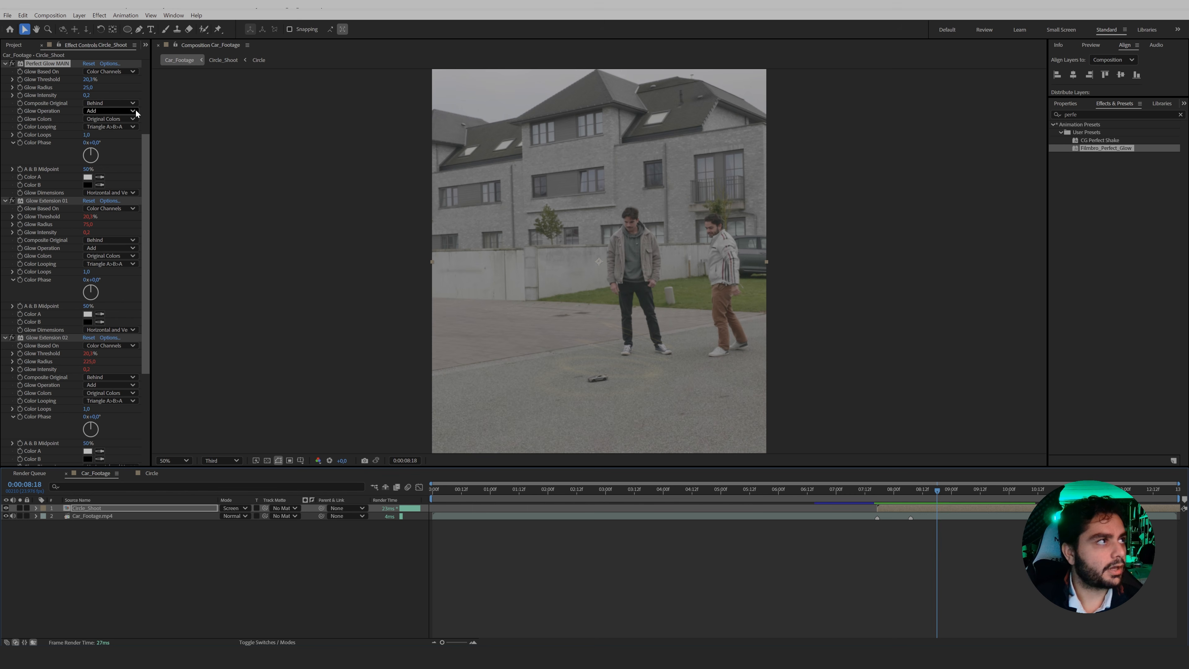
Add Car_high_perspective.jpg to the Car_Footage composition as the layer above Circle_Shoot.
left_click(14, 45)
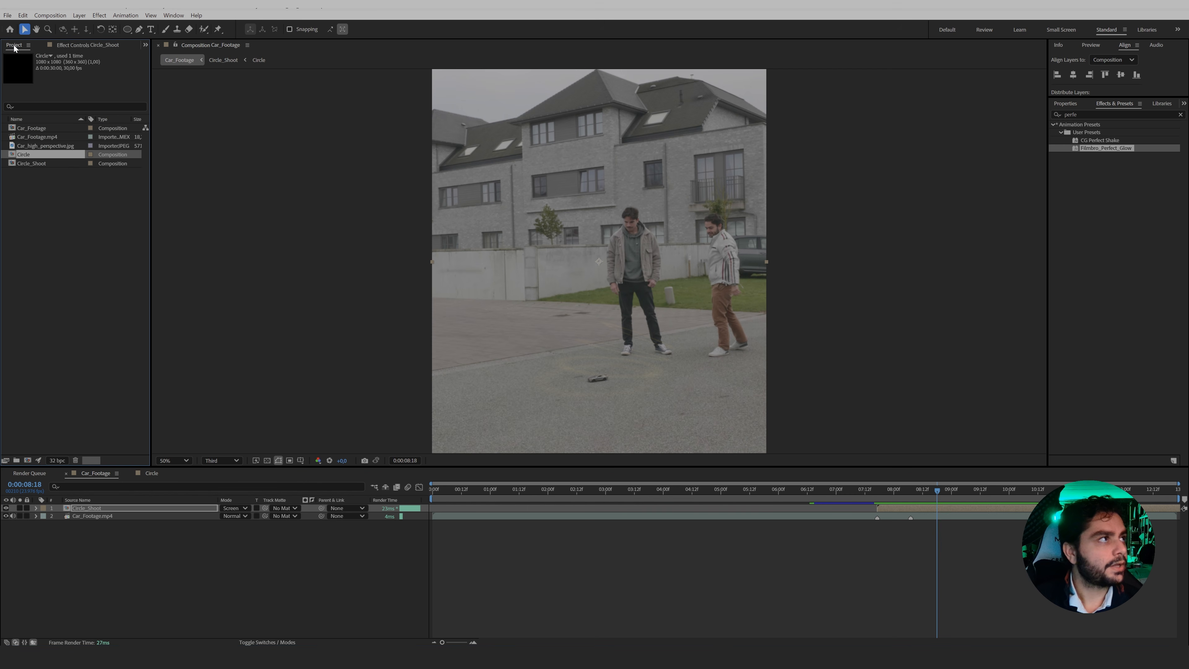
left_click(52, 144)
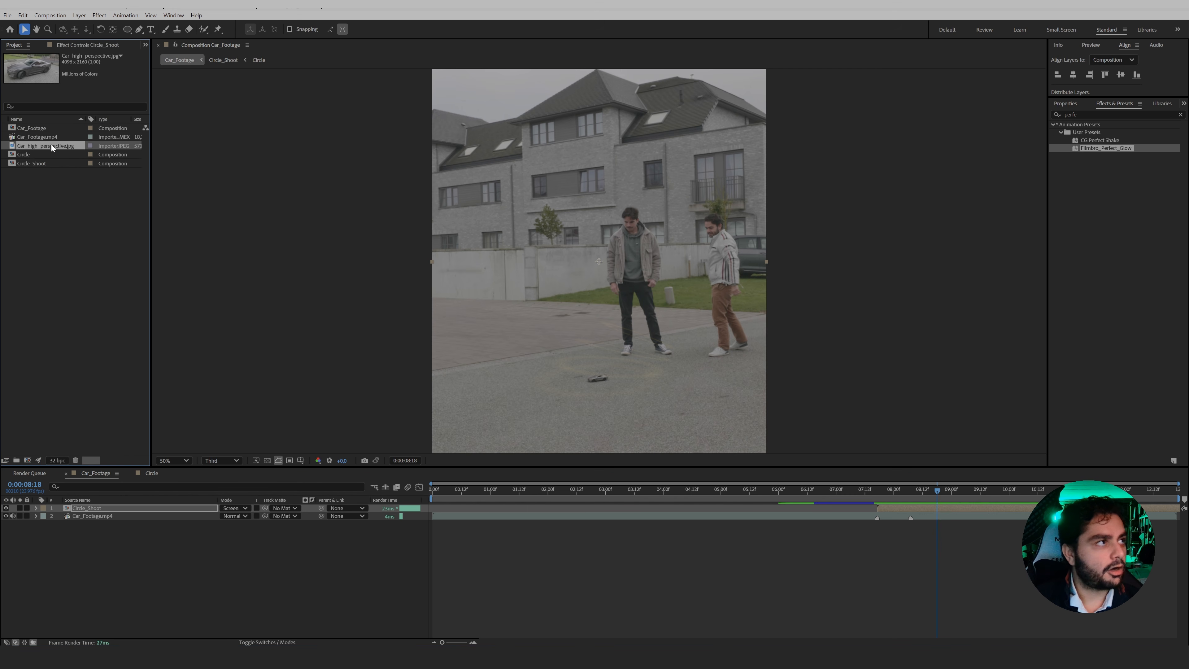
left_click_drag(51, 145, 125, 507)
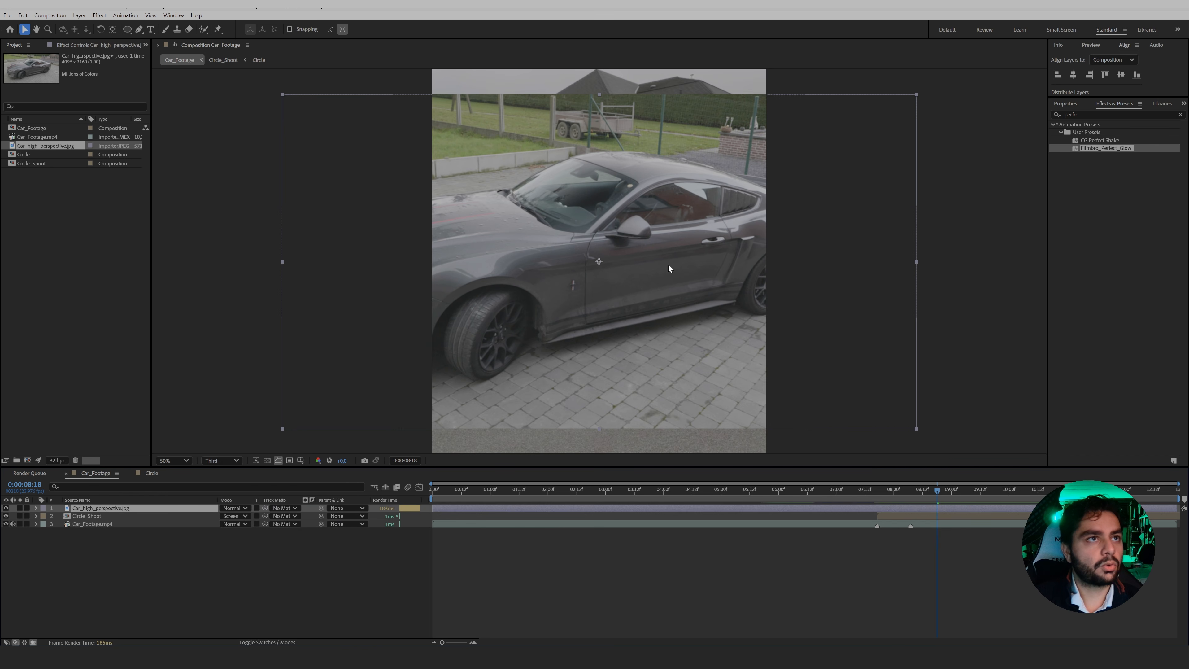
Scale the car photo down proportionally to about half its size and move it down over the ground.
key("Return")
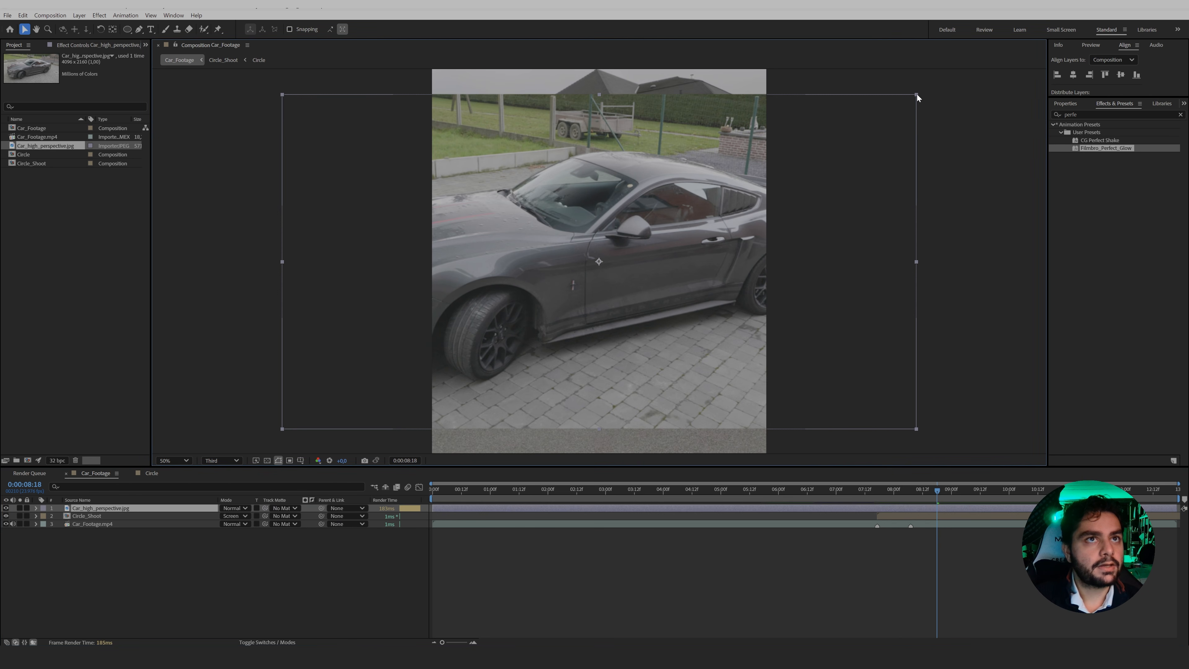
left_click_drag(918, 94, 709, 177)
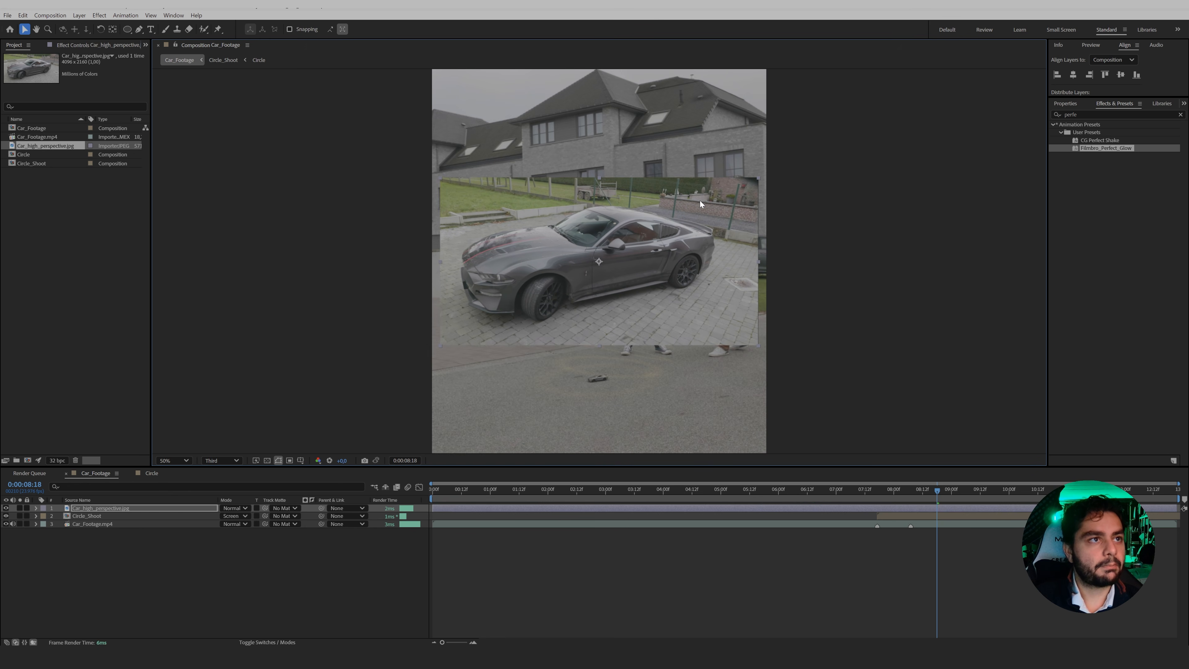
left_click_drag(665, 247, 657, 324)
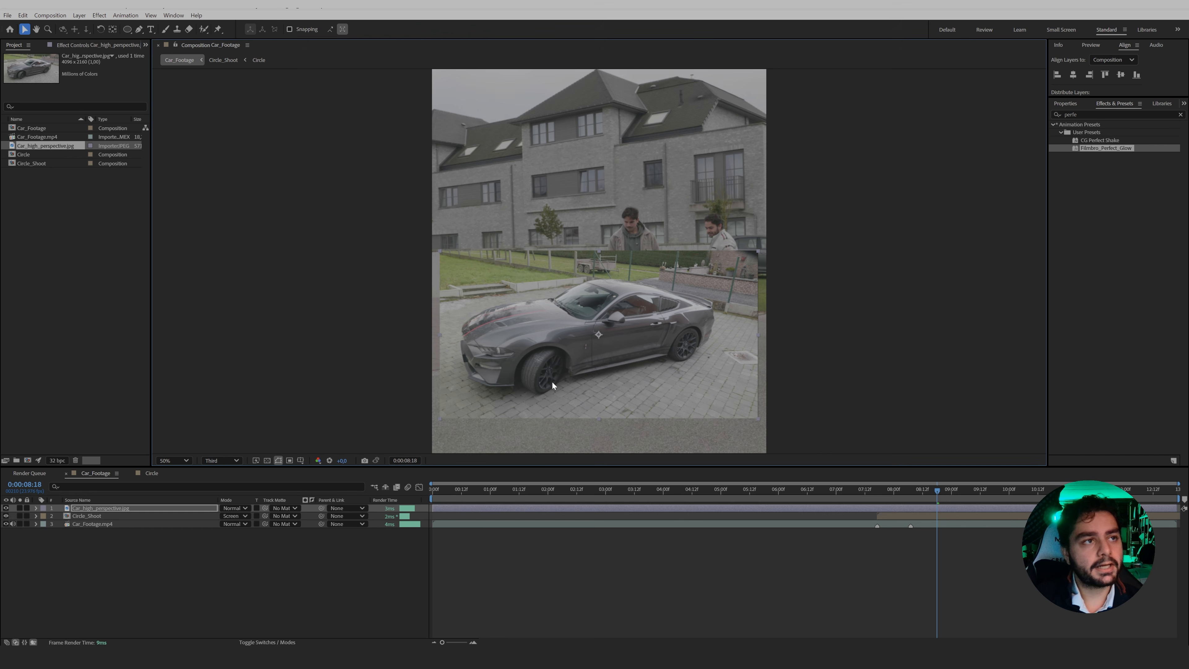
Start a Pen tool mask on the car photo at the sill behind the front wheel, with the layer soloed at Full resolution.
key("g")
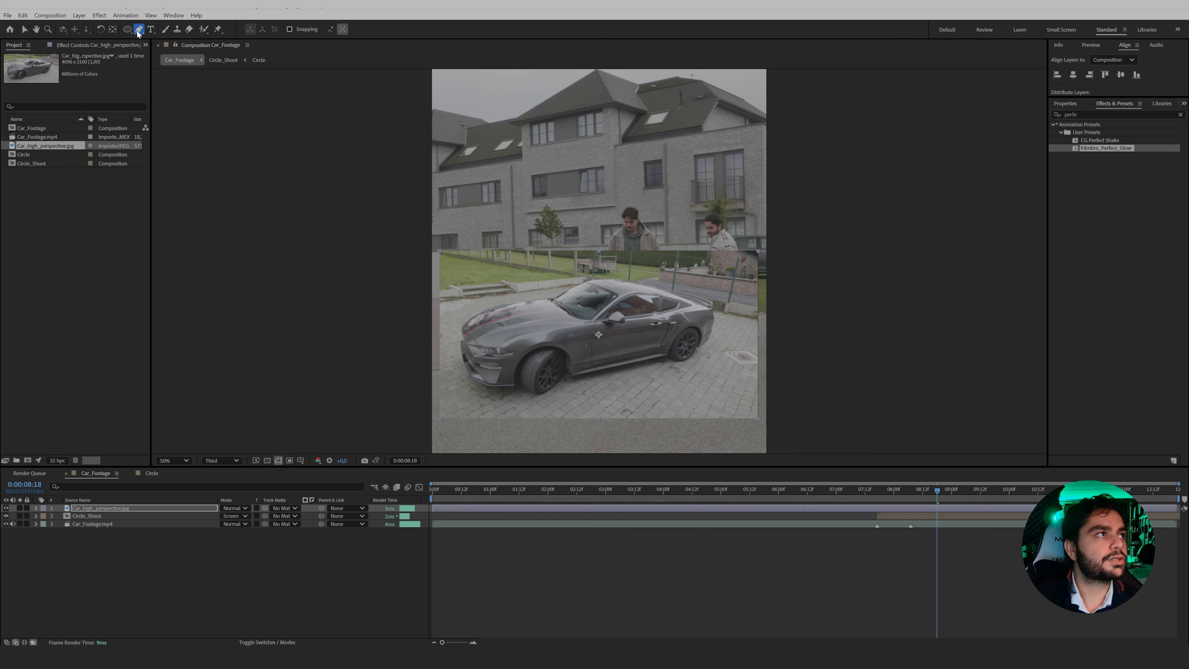
key("period")
scroll(557, 366, "up", 6)
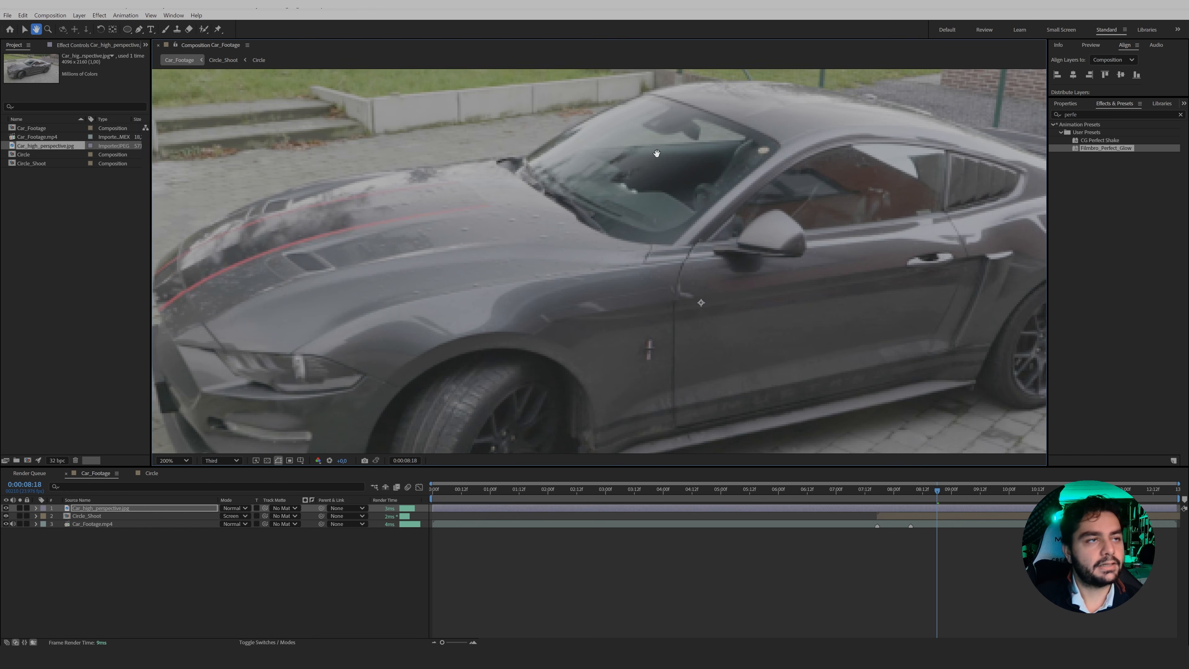
scroll(642, 328, "down", 5)
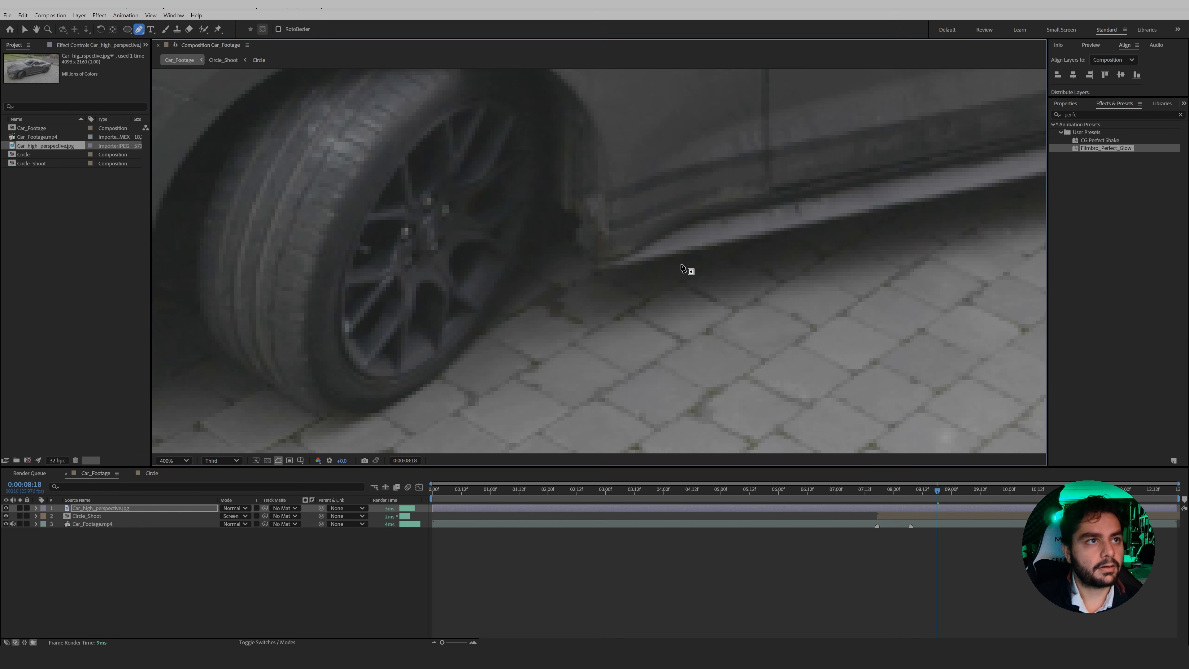
left_click(594, 274)
left_click(211, 461)
left_click(219, 484)
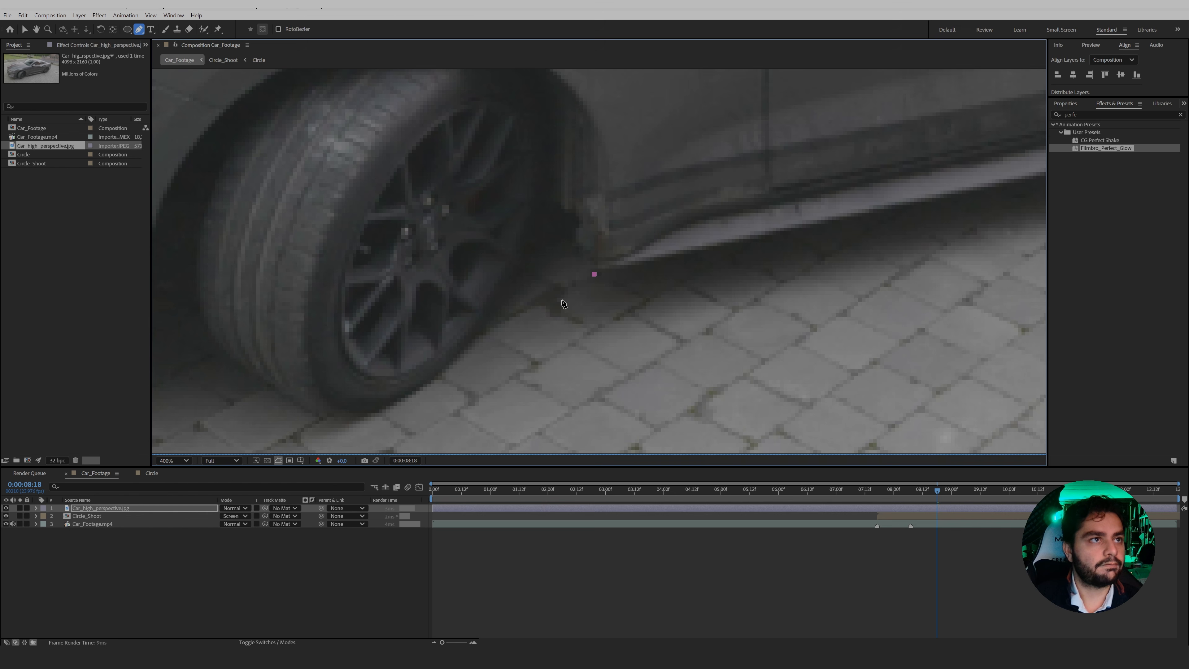
left_click(19, 508)
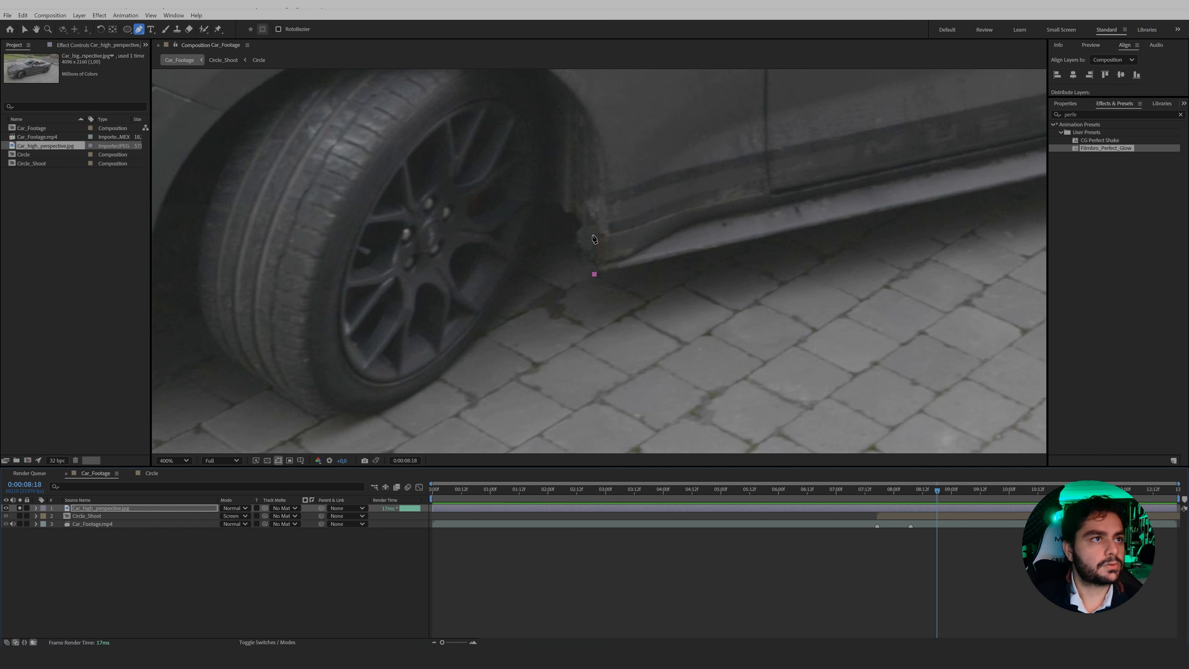
Trace the mask path up from the sill around the gap behind the front wheel towards the tyre.
left_click_drag(578, 257, 573, 255)
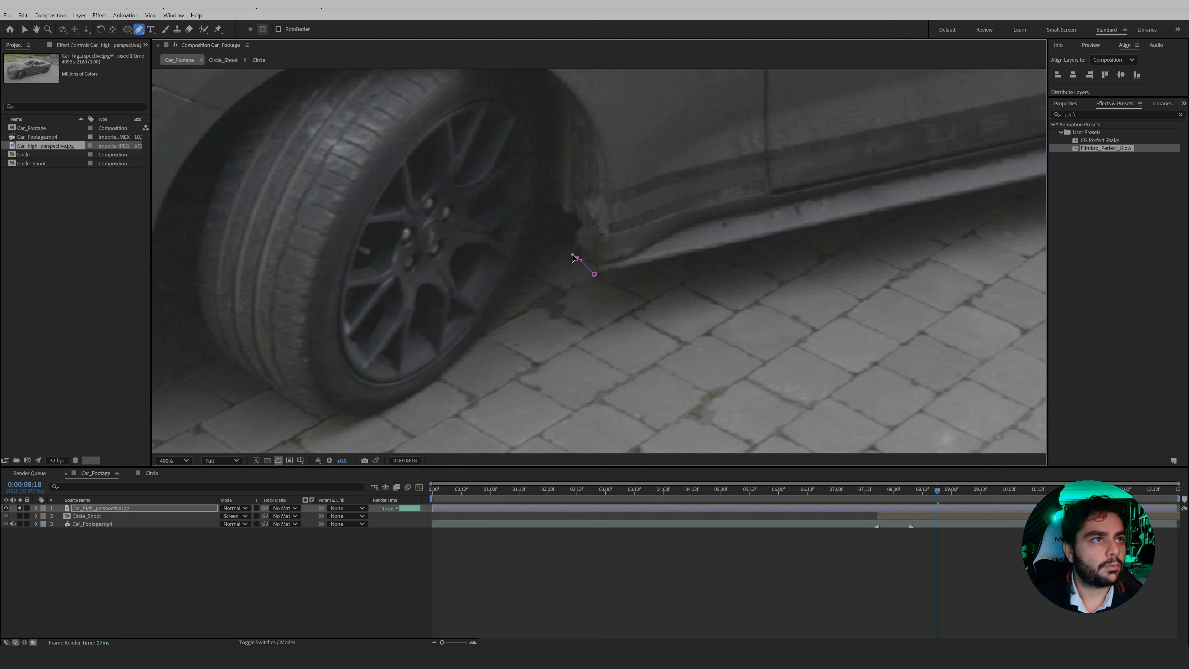
left_click(572, 242)
left_click(580, 228)
left_click(572, 216)
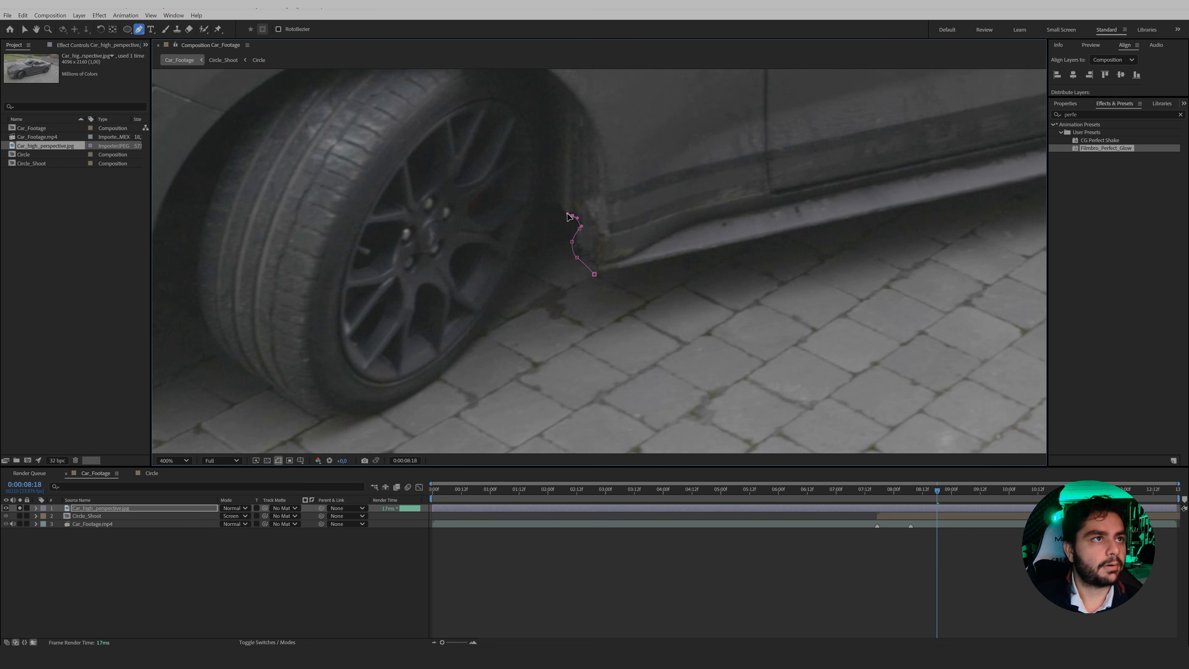
left_click(562, 207)
left_click(546, 201)
left_click(538, 217)
left_click(536, 225)
Continue the mask path around the front bumper, roof and rear of the car and close it to cut out the car.
scroll(464, 361, "left", 8)
scroll(559, 216, "up", 4)
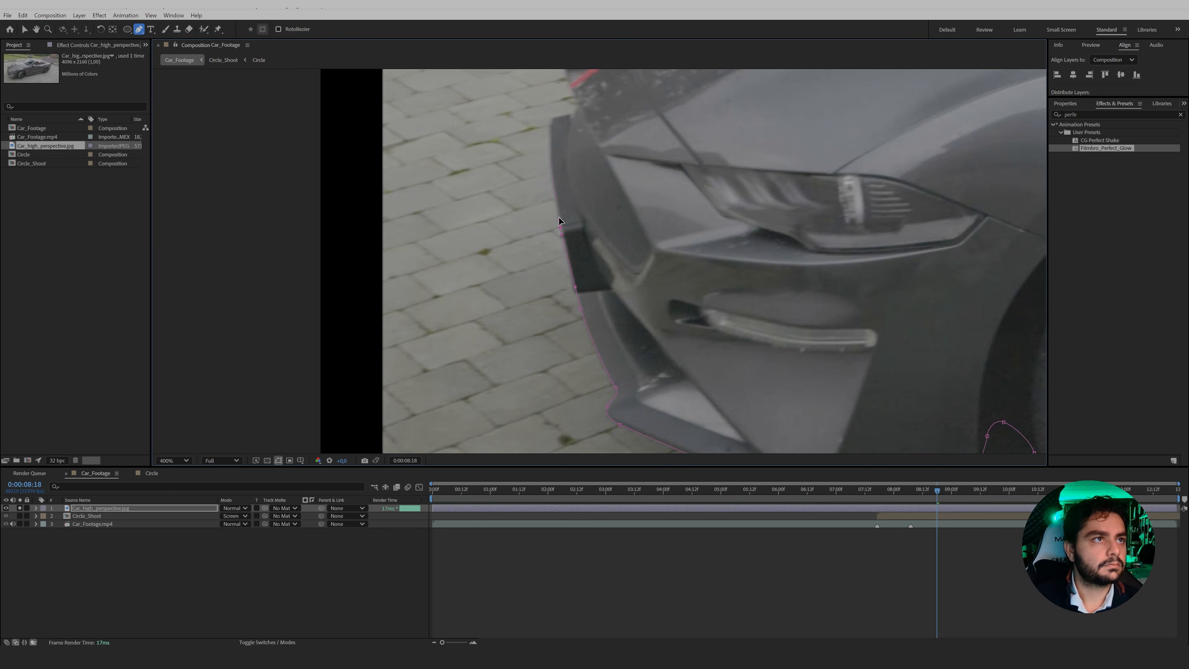
key("space")
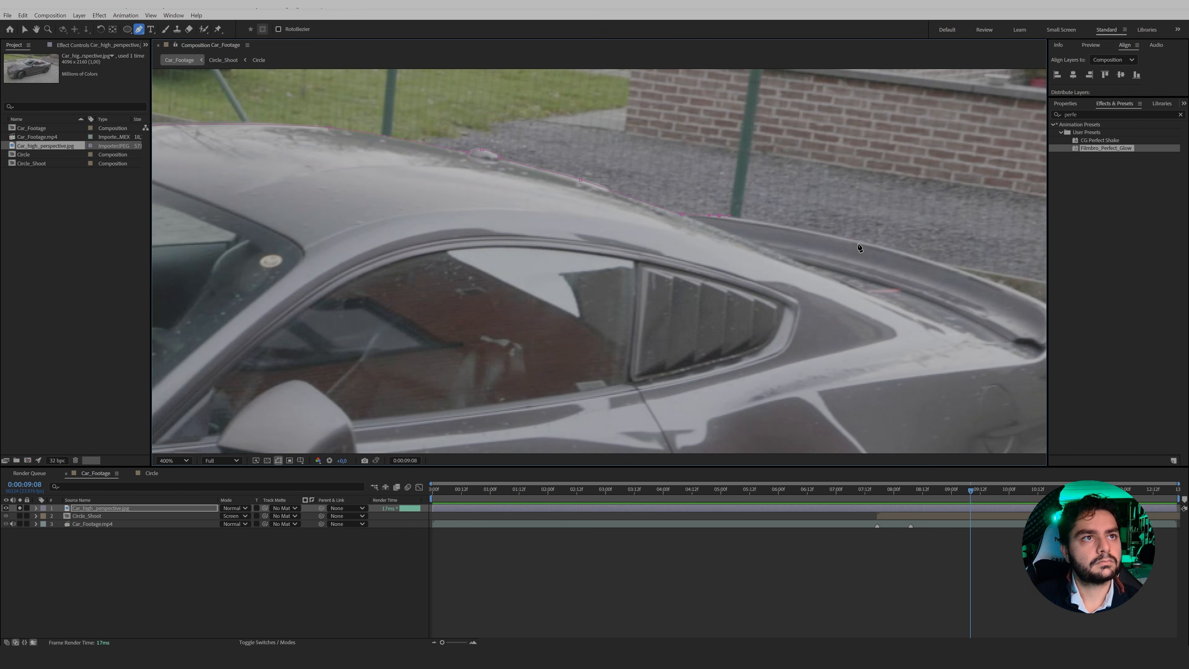
scroll(845, 317, "down", 6)
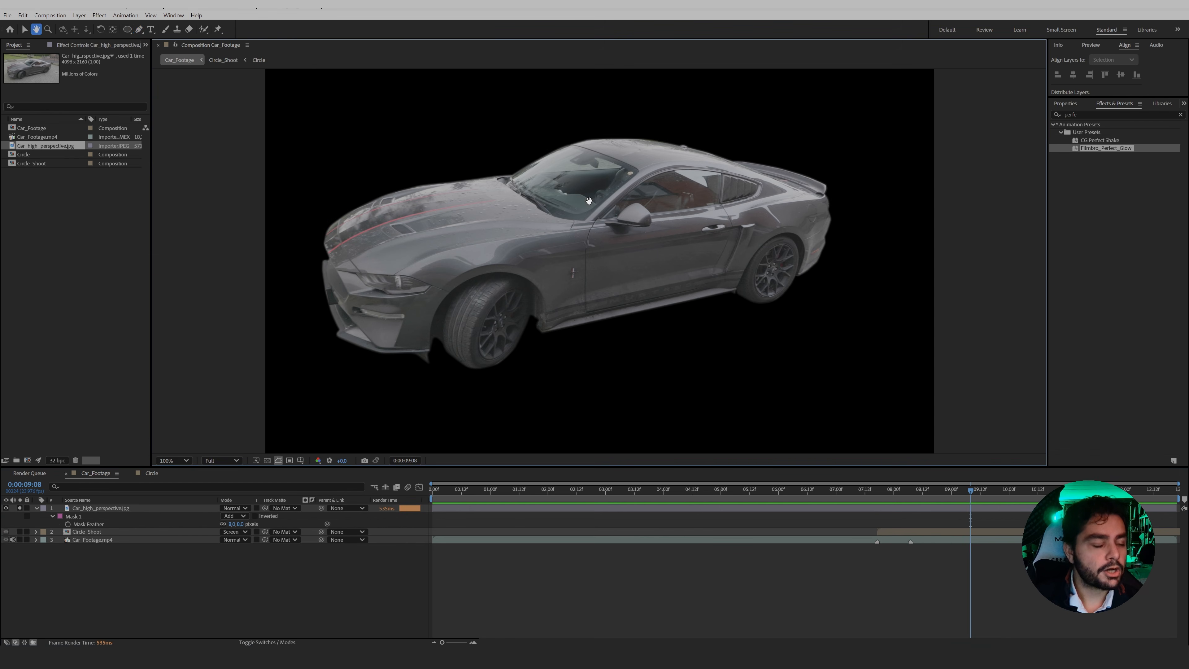
key("g")
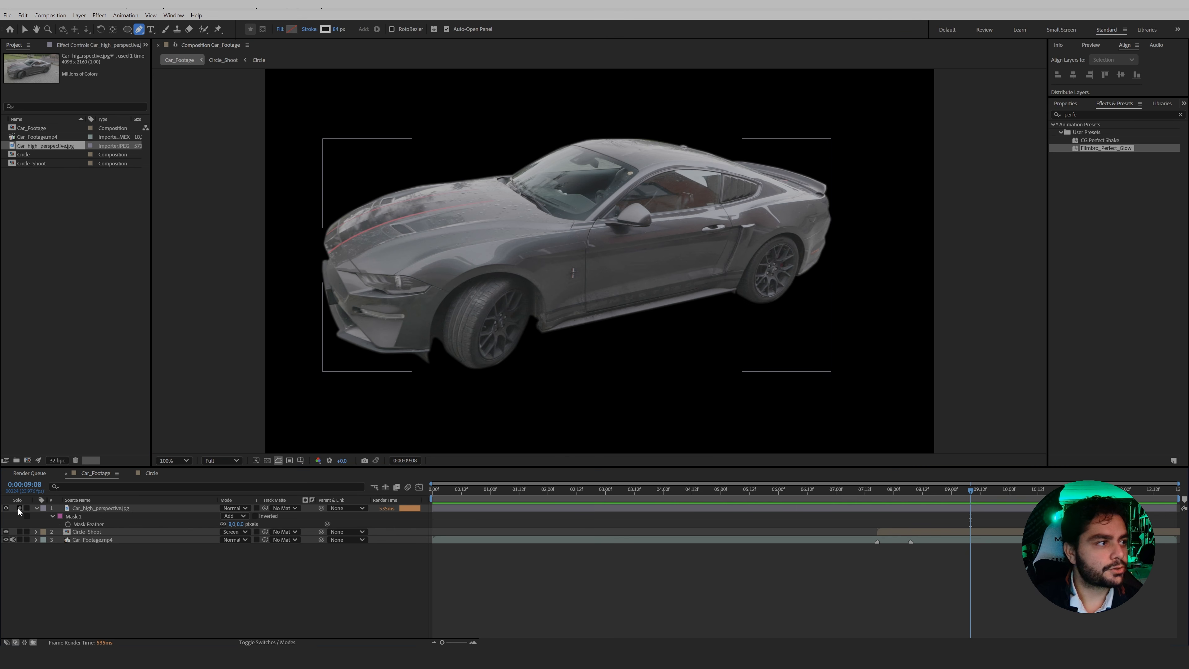
Turn off solo on the car photo layer, scale it to 14.2%, and place the cut-out car over the small car.
left_click(20, 509)
left_click(100, 509)
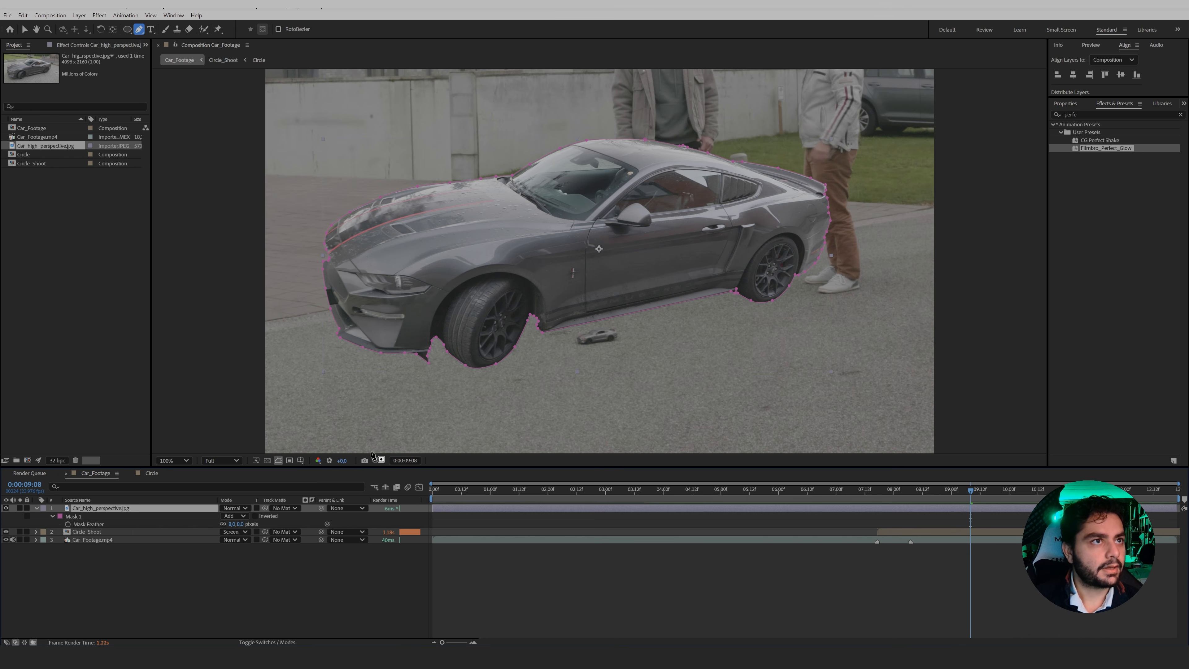
key("v")
key("s")
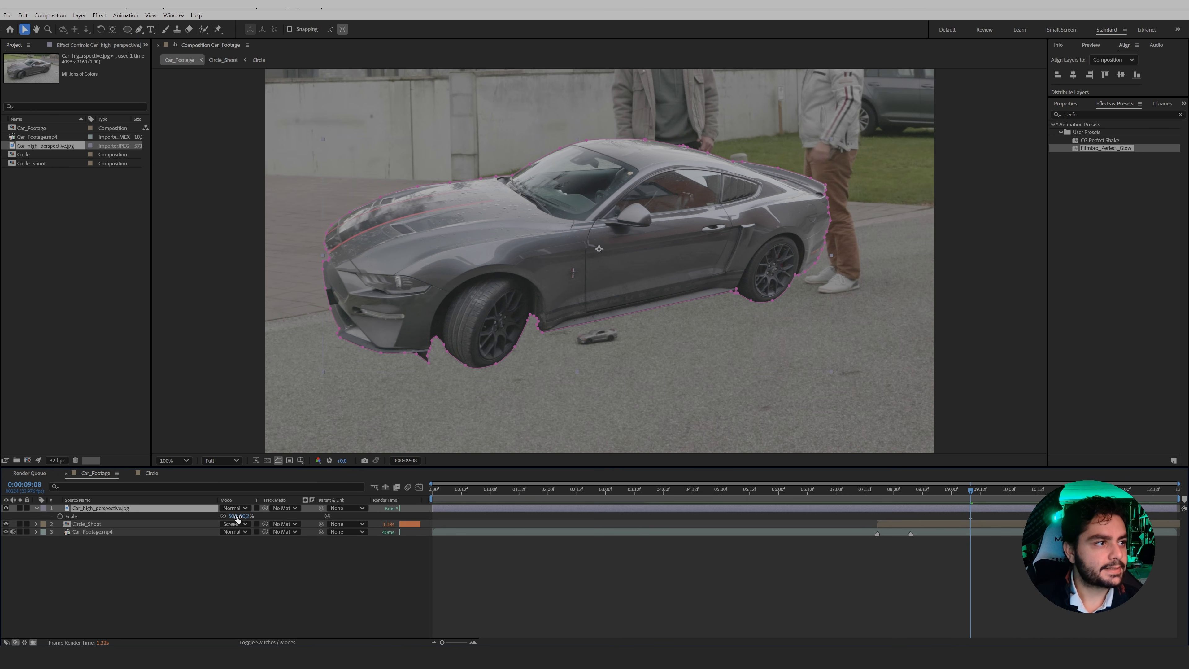
left_click_drag(234, 519, 216, 523)
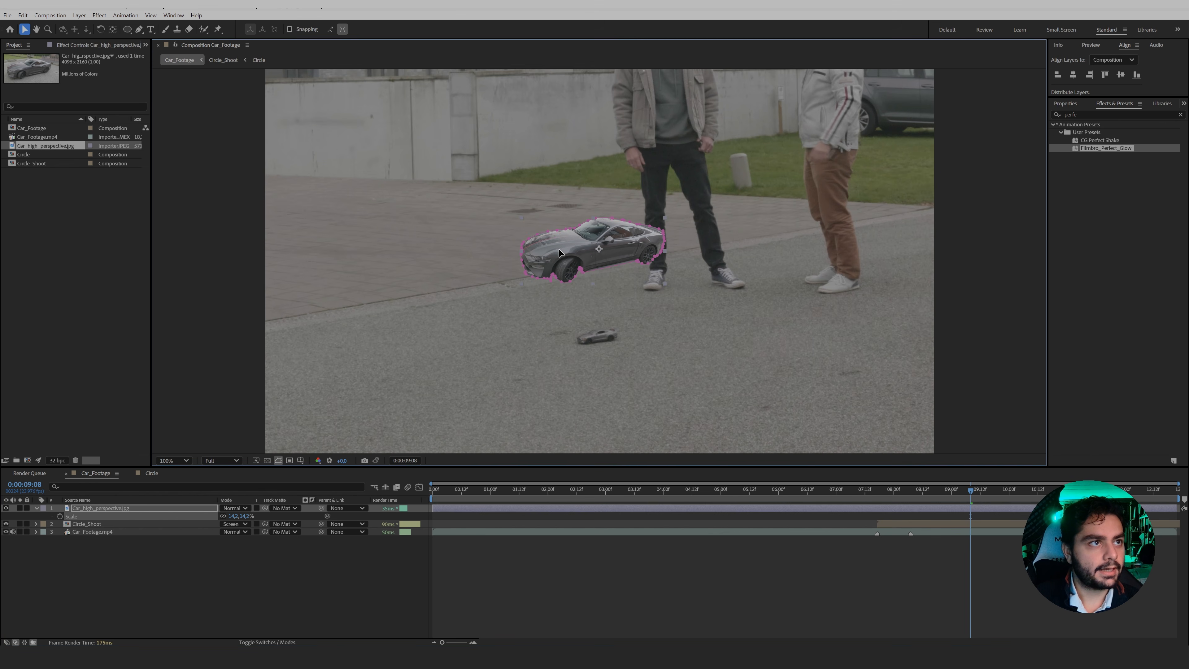
left_click_drag(566, 246, 565, 331)
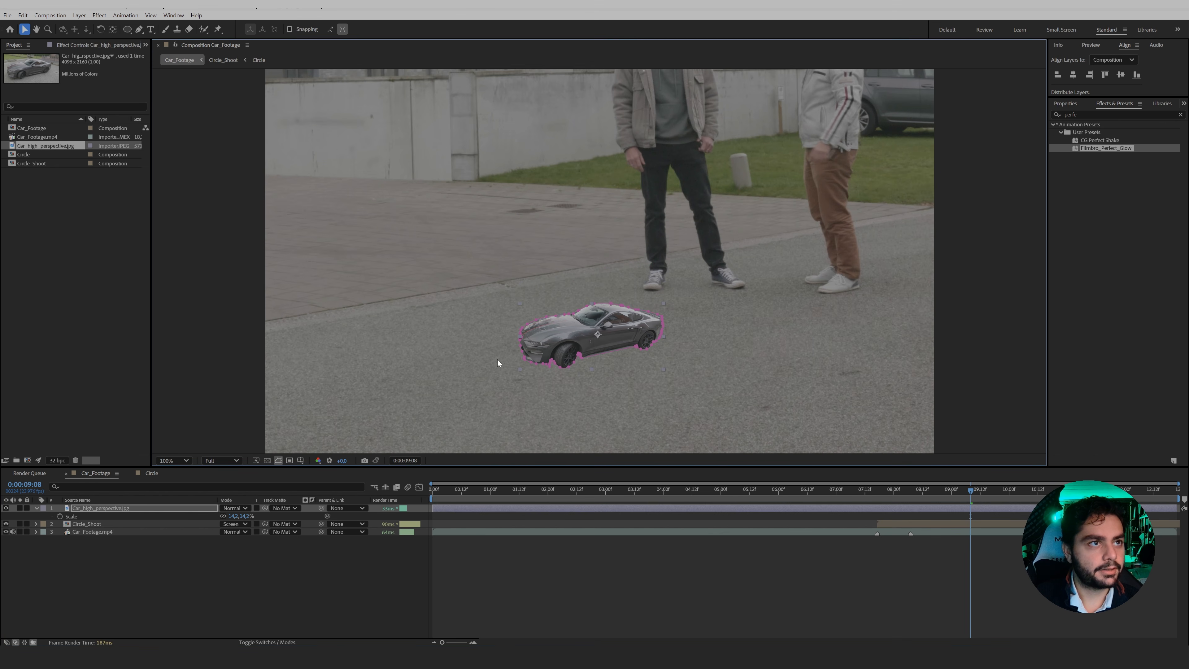
Rotate the cut-out car very slightly with the Rotation tool to match the ground's perspective.
left_click(523, 586)
left_click(560, 332)
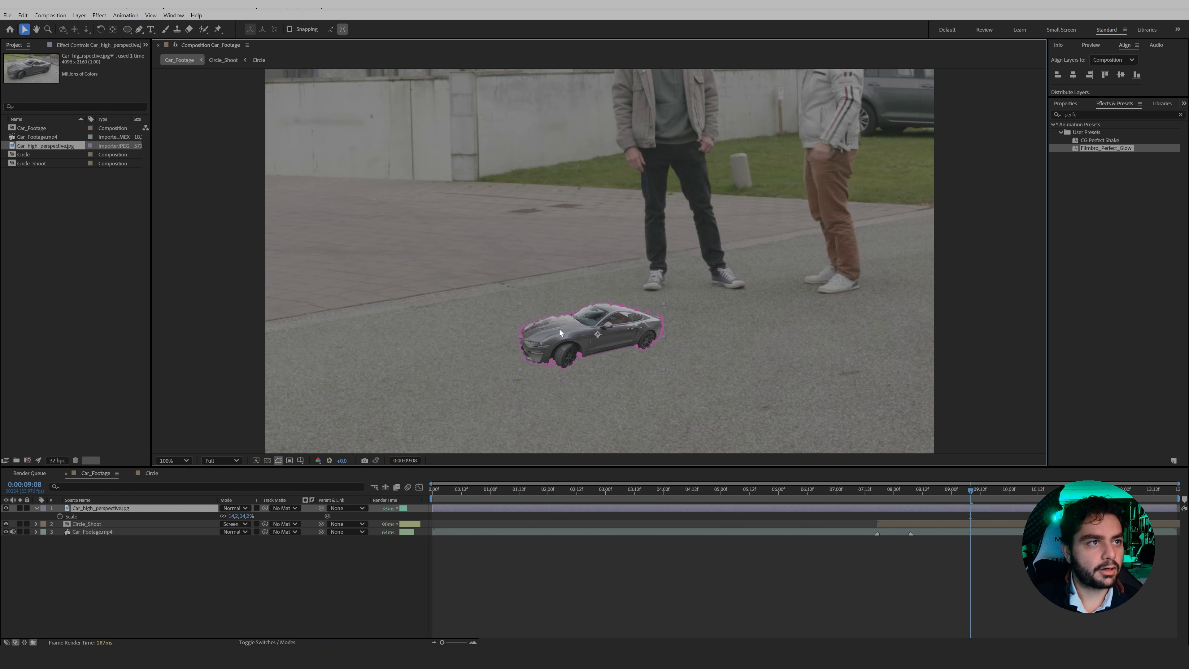
left_click(100, 29)
left_click_drag(540, 343, 540, 346)
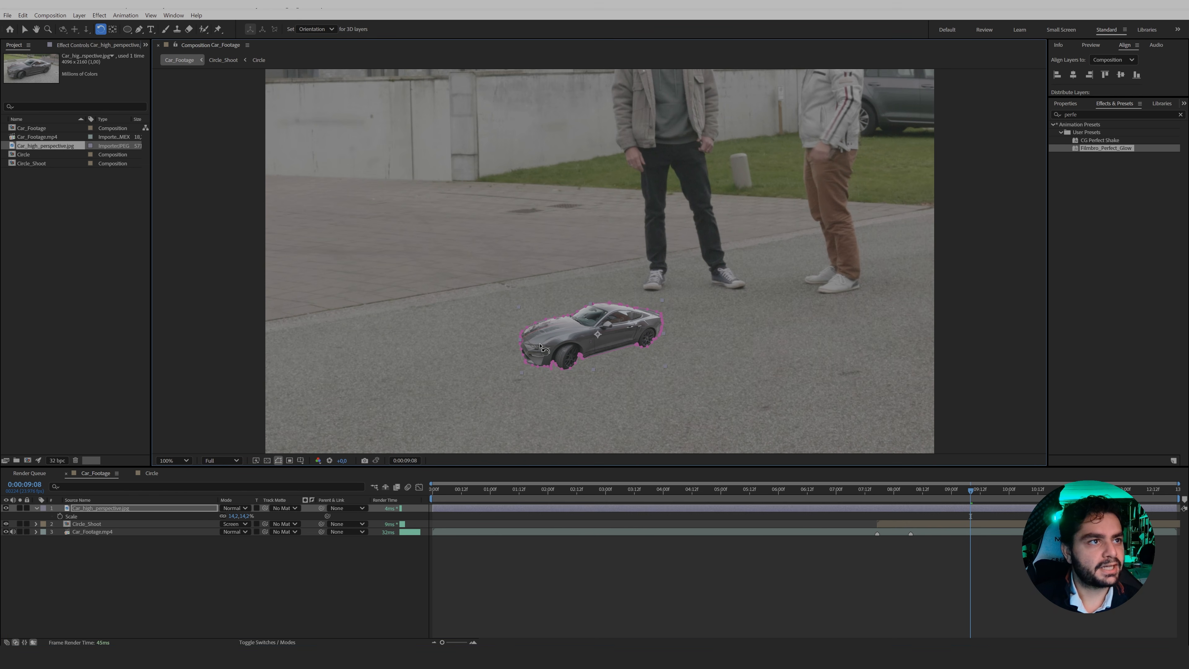
key("v")
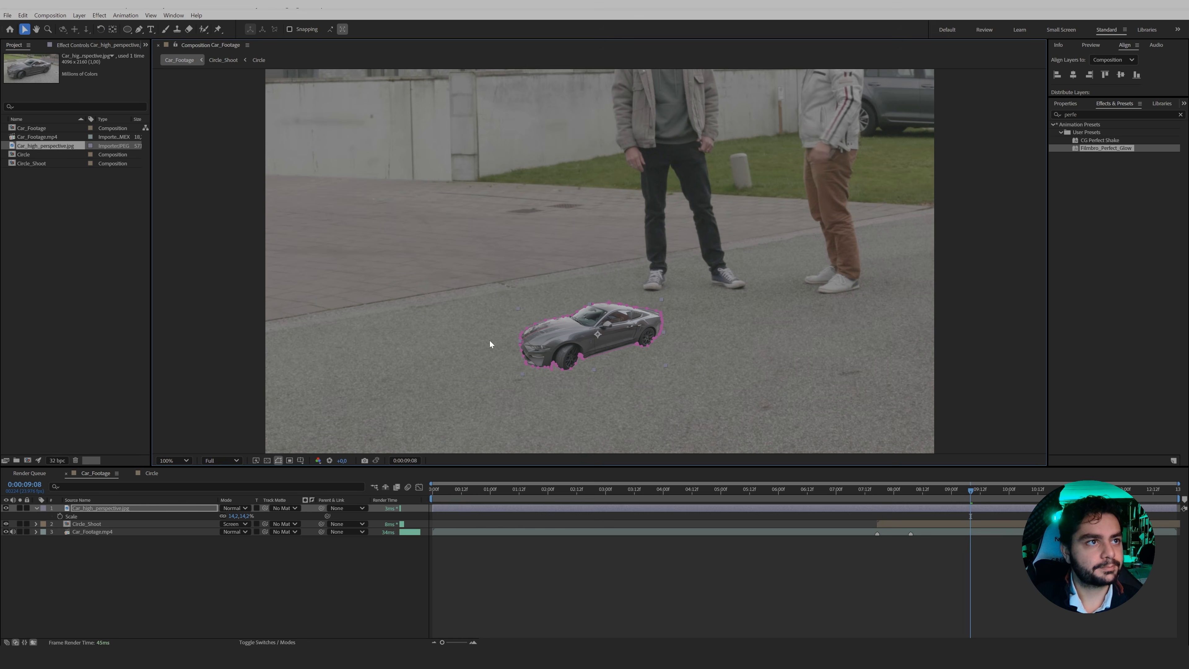
Create a comp-sized dark gray solid with its colour sampled from the dark area at the car's front wheel.
right_click(129, 560)
mouse_move(159, 443)
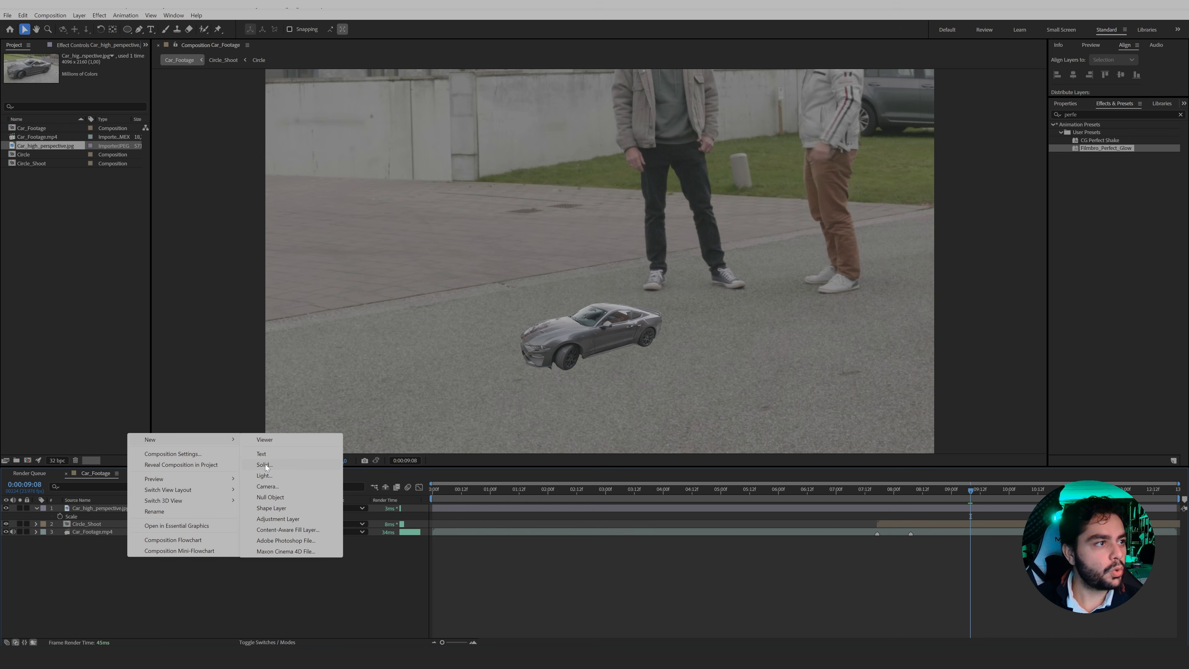
left_click(265, 466)
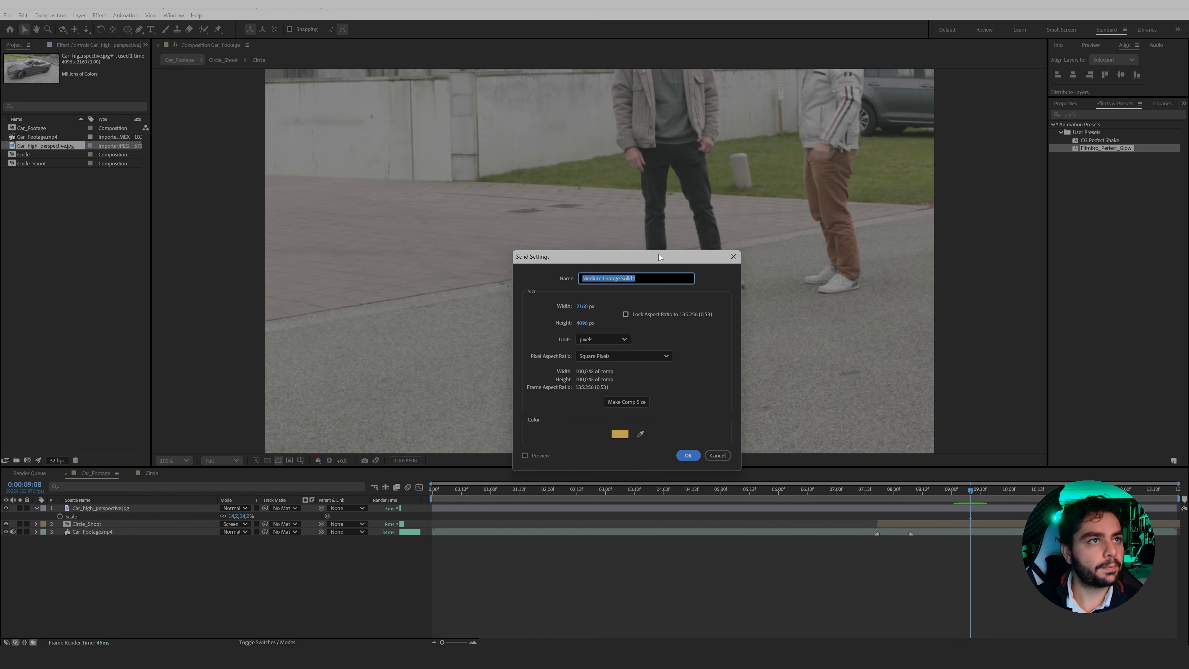
left_click_drag(661, 256, 424, 226)
left_click(402, 394)
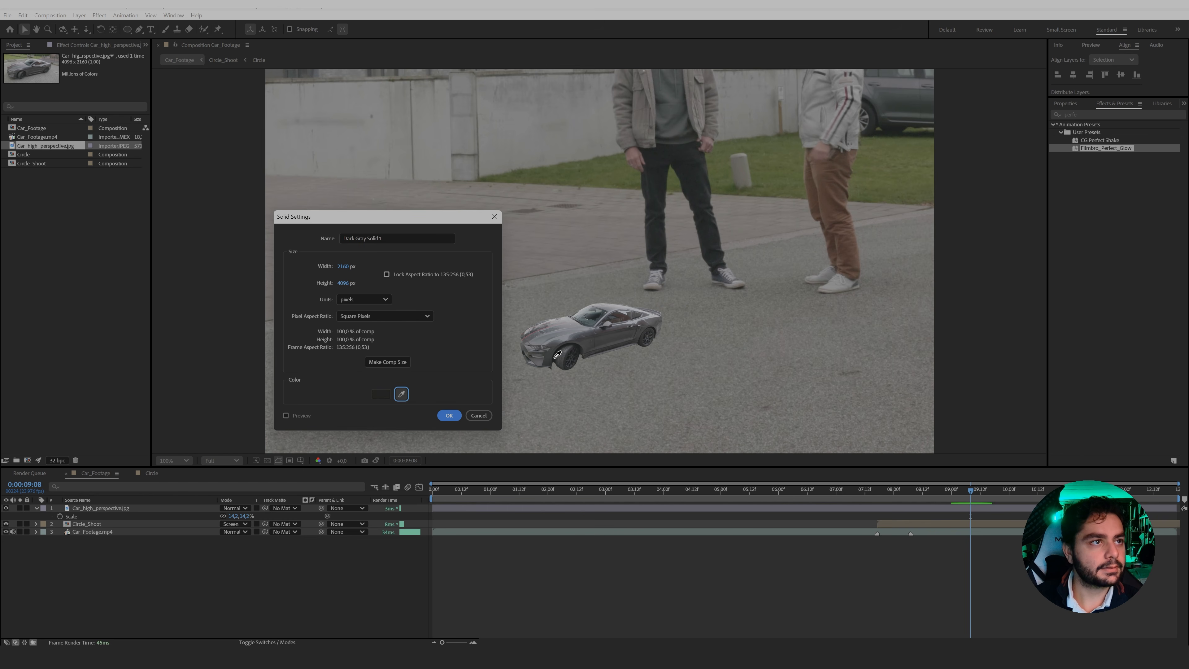
left_click(376, 391)
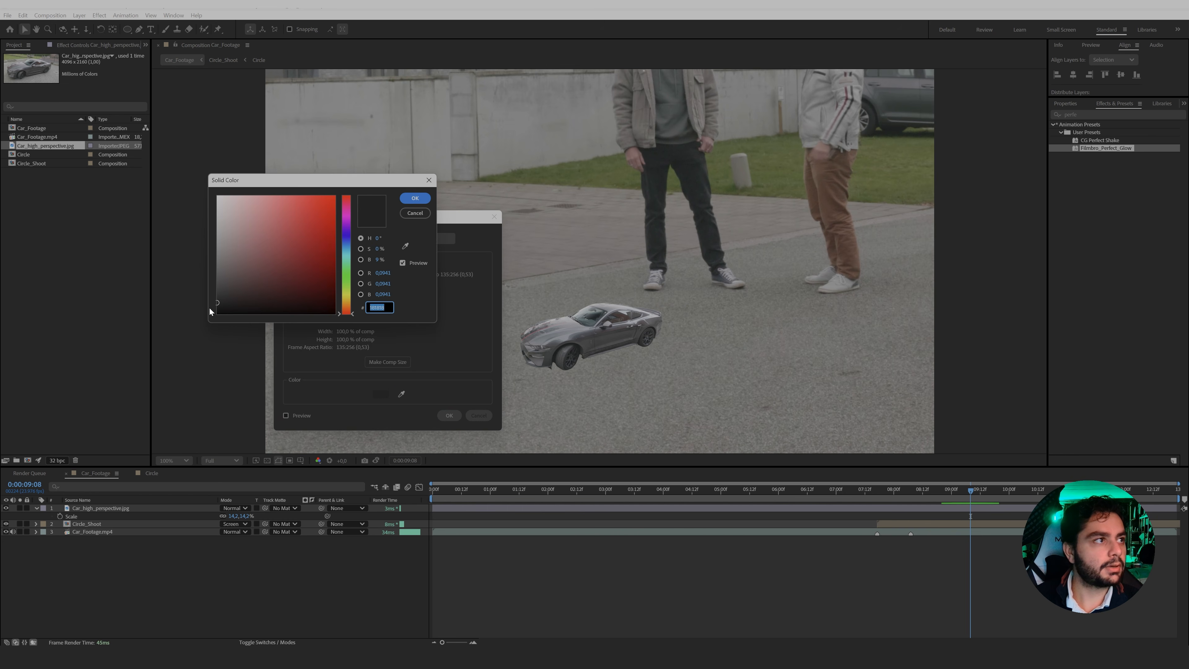
left_click(415, 197)
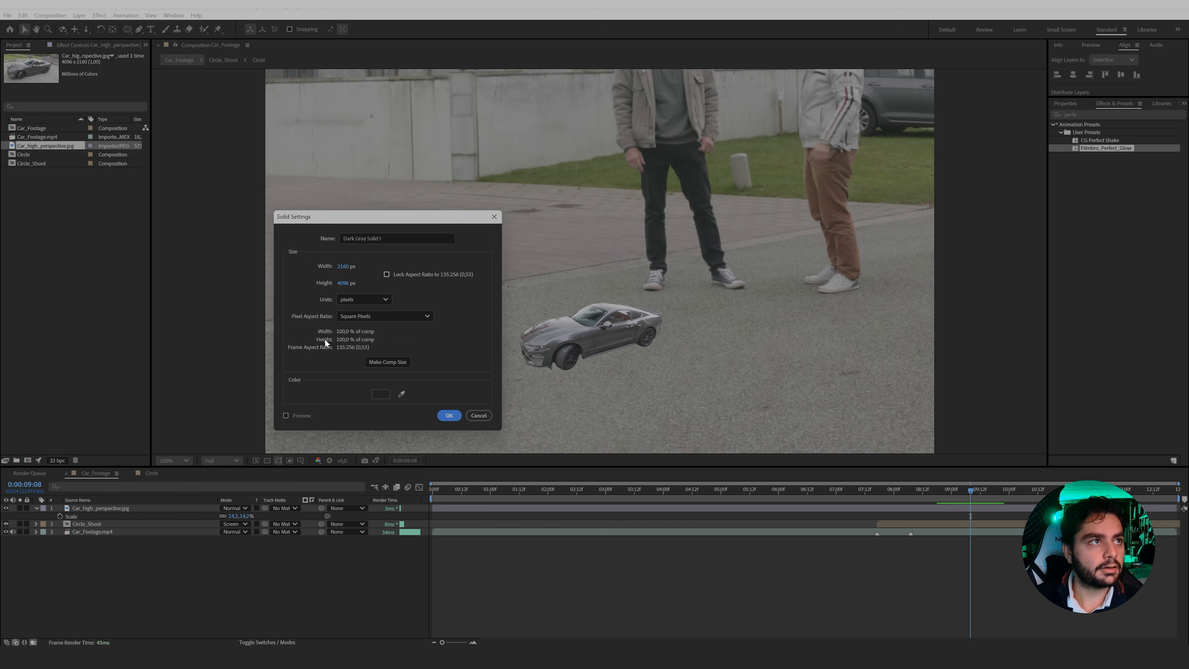
left_click(450, 415)
Hide the dark solid and start a Pen tool mask on it from the front bumper along the car's underside to the rear wheel.
left_click(5, 508)
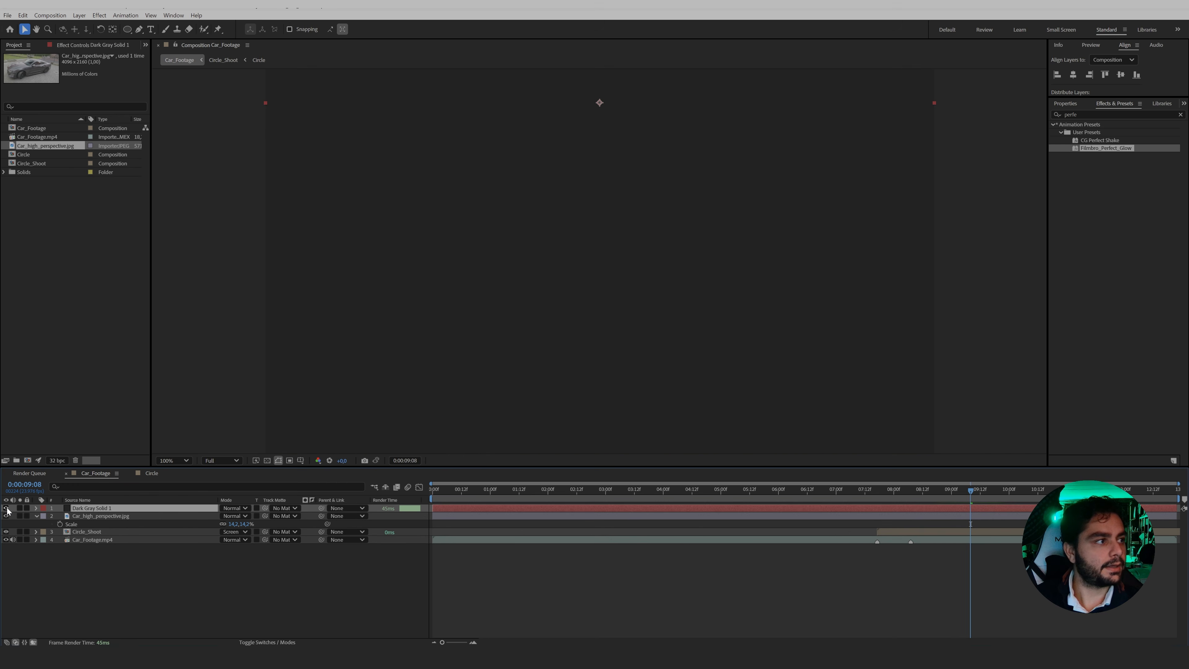
left_click_drag(617, 354, 687, 247)
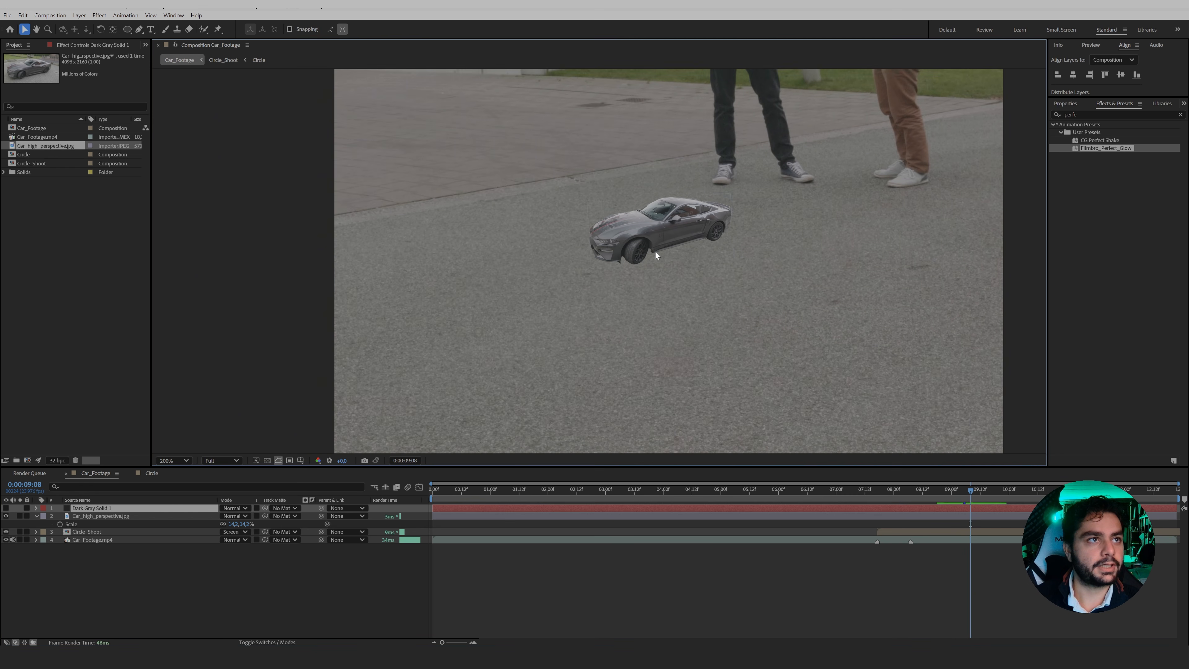
scroll(654, 249, "up", 2)
left_click_drag(693, 200, 479, 271)
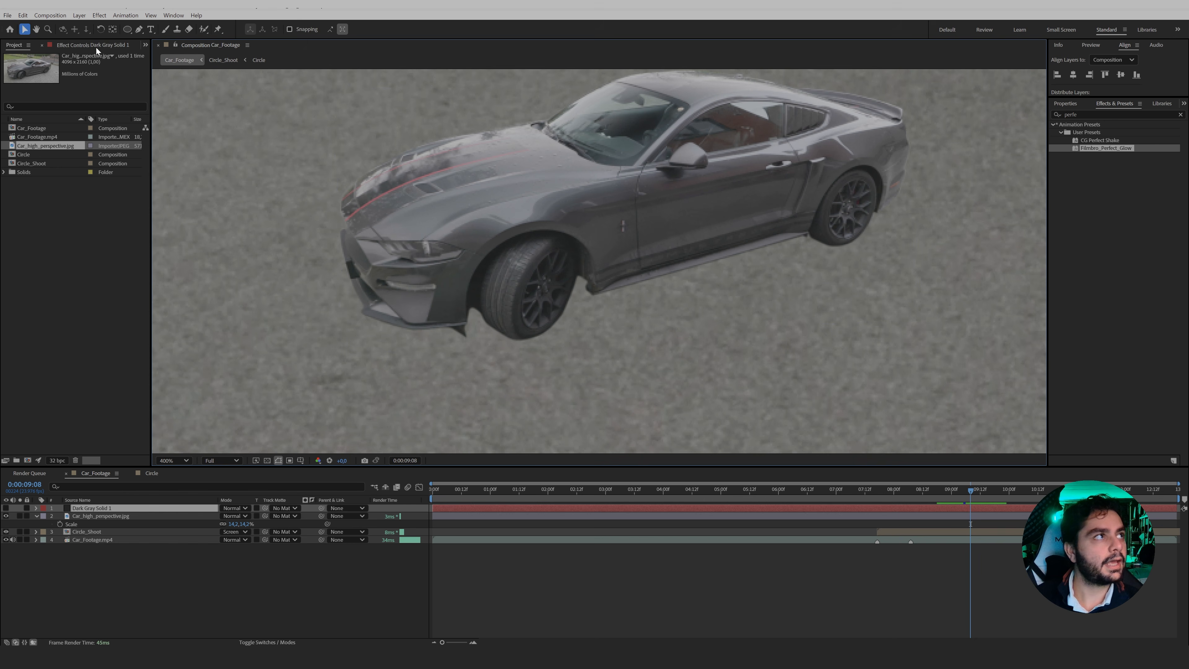
left_click(138, 29)
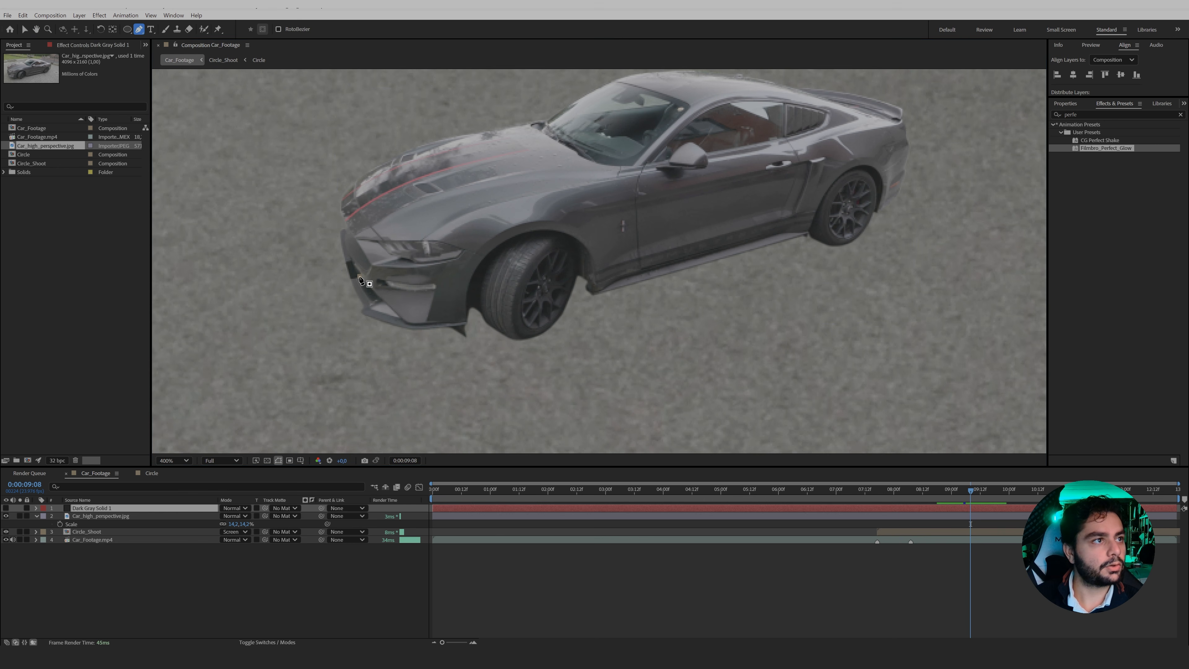
left_click(359, 277)
left_click(465, 335)
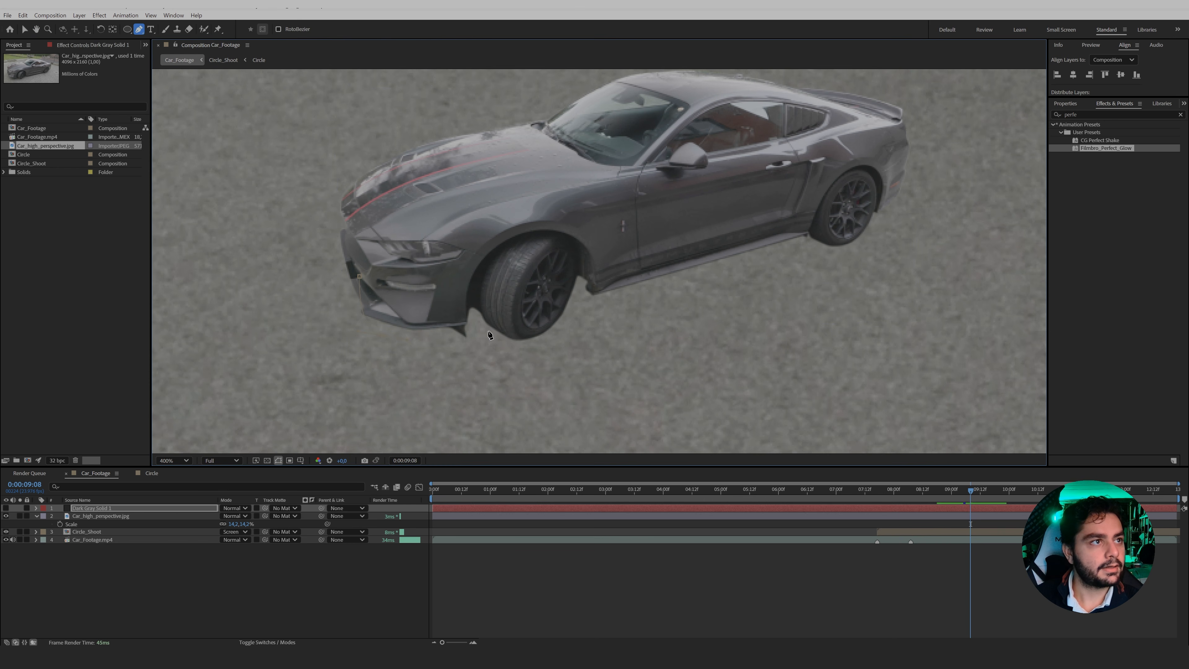
left_click(514, 338)
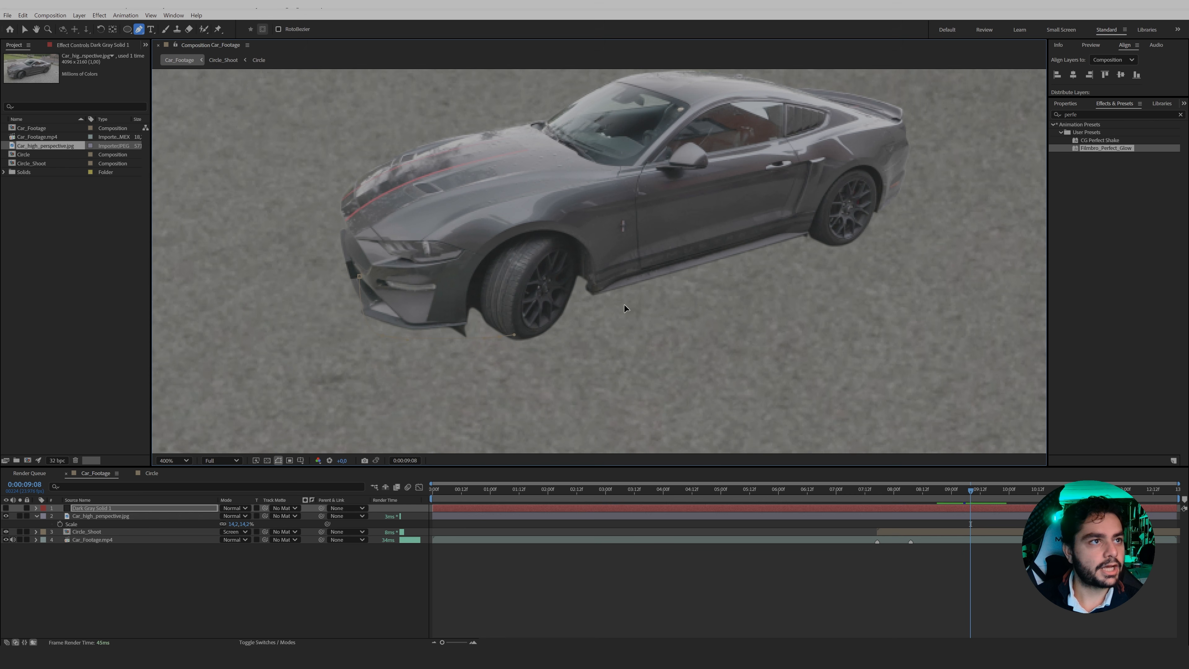
left_click(838, 244)
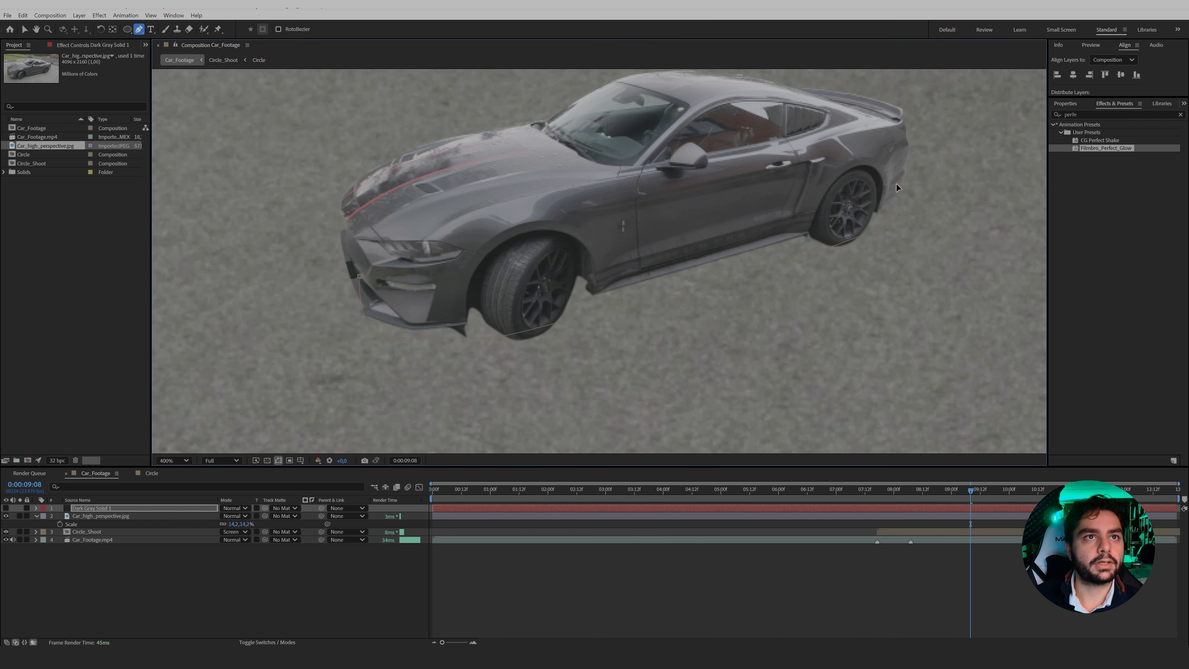
Continue the solid's mask back across the car's side, close it at the front bumper, and make the solid visible again.
left_click(810, 177)
left_click(709, 174)
left_click(584, 200)
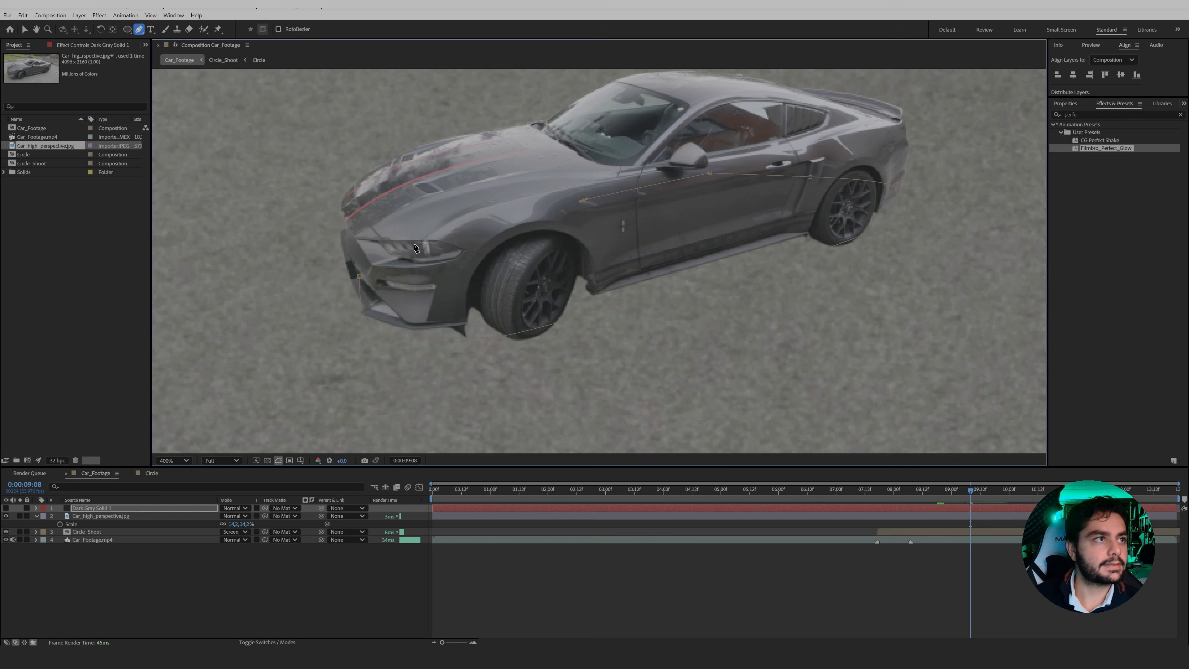
left_click(361, 280)
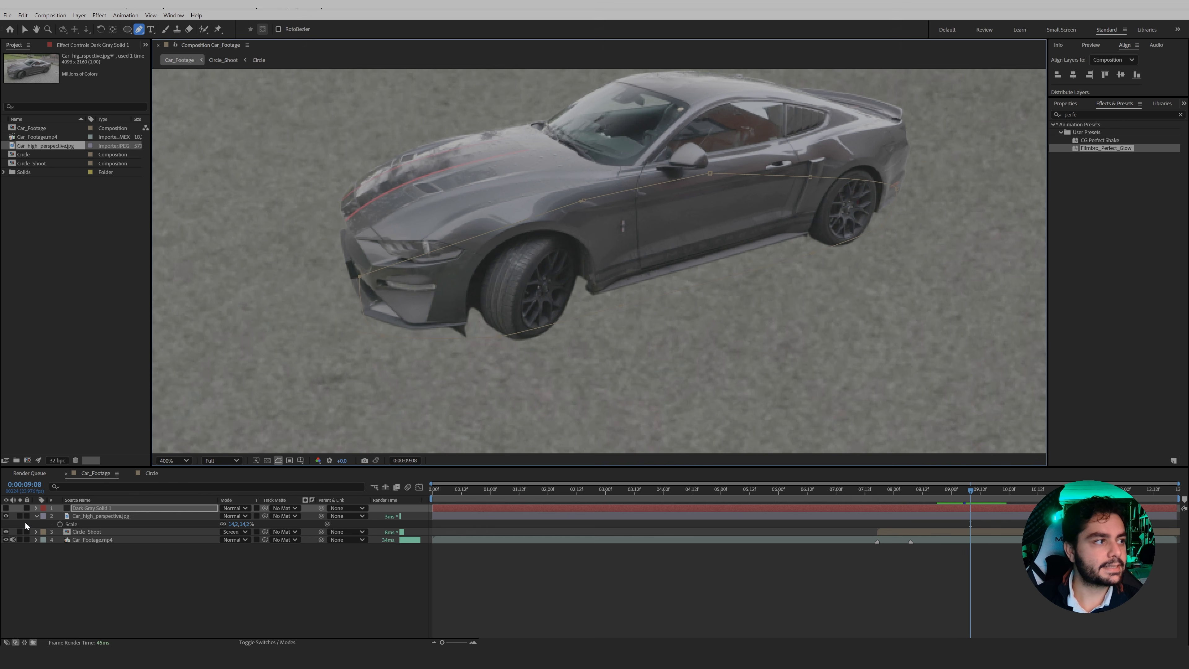
left_click(6, 509)
Set the solid's mask feather to 18 pixels and place the solid beneath the car photo layer.
key("f")
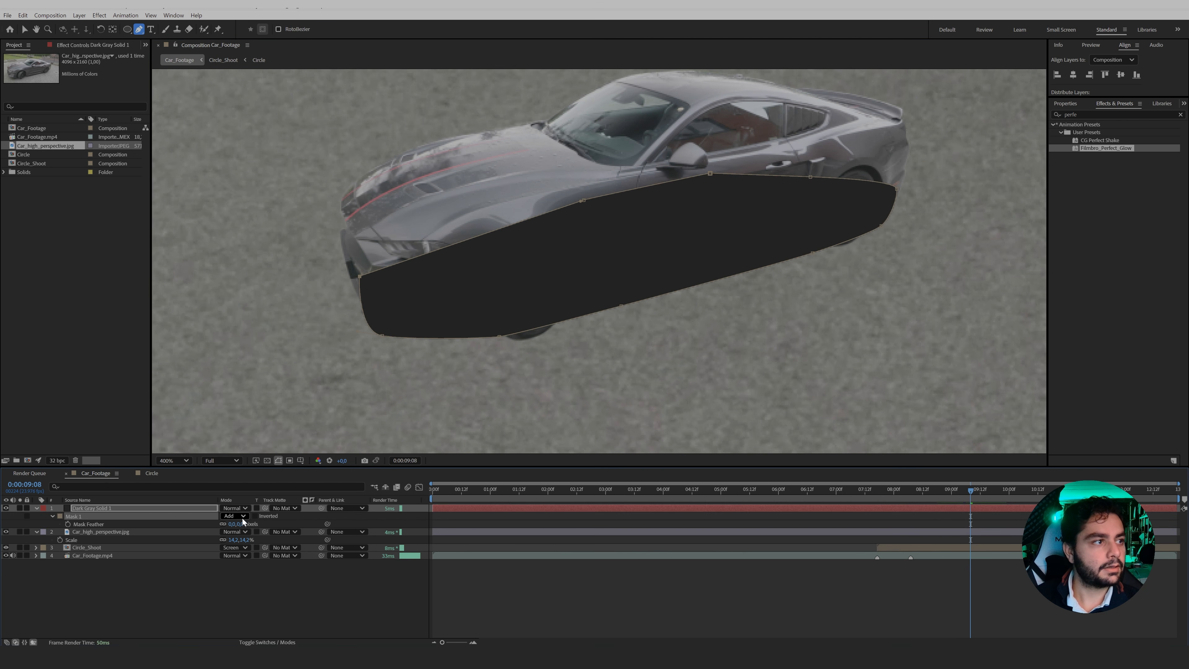
left_click_drag(240, 524, 248, 524)
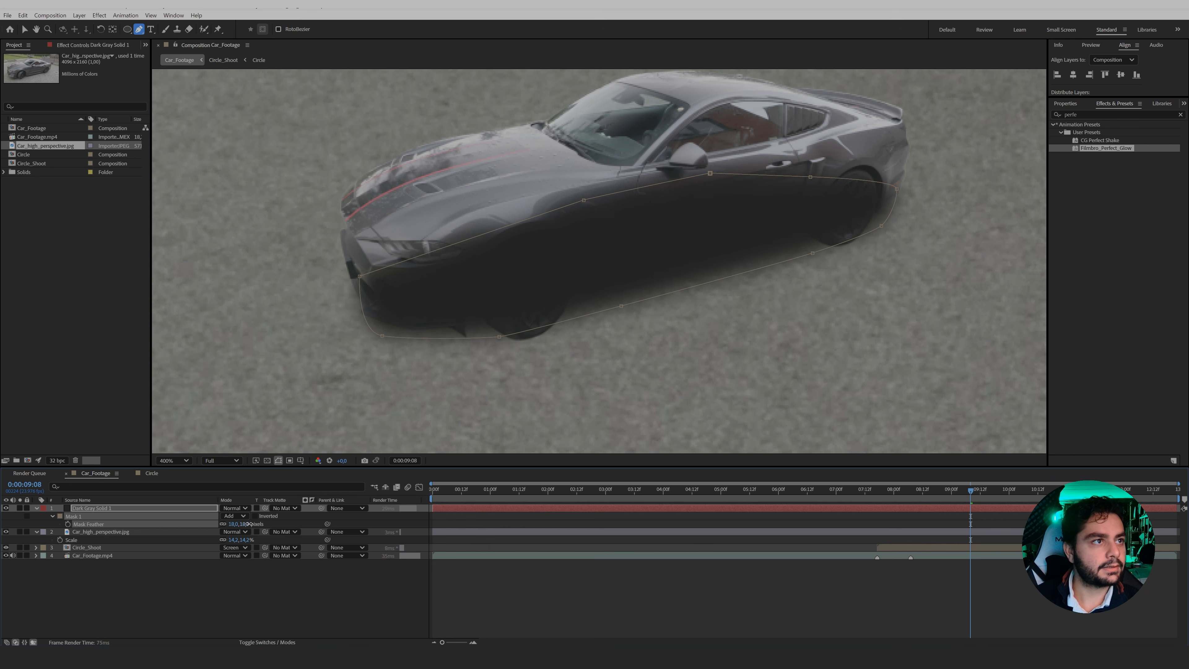
left_click_drag(175, 506, 166, 545)
left_click(214, 596)
key("comma")
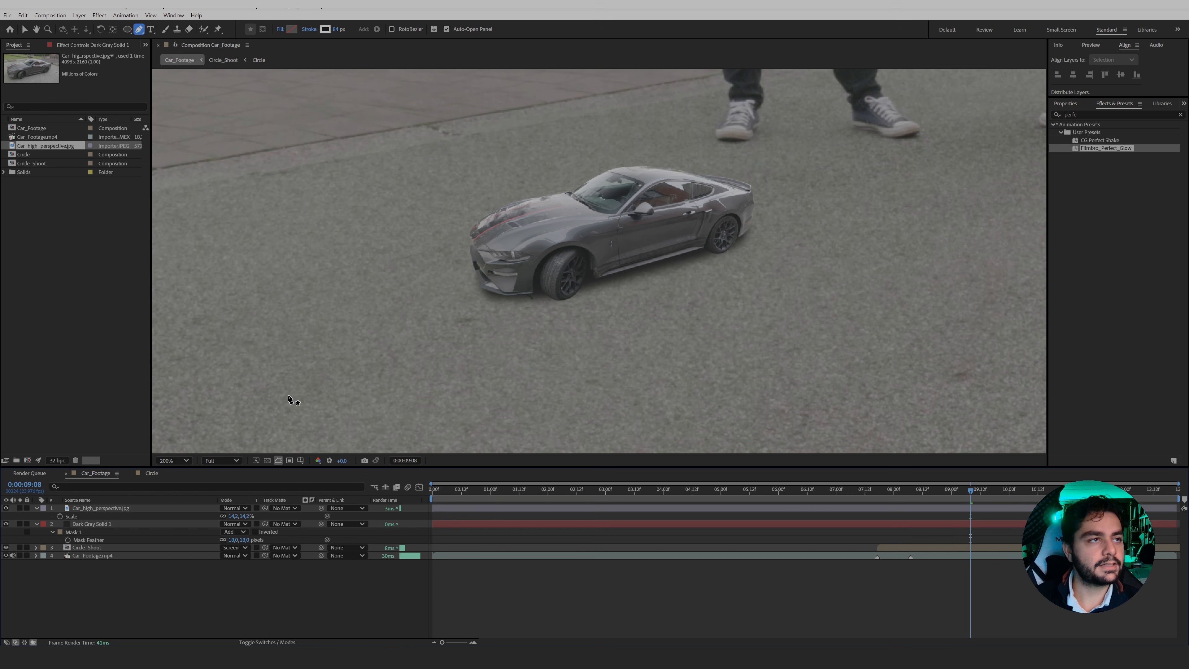
Adjust the solid's mask points at the front bumper, front tyre and rear tyre so the shadow hugs the car's underside.
left_click(86, 525)
key("period")
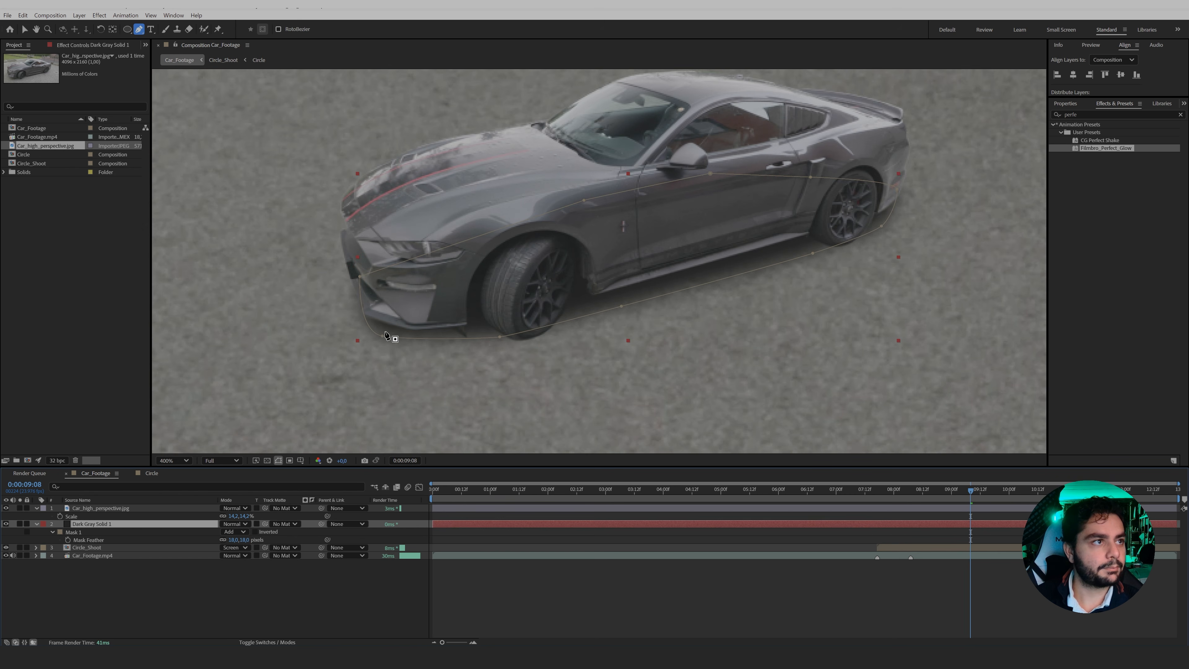
key("v")
left_click_drag(382, 337, 405, 335)
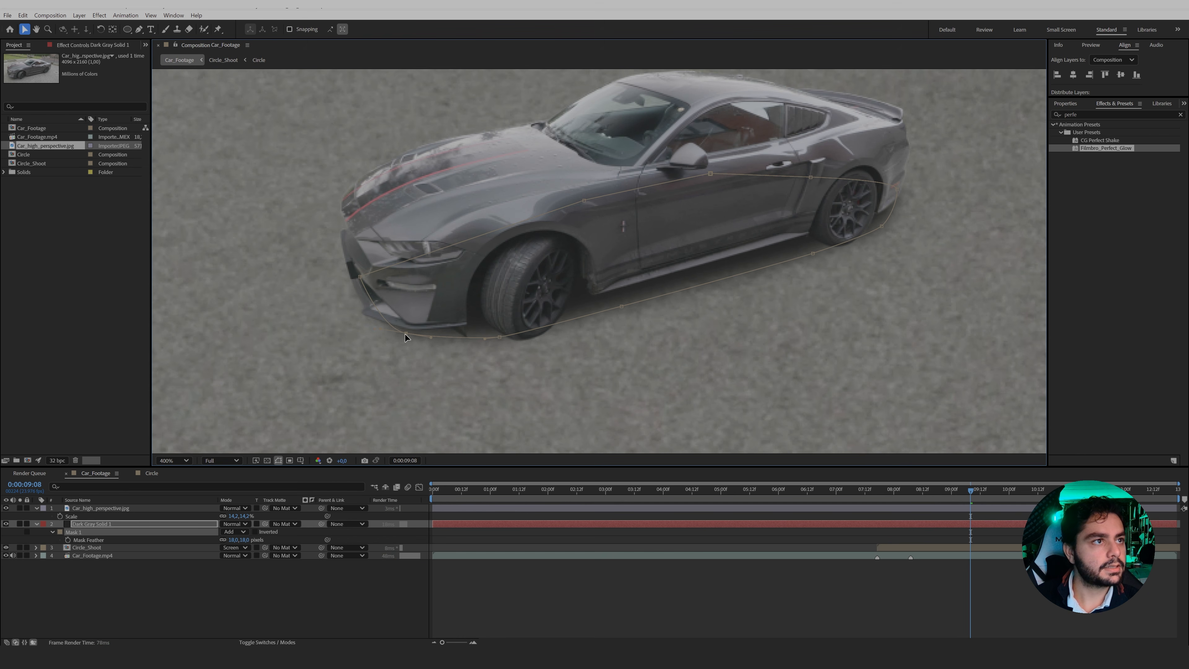
left_click_drag(500, 337, 514, 339)
left_click_drag(848, 240, 850, 244)
left_click(201, 592)
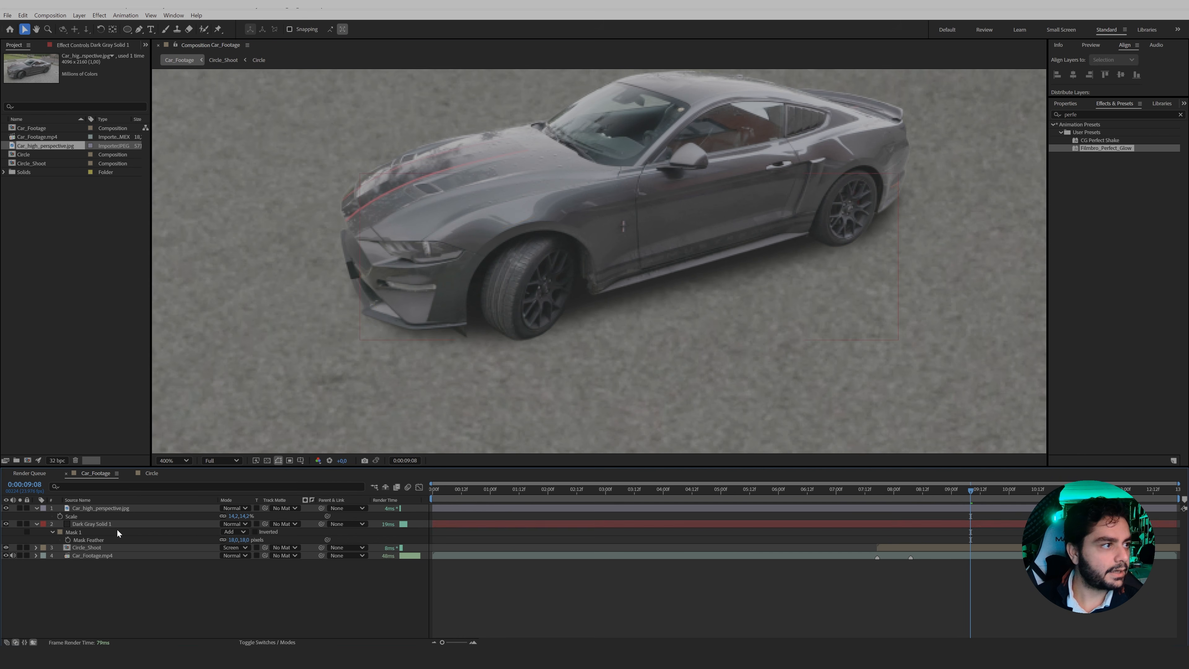
Rename the dark solid layer as shadow and parent it to the car photo layer.
left_click(117, 524)
key("Return")
type("sha")
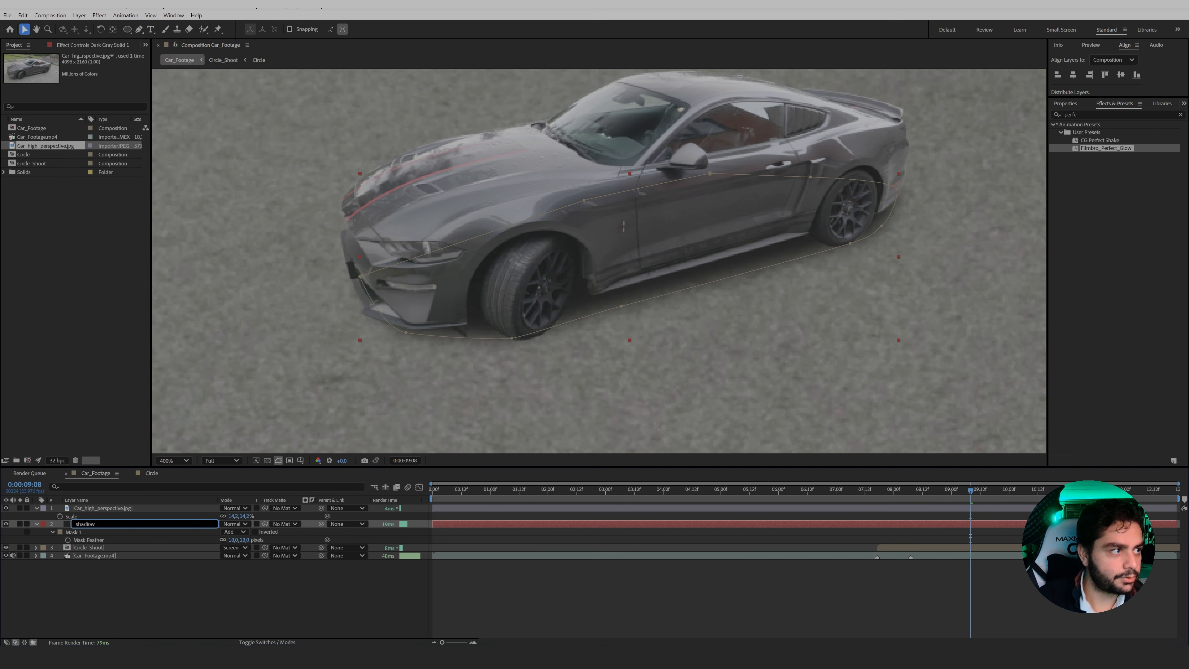
type("dow")
key("Return")
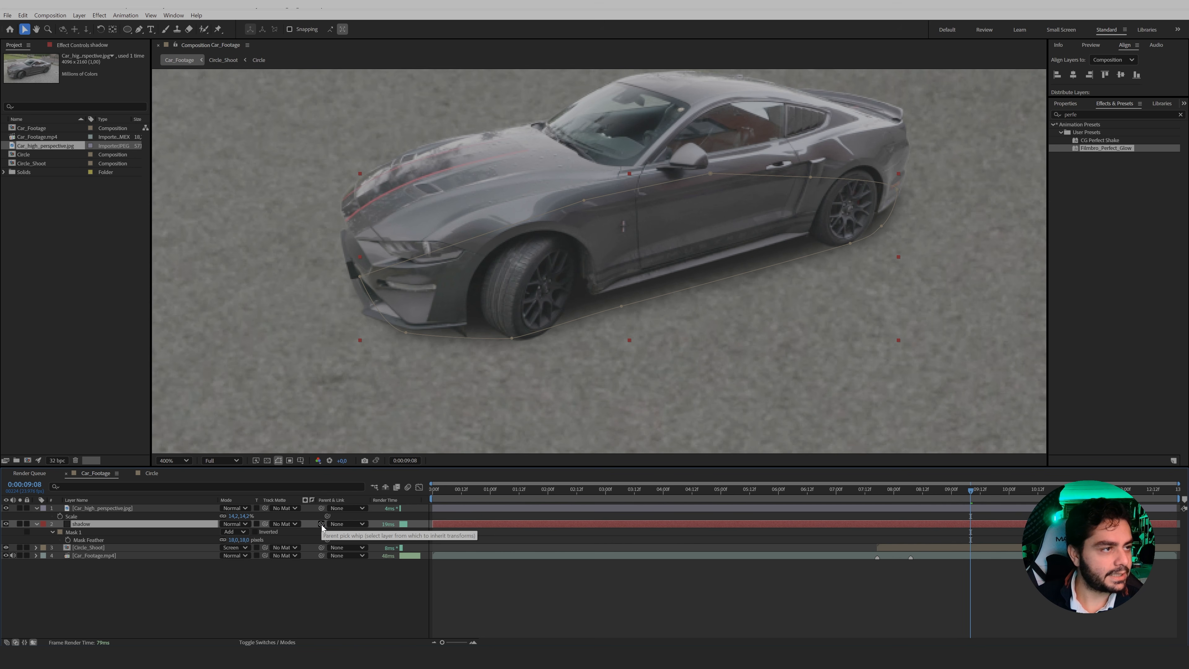
left_click_drag(322, 526, 114, 507)
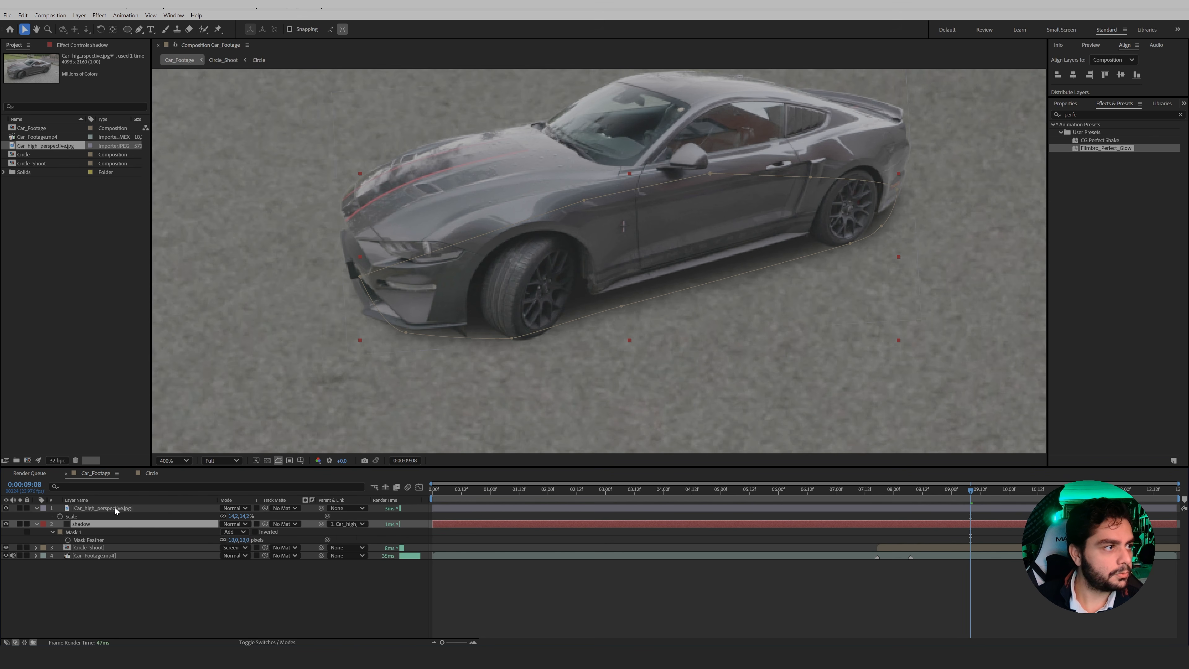
Collapse the car photo and shadow layers' properties and give both layers the Yellow label colour.
left_click(114, 508)
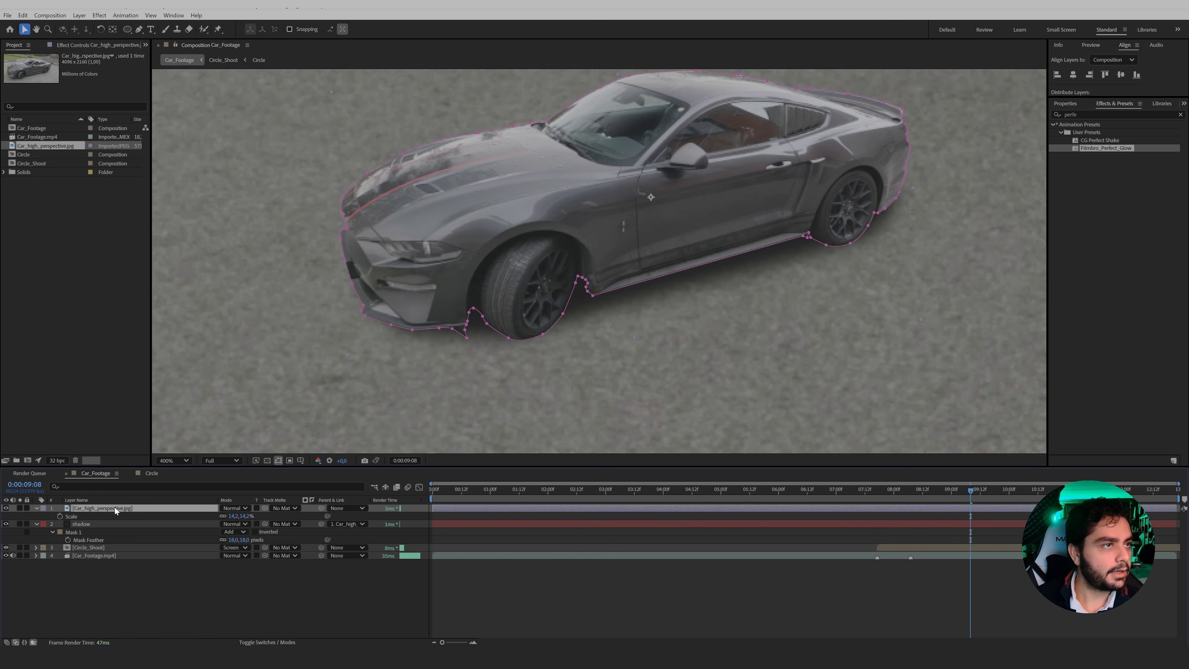
left_click(36, 508)
left_click(36, 515)
left_click(43, 516)
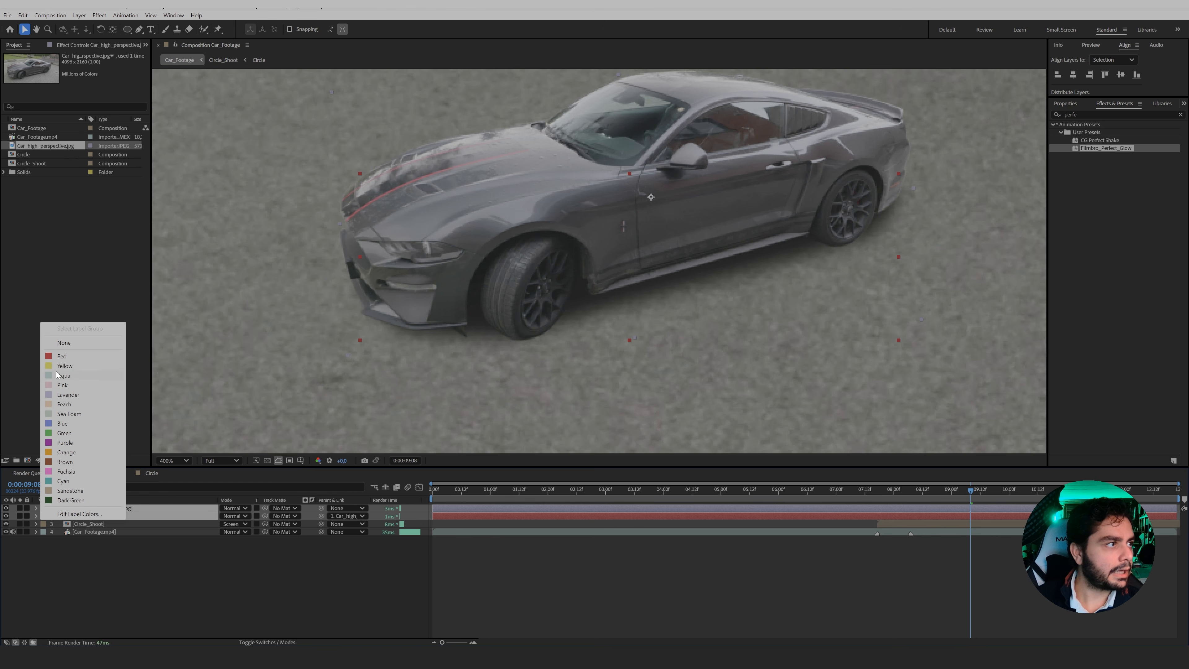
left_click(70, 366)
left_click(124, 559)
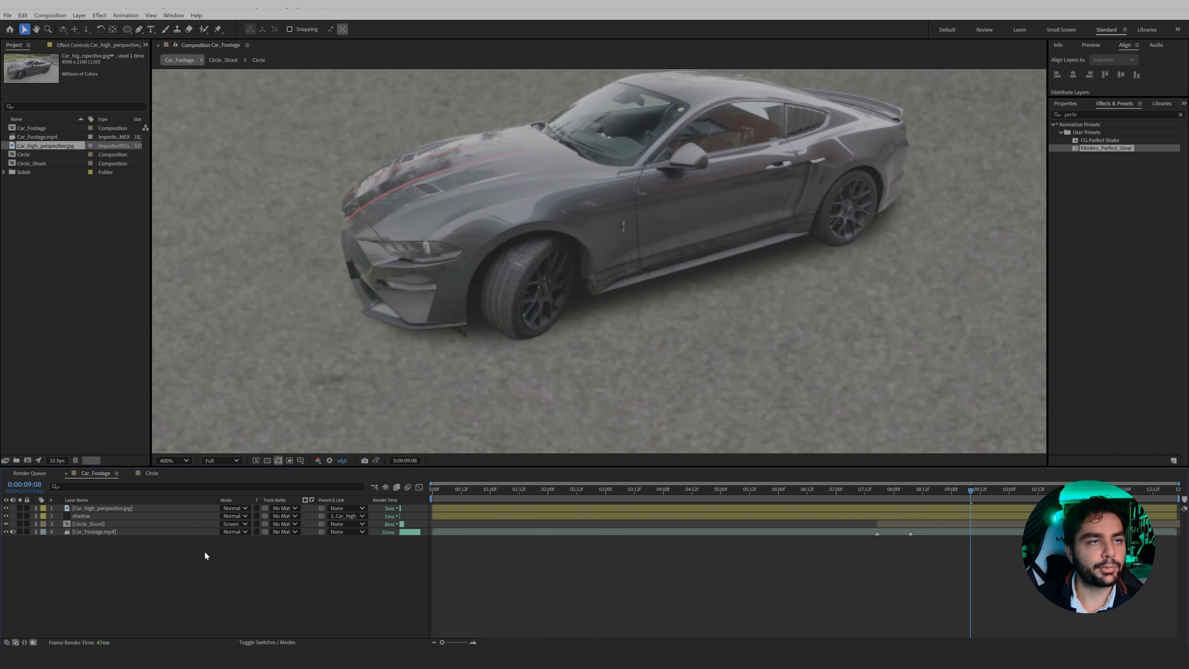
Trim the start of the car photo and shadow layers to where the Circle_Shoot layer begins.
left_click(455, 511)
left_click(439, 516, "shift")
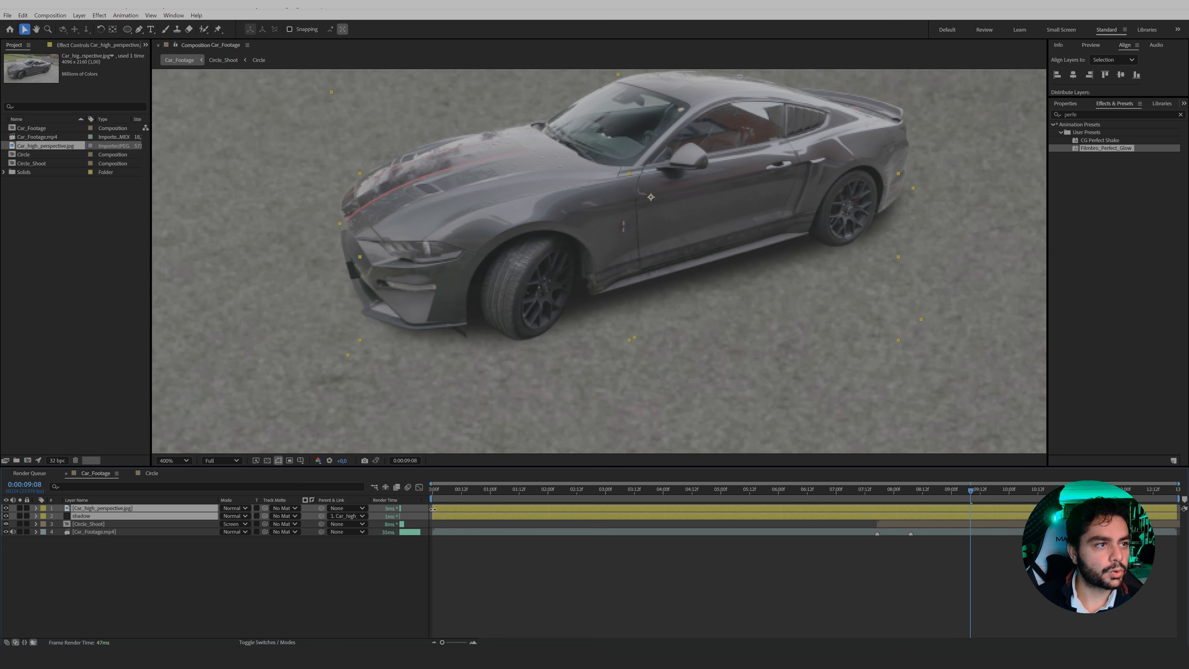
left_click_drag(433, 512, 910, 497)
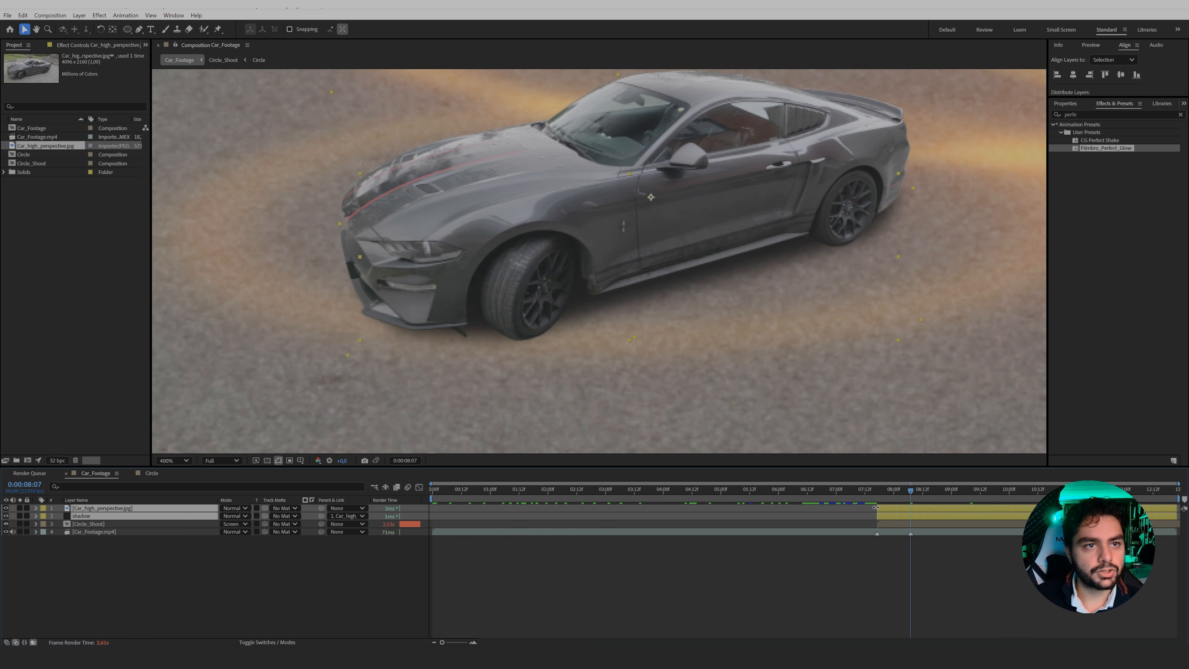
Trim the start of the car photo and shadow layers to 0:00:08:07 and dismiss the disk cache warning.
left_click_drag(876, 507, 914, 506)
key("s")
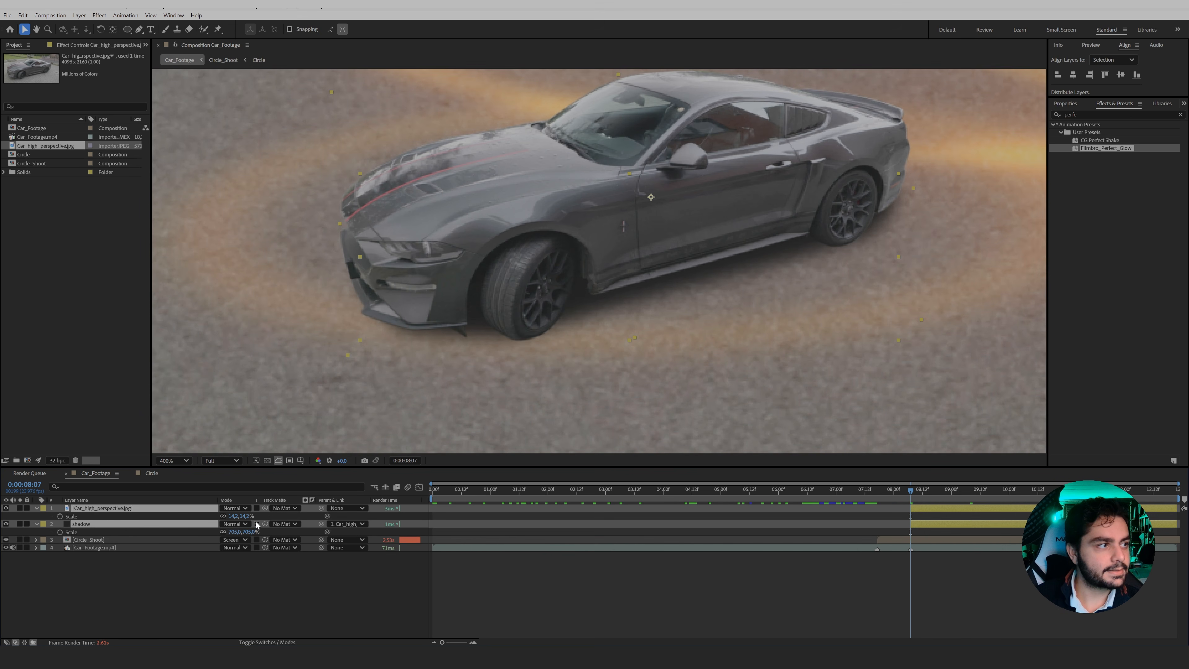
key("s")
left_click(234, 552)
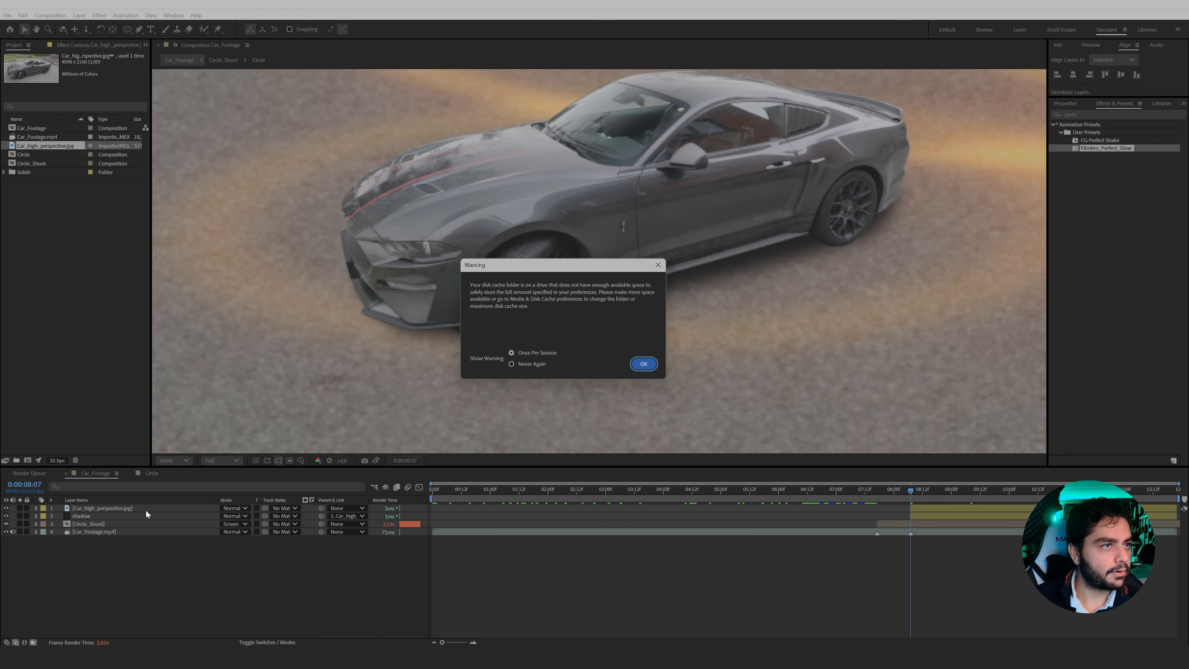
left_click(641, 364)
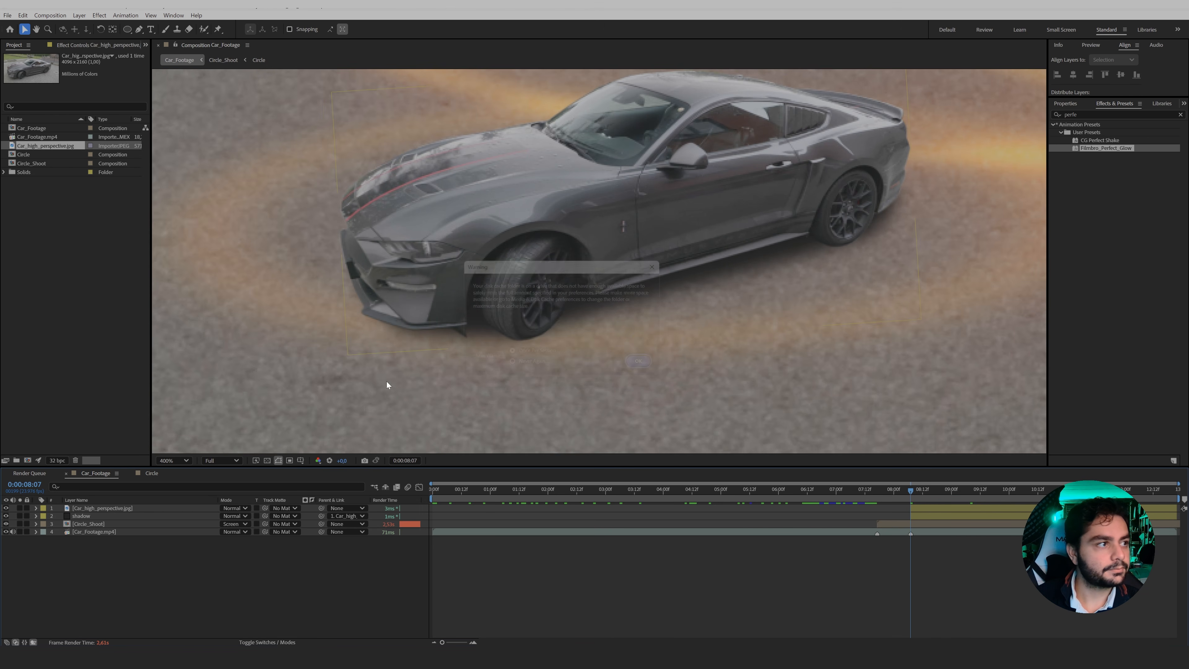
Scale the car photo down to the small car's size and keyframe its scale and position at 0:00:08:07.
left_click(133, 509)
key("s")
left_click_drag(246, 516, 239, 516)
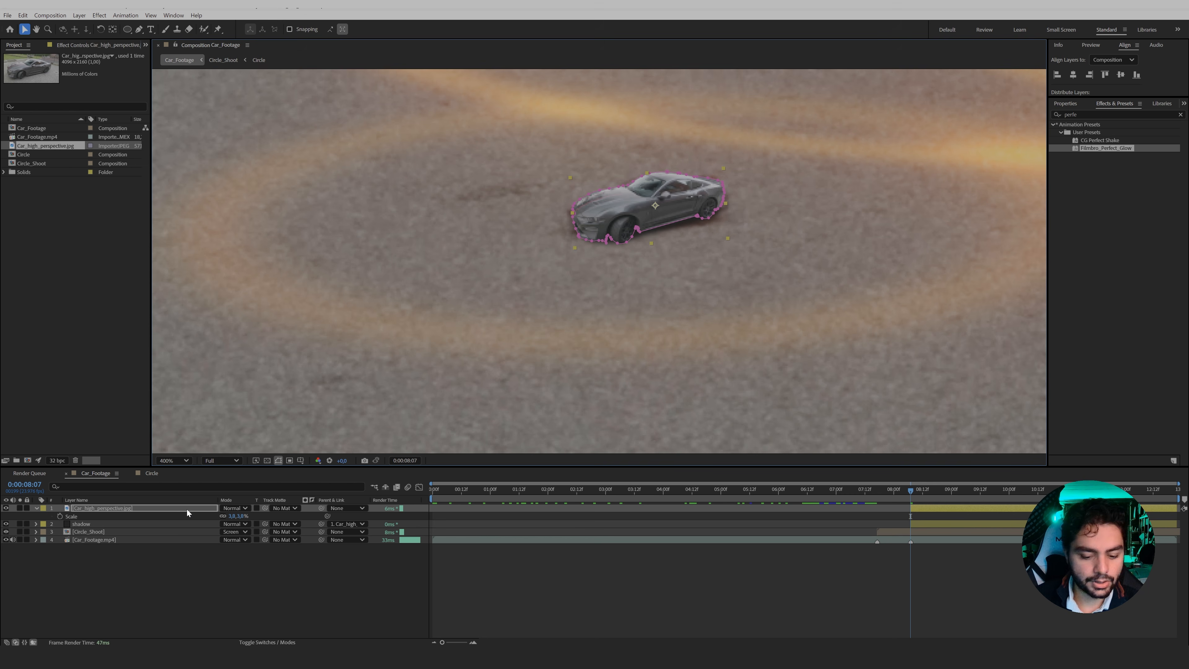
key("alt+shift+p")
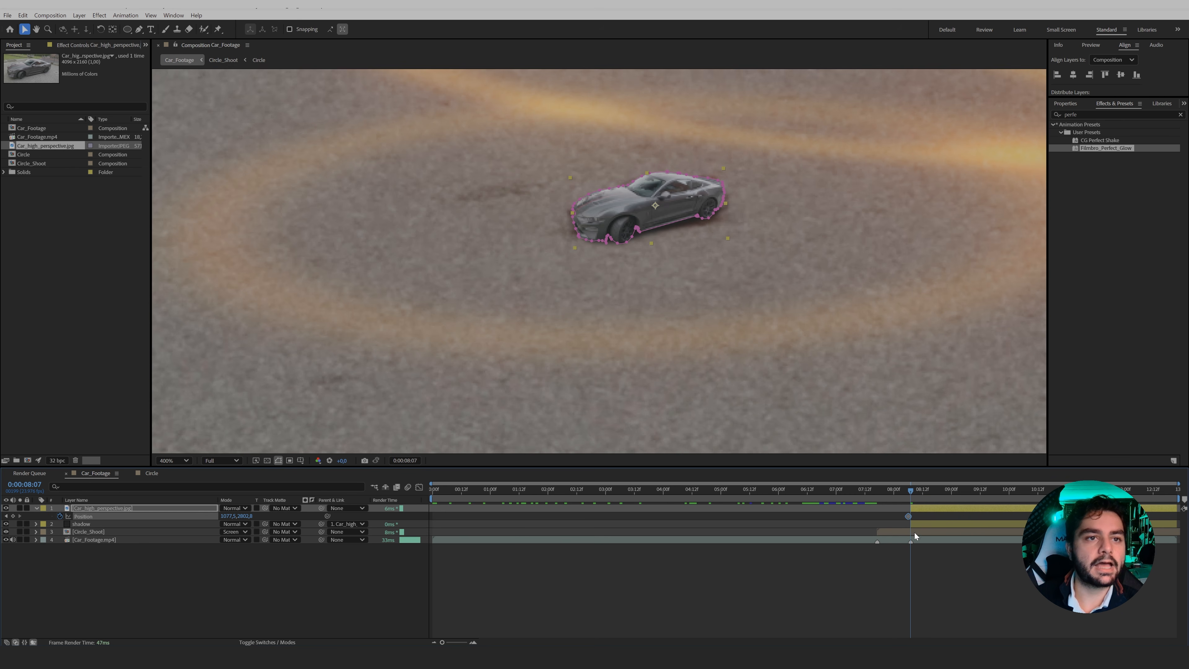
Enlarge the car photo to roughly twice its size with a scale keyframe at 0:00:08:15.
key("space")
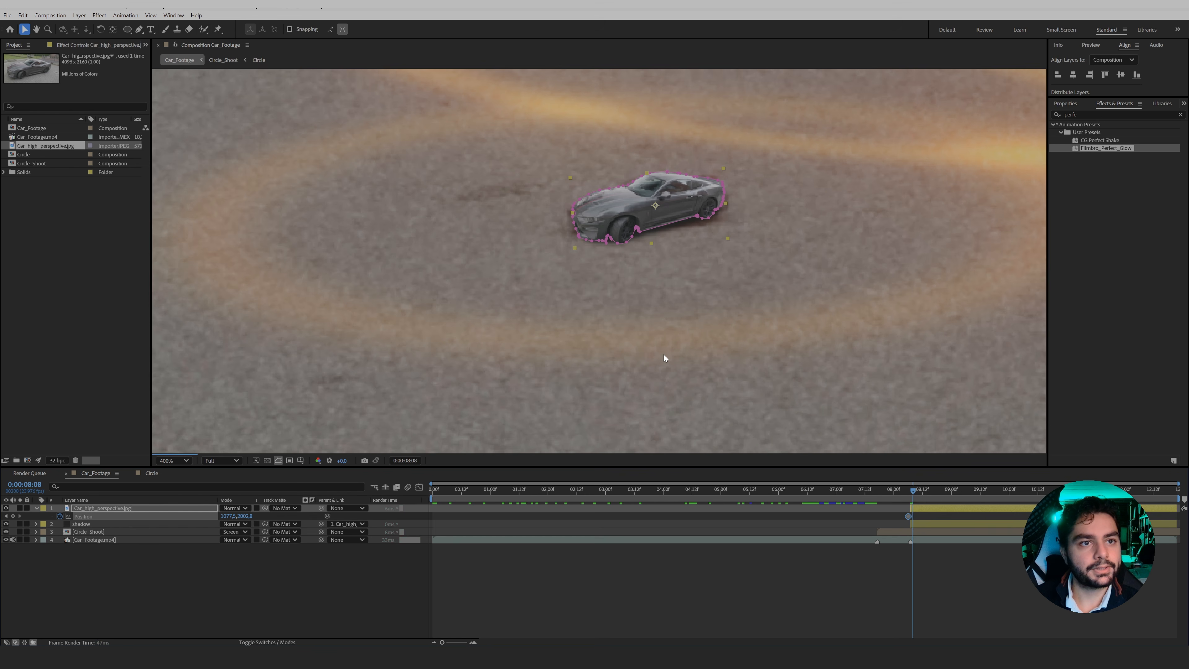
key("comma")
key("s")
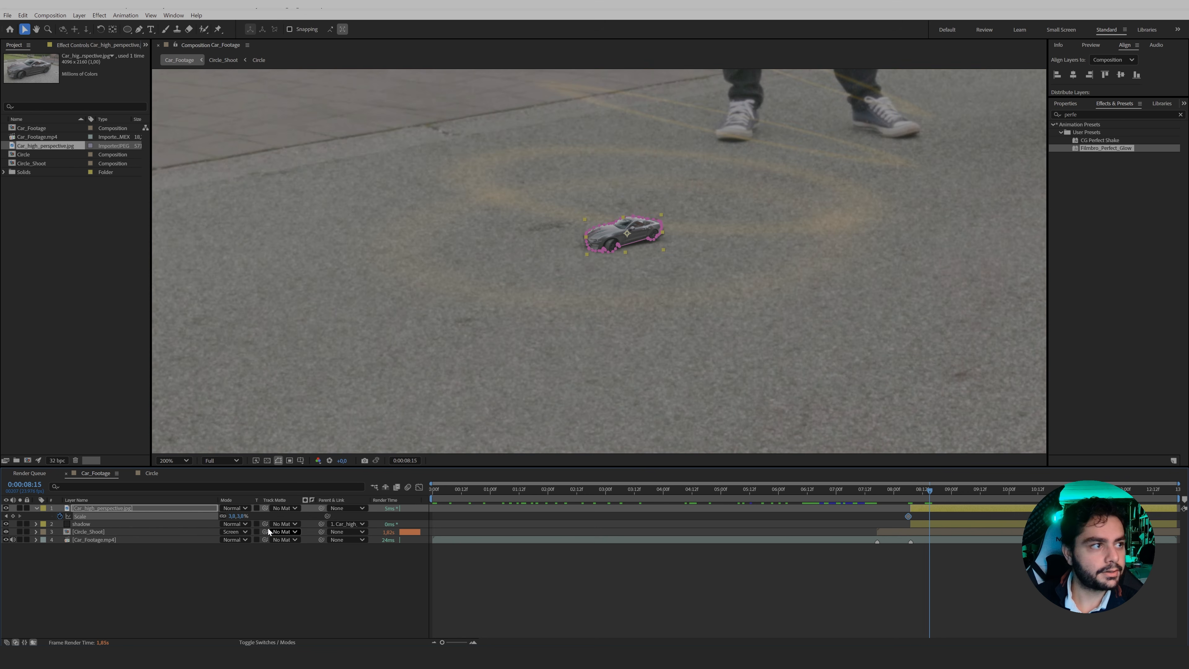
left_click_drag(238, 515, 243, 516)
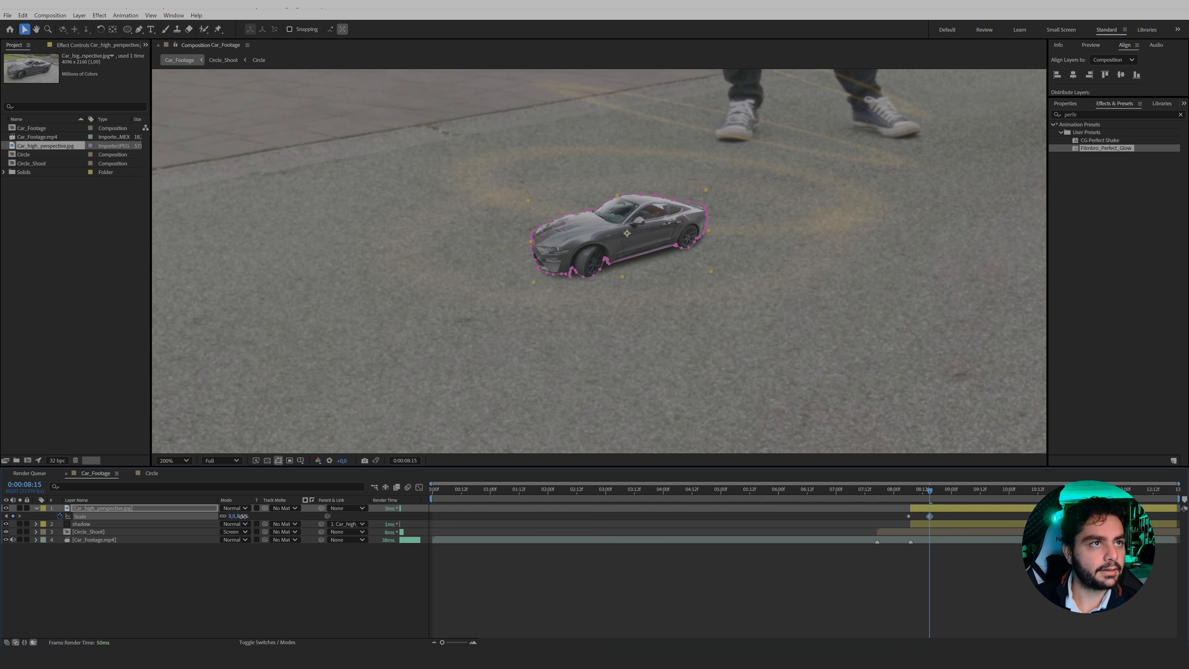
left_click(253, 565)
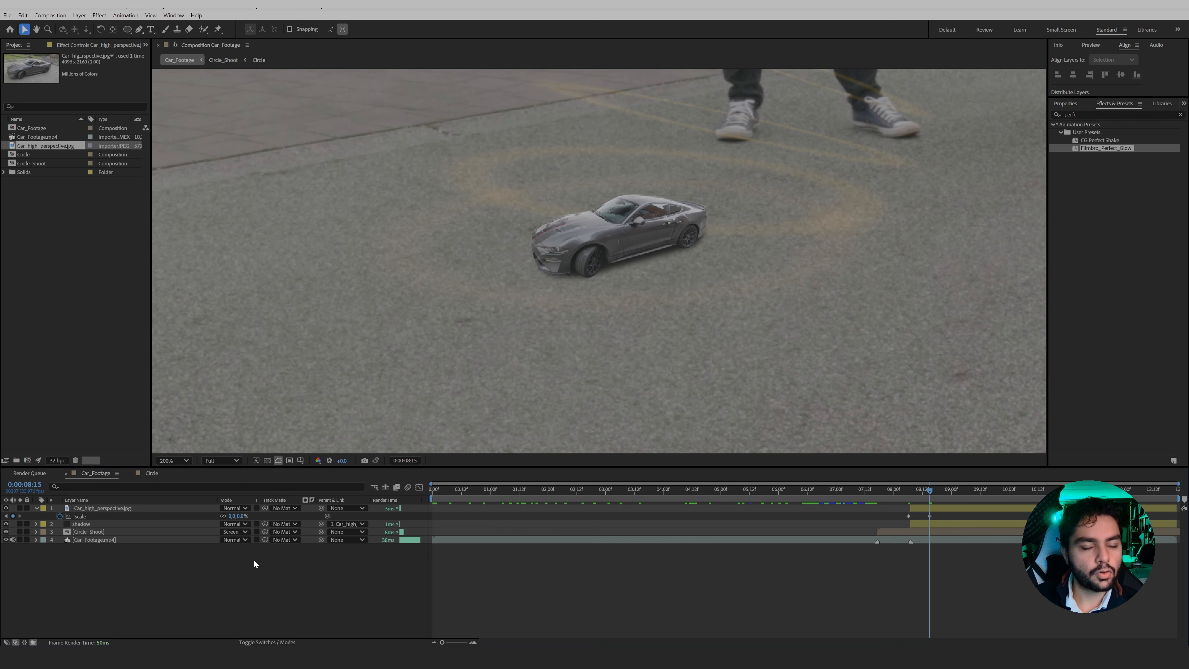
Add a scale keyframe holding the car photo's size at 0:00:09:01, and check the frames after it.
key("shift+Page_Down")
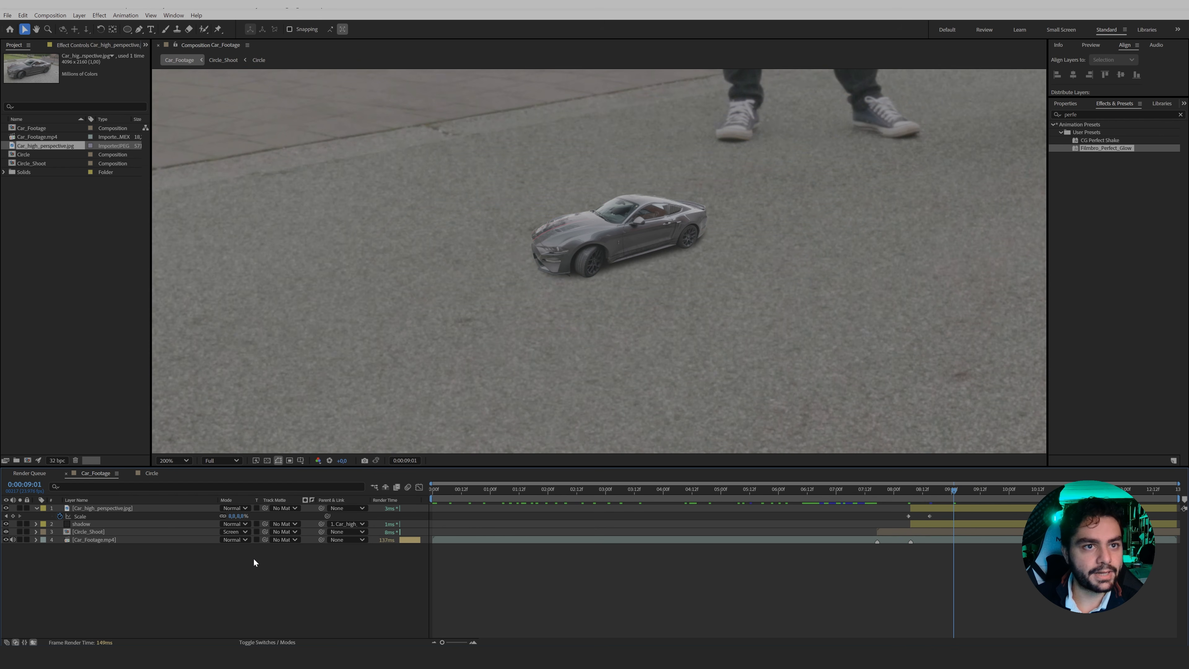
left_click(13, 516)
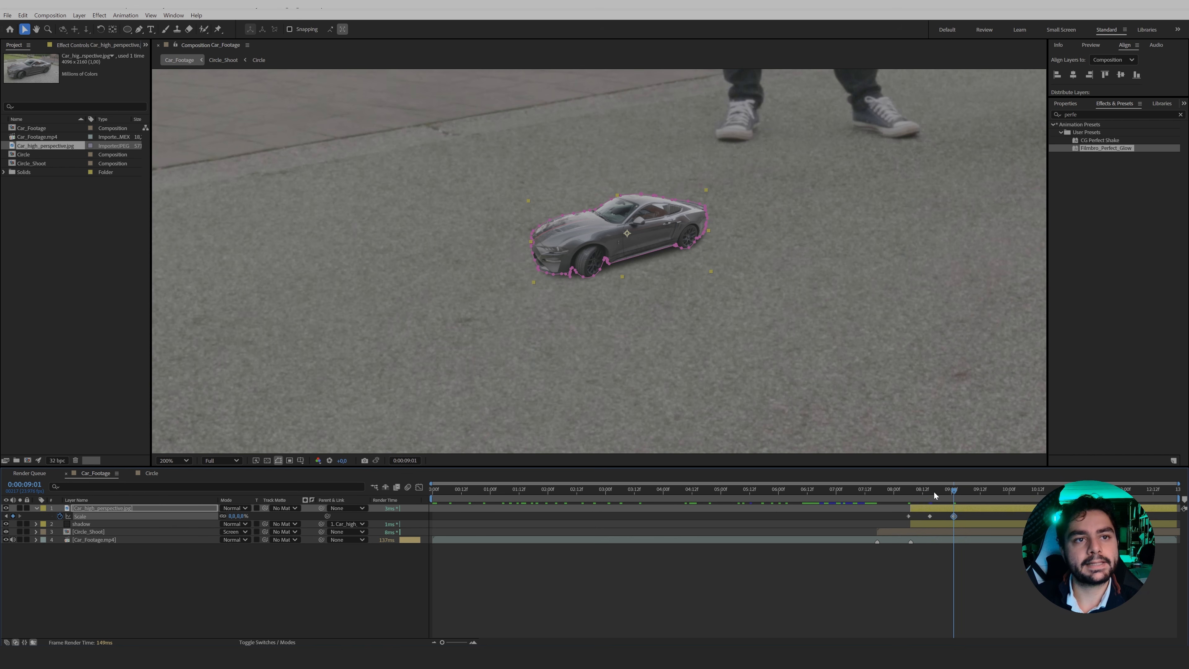
left_click_drag(934, 493, 972, 499)
scroll(771, 337, "down", 1)
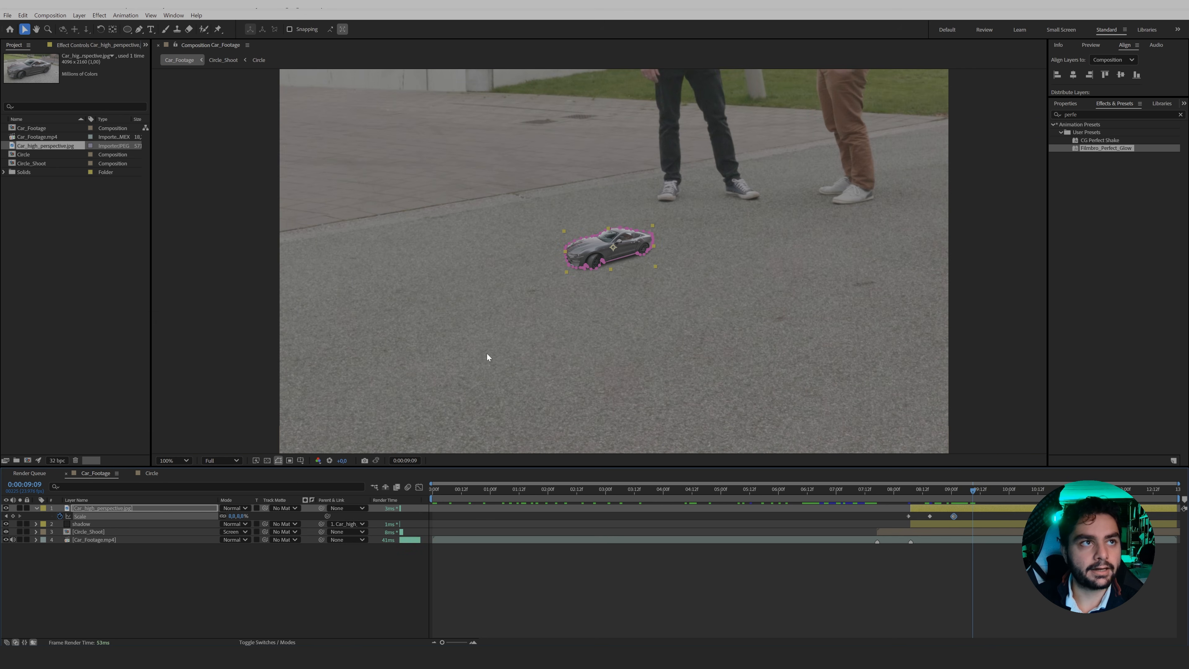
scroll(728, 306, "down", 1)
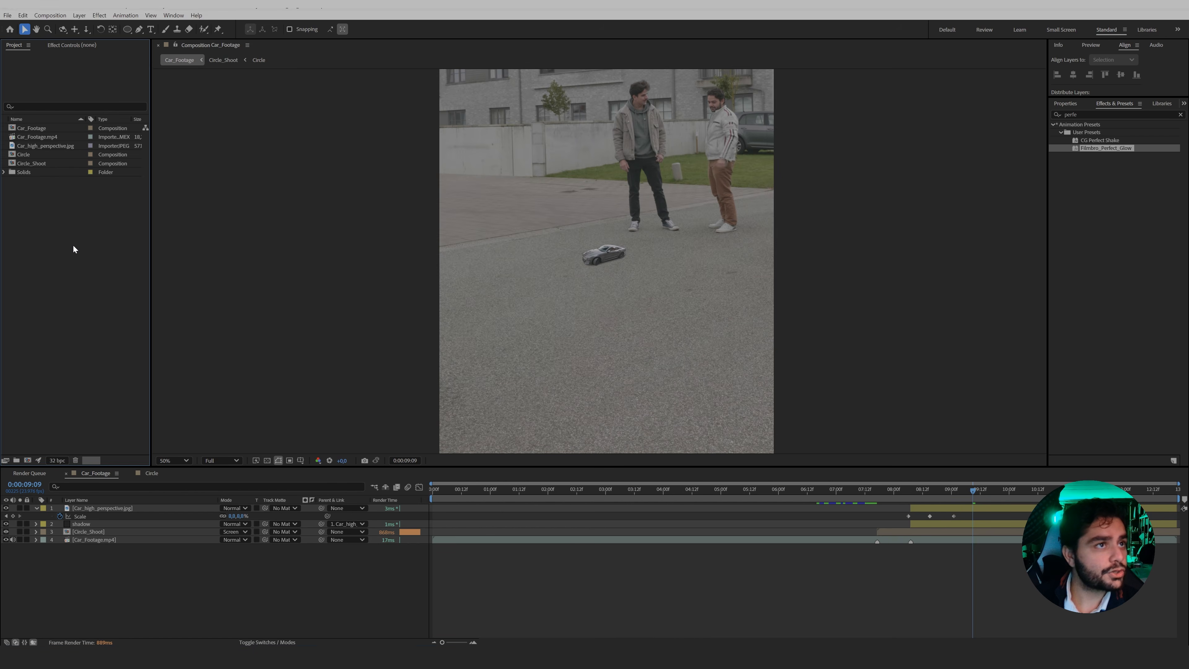
Import Car_Scene.jpg and open it in a footage viewer widened beside the composition view.
double_click(72, 245)
left_click(180, 107)
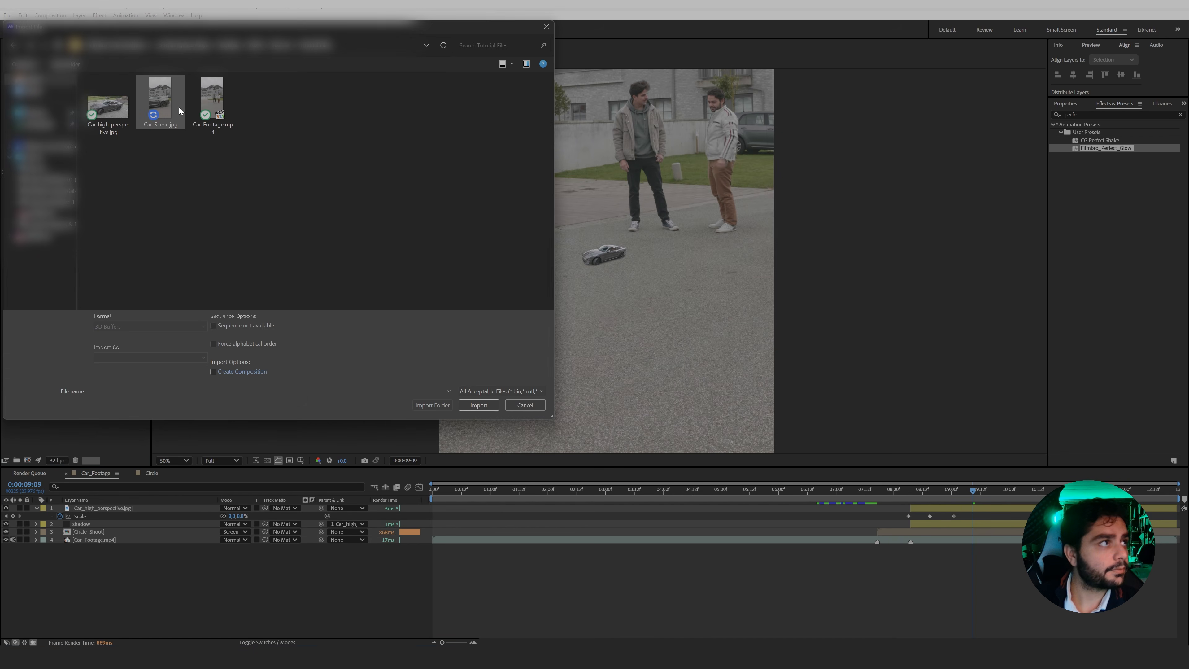
left_click(484, 411)
double_click(46, 155)
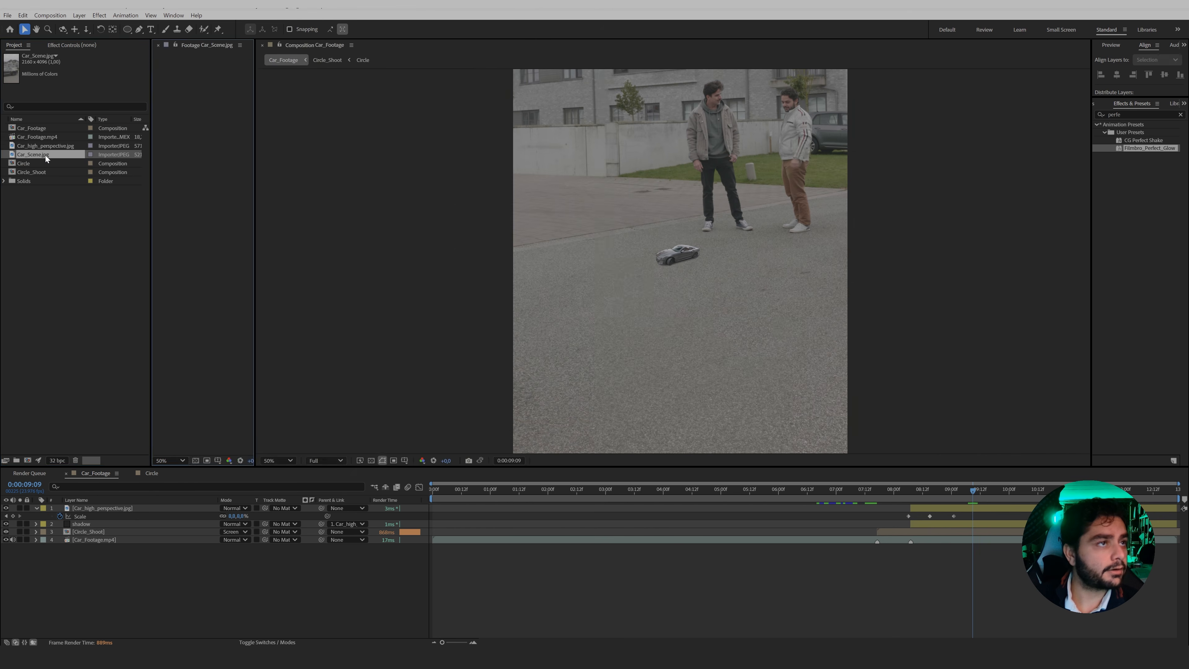
left_click_drag(253, 286, 608, 285)
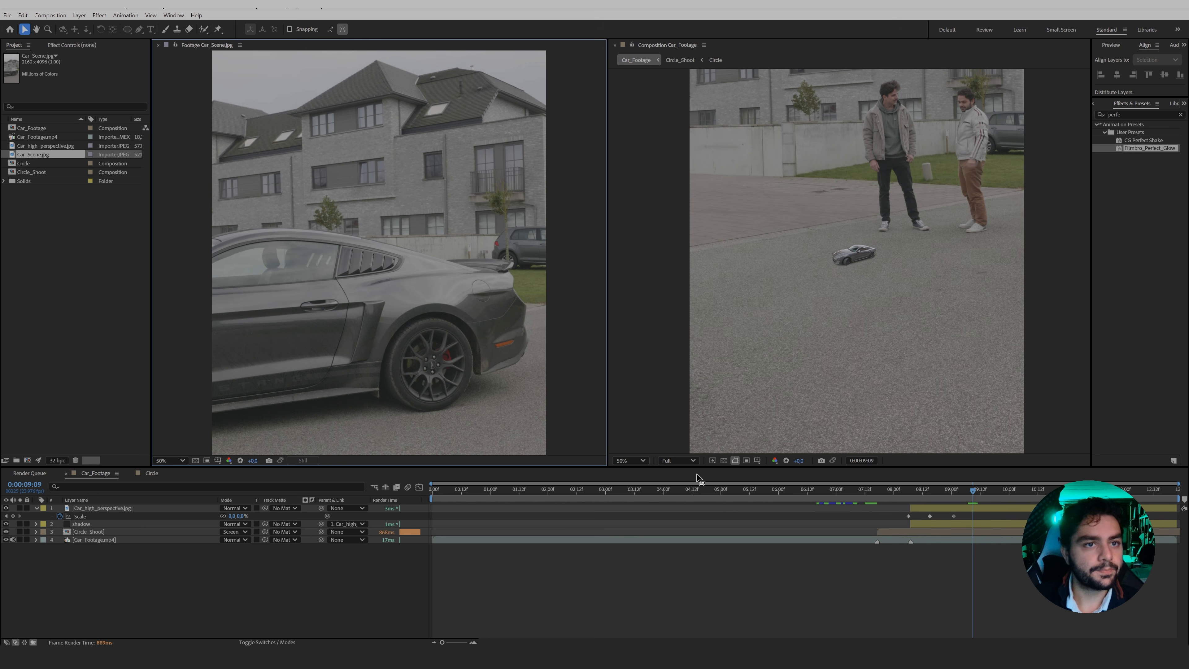
Add Car_Scene.jpg as the uppermost layer of Car_Footage and trim its start to 0:00:09:01.
left_click_drag(45, 156, 132, 507)
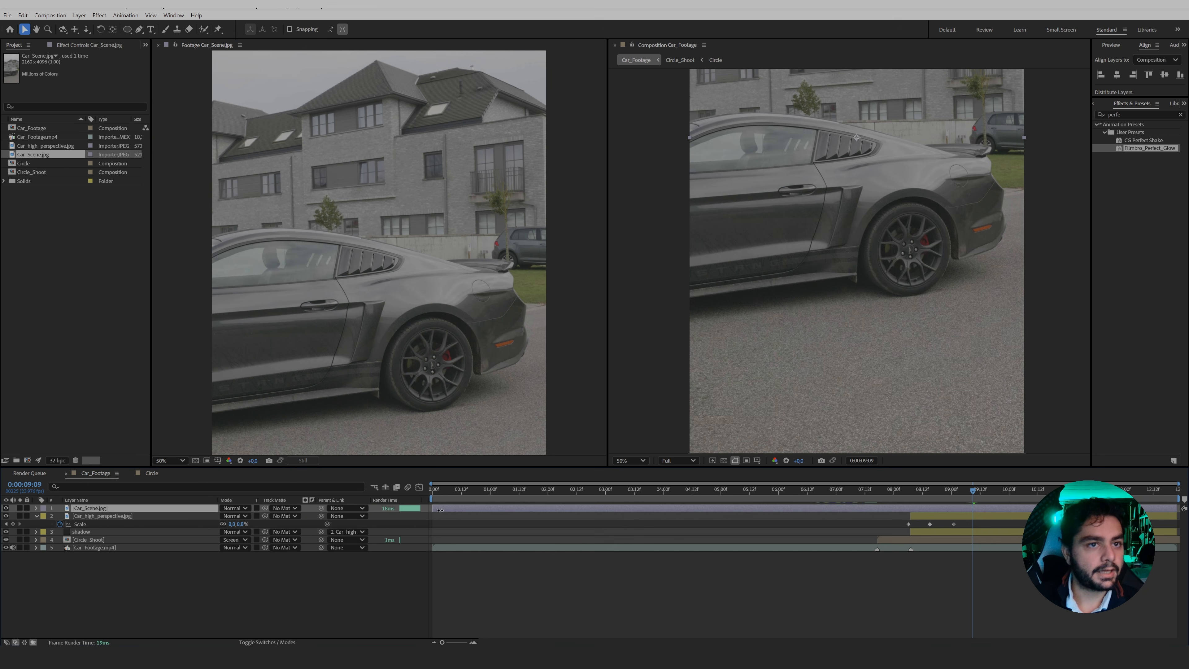
left_click_drag(440, 510, 874, 526)
left_click_drag(953, 528, 954, 528)
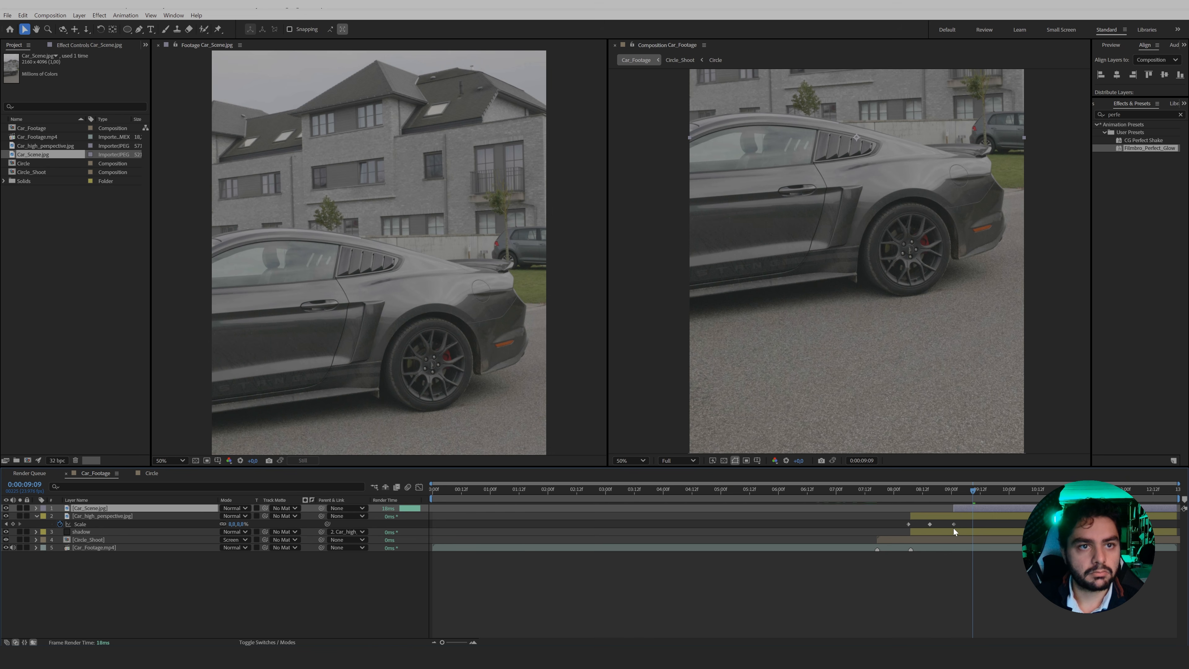
key("h")
left_click_drag(924, 314, 915, 371)
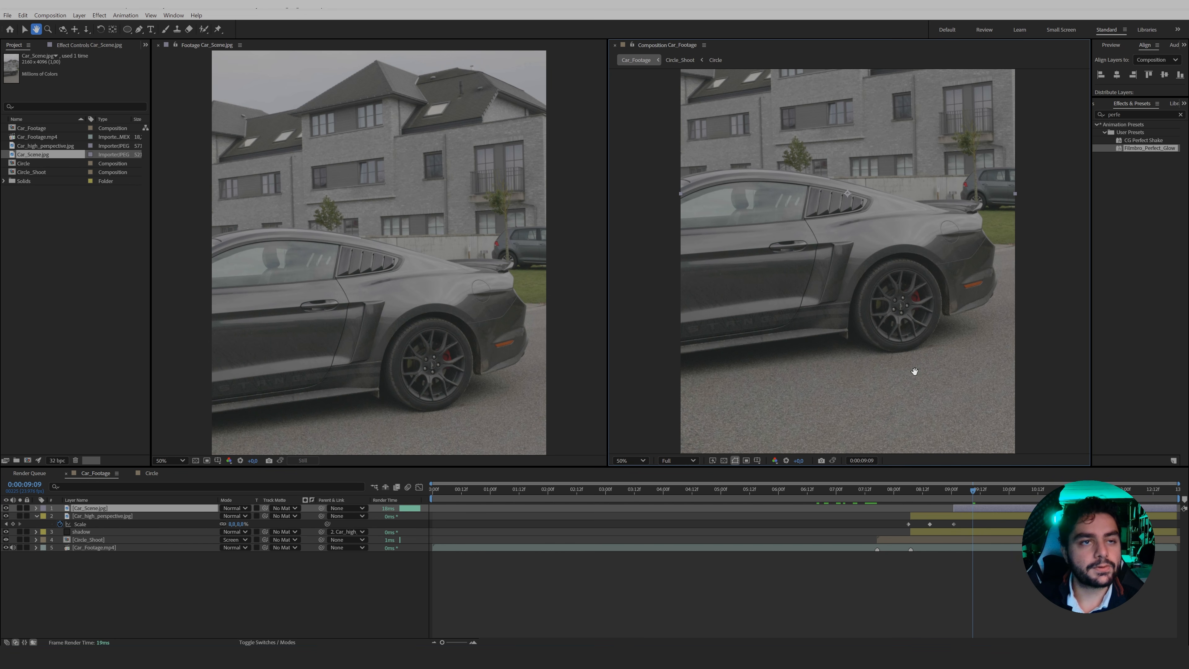
key("v")
key("i")
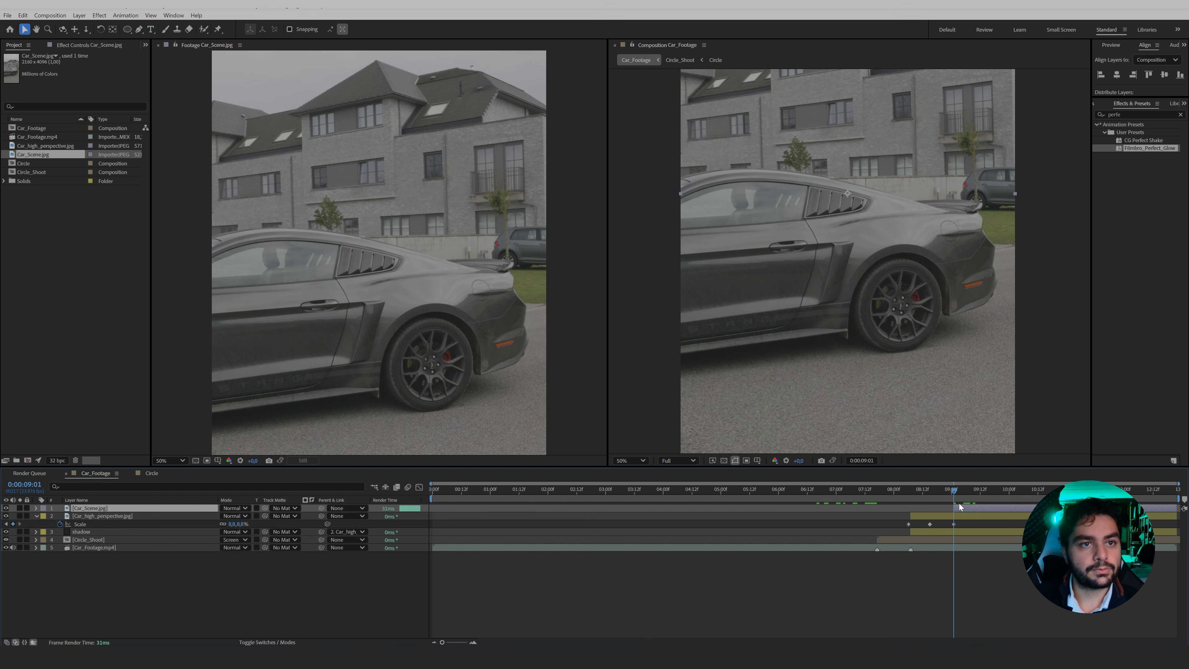
Start a Pen mask on the Car_Scene layer along the car's lower sill and around the rear wheel arch.
key("g")
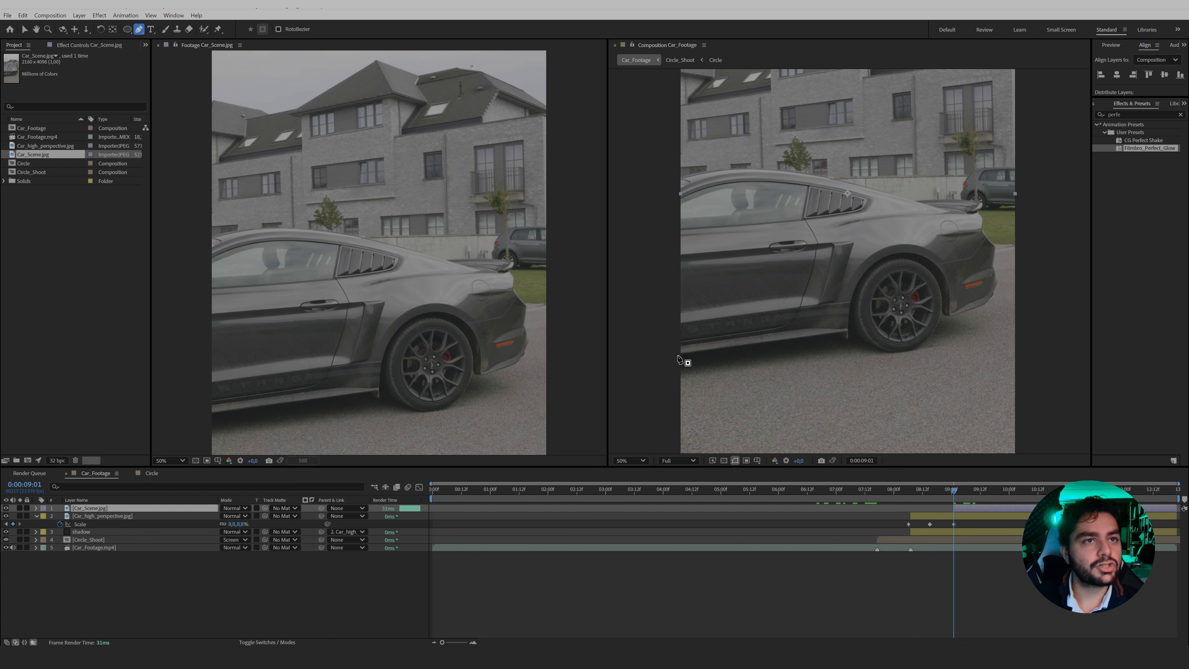
scroll(713, 373, "up", 1)
left_click_drag(701, 374, 875, 296)
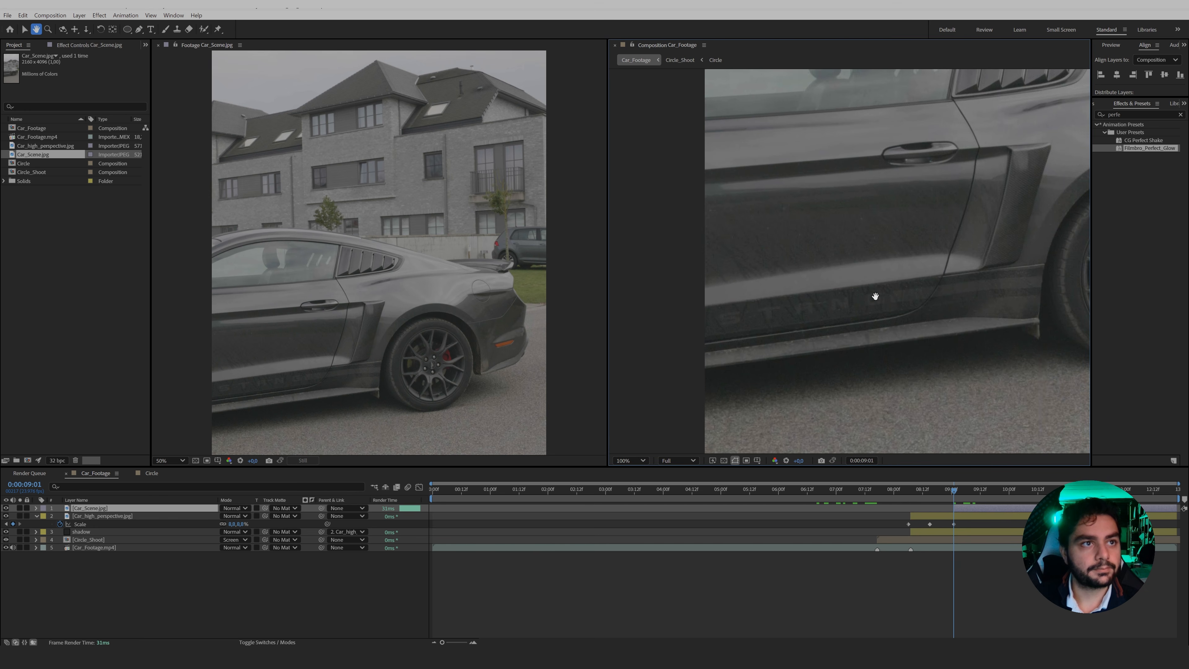
left_click(703, 368)
left_click(945, 338)
left_click(1039, 337)
left_click_drag(1058, 240, 693, 334)
left_click(863, 329)
left_click(866, 385)
Continue the mask around the rear bumper, boot and roofline, and close it at the sill's starting point.
scroll(866, 389, "up", 1)
left_click_drag(746, 307, 823, 273)
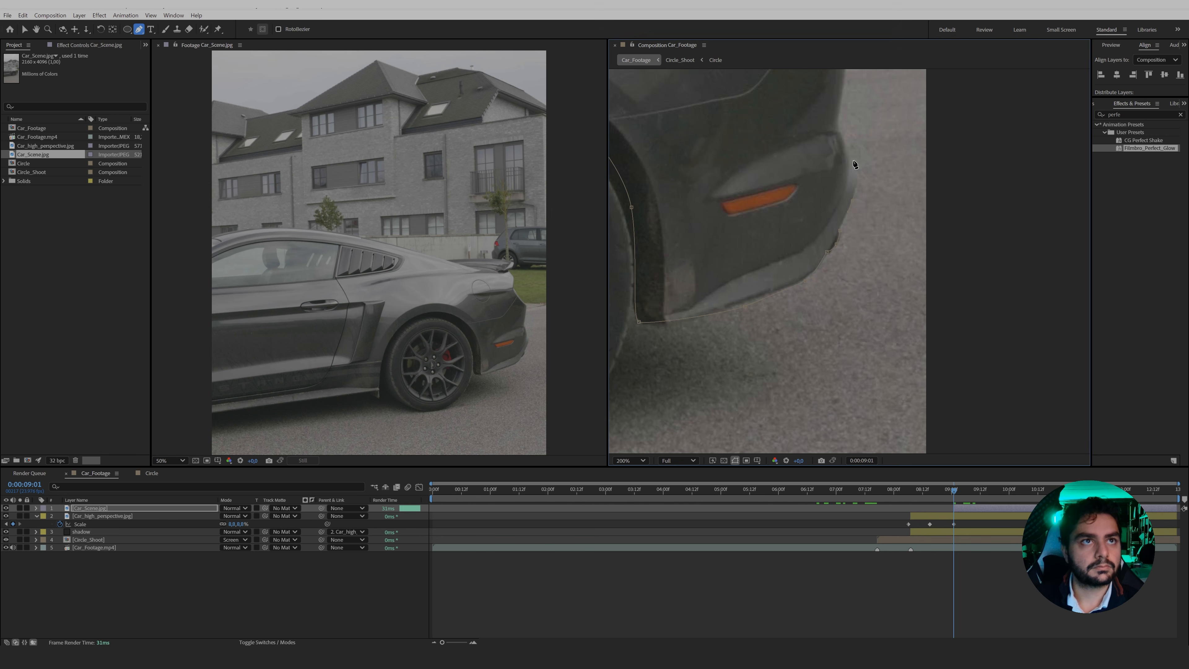
left_click_drag(847, 104, 836, 210)
left_click(829, 135)
left_click(794, 137)
left_click_drag(784, 77, 839, 137)
left_click(813, 105)
left_click(814, 163)
left_click_drag(716, 134, 937, 188)
left_click(846, 165)
left_click_drag(655, 131, 869, 178)
left_click(846, 170)
left_click(631, 206)
left_click_drag(679, 422, 744, 122)
left_click(696, 303)
scroll(695, 303, "down", 2)
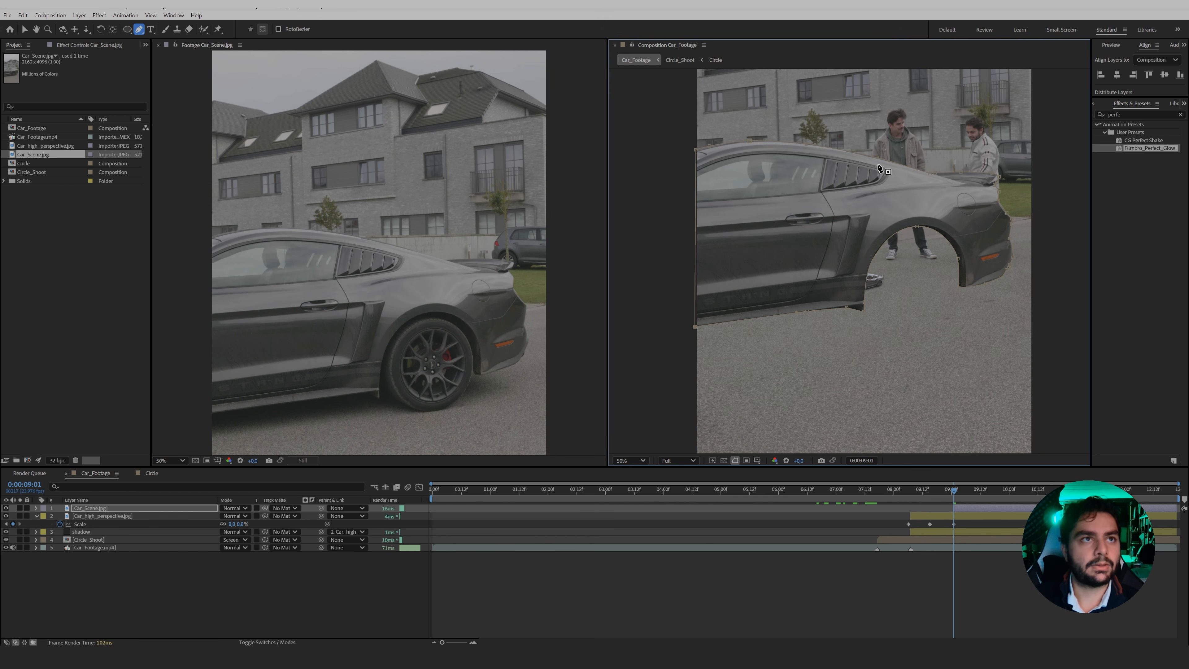
Duplicate the masked Car_Scene layer and delete the mask from the upper copy.
left_click(153, 509)
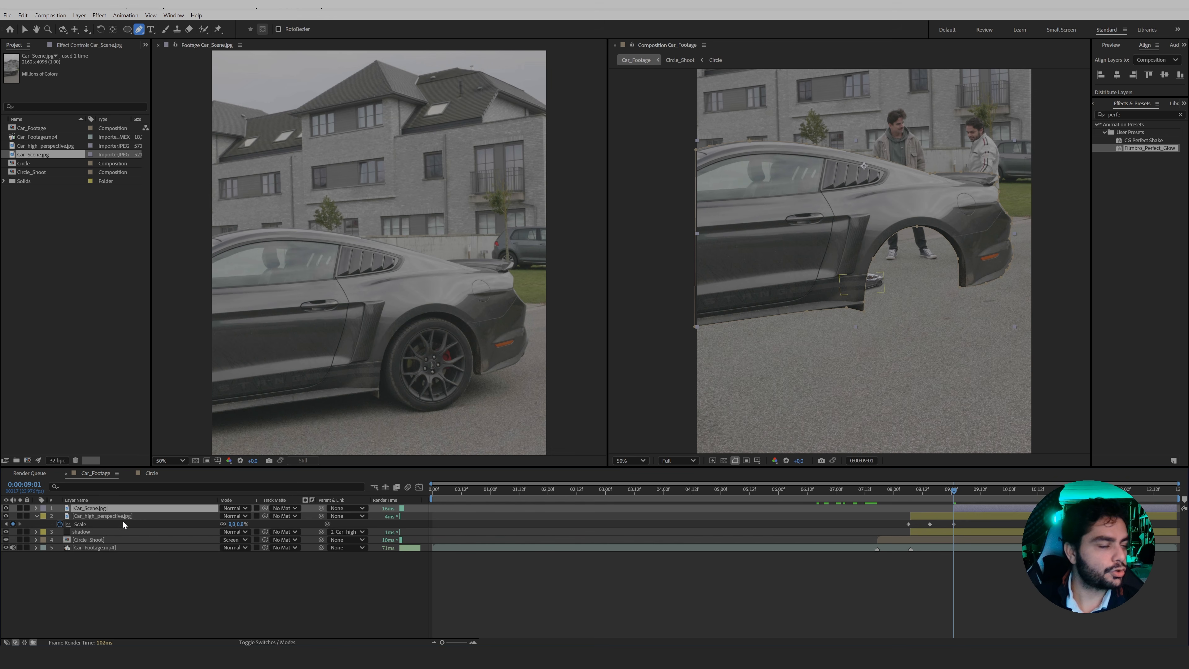
key("ctrl+d")
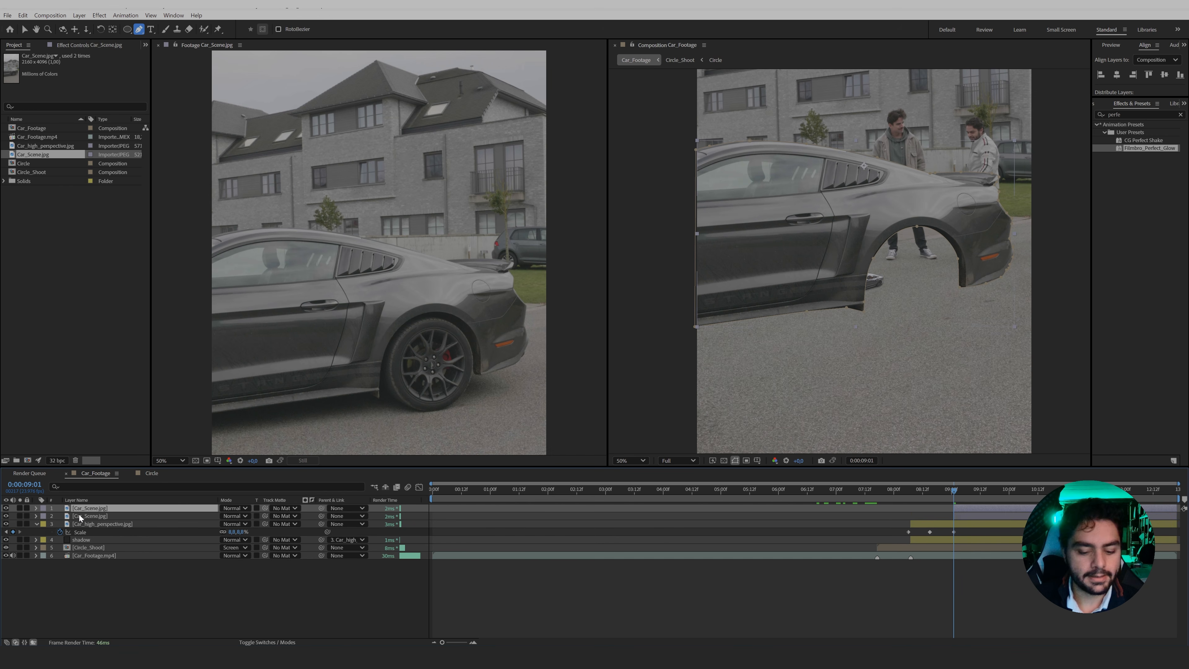
key("m")
left_click(81, 516)
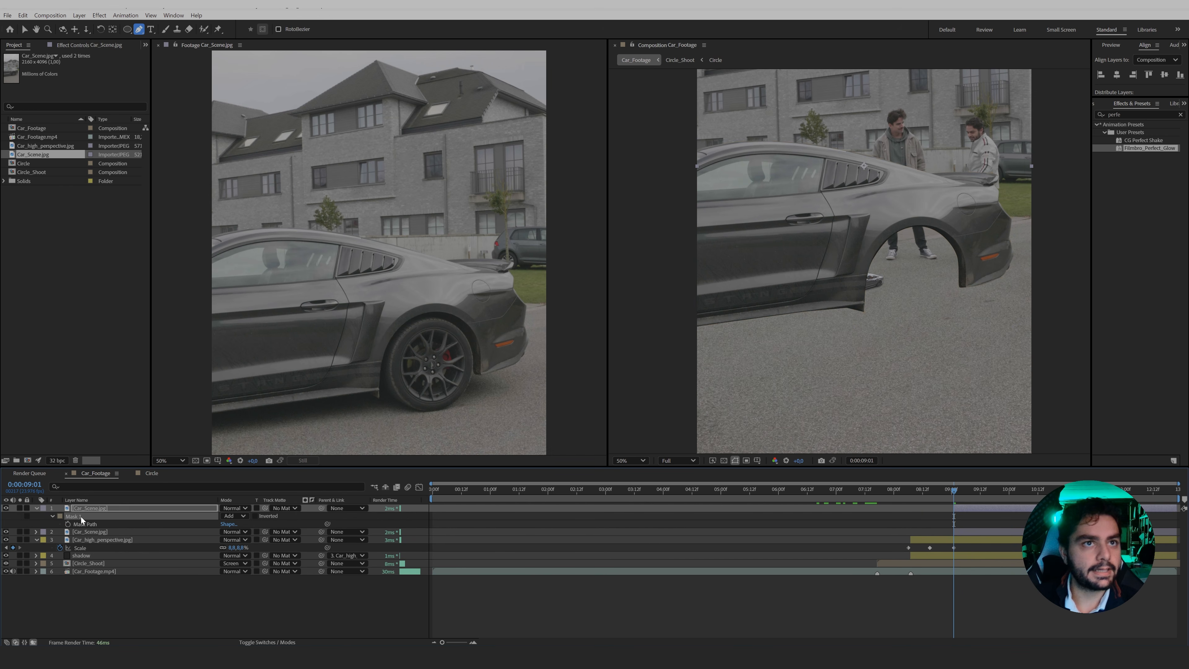
key("Delete")
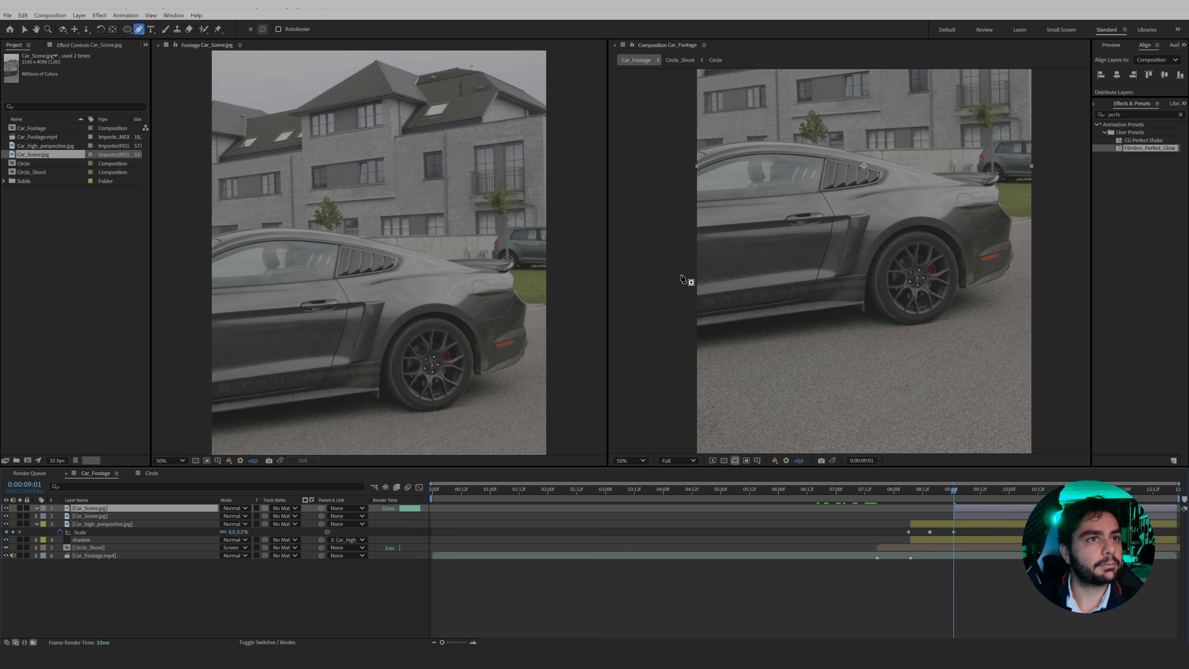
Draw a closed Pen mask on the upper Car_Scene copy around the sill, rear wheel and ground shadow below the car.
left_click(675, 297)
left_click(857, 284)
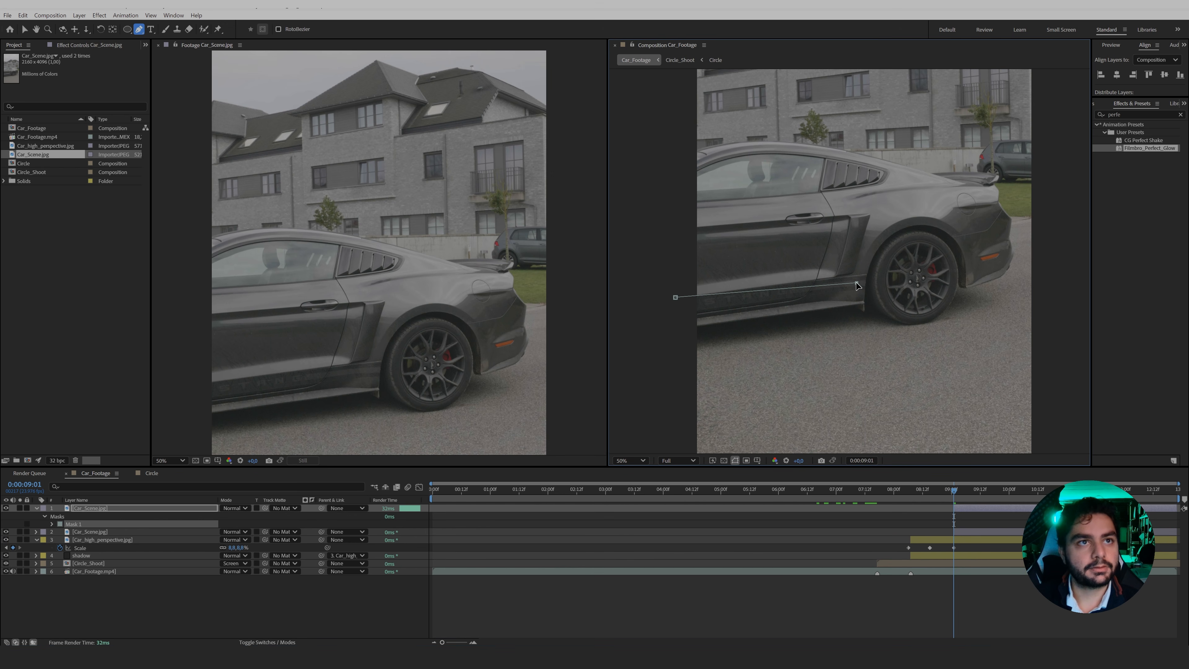
left_click(971, 243)
left_click(996, 276)
left_click(1017, 300)
left_click(1019, 340)
left_click(969, 346)
left_click(697, 381)
left_click(665, 380)
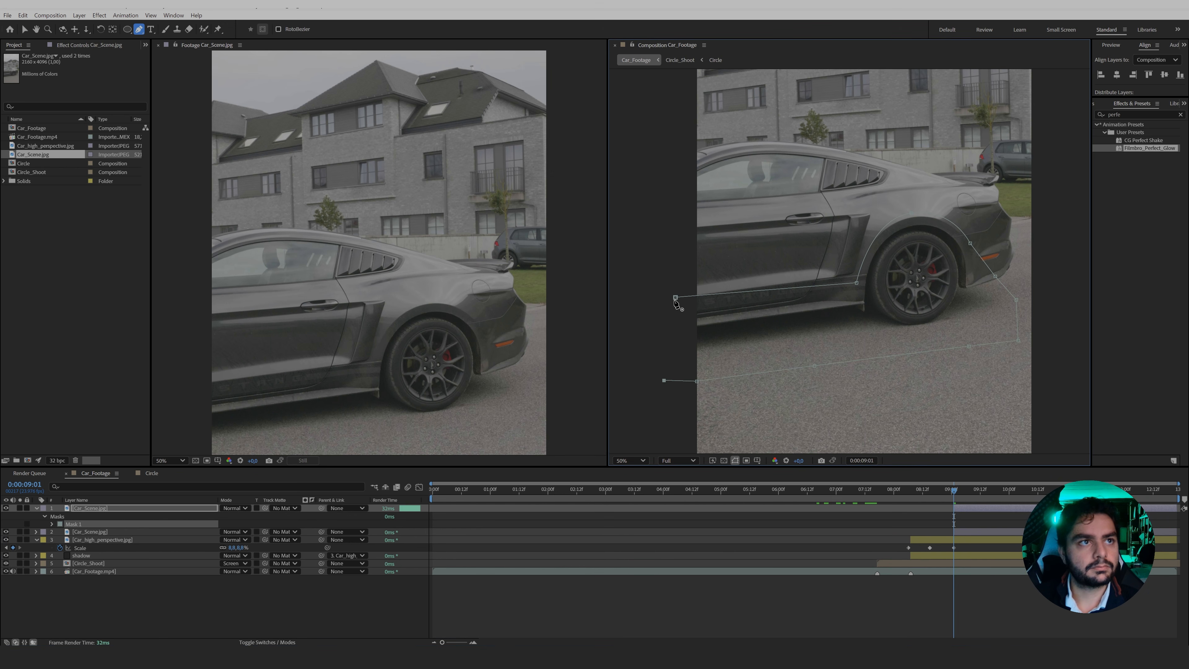
left_click(676, 297)
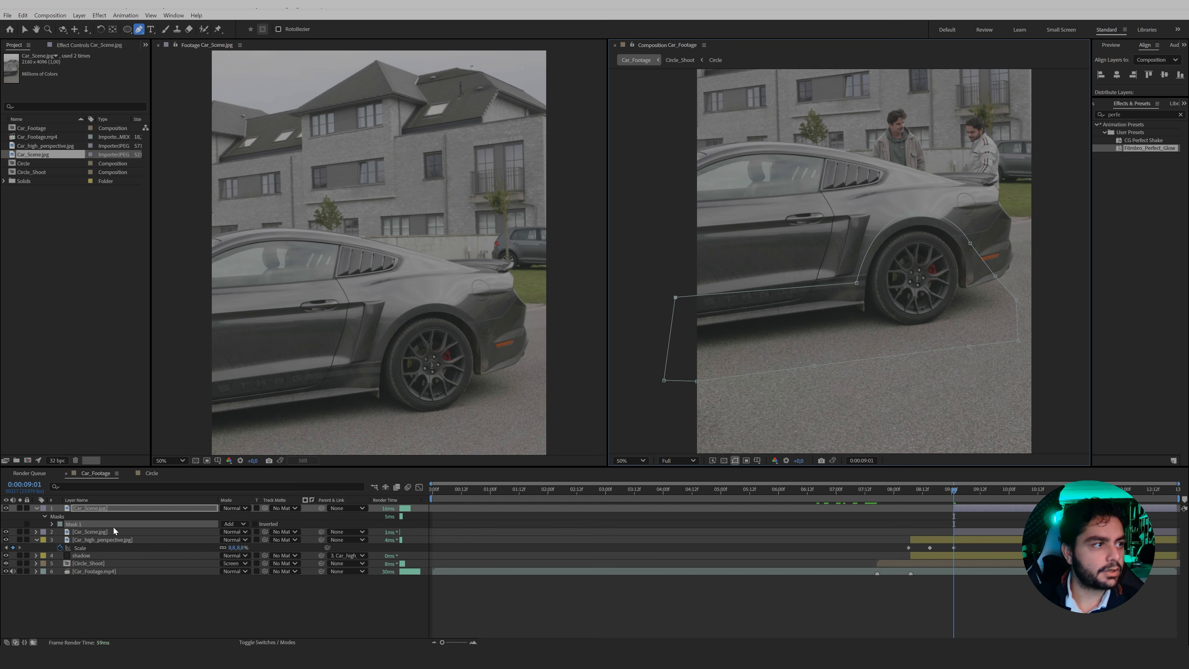
Set the wheel and ground mask's feather to 100 pixels.
key("f")
left_click_drag(233, 524, 289, 526)
left_click(300, 525)
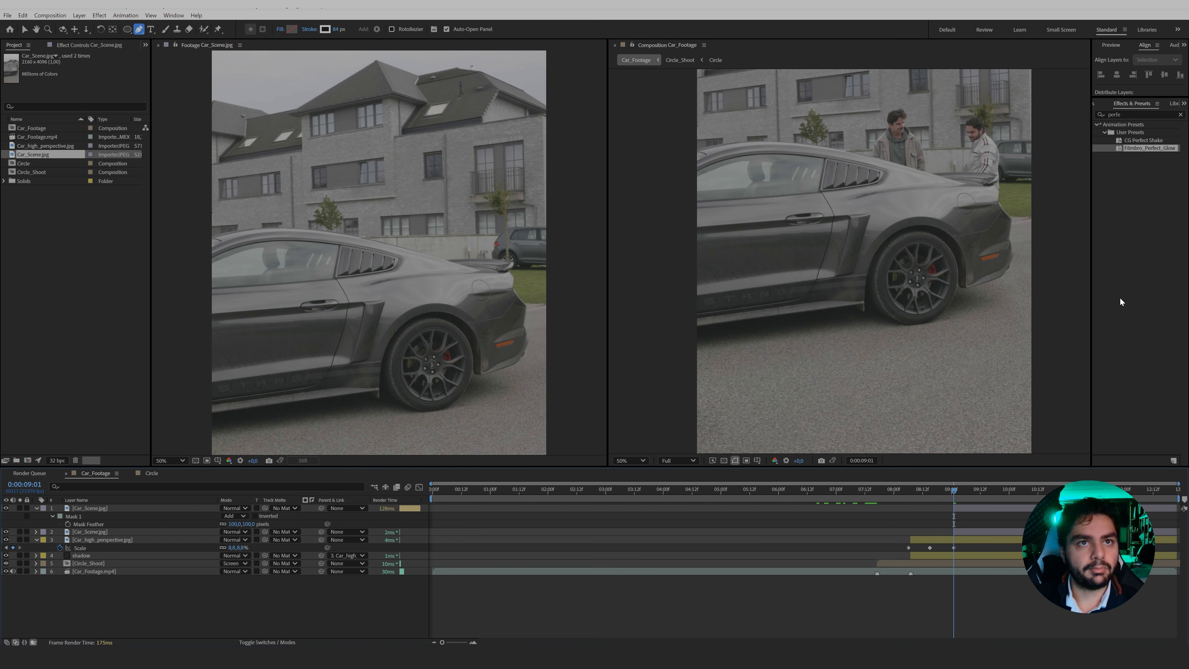
left_click_drag(954, 301, 904, 339)
Solo each Car_Scene layer in turn to check it, and move the wheel and ground layer beneath the car body layer.
left_click(960, 531)
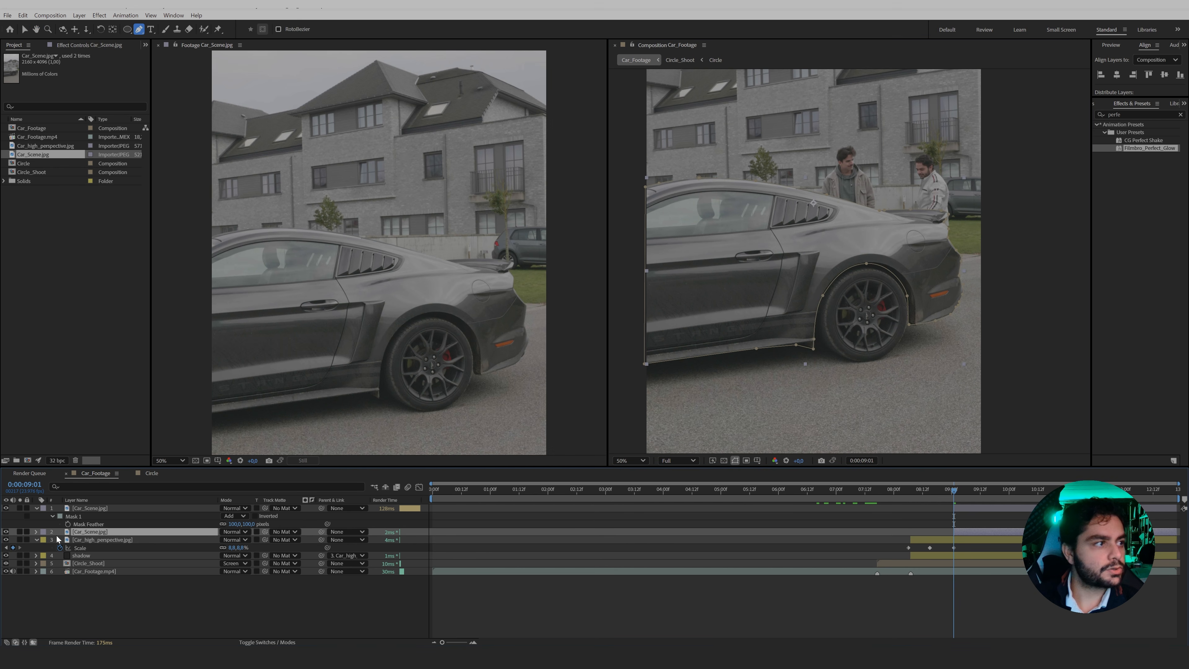
left_click(20, 532)
left_click(20, 532)
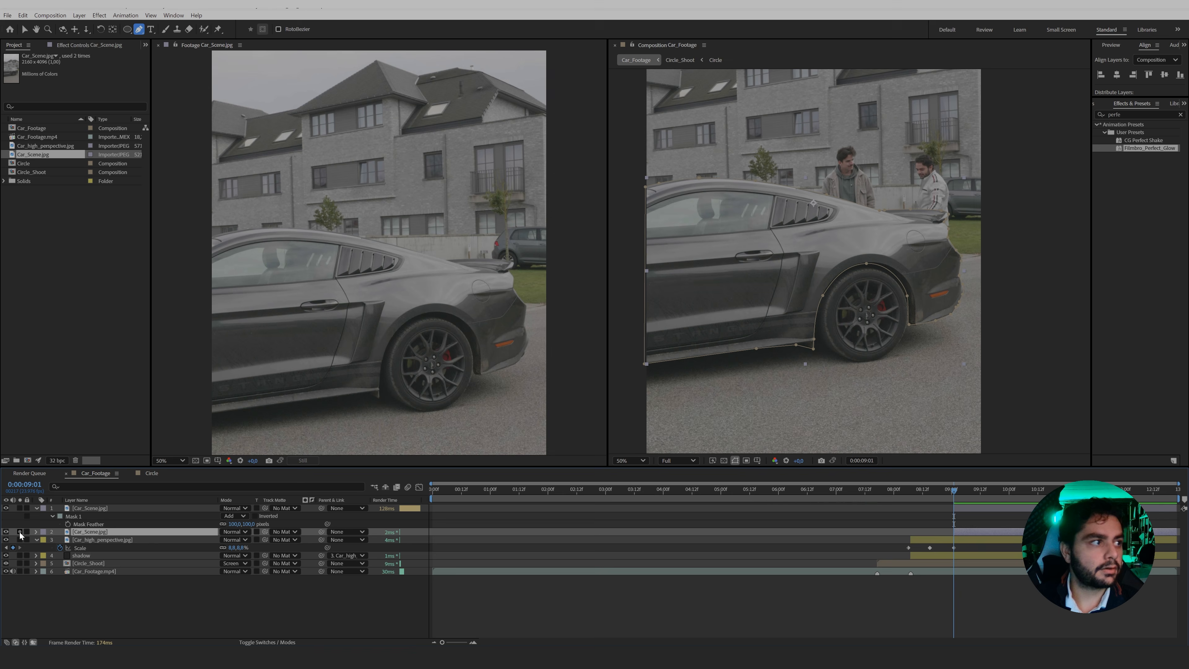
left_click(20, 508)
left_click(19, 508)
left_click_drag(91, 509, 93, 539)
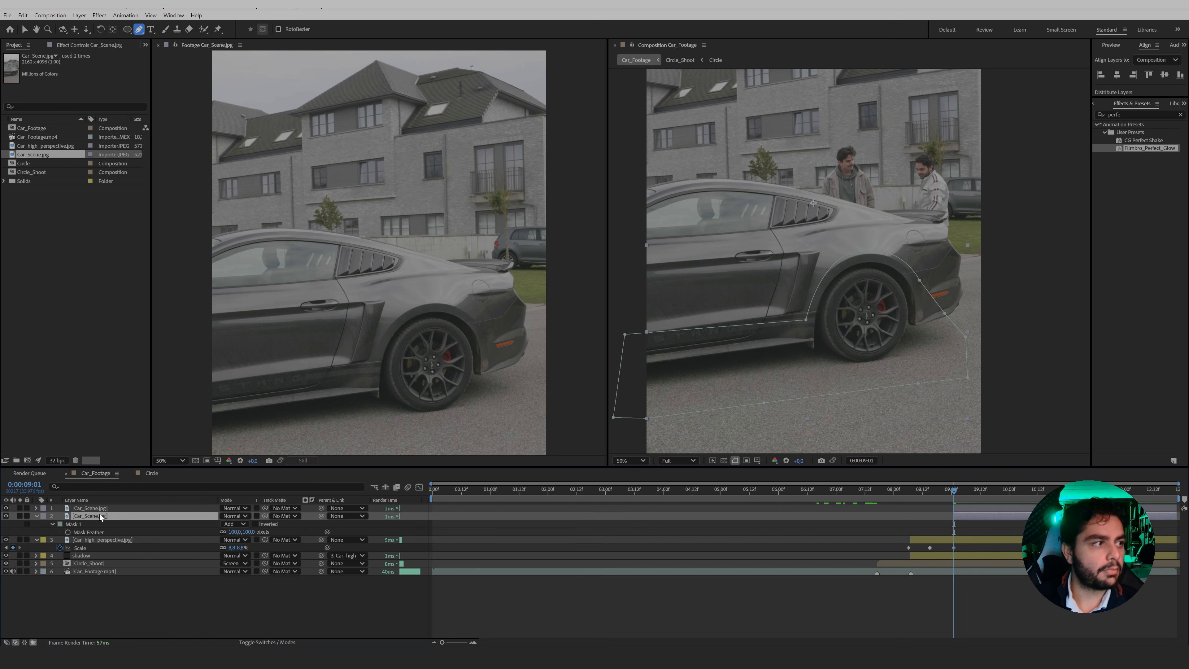
Shift both Car_Scene layers later in the timeline so that they start at about 0:00:09:12.
left_click(98, 508)
mouse_move(954, 492)
left_mouse_down()
mouse_move(930, 496)
mouse_move(955, 503)
mouse_move(954, 491)
left_mouse_up()
left_click(925, 540)
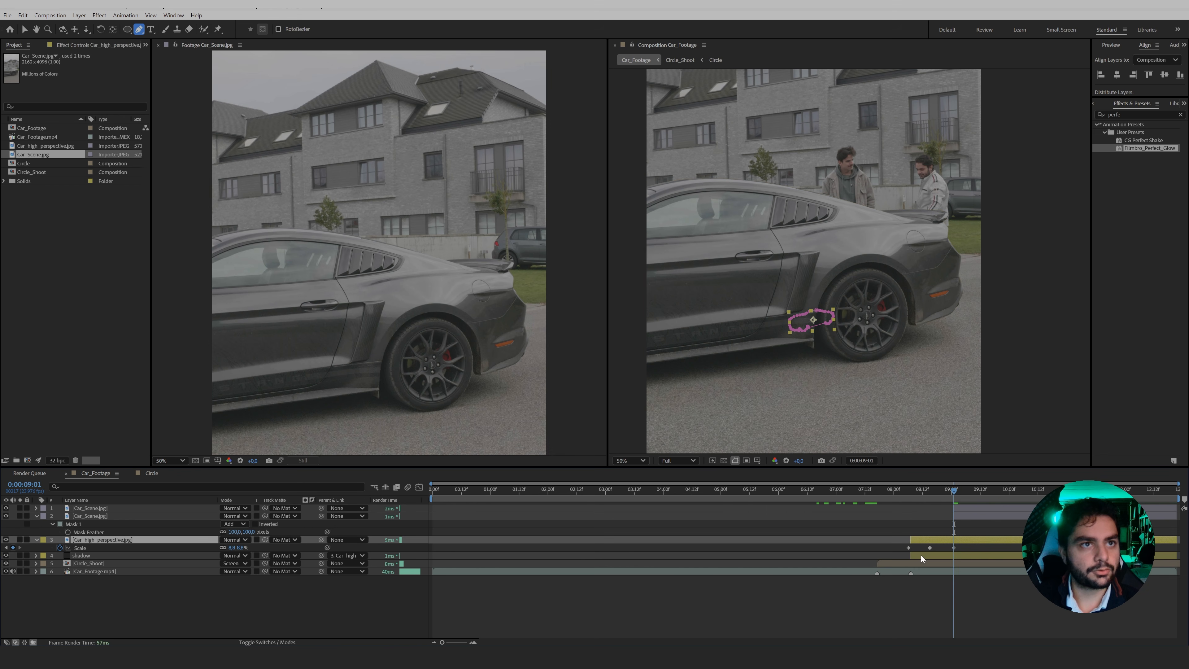
left_click(967, 515)
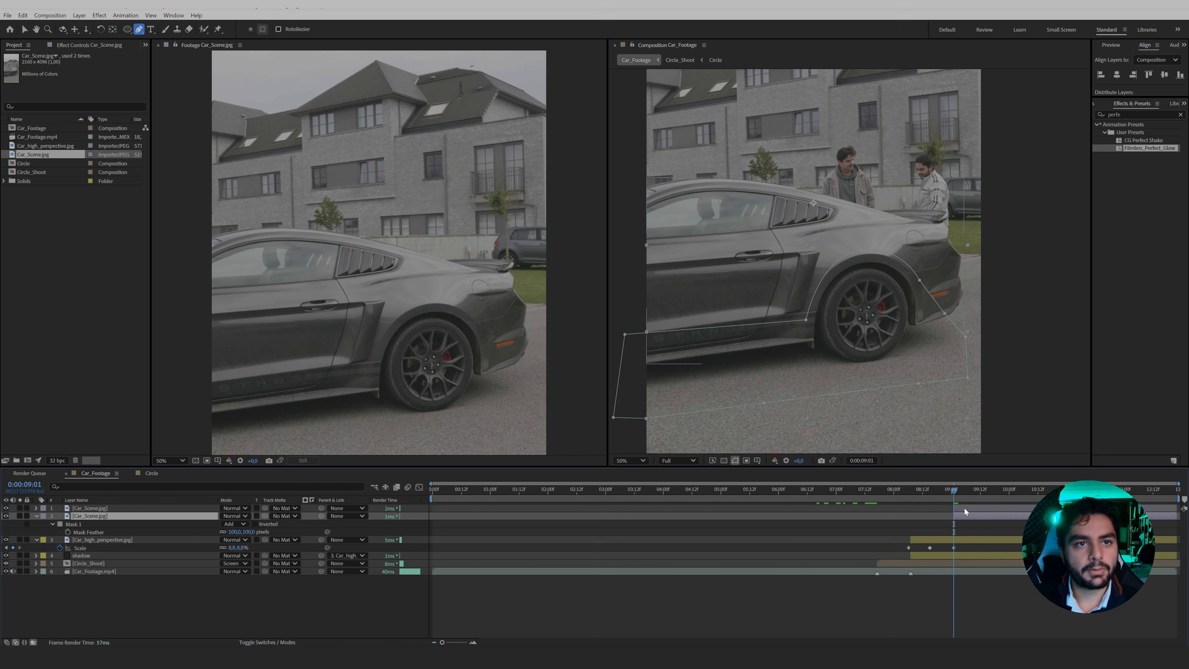
left_click(965, 509, "shift")
left_click_drag(963, 507, 989, 509)
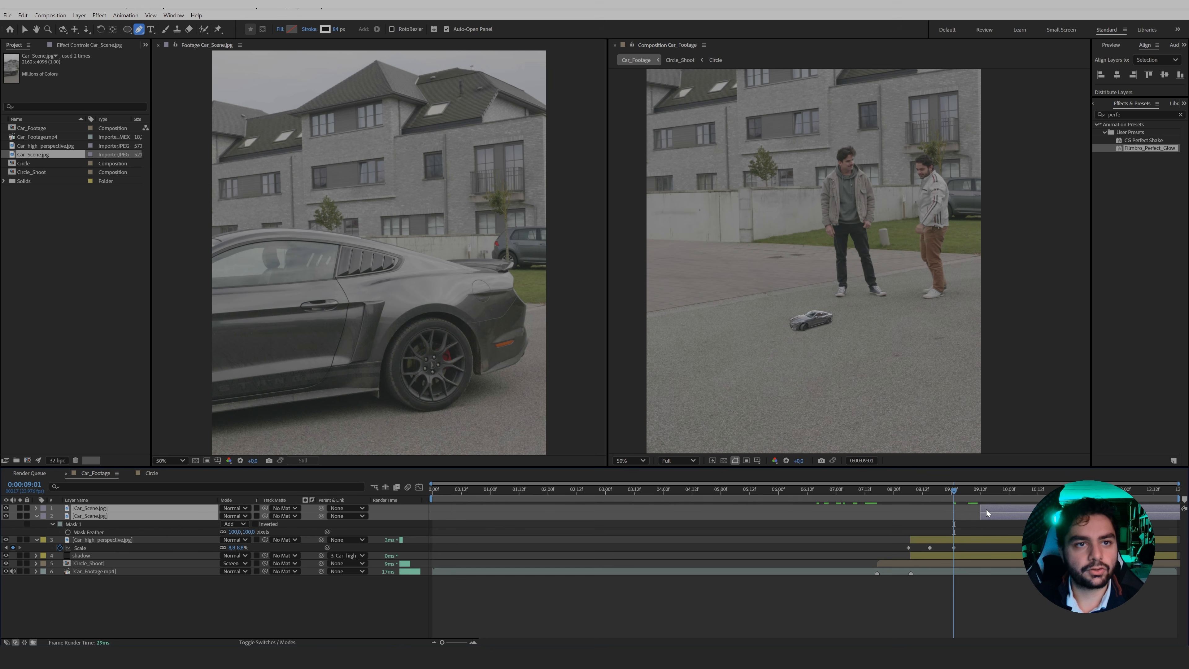
Add a Position keyframe to the Car_high_perspective layer at 0:00:09:01.
left_click(954, 540)
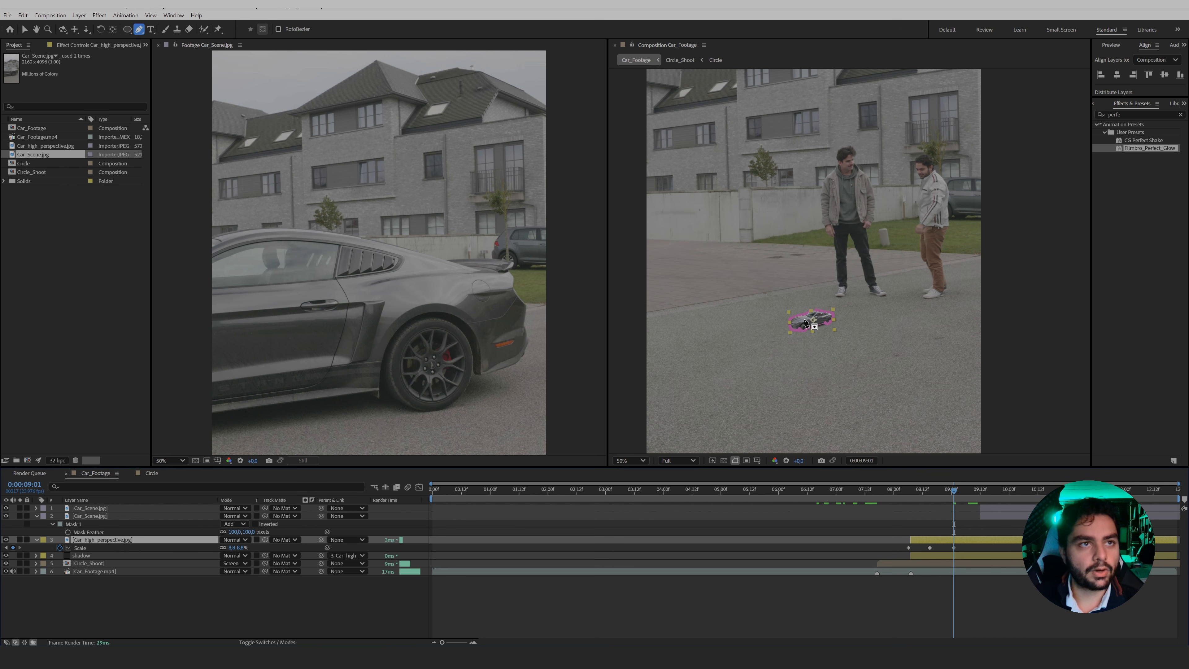
scroll(820, 388, "up", 2)
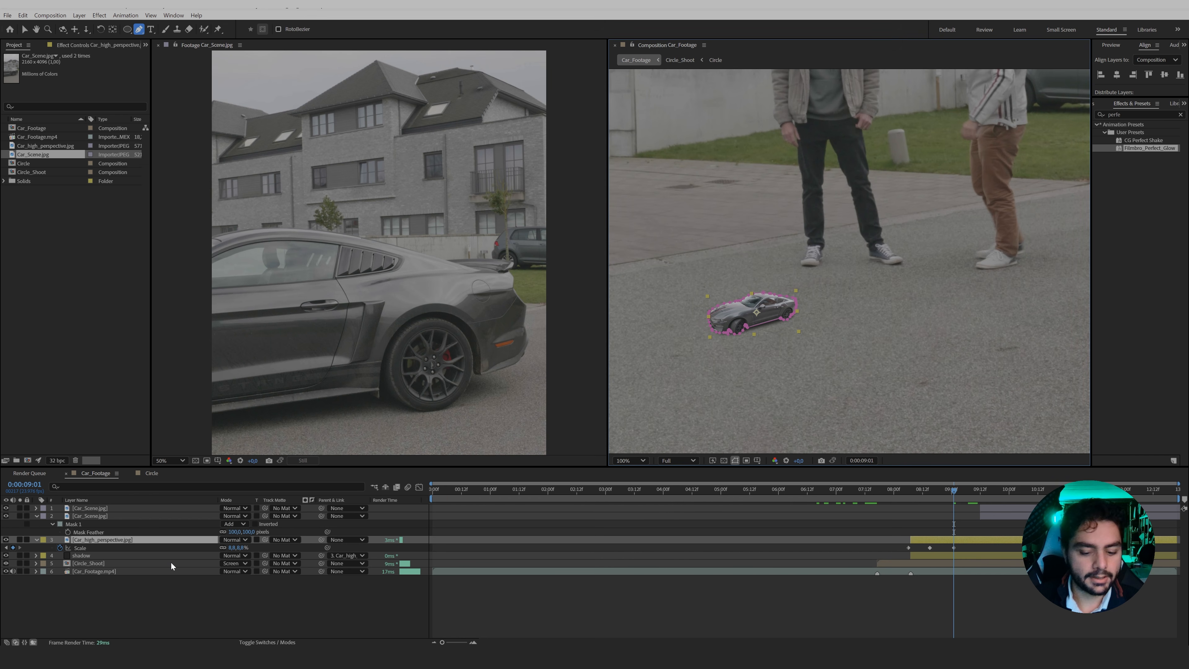
key("p")
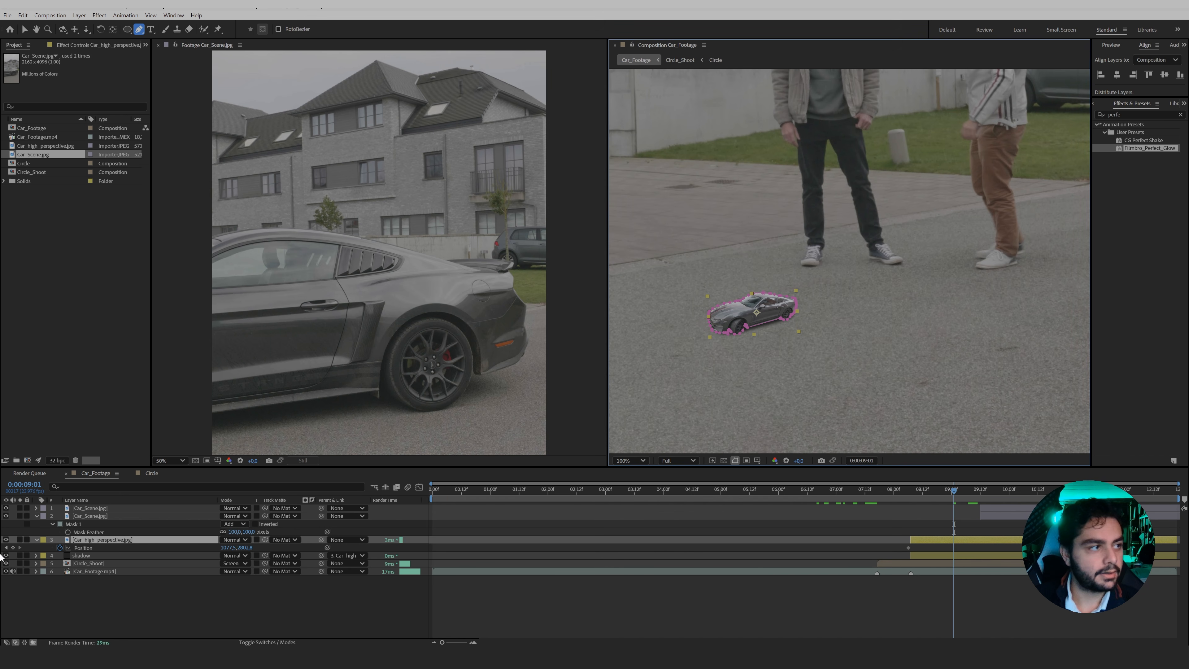
left_click(13, 547)
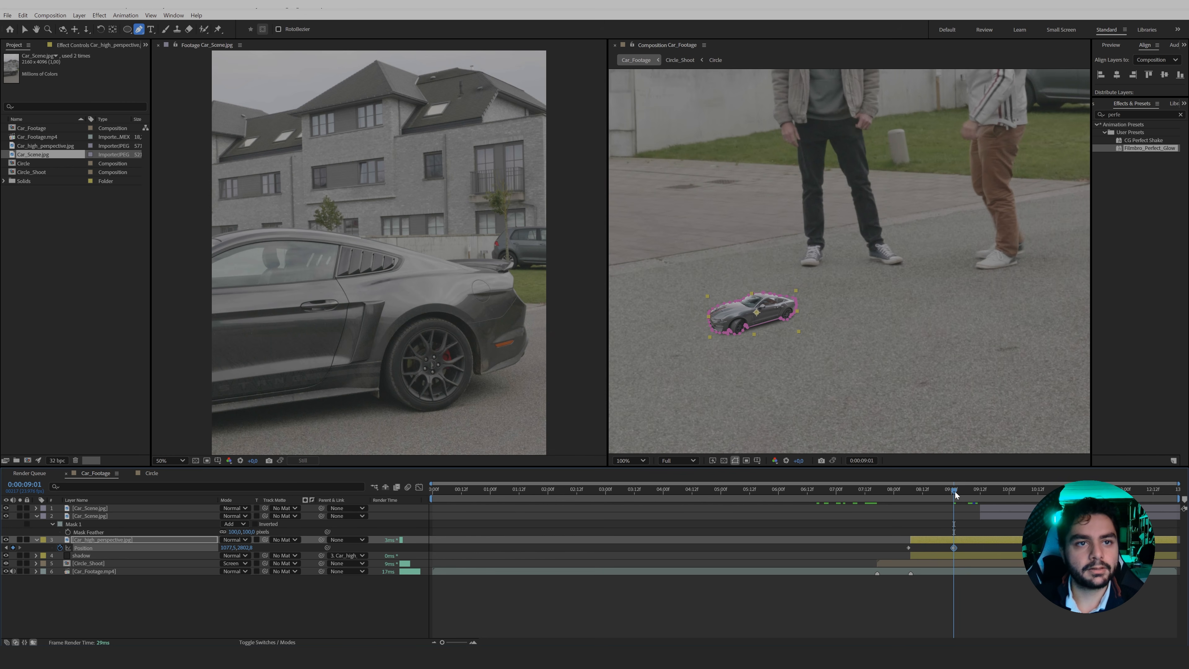
At 0:00:09:12, keyframe the Car_high_perspective layer's scale at about 96.8% and move the enlarged car over the full-size car.
left_click_drag(955, 491, 981, 497)
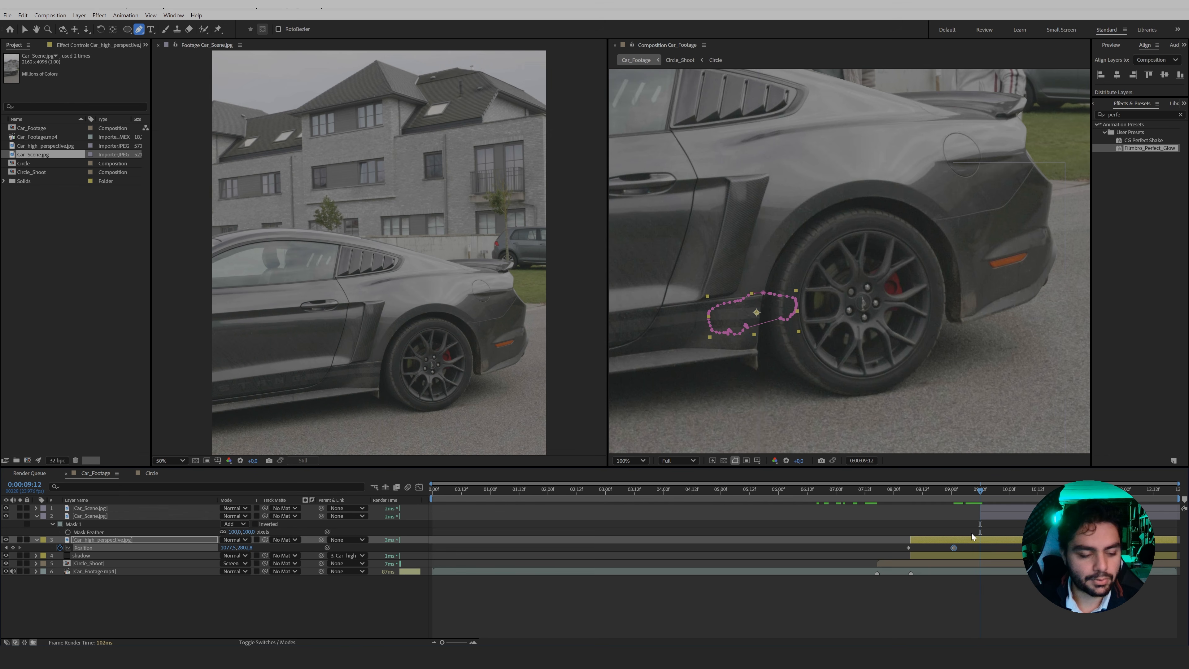
key("shift+s")
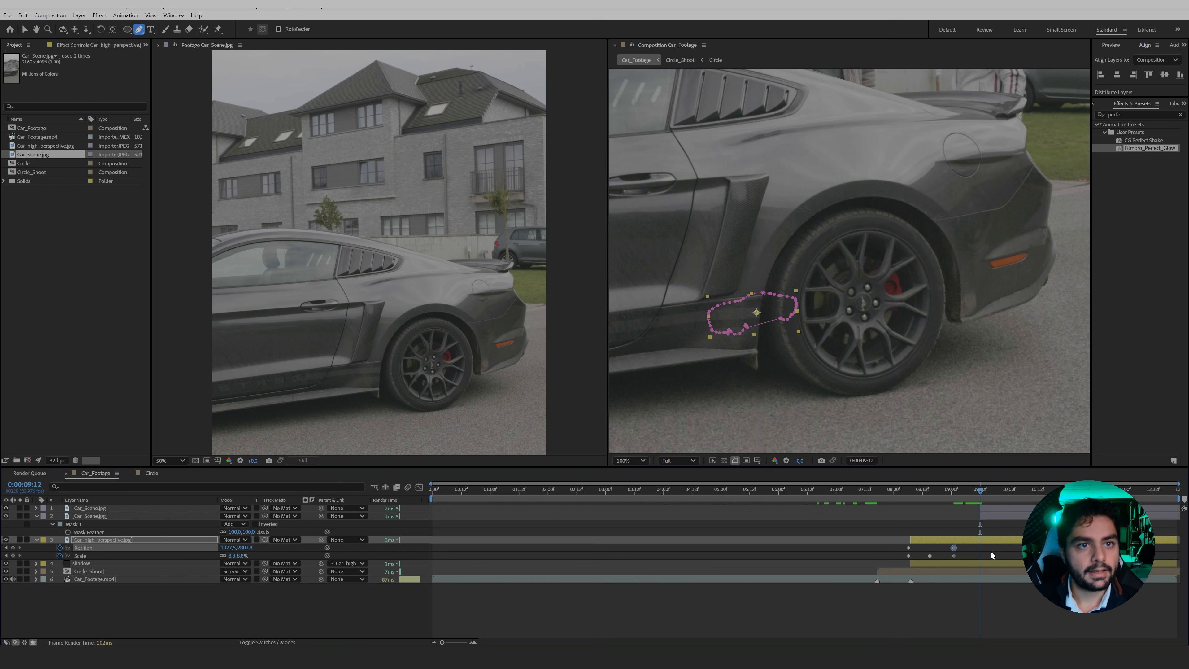
left_click_drag(246, 556, 283, 556)
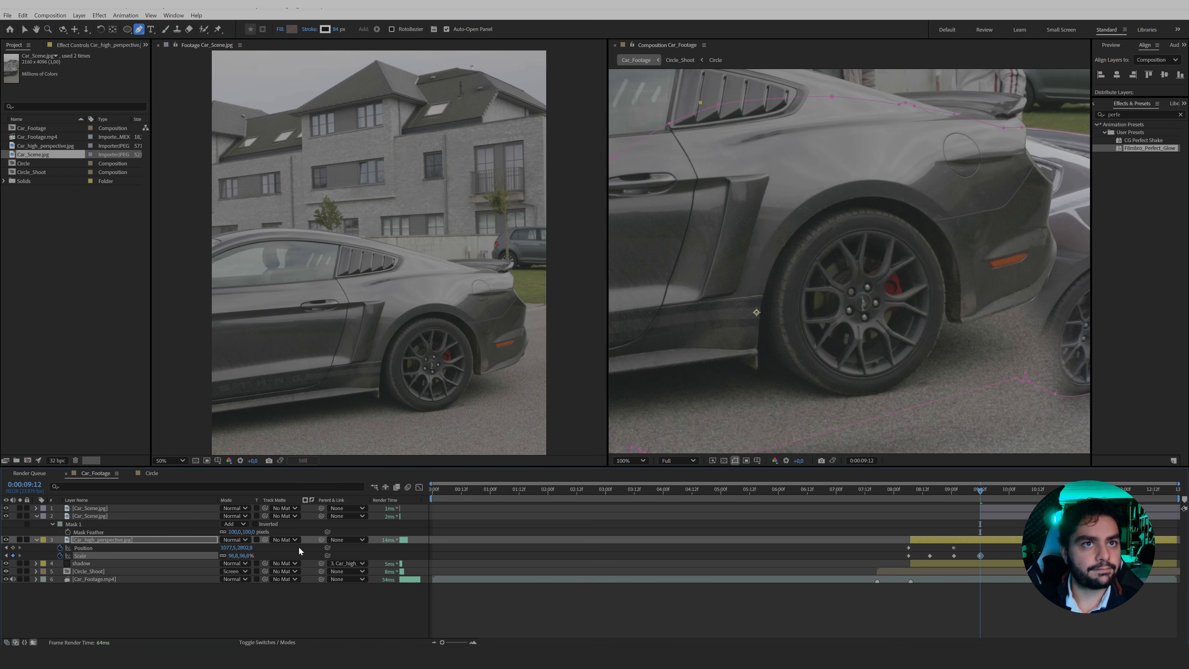
key("v")
scroll(771, 340, "down", 1)
left_click_drag(770, 342, 678, 314)
Start Rotation keyframing on Car_high_perspective with its first keyframe at 0:00:09:01, and rotate the car at 0:00:09:12 to follow the full-size car's angle.
key("shift+r")
left_click(60, 564)
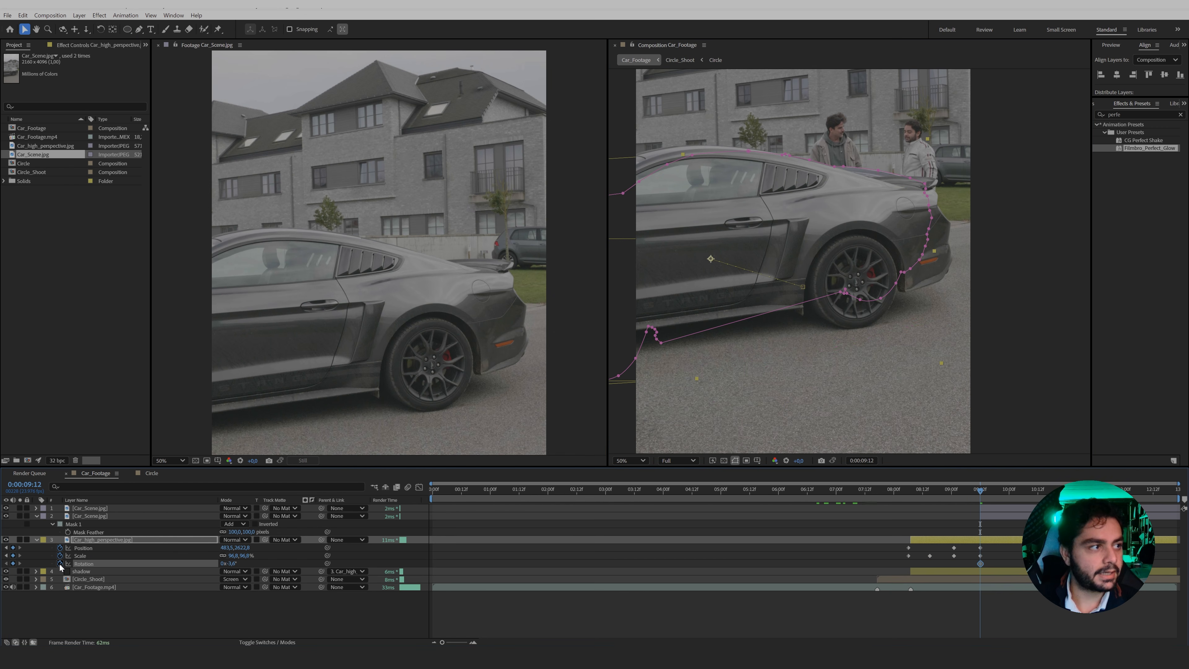
left_click_drag(981, 563, 955, 563)
key("w")
mouse_move(858, 239)
left_mouse_down()
mouse_move(866, 246)
mouse_move(852, 249)
left_mouse_up()
key("v")
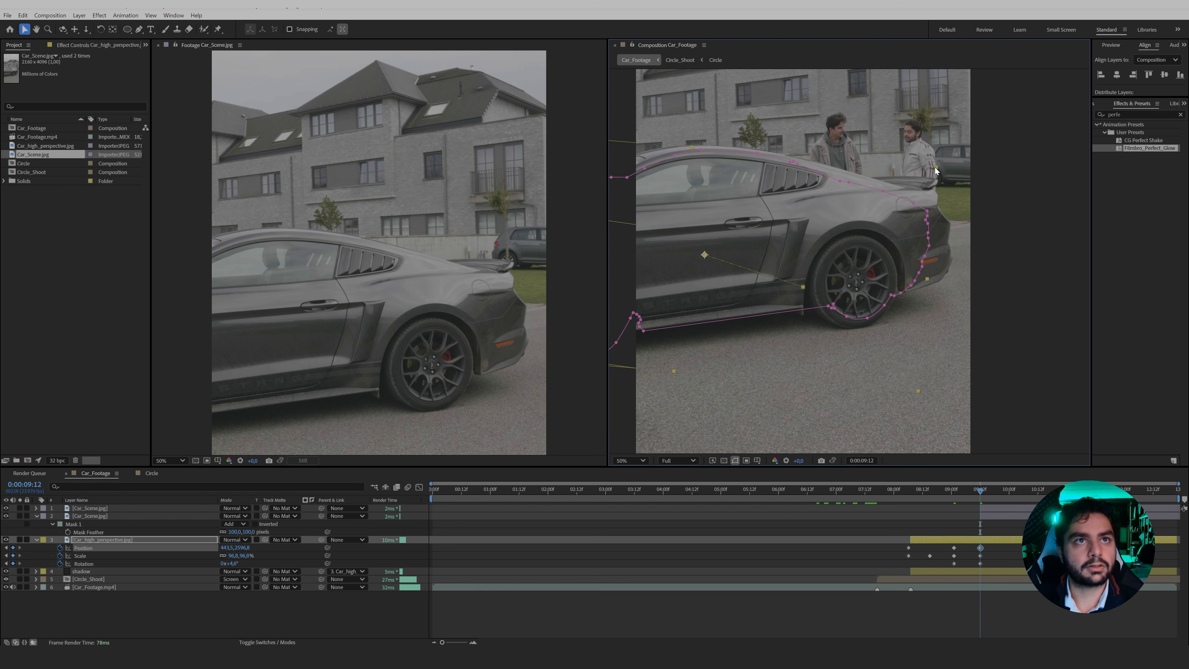
Enlarge Car_high_perspective to about 107.5% at 0:00:09:12 and fine-tune its rotation and position to match the full-size car's outline.
left_click_drag(935, 167, 909, 194)
key("w")
left_click_drag(733, 207, 731, 204)
key("v")
left_click_drag(739, 199, 736, 201)
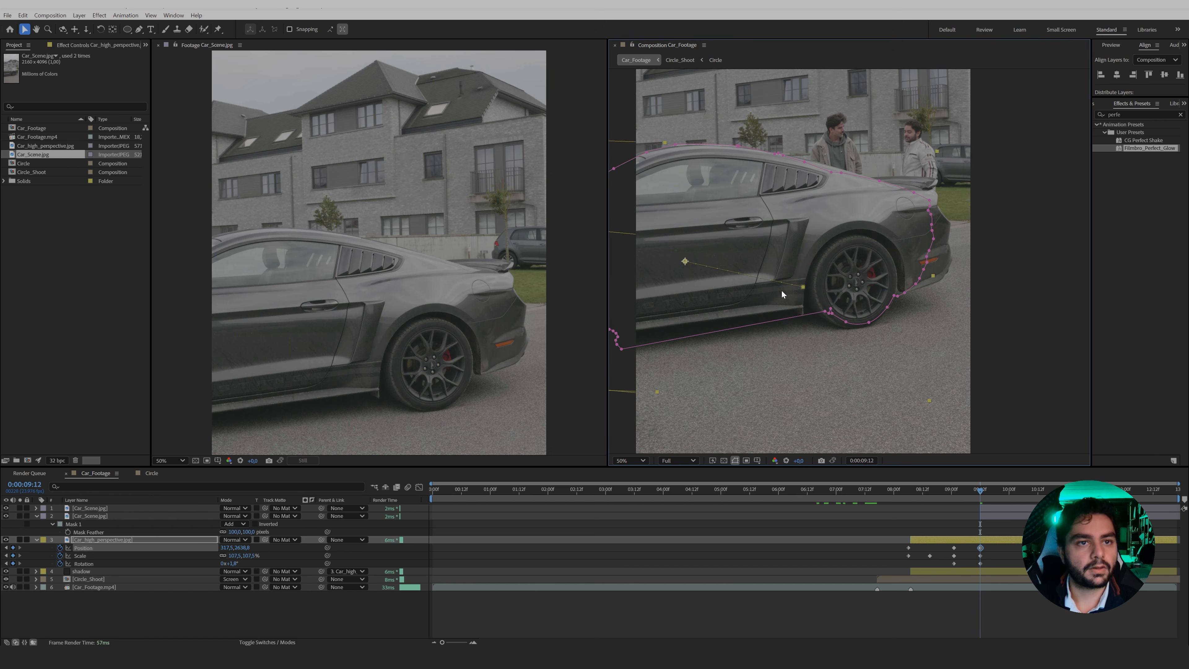
Add Position and Rotation keyframes to the upper Car_Scene layer at 0:00:09:22.
mouse_move(970, 487)
left_mouse_down()
mouse_move(952, 493)
mouse_move(980, 502)
left_mouse_up()
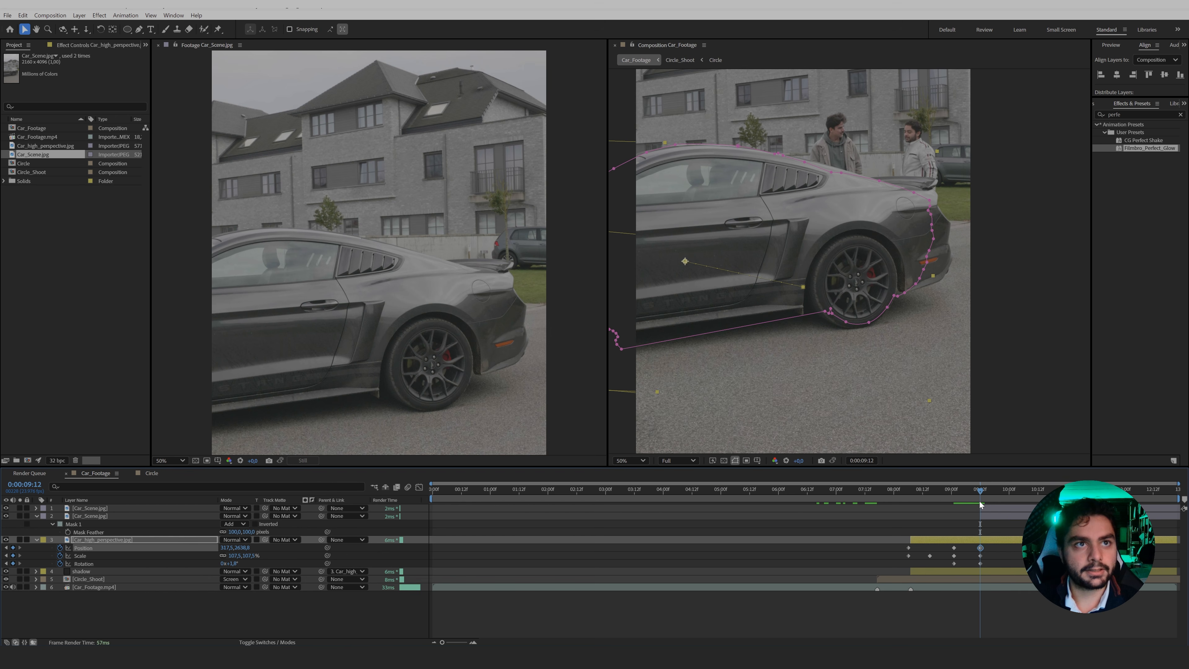
left_click(980, 506)
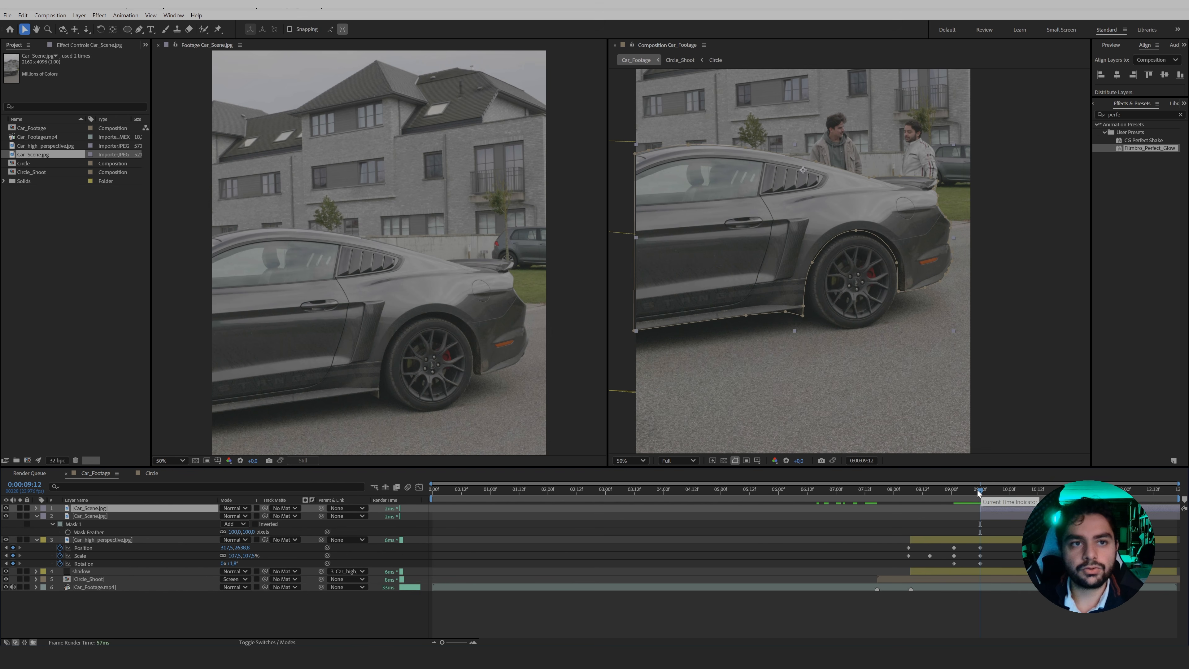
key("shift+Page_Down")
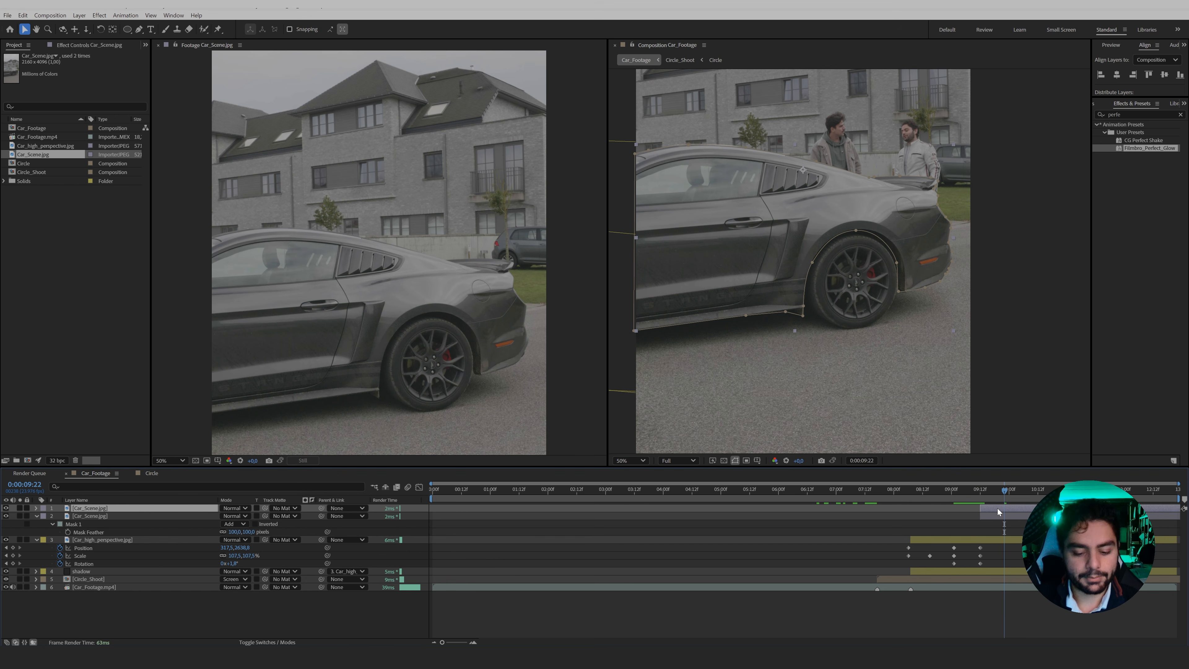
key("p")
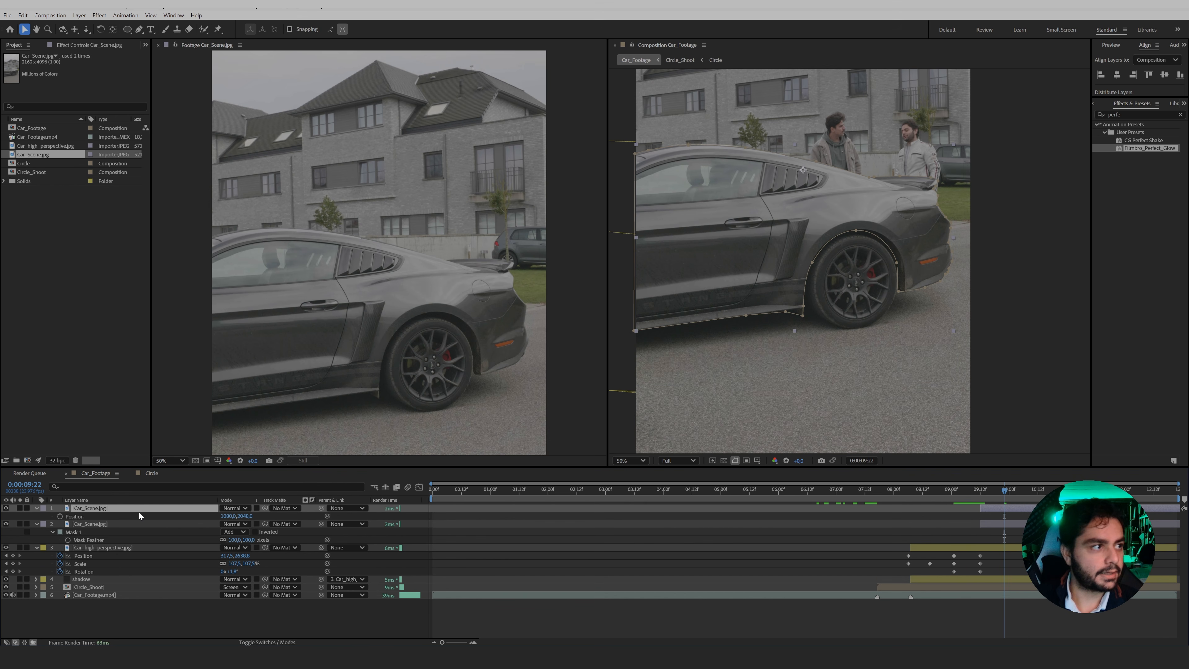
key("shift+r")
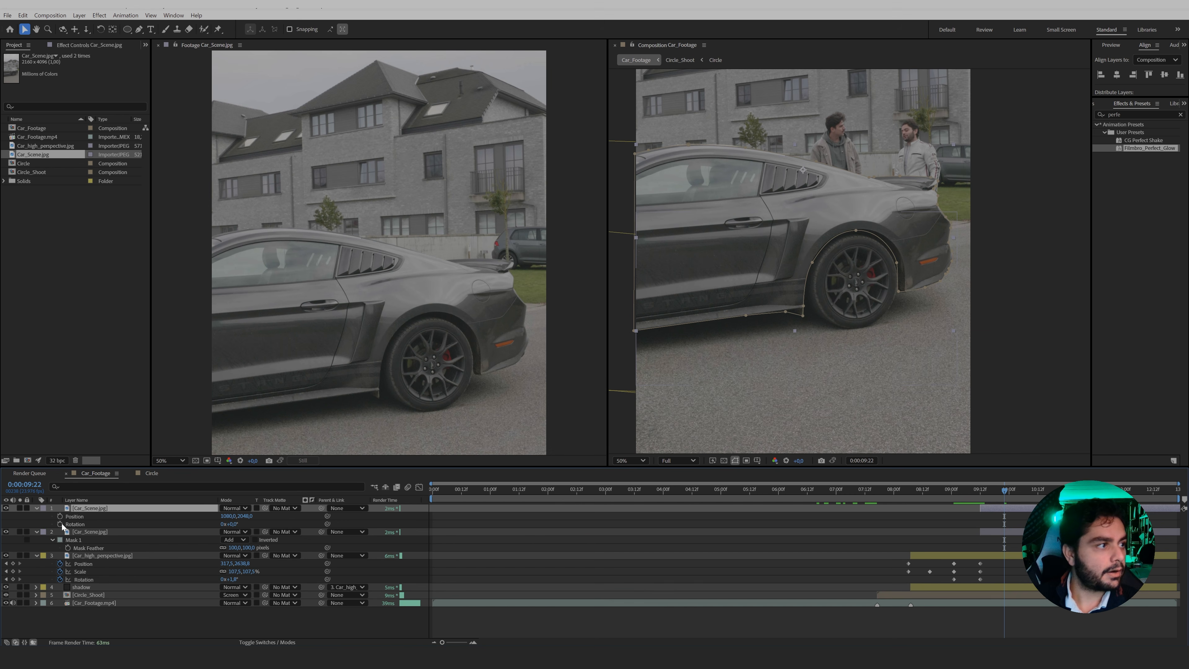
left_click(60, 516)
left_click(59, 524)
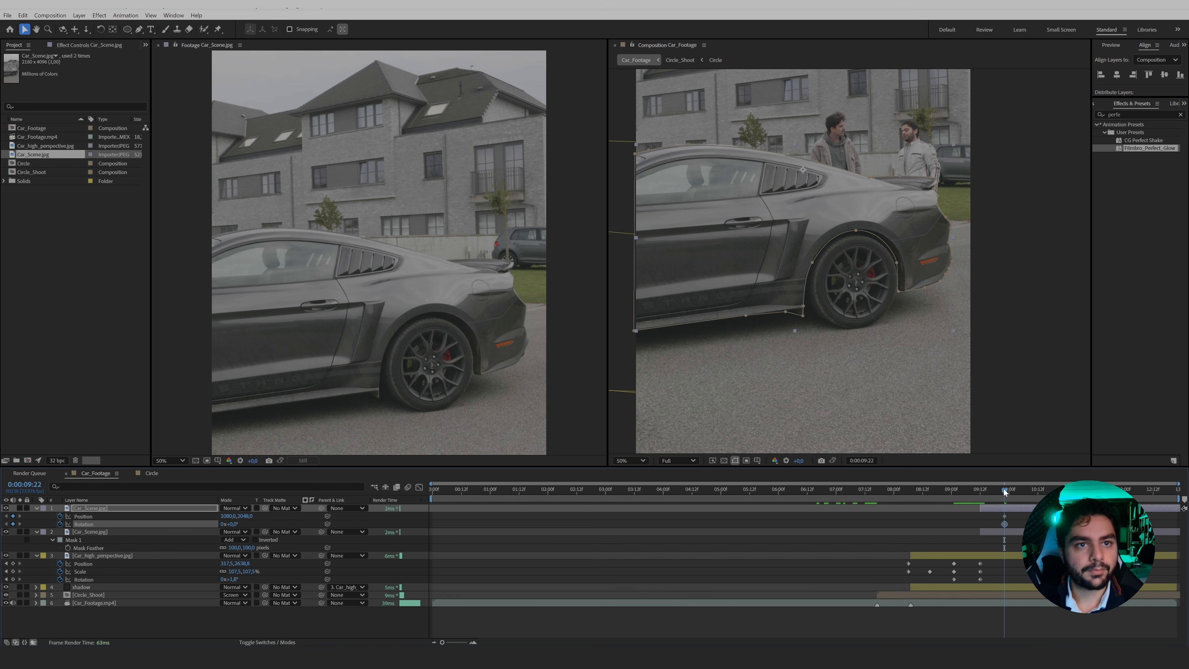
At 0:00:09:12, offset the upper Car_Scene layer slightly downward and rotate it about 3 degrees to keyframe a settling motion of the car body.
left_click_drag(1003, 489, 980, 495)
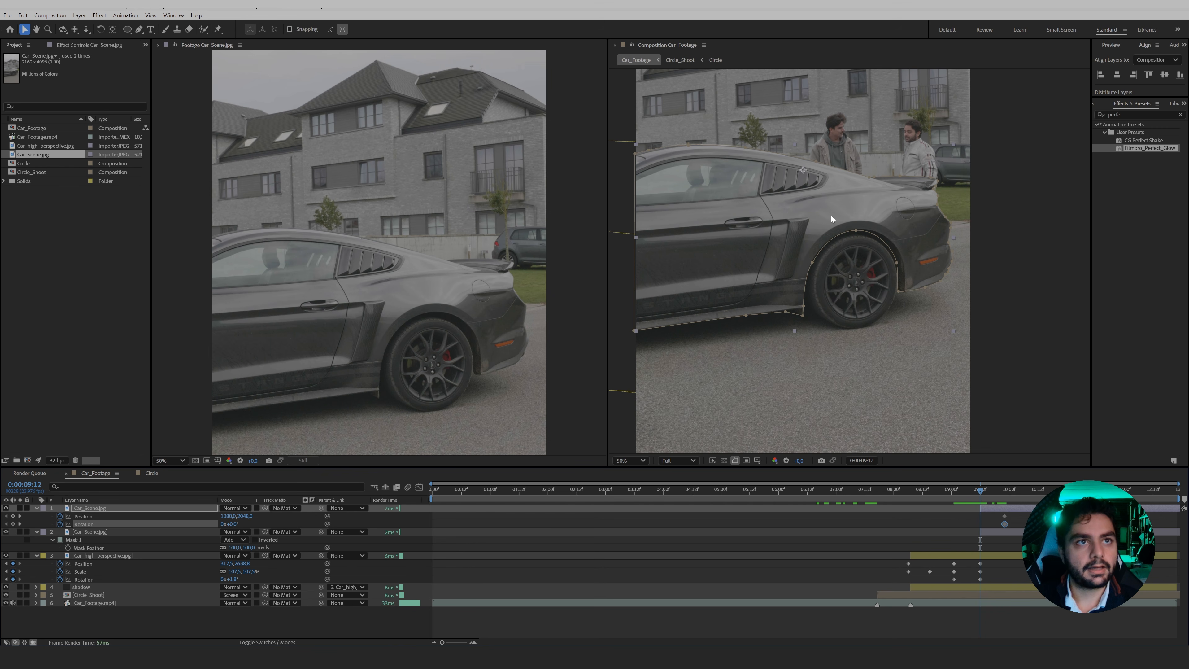
left_click_drag(799, 218, 799, 226)
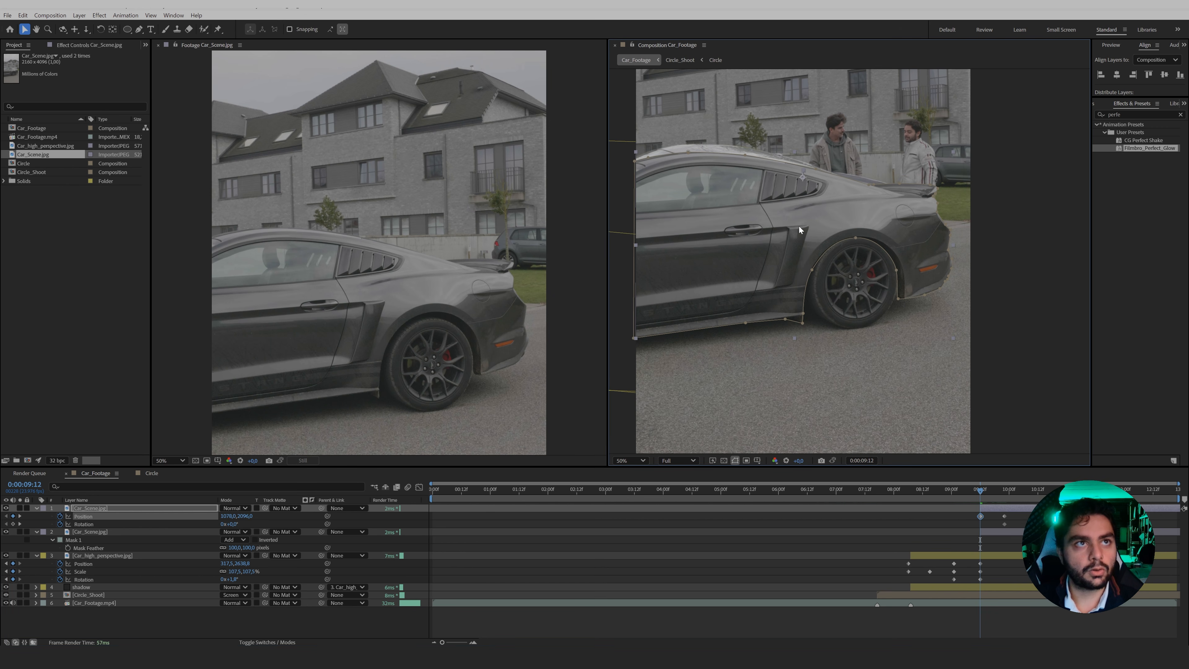
key("w")
left_click_drag(874, 220, 883, 229)
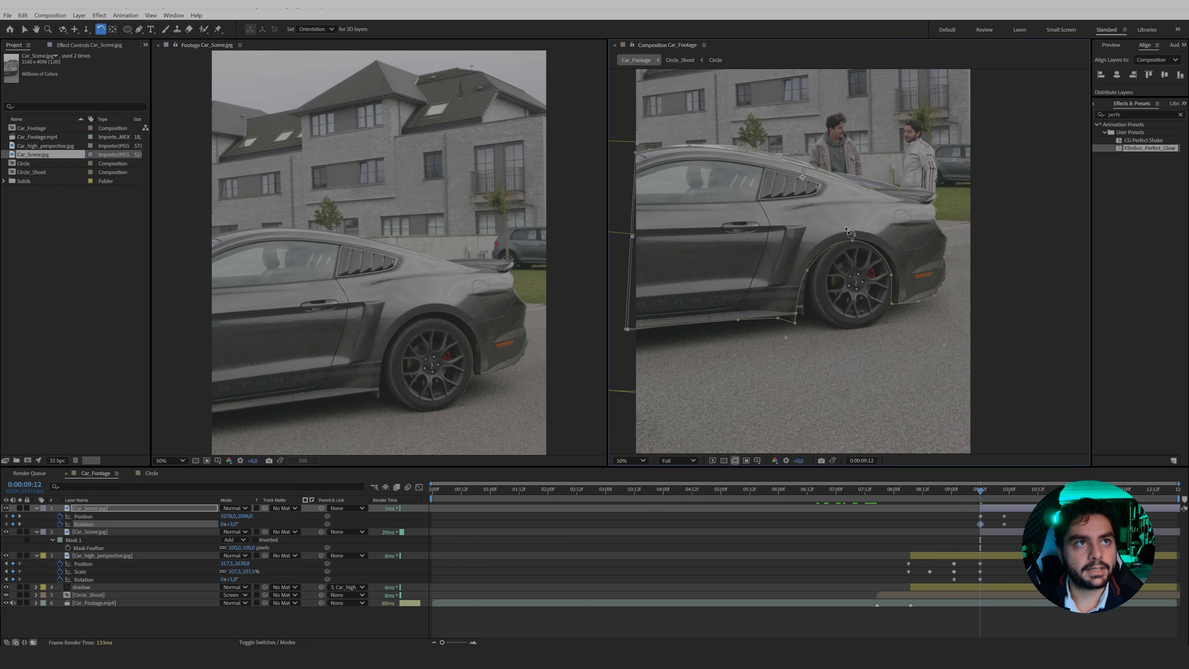
key("v")
left_click_drag(785, 220, 787, 224)
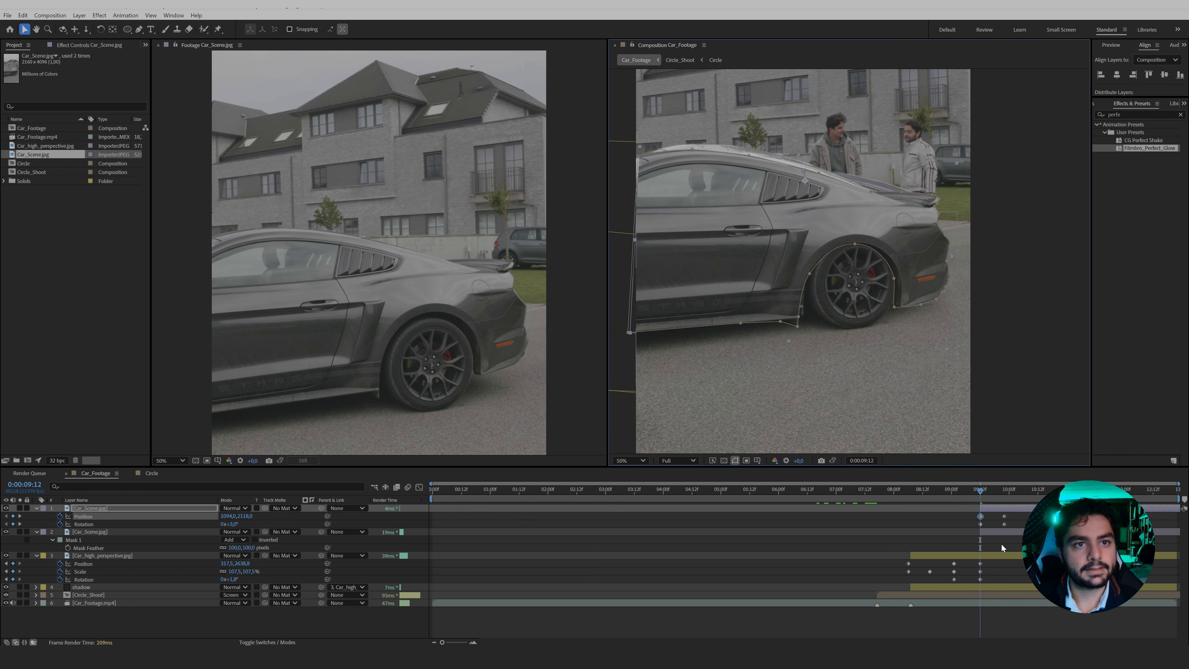
Trim the ends of the Car_high_perspective and shadow layers to 0:00:09:12.
left_click(991, 556)
left_click(990, 586, "shift")
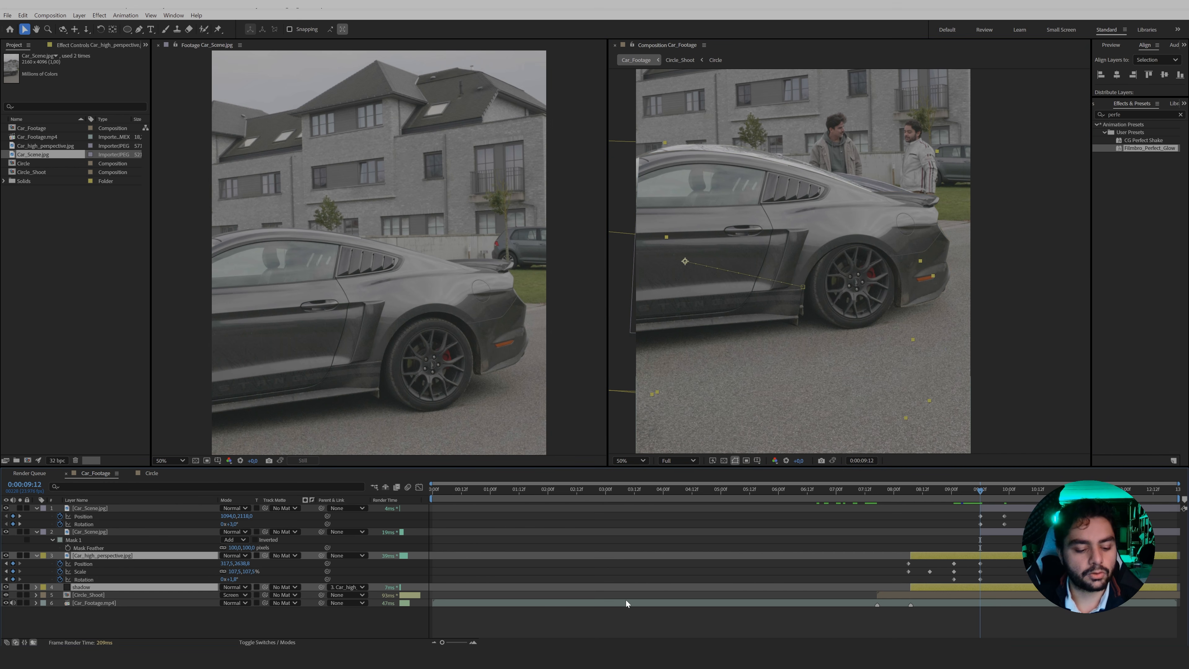
left_click(808, 632)
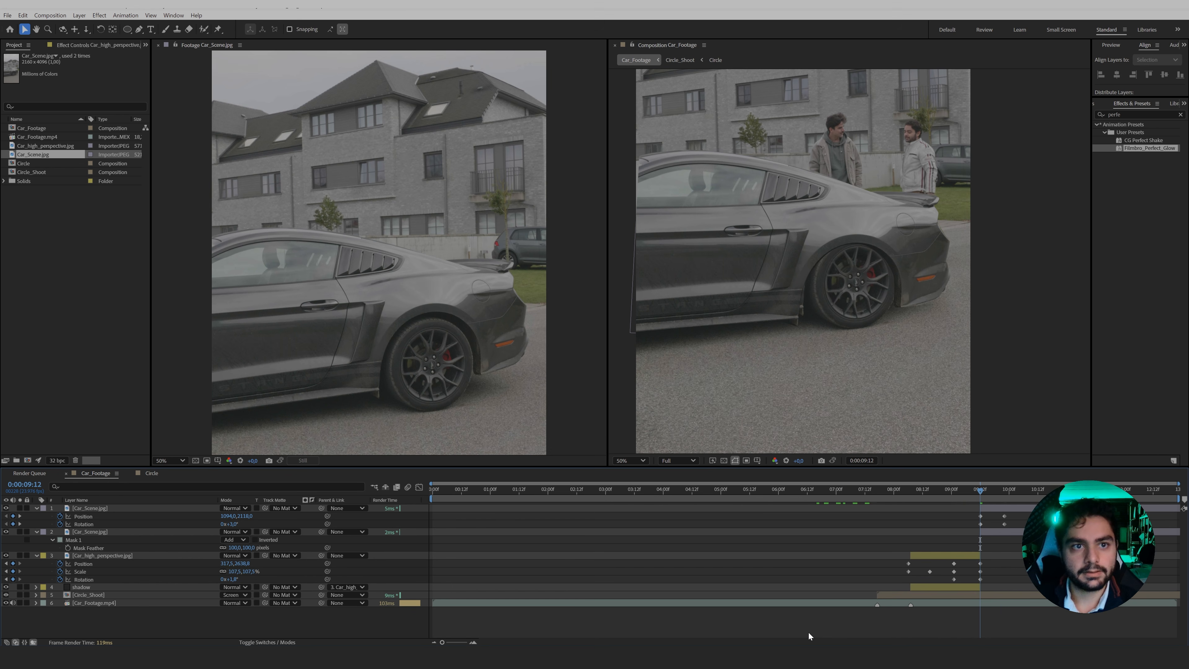
Step through the frames around 0:00:09:12 to check the switch from the growing car to the full-size car.
key("Page_Up")
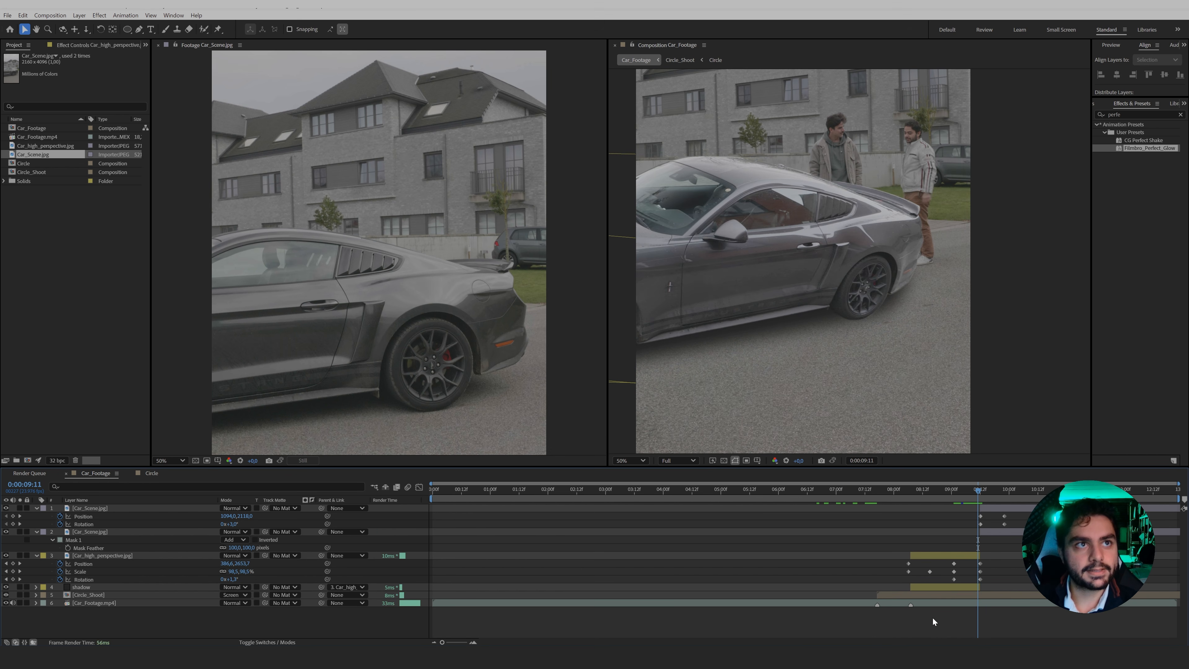
key("Page_Down")
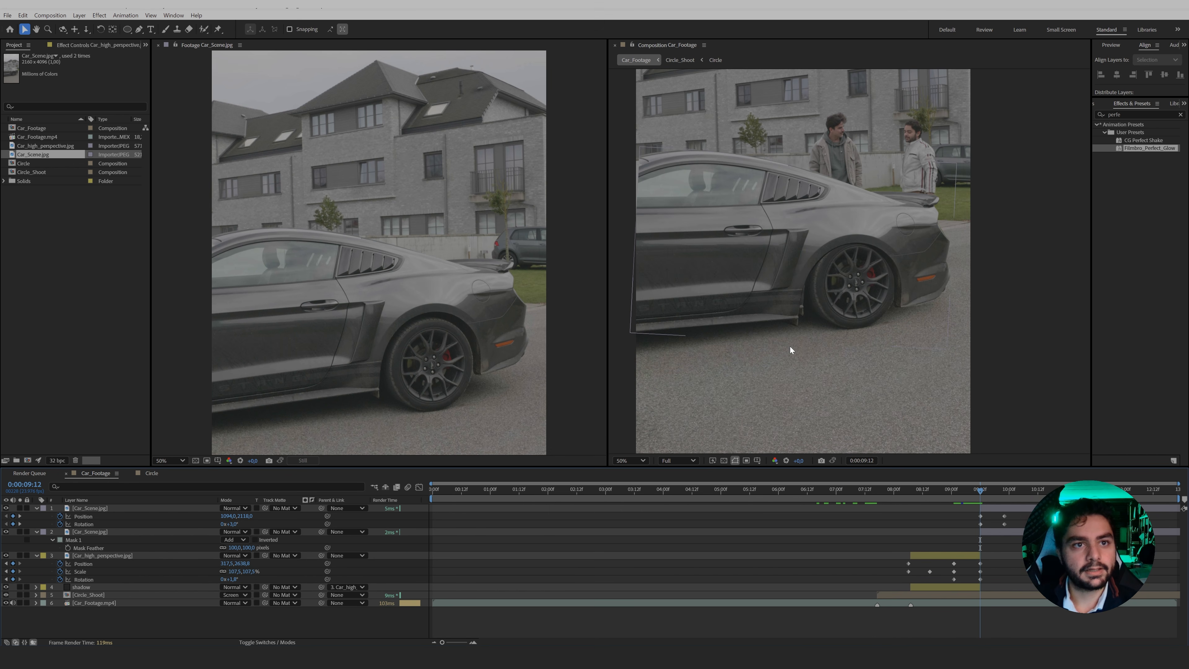
key("Page_Down")
key("Page_Down")
key("Page_Down")
key("Page_Down")
key("Page_Down")
key("Page_Down")
key("Page_Down")
key("Page_Down")
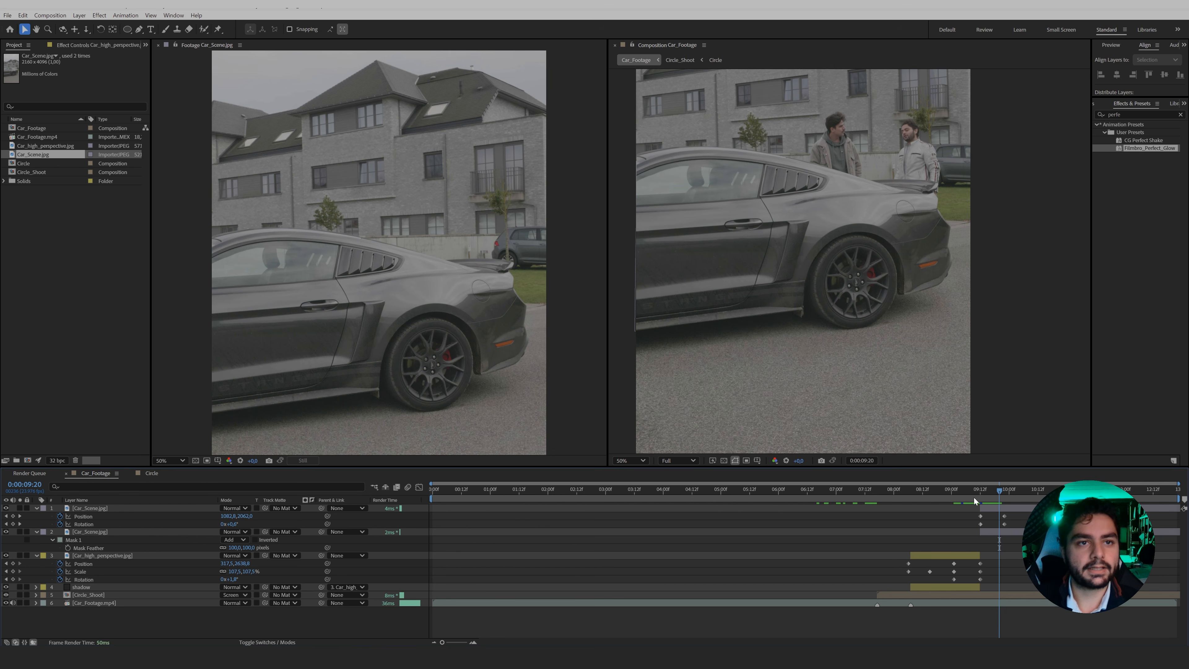
left_click(967, 494)
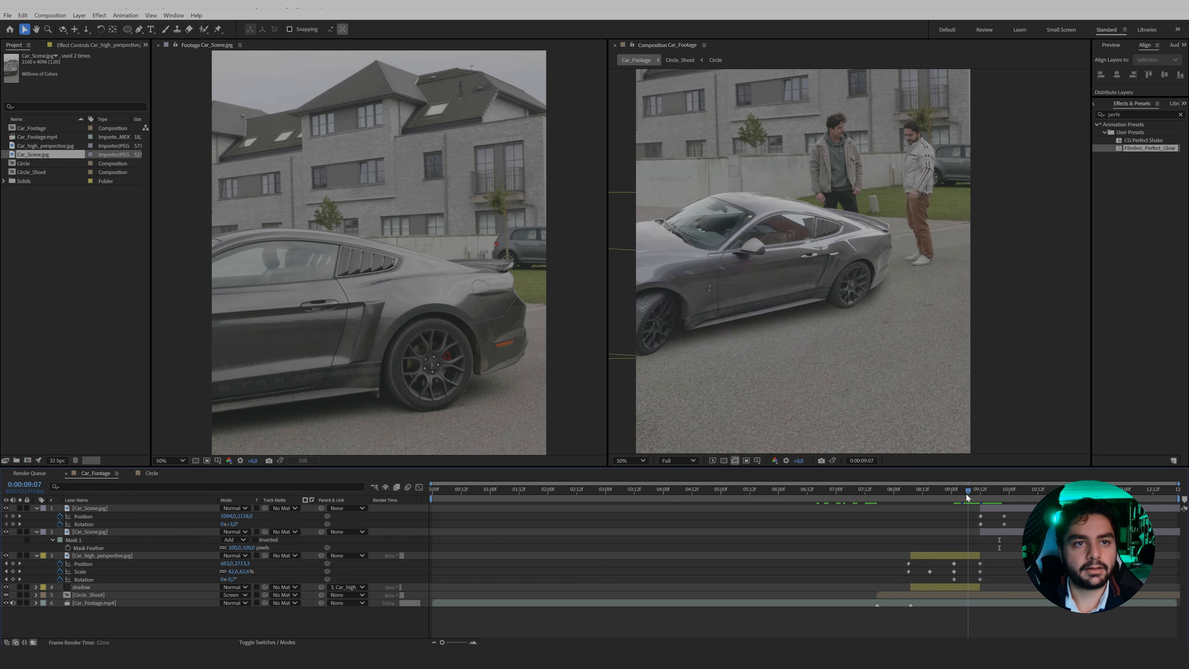
left_click_drag(966, 495, 965, 506)
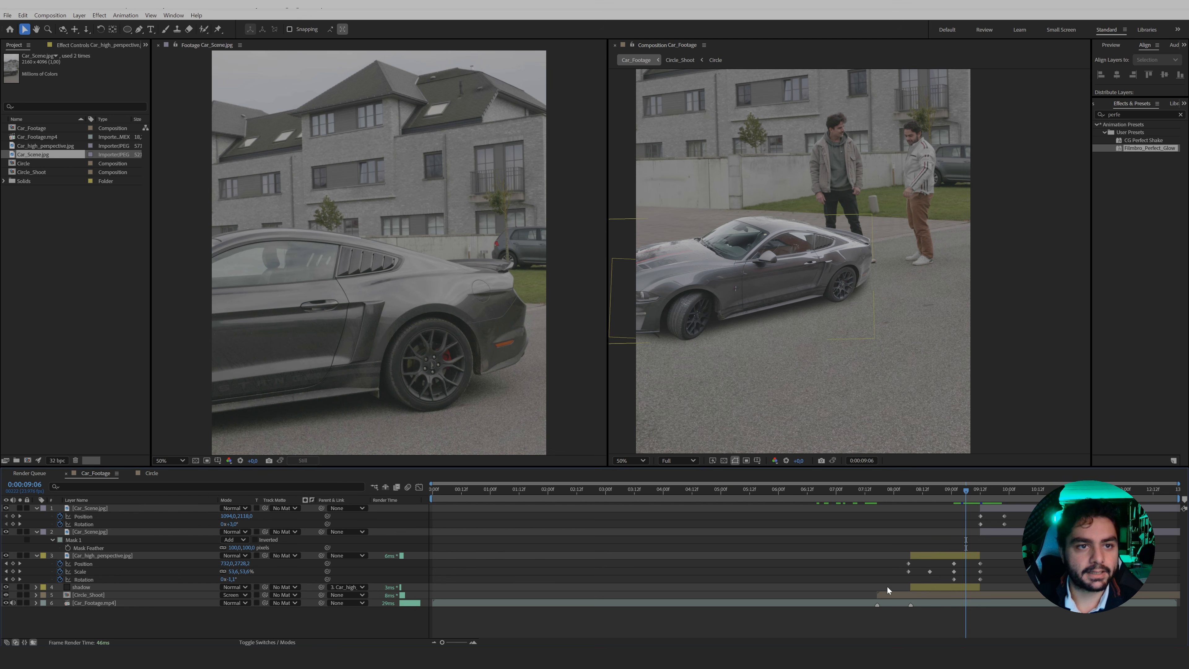
Enable motion blur on the Car_high_perspective layer and preview it at 0:00:09:08.
left_click(252, 643)
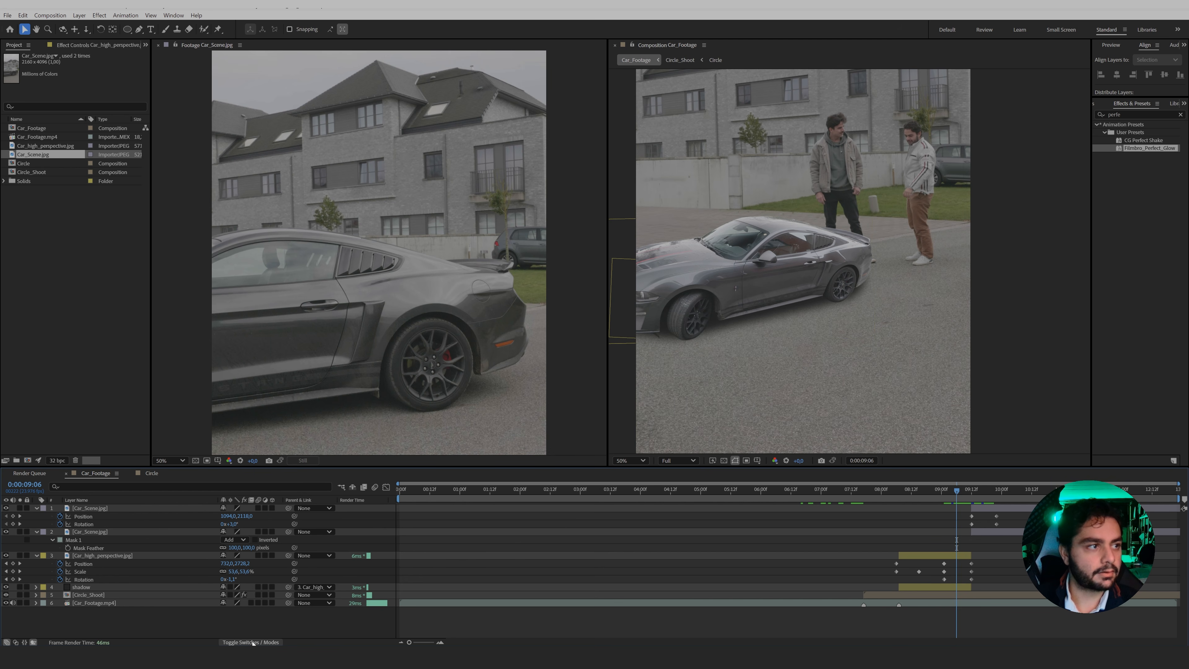
left_click(89, 557)
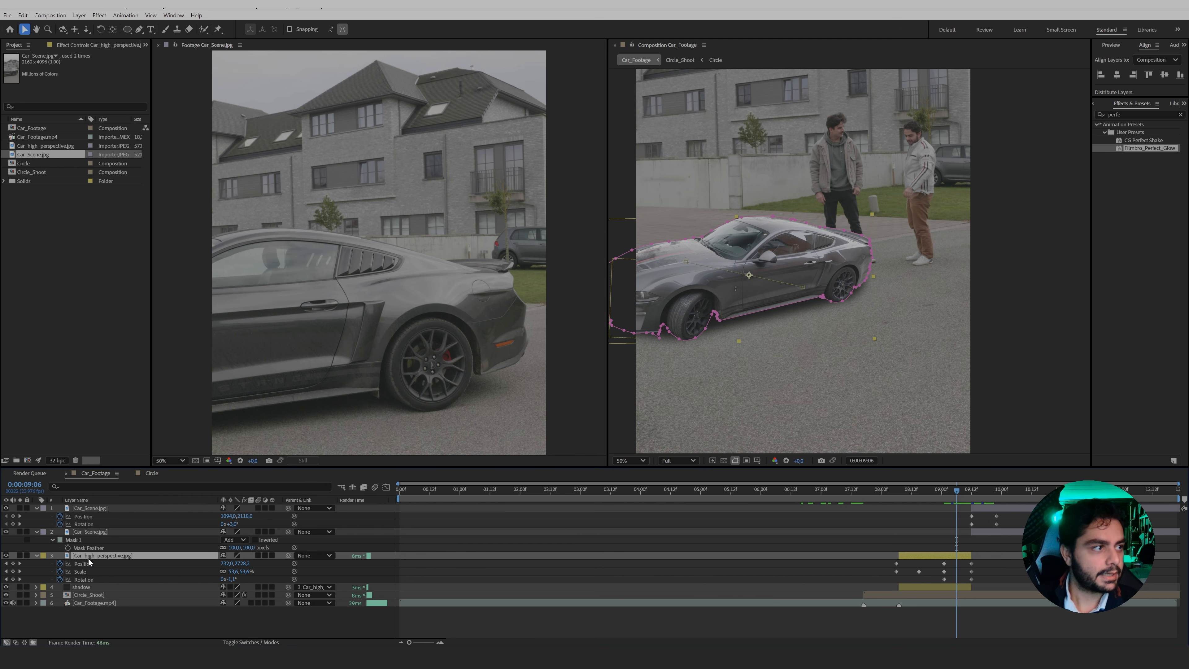
left_click(259, 555)
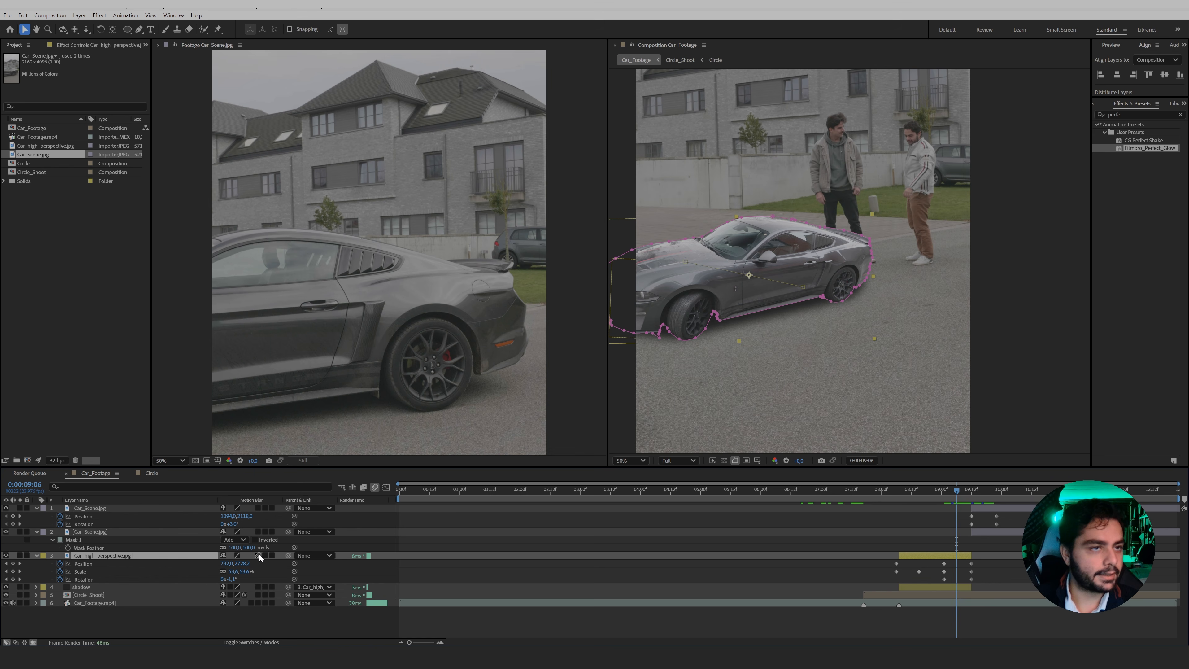
left_click_drag(956, 490, 963, 492)
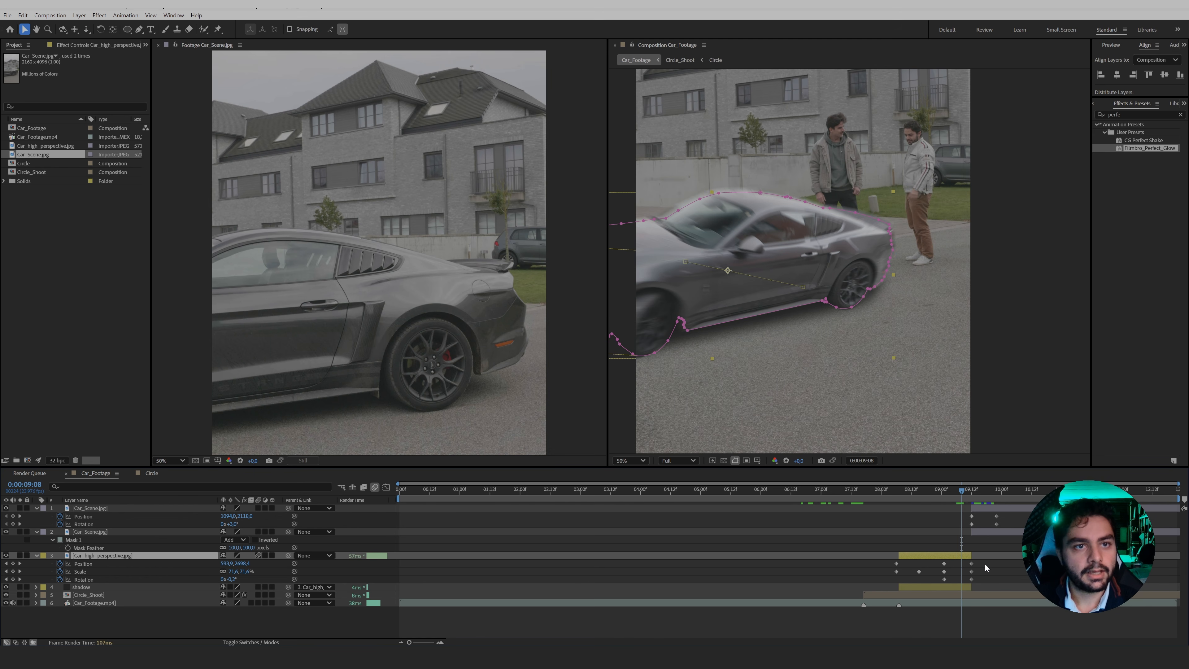
Move Car_high_perspective's last Position, Scale and Rotation keyframes earlier, to about 0:00:09:07.
left_click_drag(990, 564, 959, 581)
left_click_drag(963, 485, 956, 490)
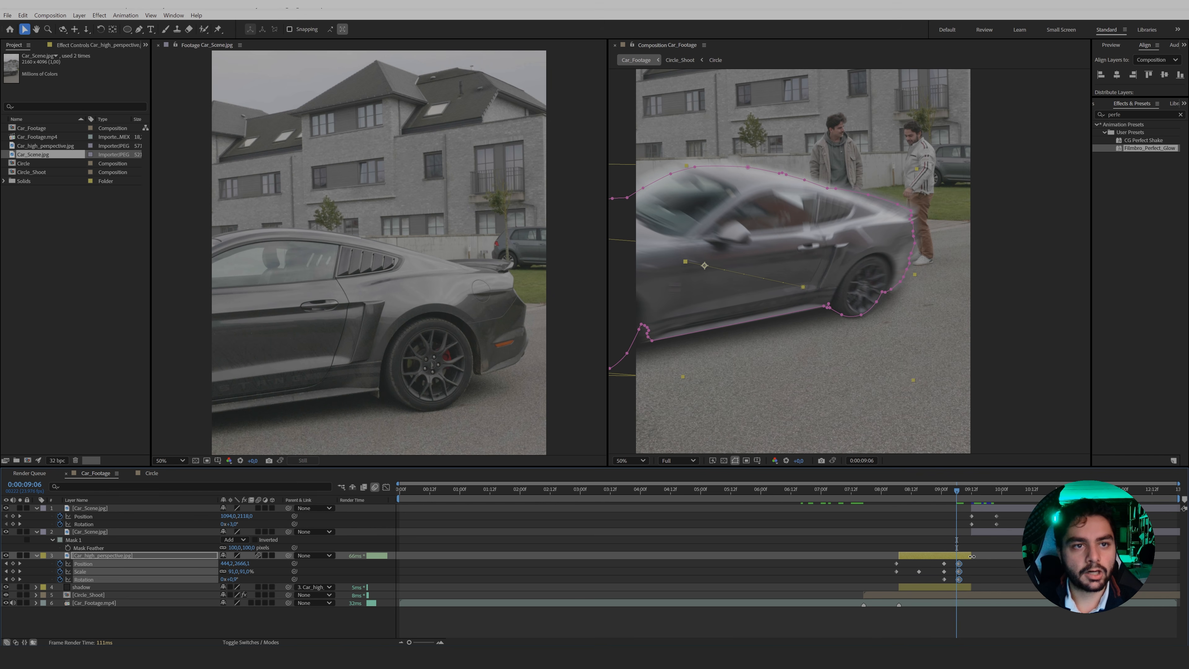
Trim the Car_high_perspective layer's end to 0:00:09:06, shift both Car_Scene layers to start there, and preview from 0:00:08:02.
left_click_drag(971, 556, 957, 557)
left_click(978, 533)
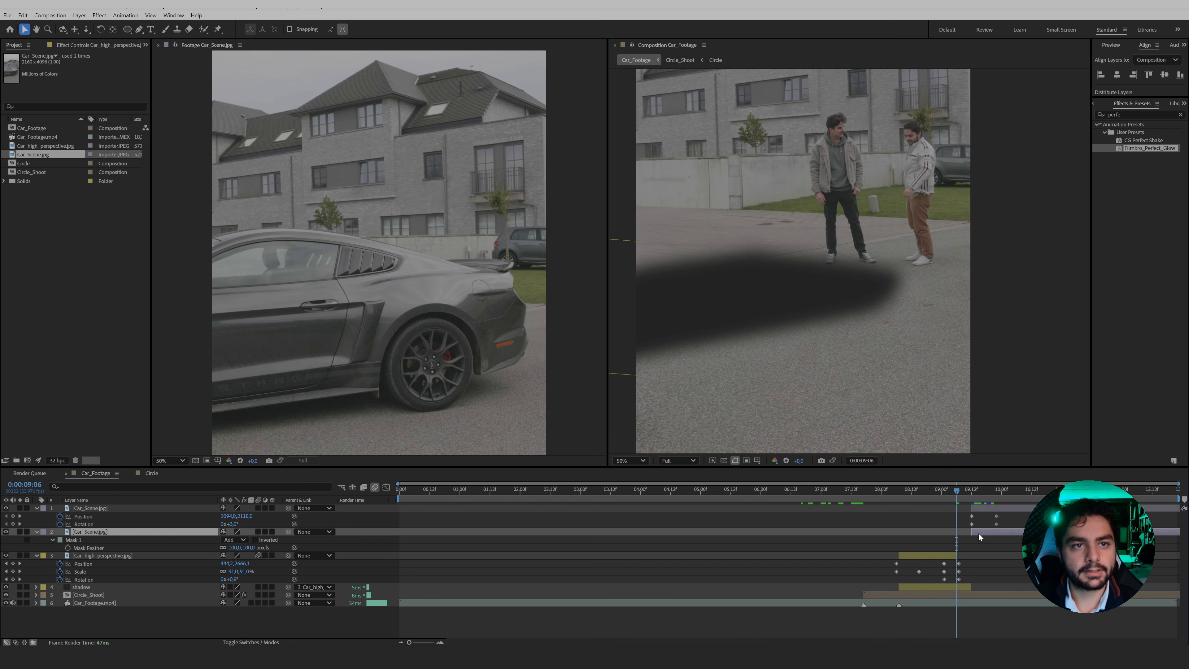
left_click(979, 508, "shift")
left_click_drag(991, 506, 885, 500)
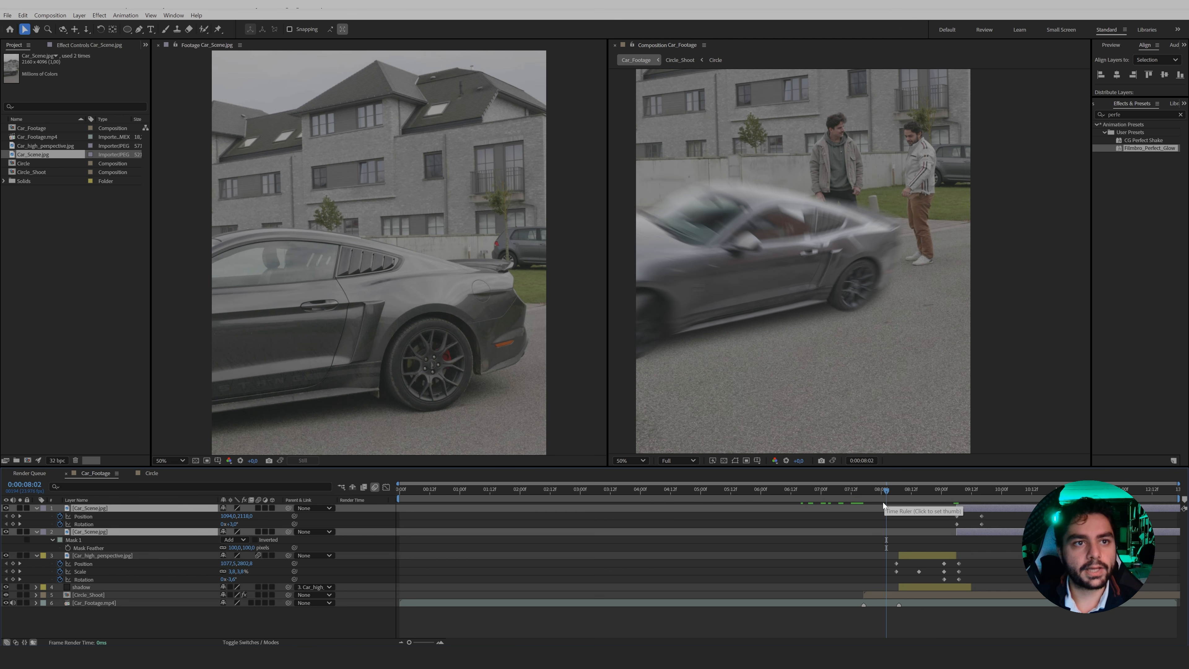
key("space")
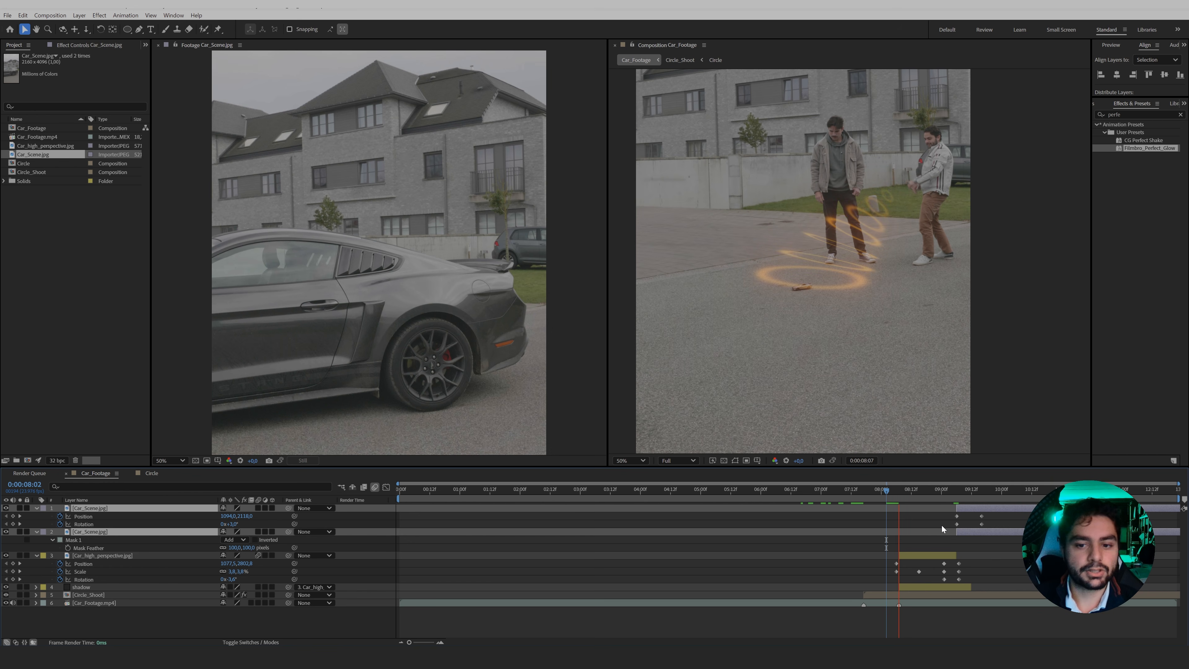
Apply Easy Ease to the upper Car_Scene layer's last Position and Rotation keyframes and preview a work area from 0:00:07:12 to 0:00:09:22.
left_click_drag(999, 514, 973, 529)
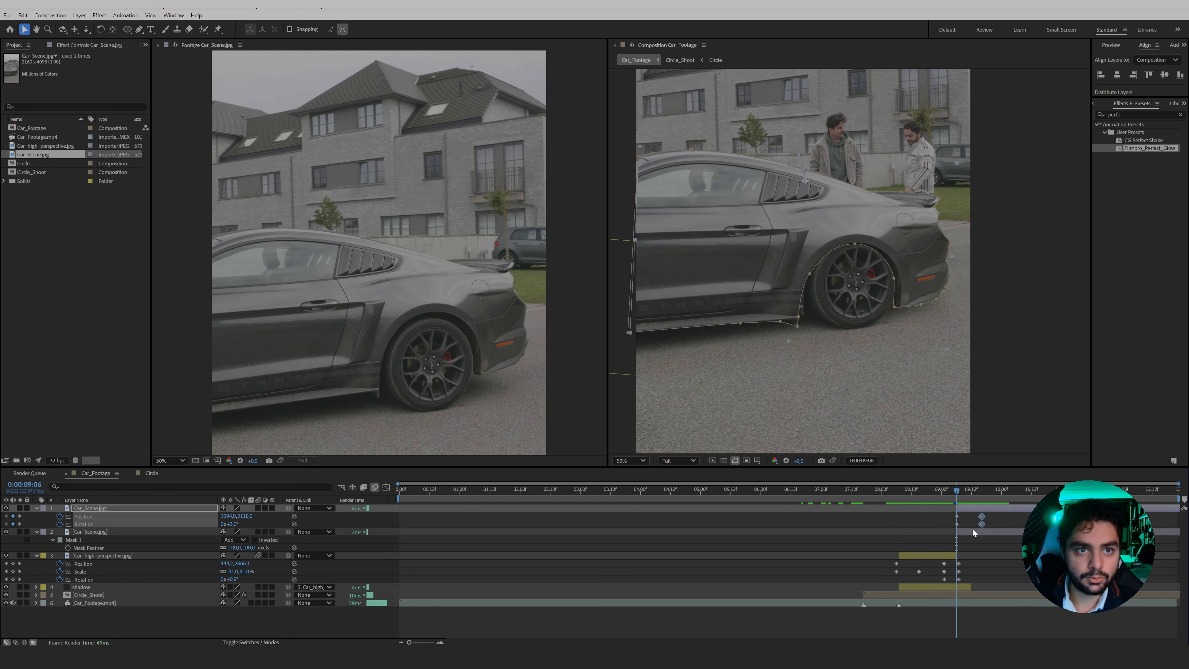
key("F9")
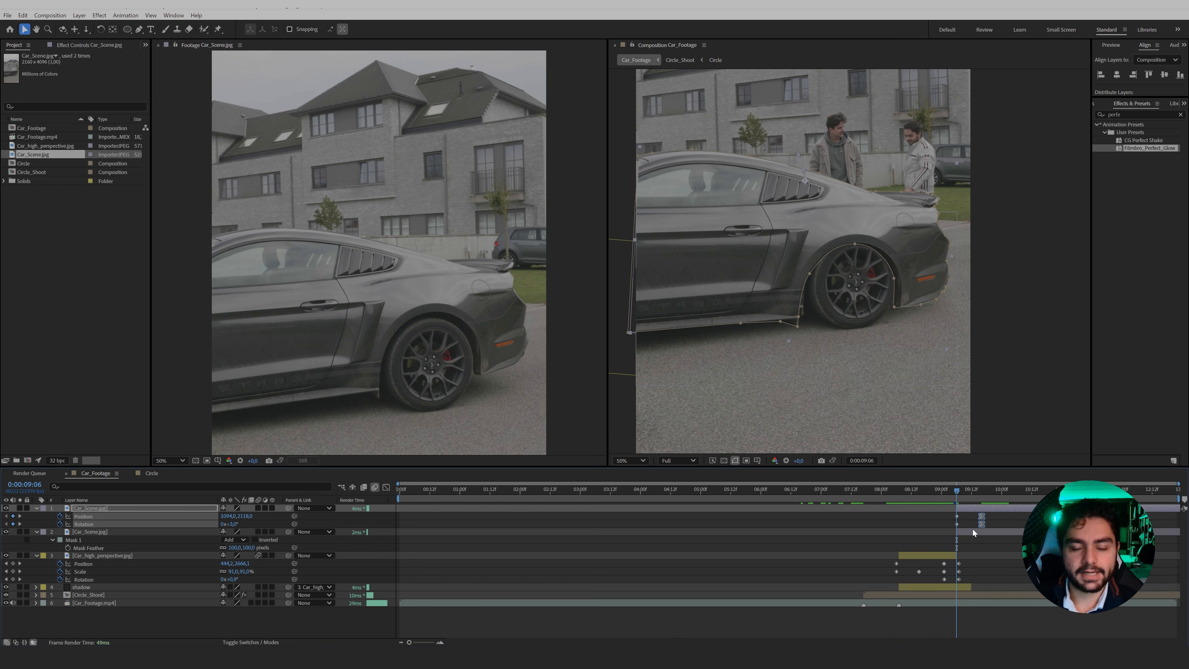
left_click_drag(856, 492, 850, 494)
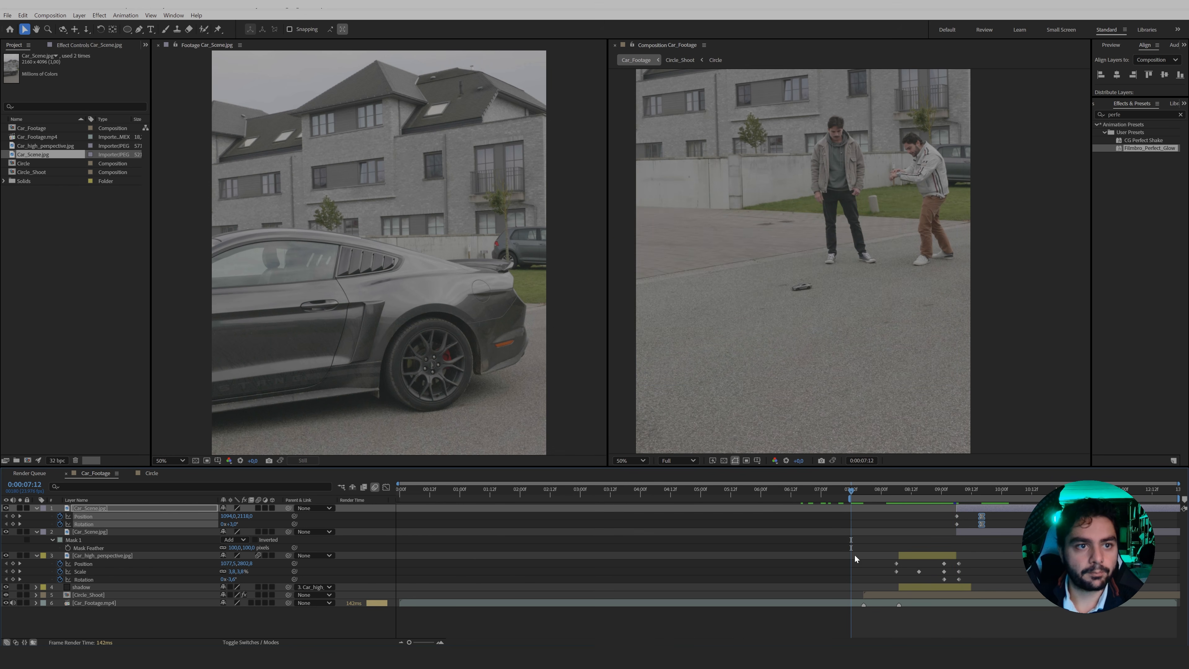
left_click(997, 498)
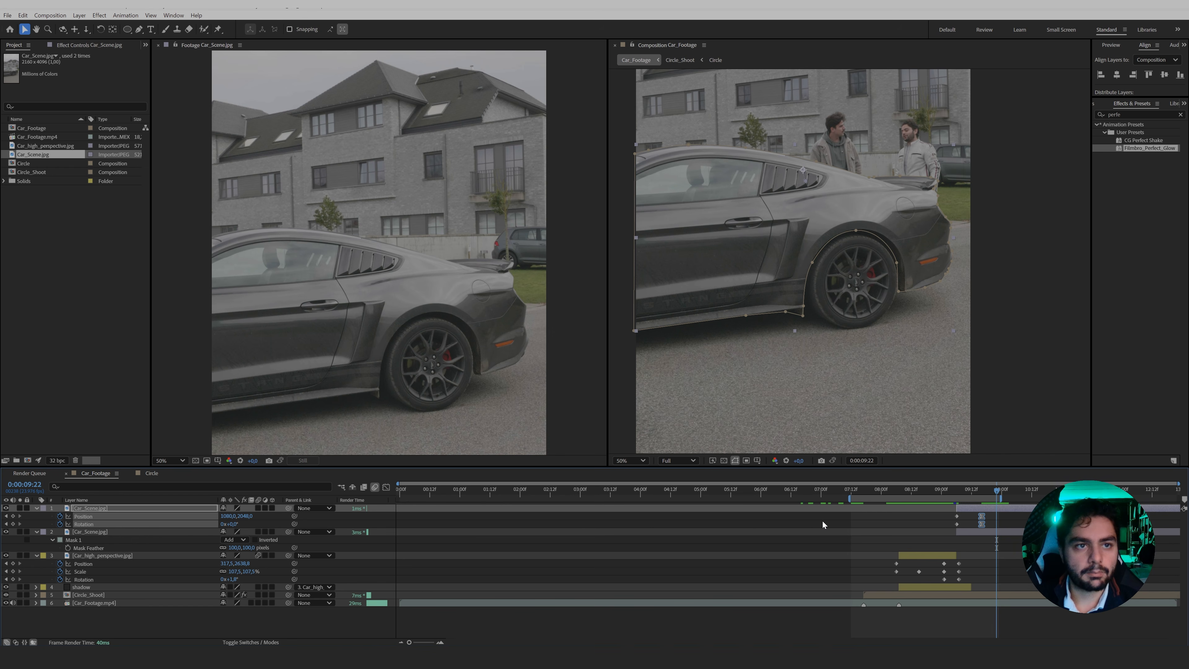
key("space")
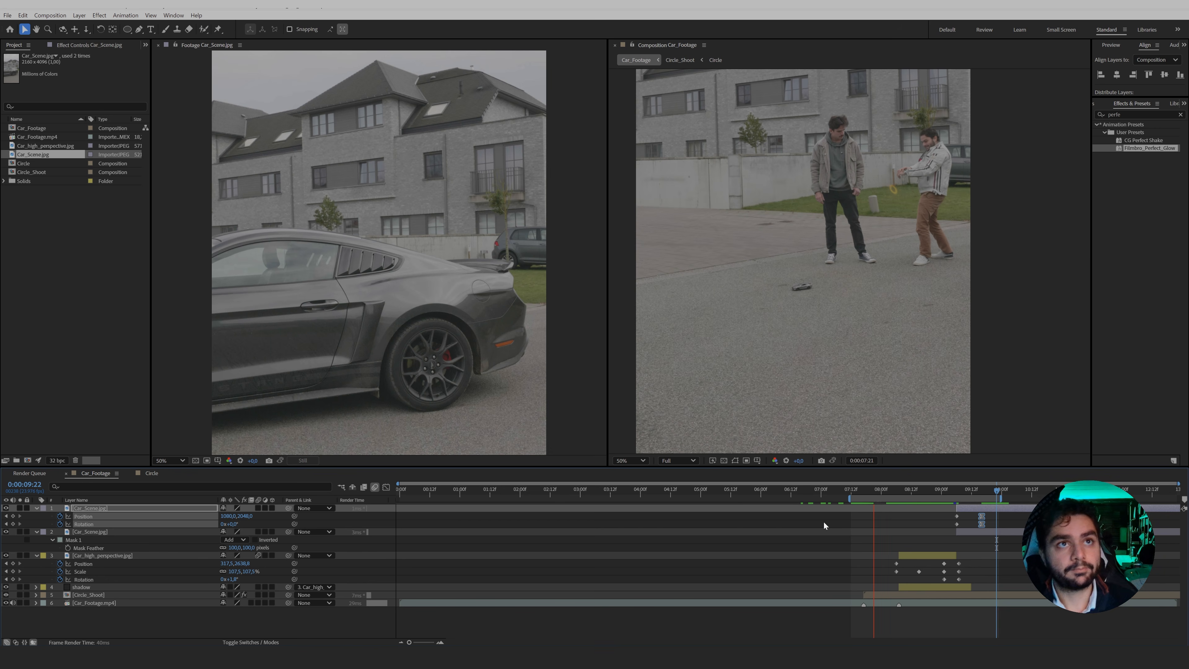
Select the Car_high_perspective layer and go to its second Scale keyframe at 0:00:08:15.
left_click(907, 492)
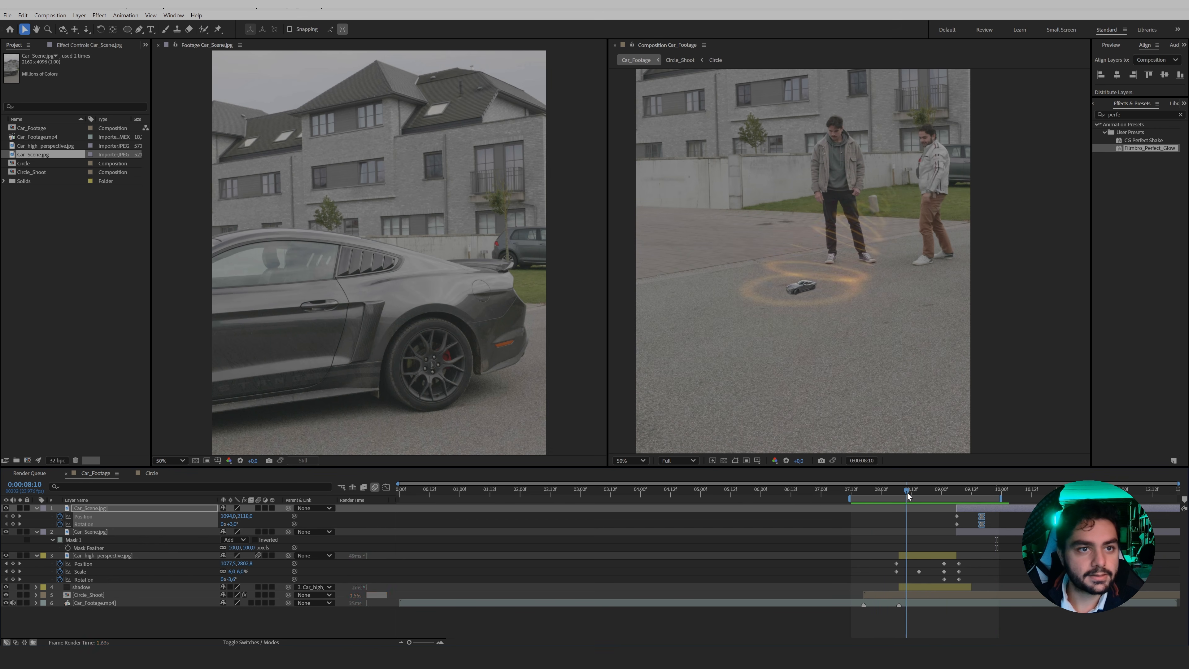
left_click(909, 493)
left_click(98, 556)
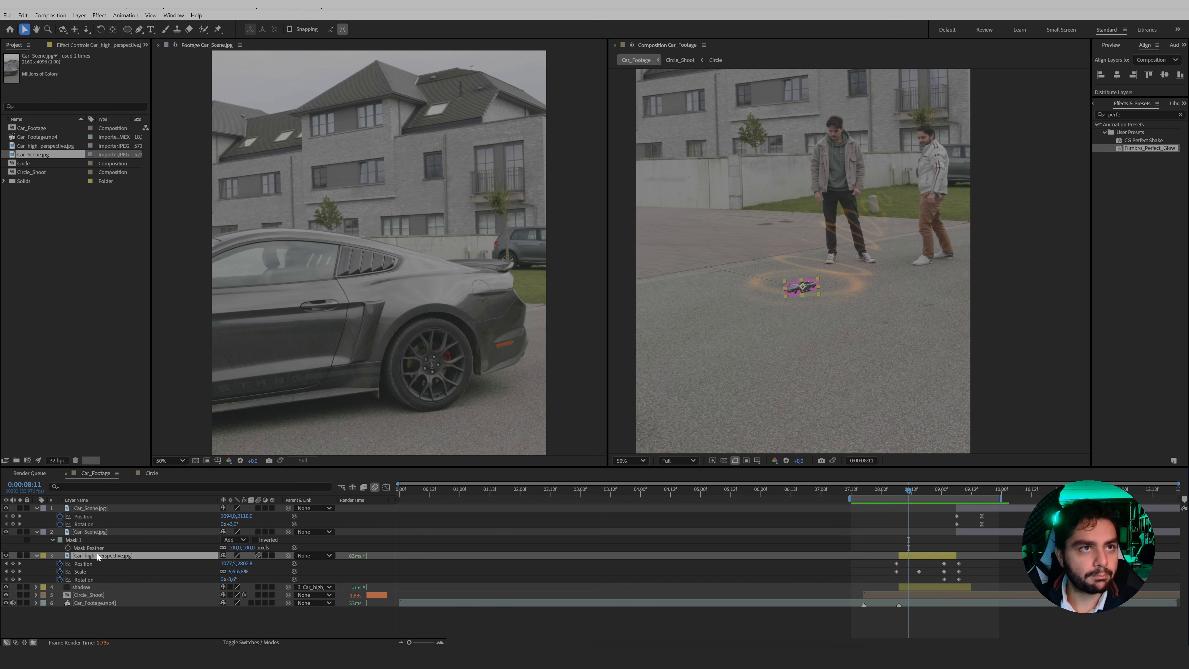
left_click_drag(912, 491, 918, 493)
left_click(97, 572)
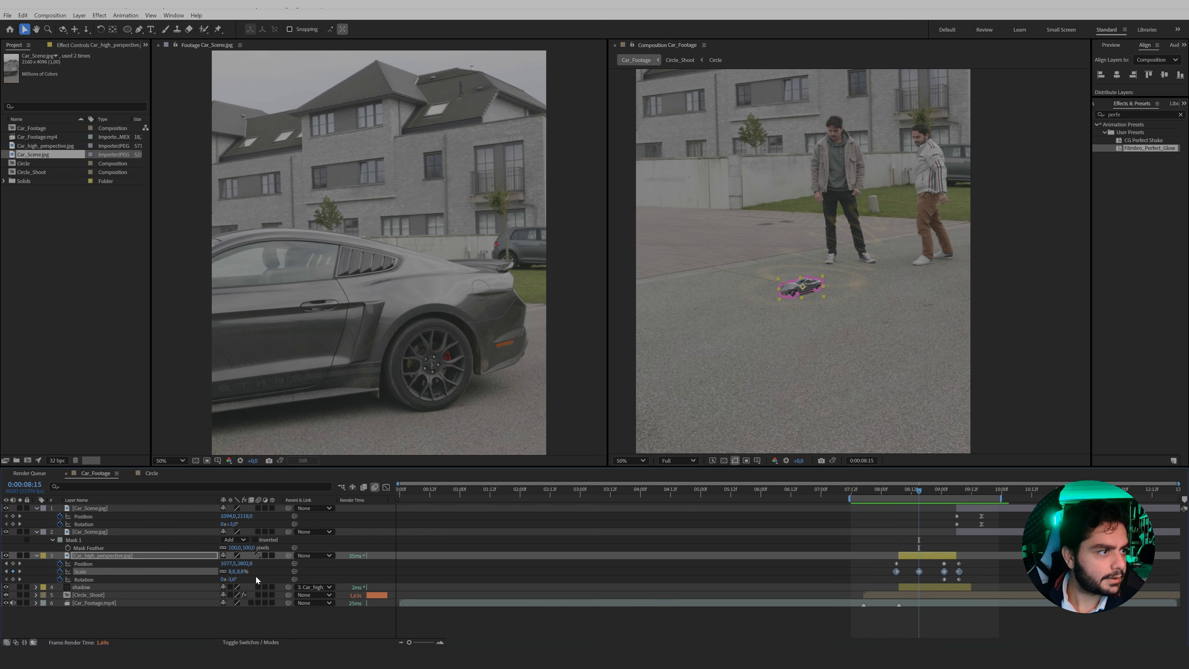
left_click_drag(243, 575, 246, 571)
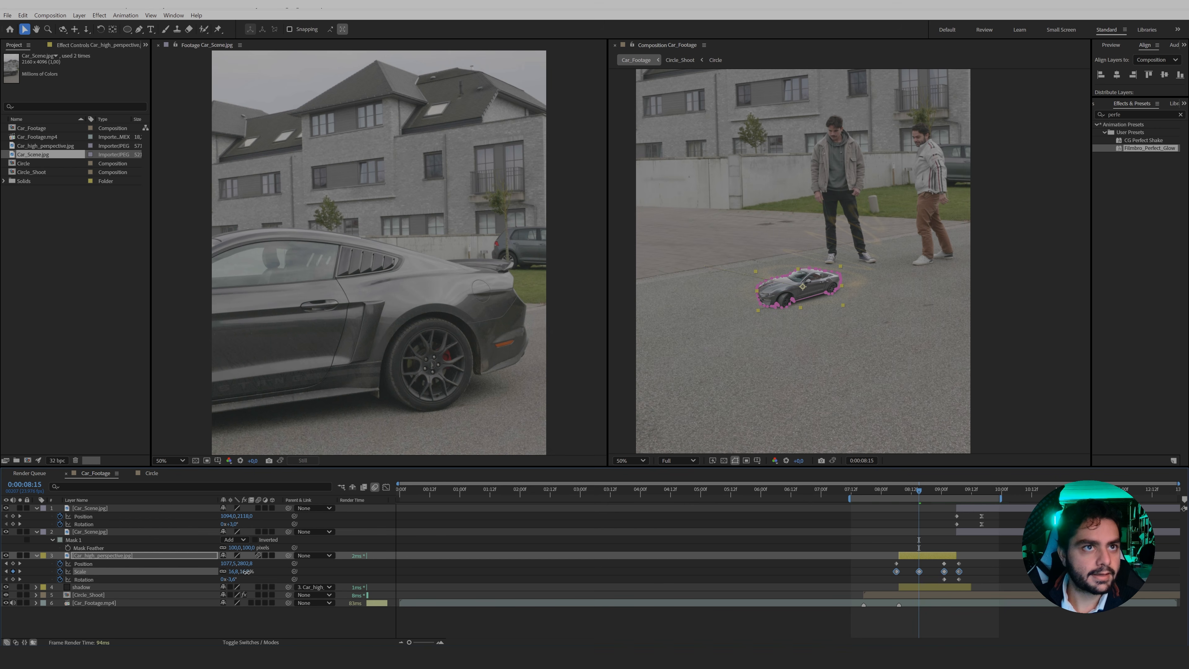
key("ctrl+z")
left_click(845, 581)
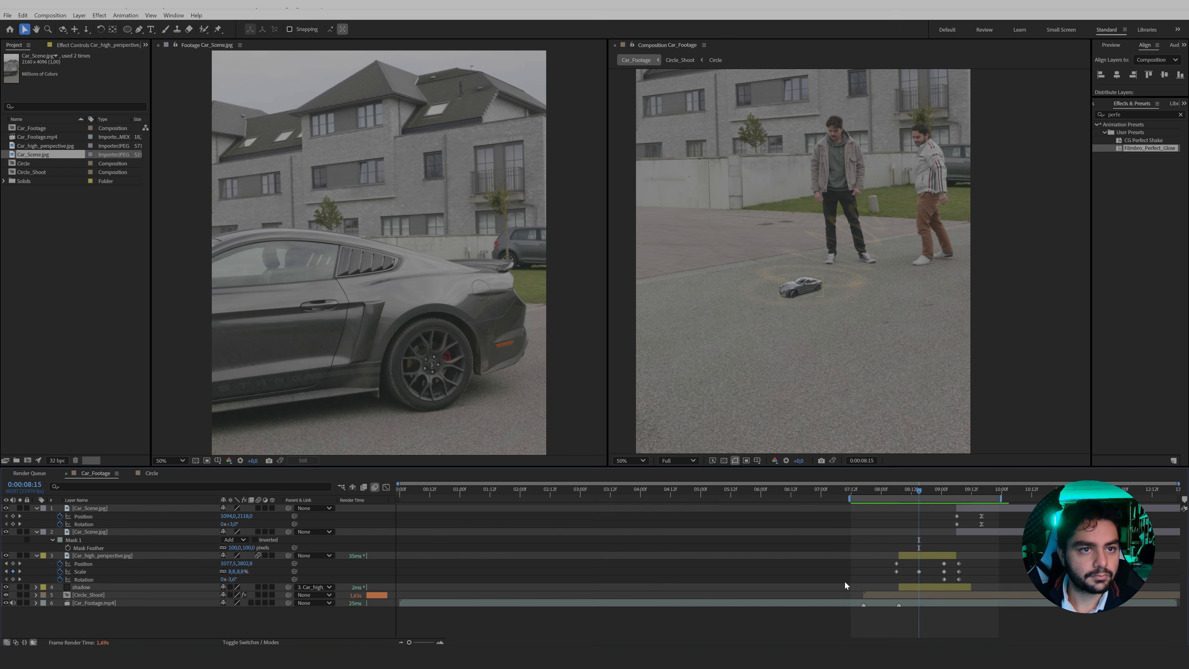
Set Car_high_perspective's Scale at 0:00:08:15 to about 19.8%, copy that keyframe to 0:00:09:01, and preview the growth.
left_click_drag(244, 573, 246, 571)
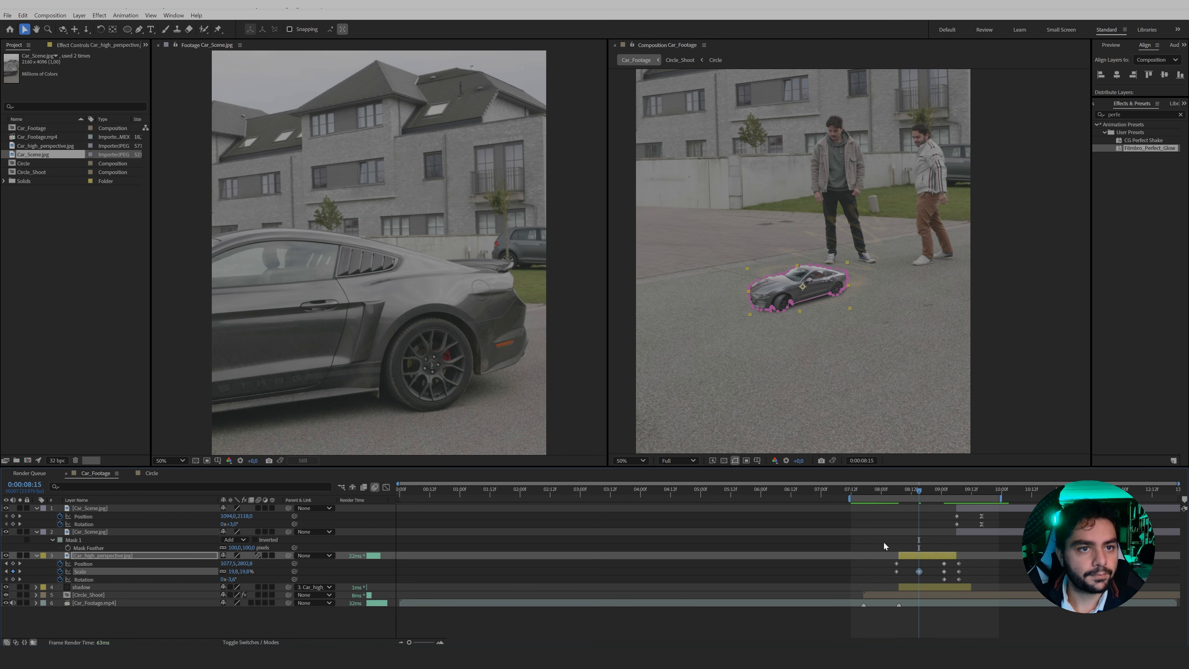
left_click_drag(934, 489, 944, 497)
key("ctrl+v")
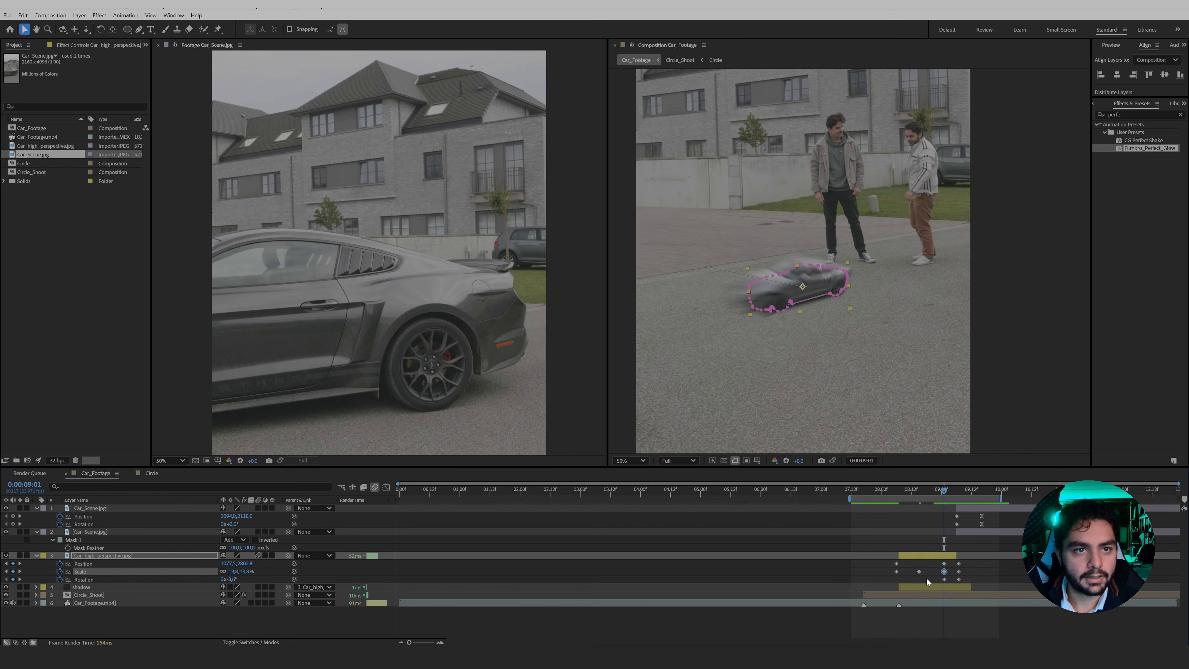
left_click_drag(944, 492, 894, 500)
key("space")
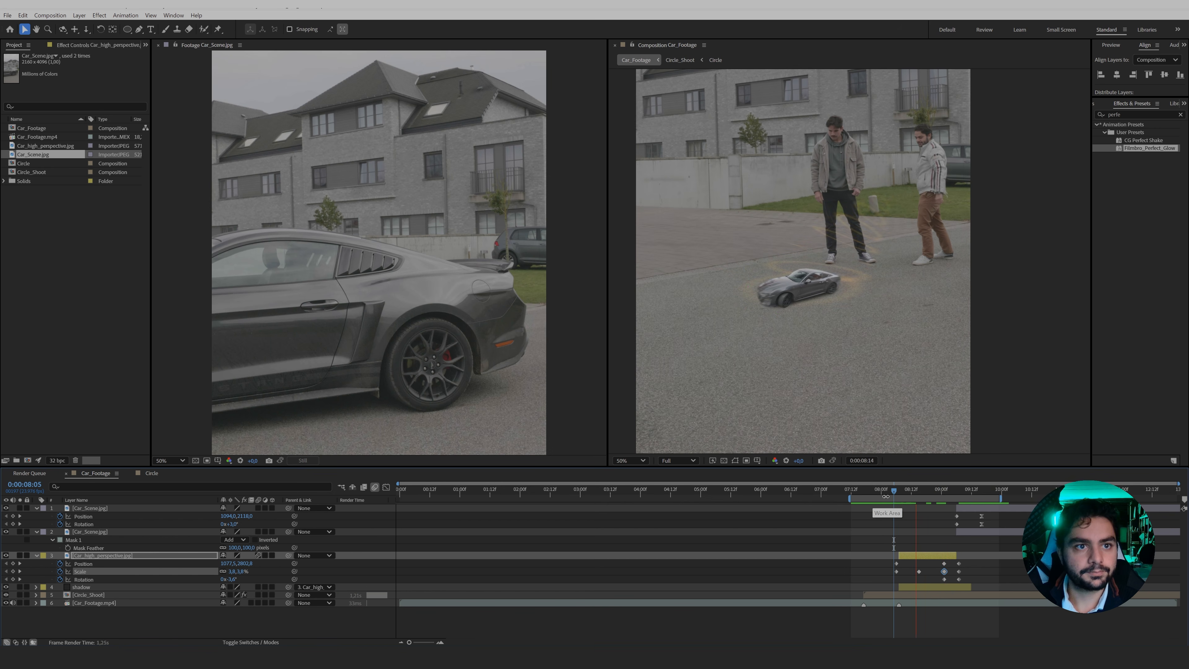
Apply Easy Ease to the first three Scale keyframes of the Car_high_perspective layer.
left_click(904, 492)
left_click_drag(883, 572, 978, 572)
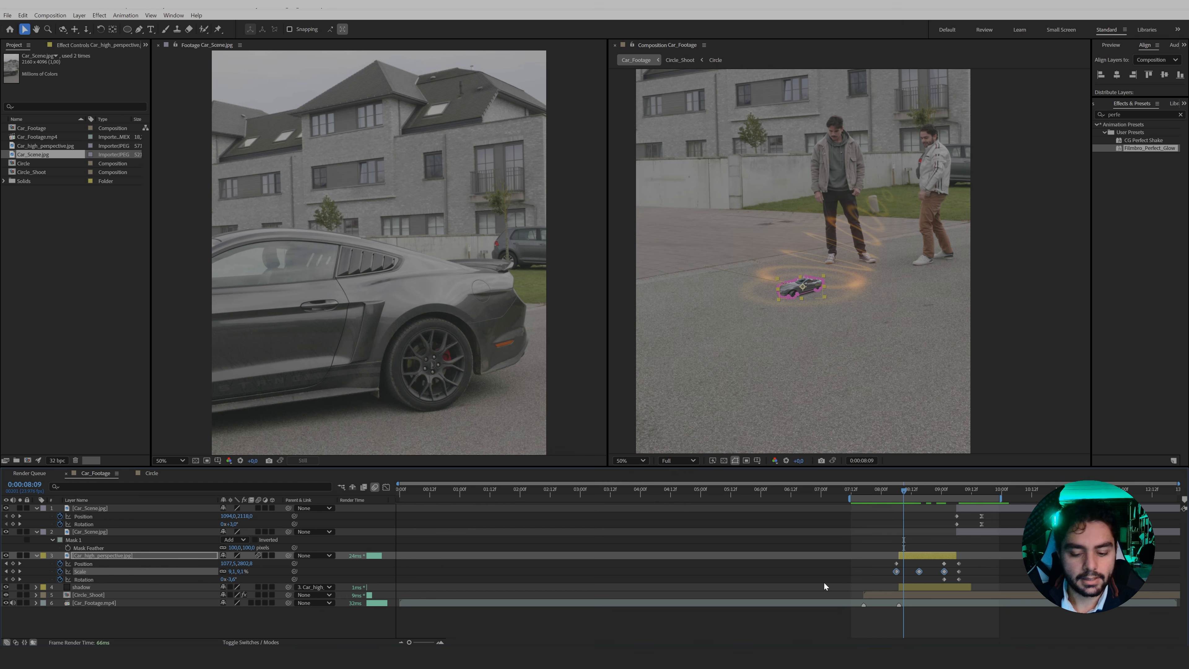
key("F9")
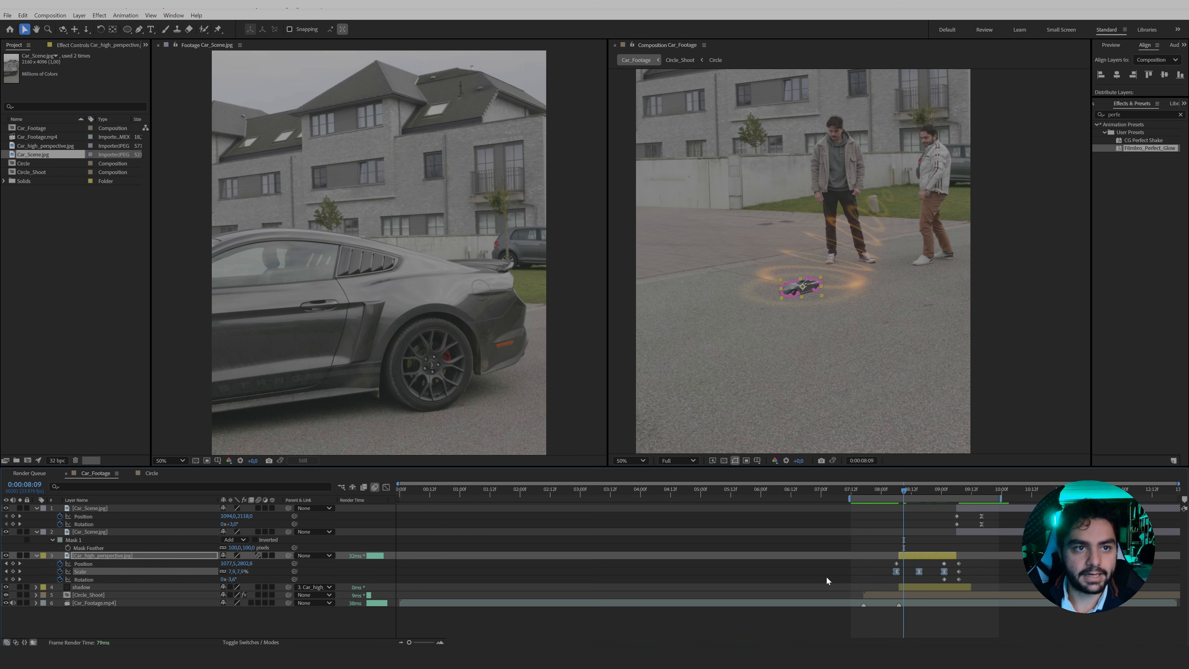
left_click(909, 579)
Show the Car_high_perspective layer's Scale curve in the Graph Editor, enlarged around its keyframes.
left_click(98, 571)
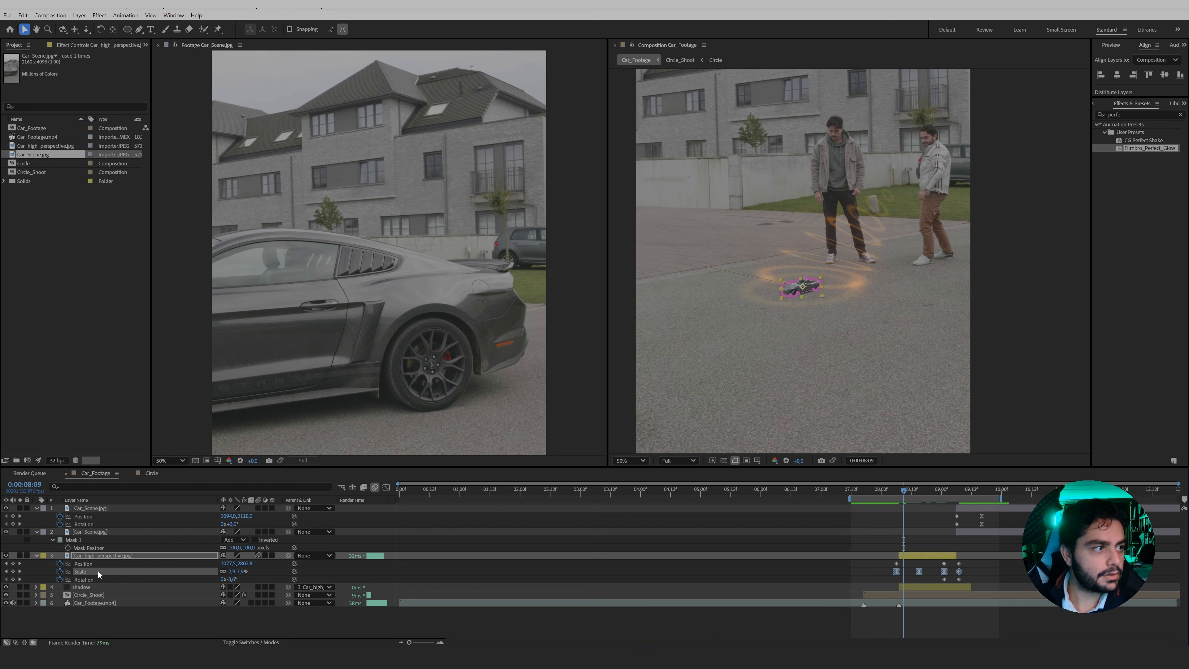
left_click(386, 487)
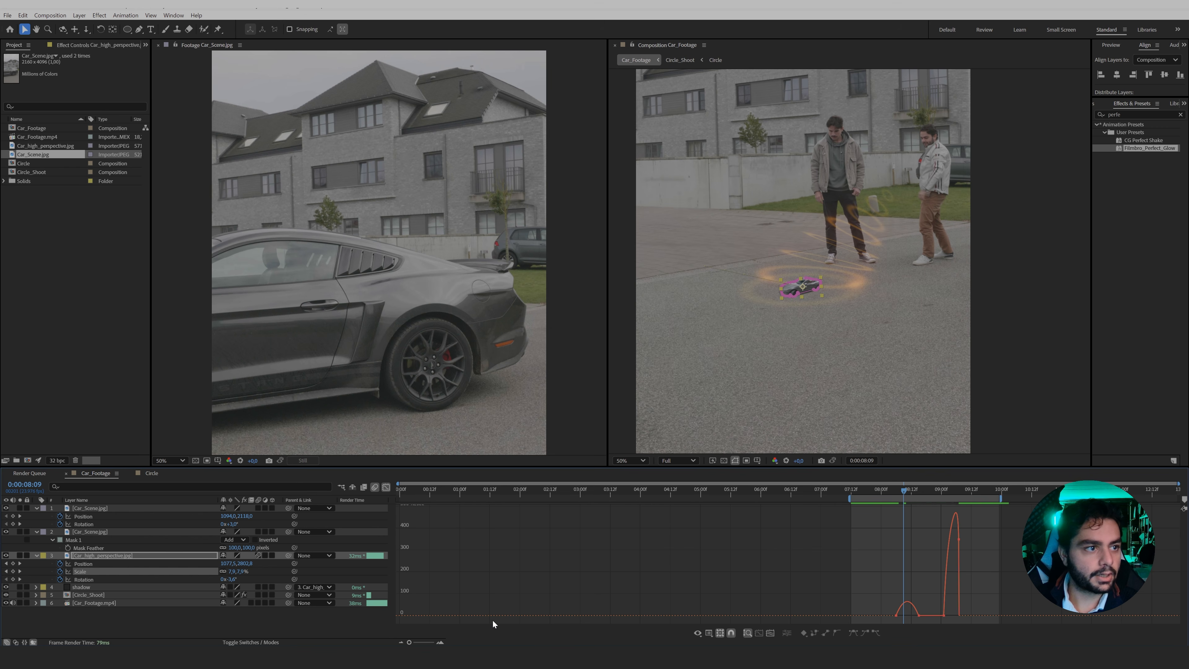
left_click(441, 642)
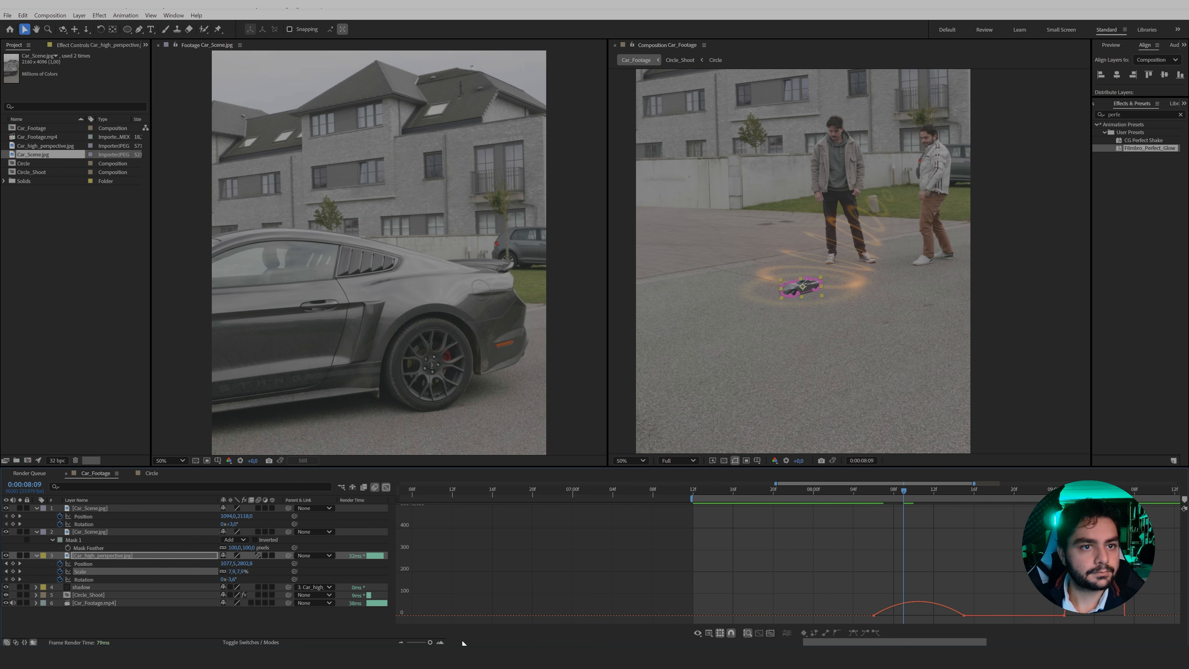
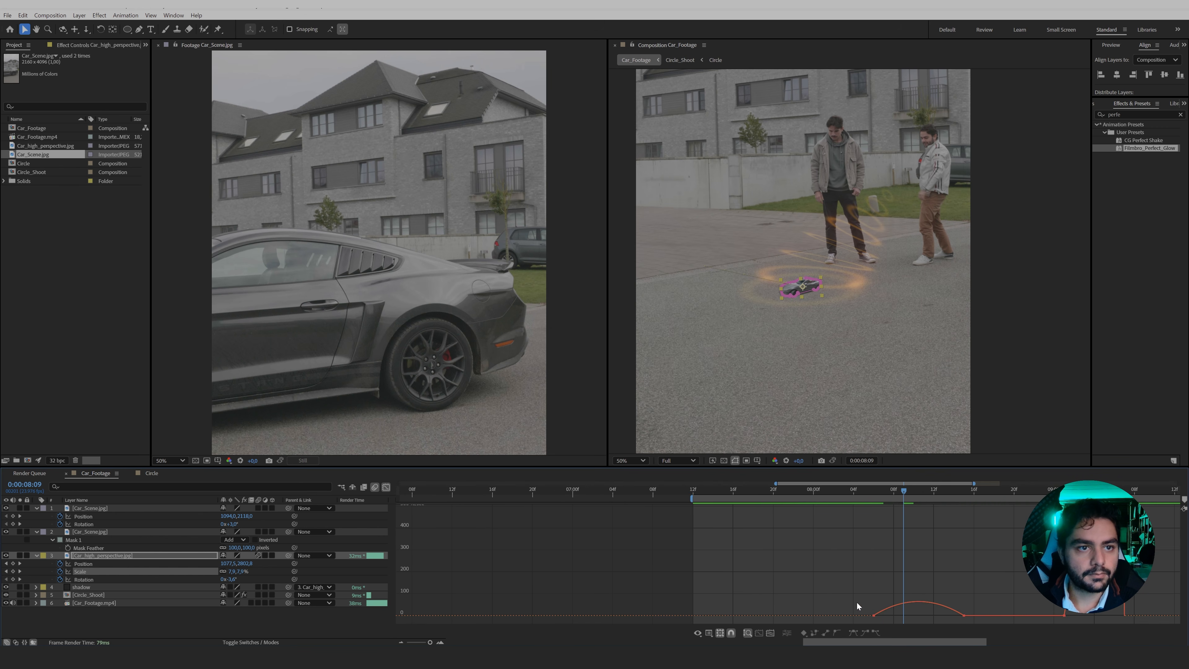
Reshape the Scale curve between the car's first two keyframes for a slower start and later speed peak, leave the Graph Editor, and preview the growth.
left_click_drag(857, 603, 903, 615)
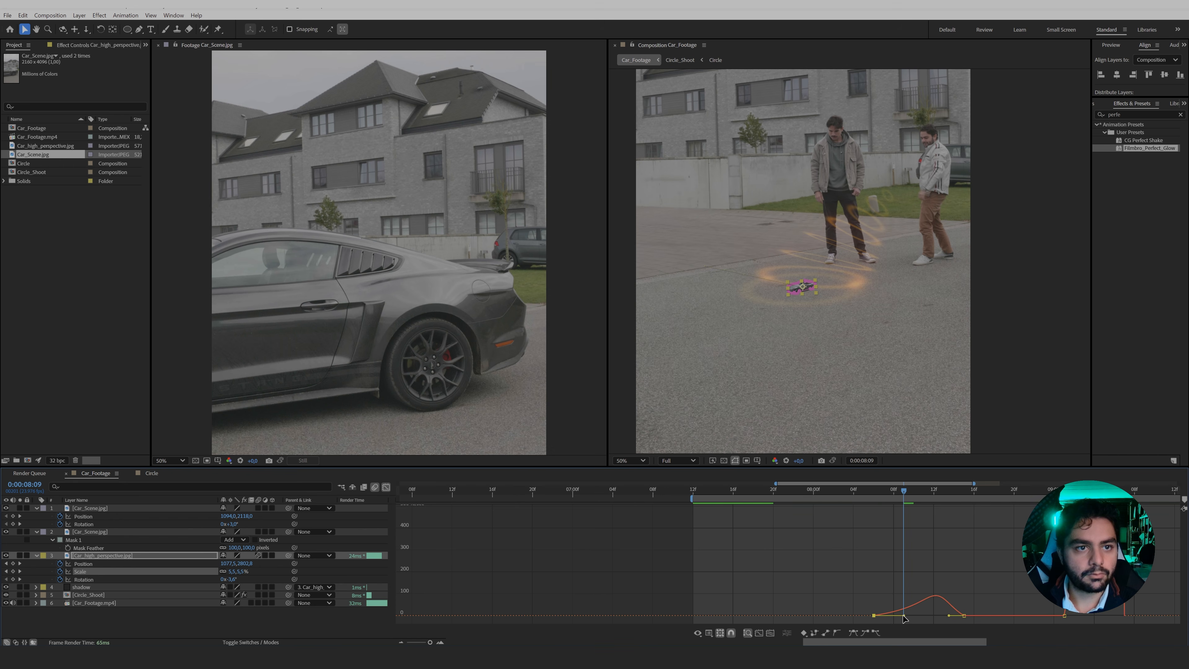
left_click(386, 487)
key("space")
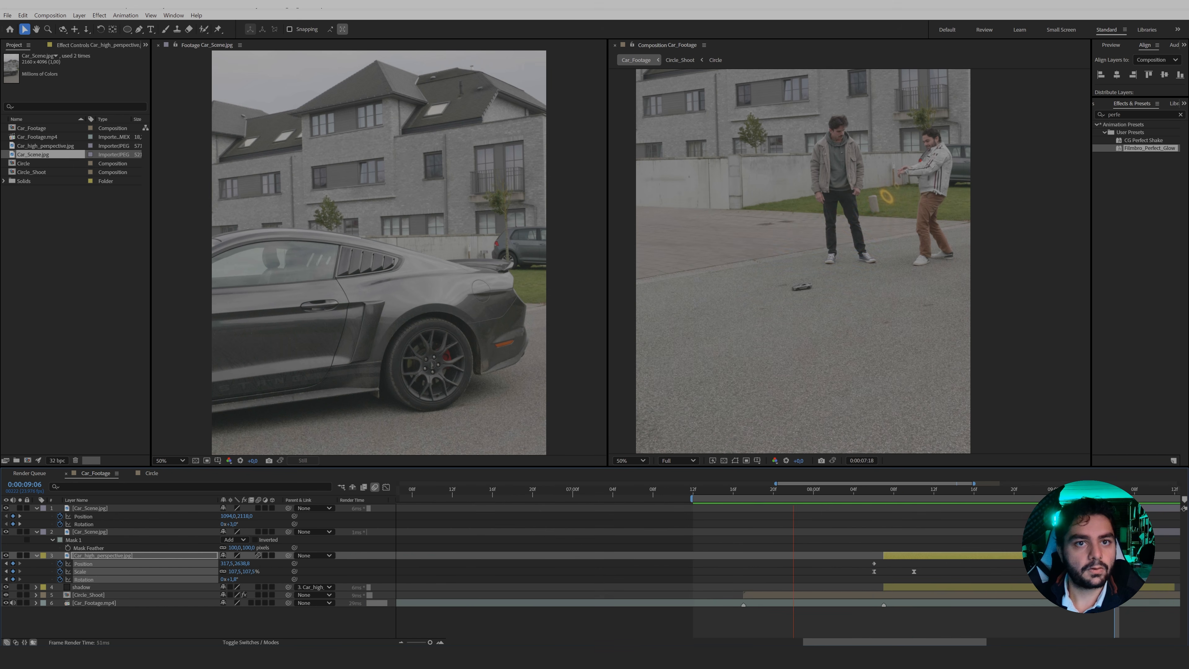
key("space")
key("Page_Up")
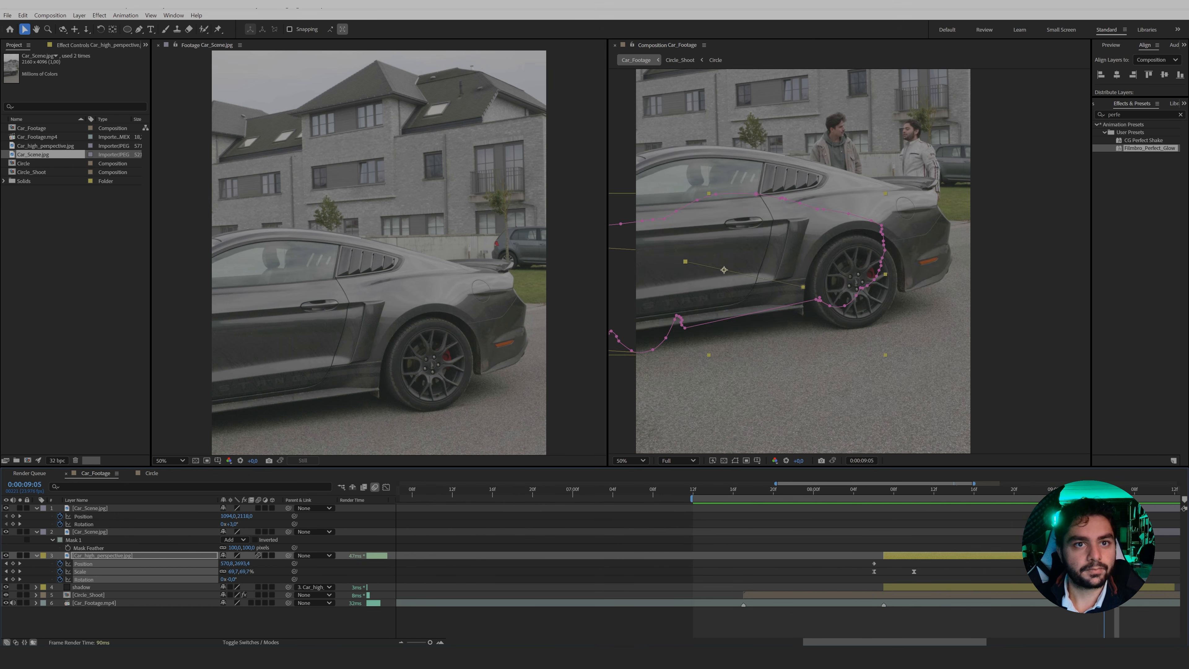
Go to 0:00:08:10 and collapse the displayed properties of all layers.
left_click_drag(959, 500, 907, 512)
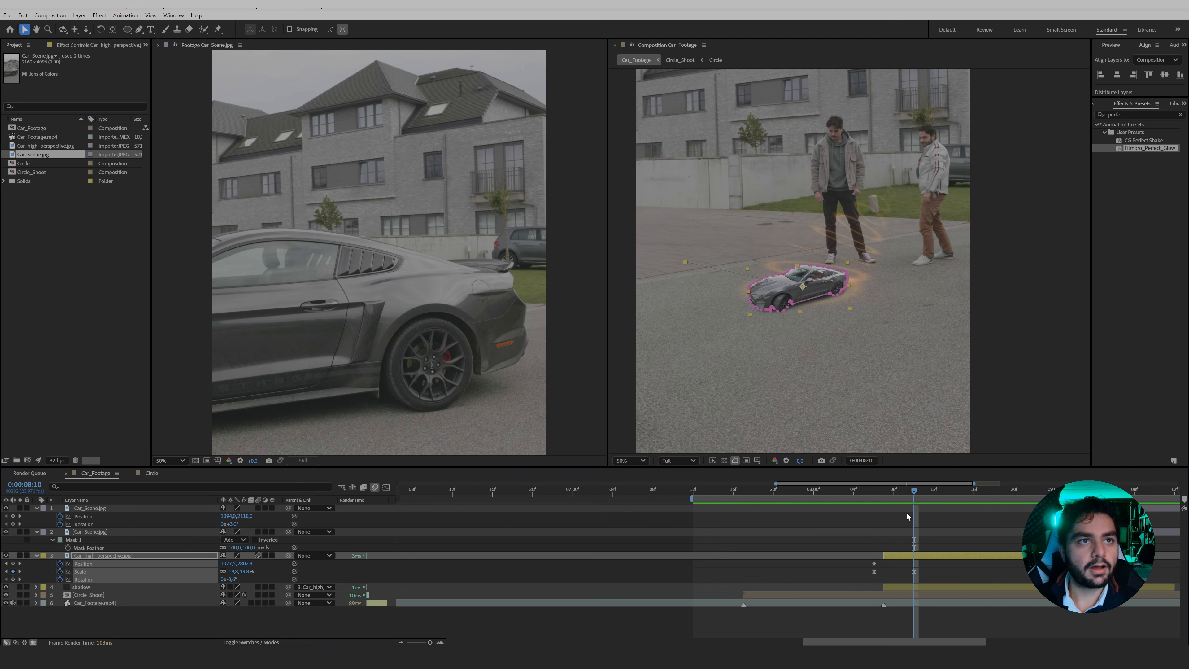
left_click(903, 527)
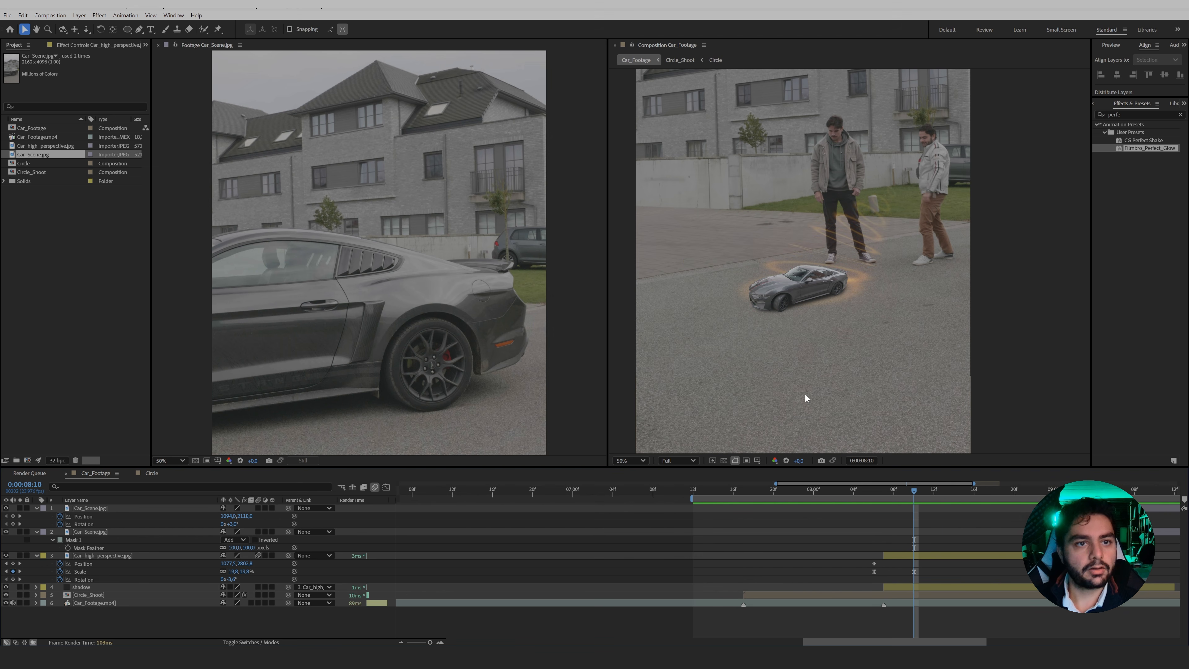
left_click(921, 558)
key("ctrl+a")
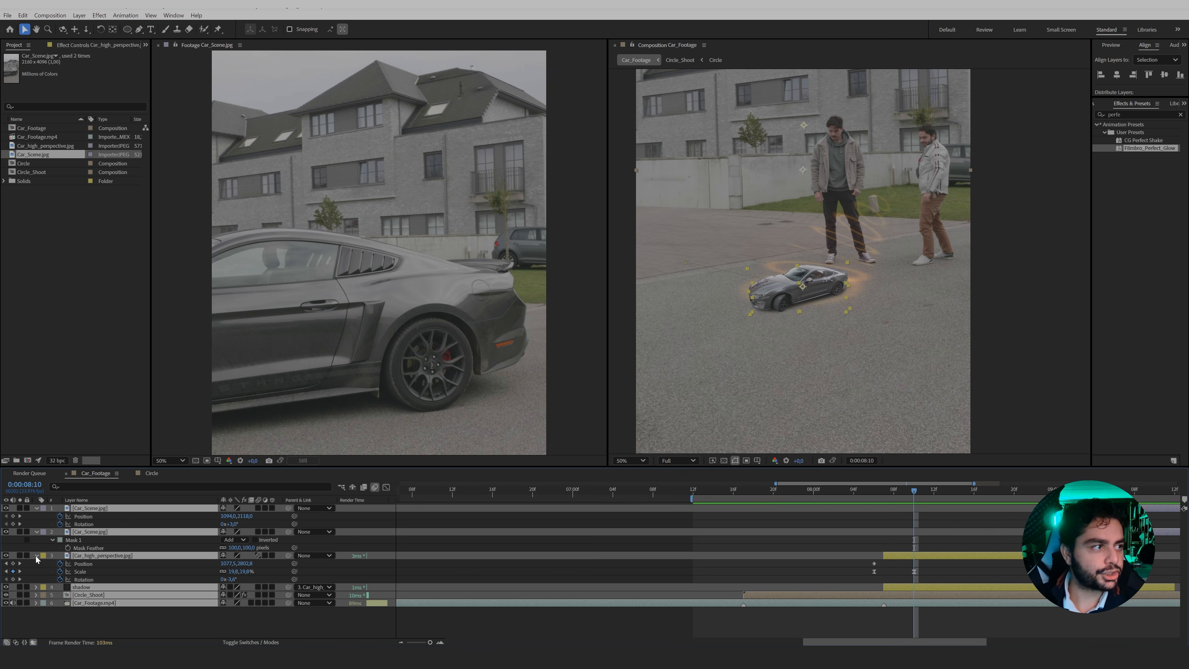
left_click(36, 555)
left_click(87, 584)
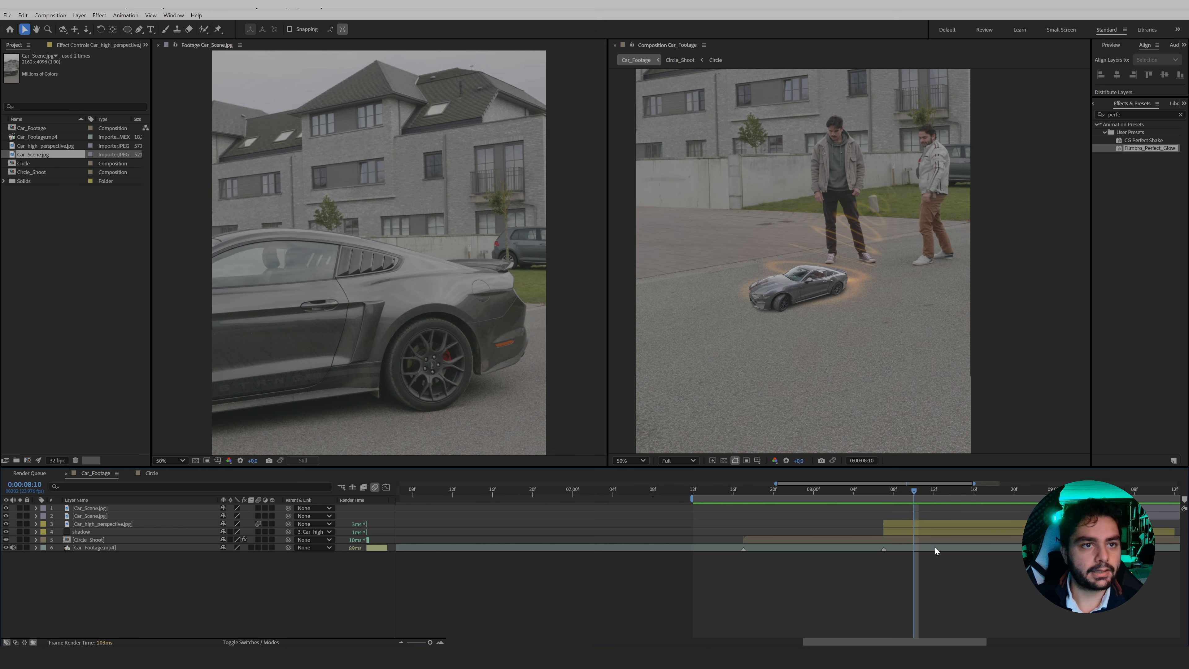
mouse_move(906, 487)
left_mouse_down()
mouse_move(884, 490)
mouse_move(947, 501)
mouse_move(911, 506)
left_mouse_up()
Create a composition-sized solid in orange, color FF9200.
right_click(187, 580)
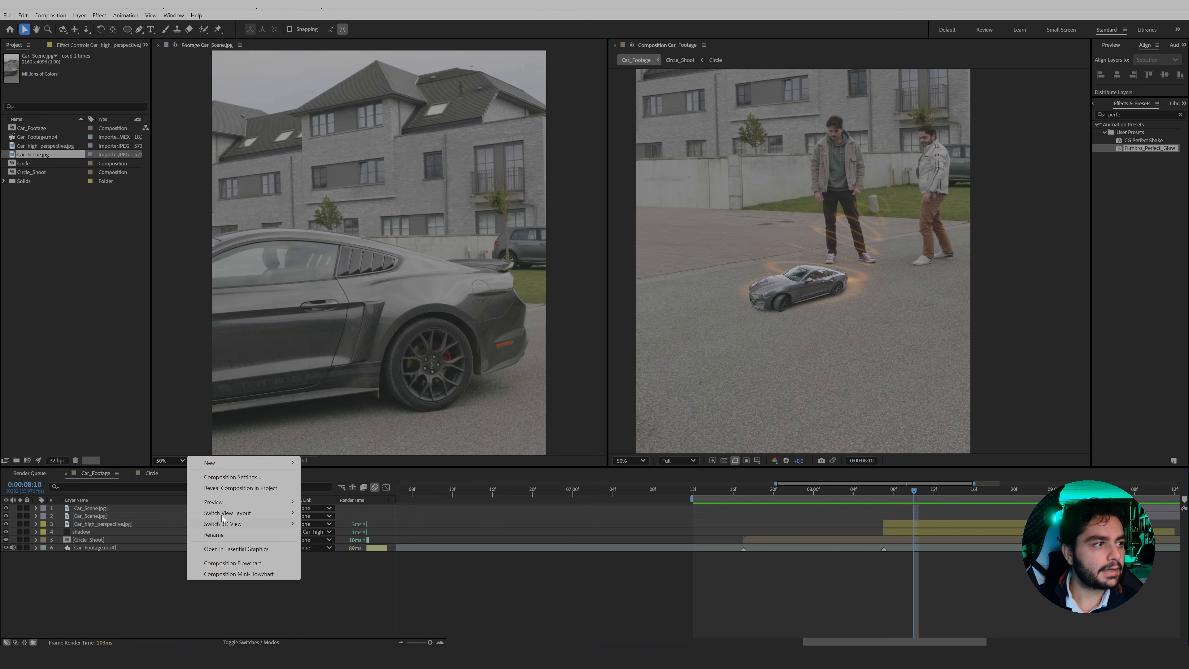
mouse_move(214, 464)
left_click(335, 489)
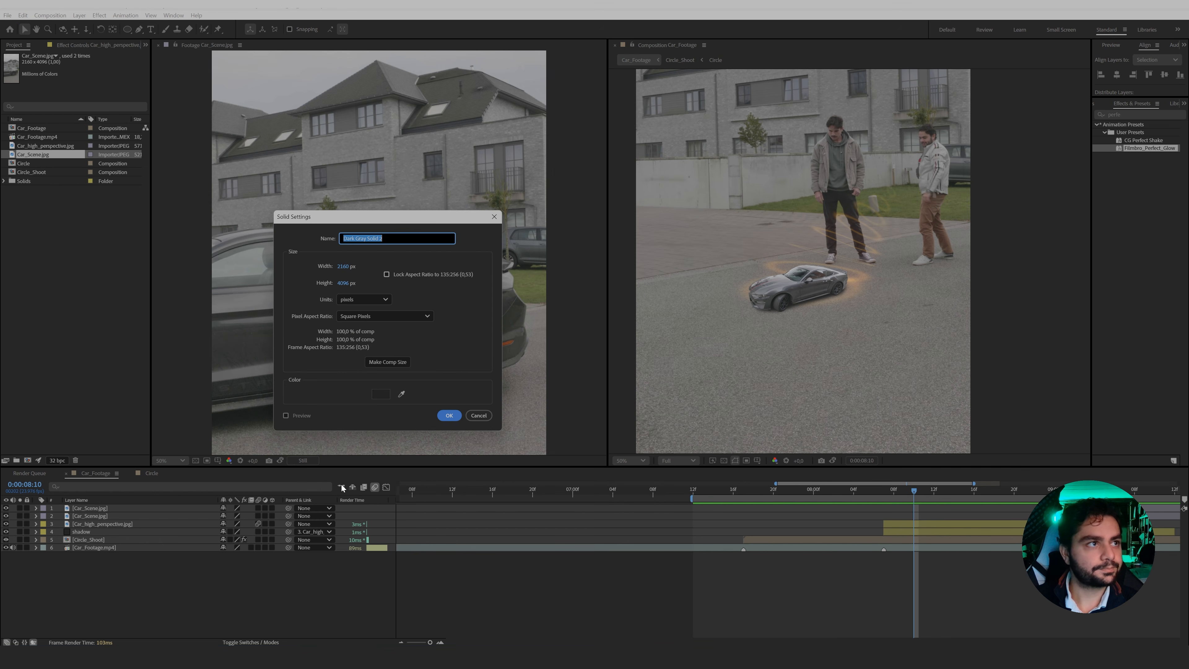
left_click(381, 393)
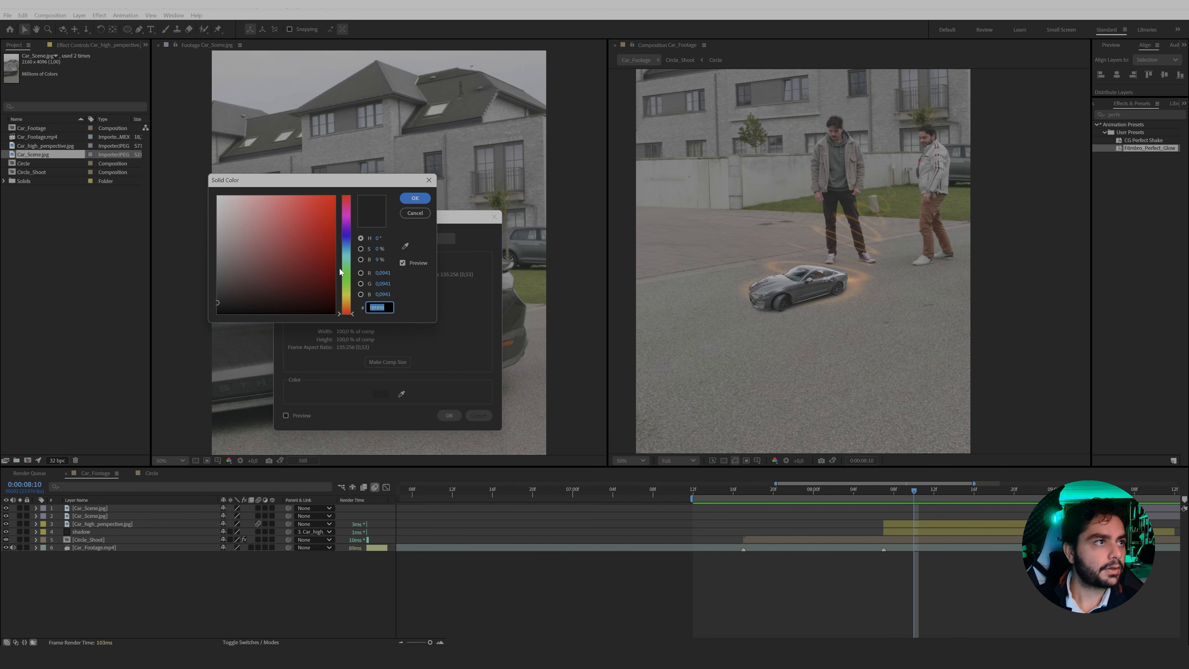
left_click(347, 303)
left_click_drag(310, 247, 338, 193)
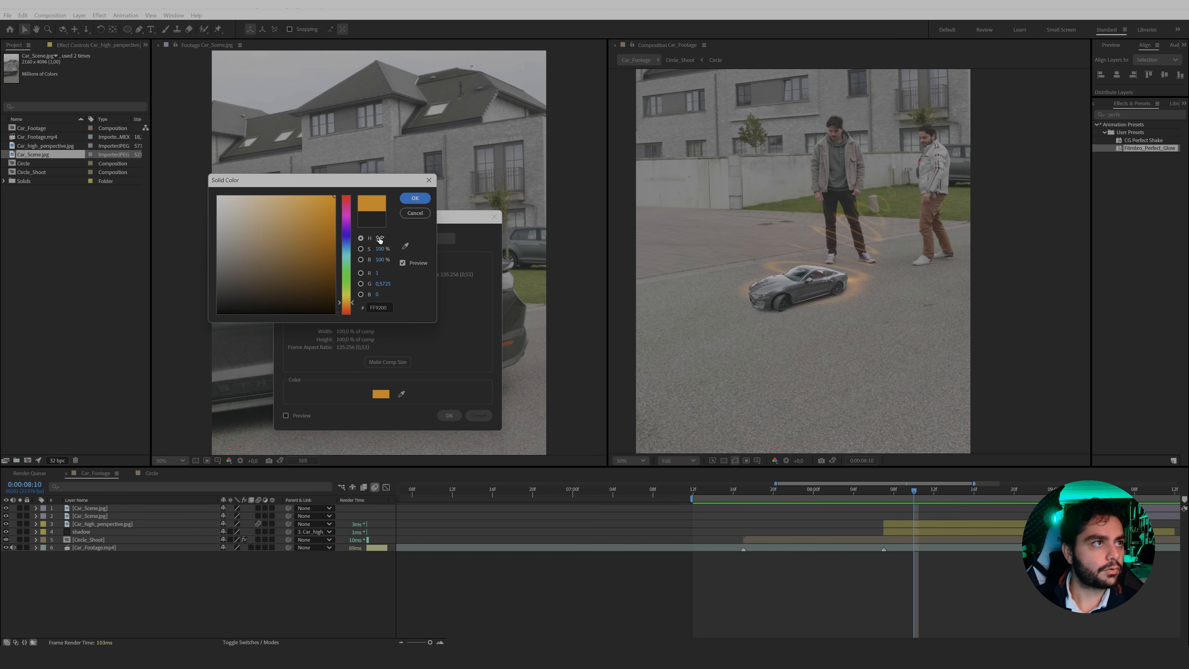
left_click(414, 198)
left_click(449, 415)
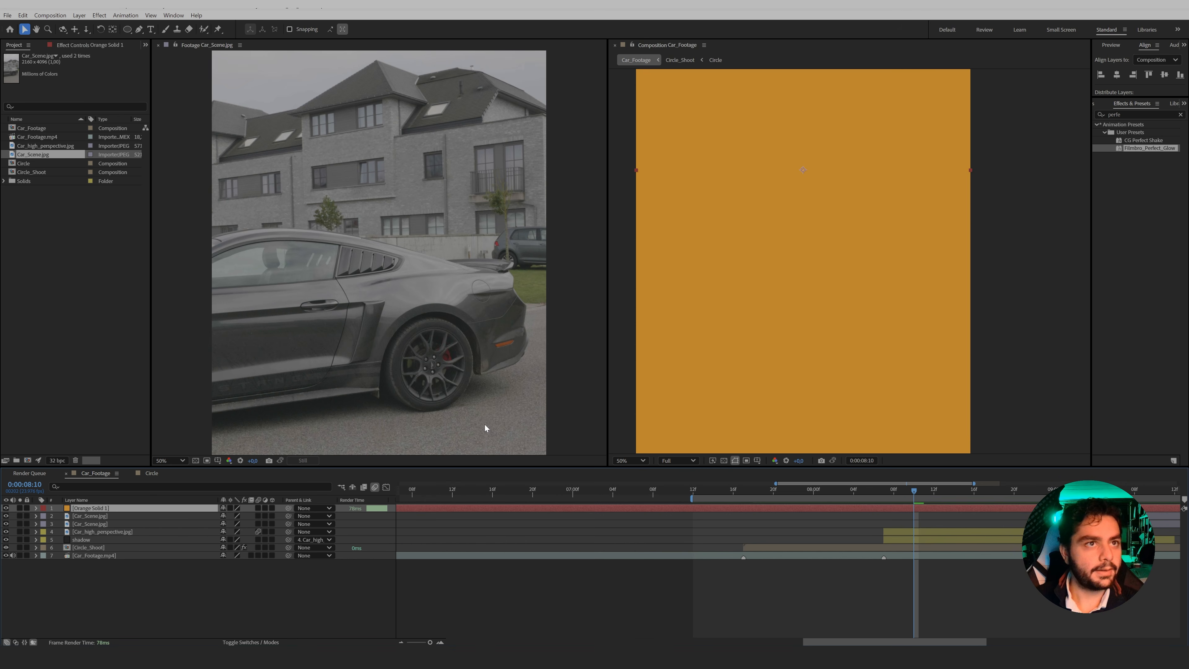
Hide the orange solid and reveal the keyframed properties of the Car_high_perspective layer.
left_click(6, 508)
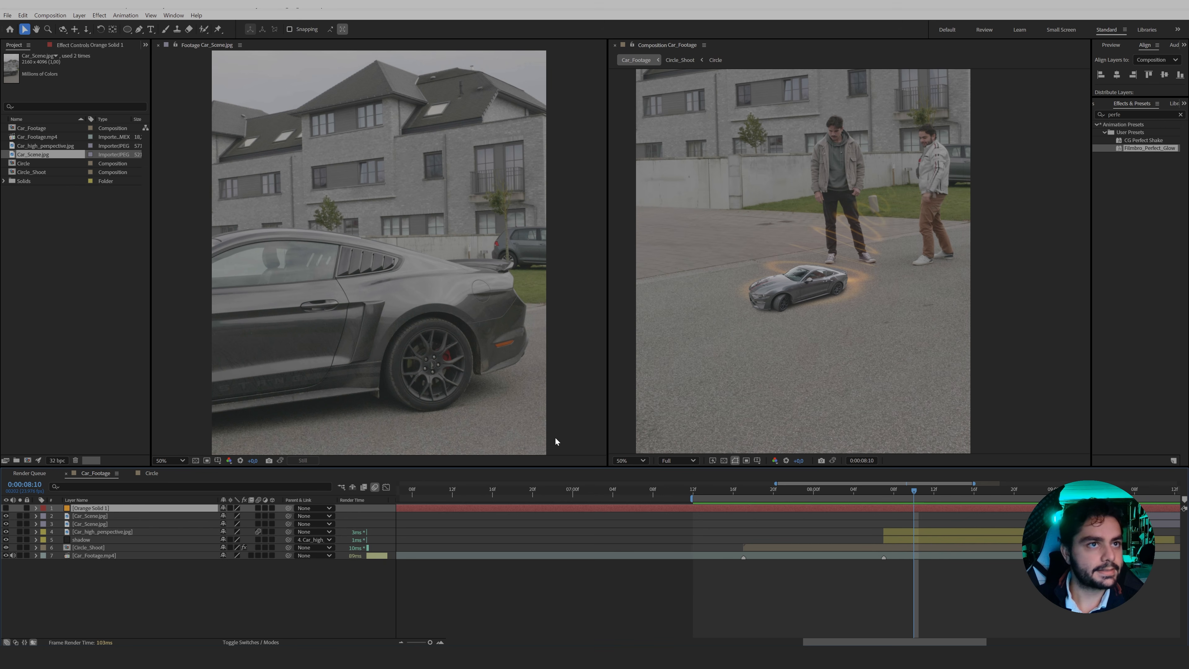
left_click(269, 533)
key("u")
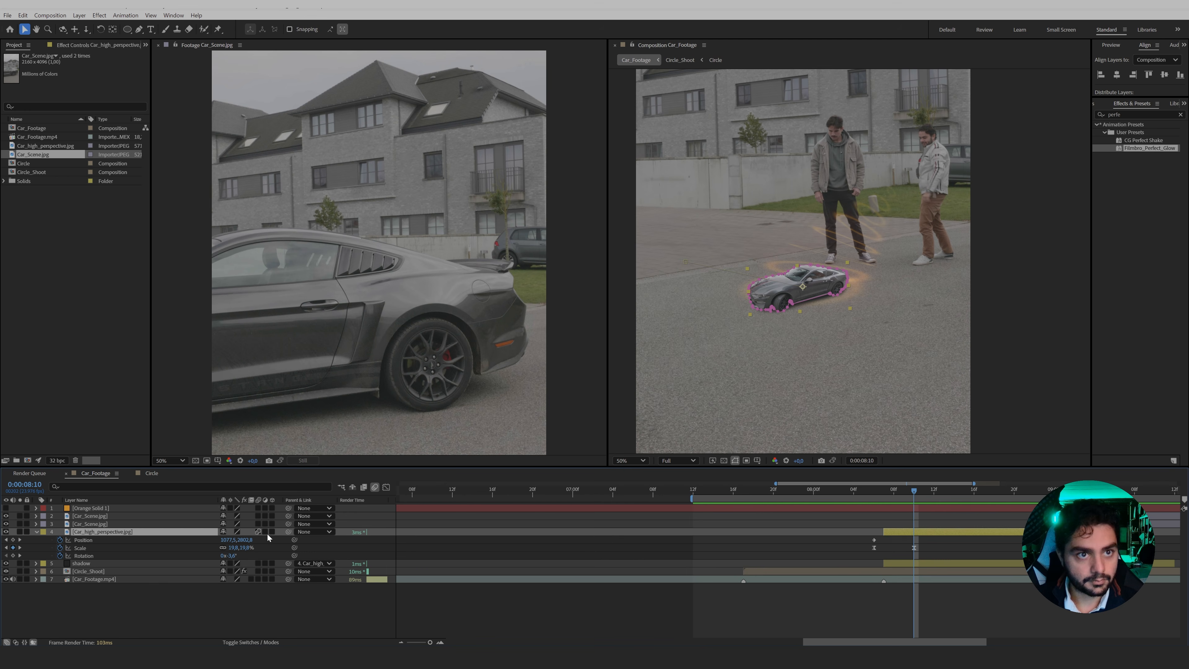
Trim the orange solid to start at 0:00:08:10 and end at 0:00:09:03.
left_click(407, 510)
key("ctrl+shift+d")
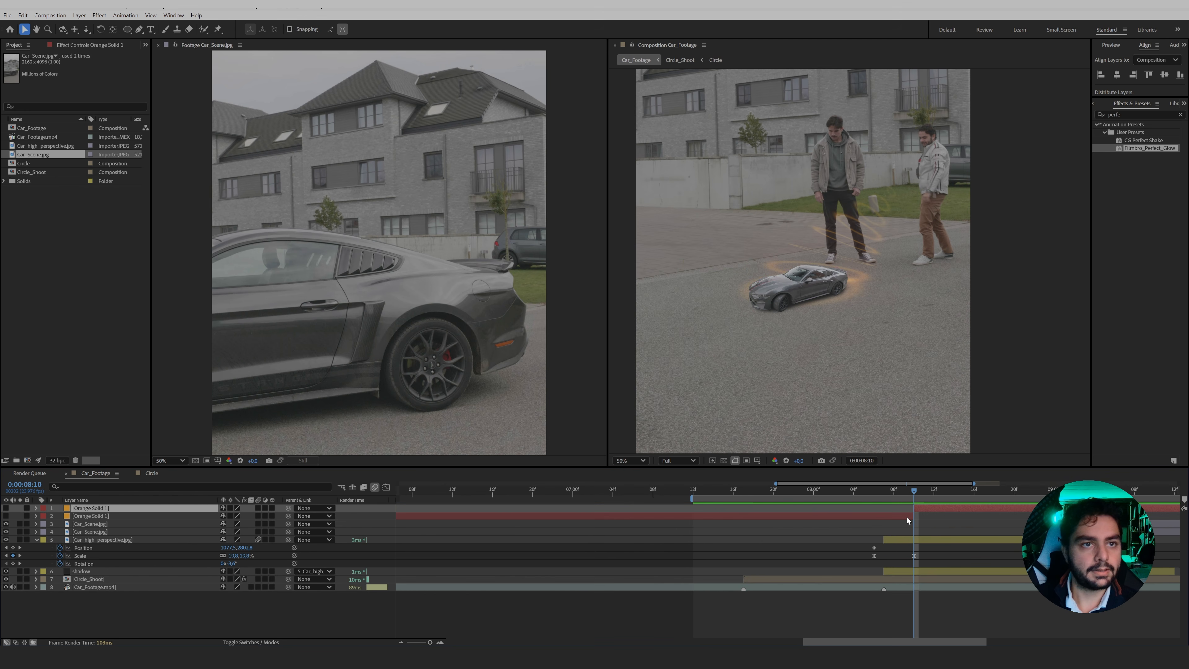
left_click(907, 516)
key("Delete")
left_click(920, 511)
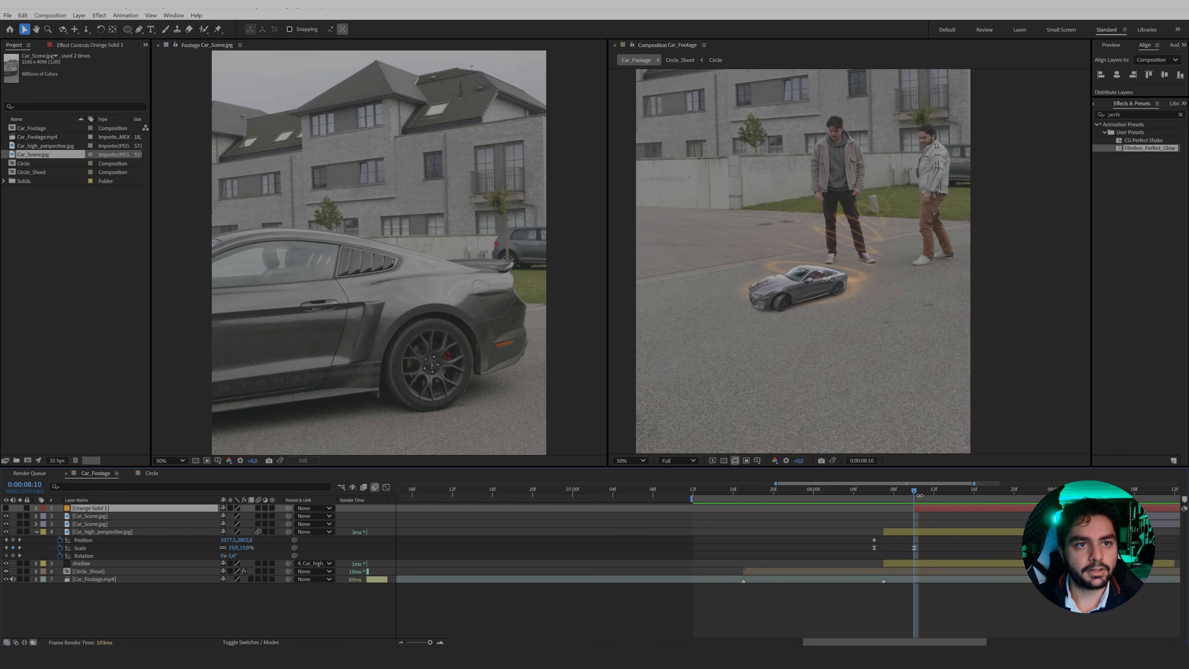
key("space")
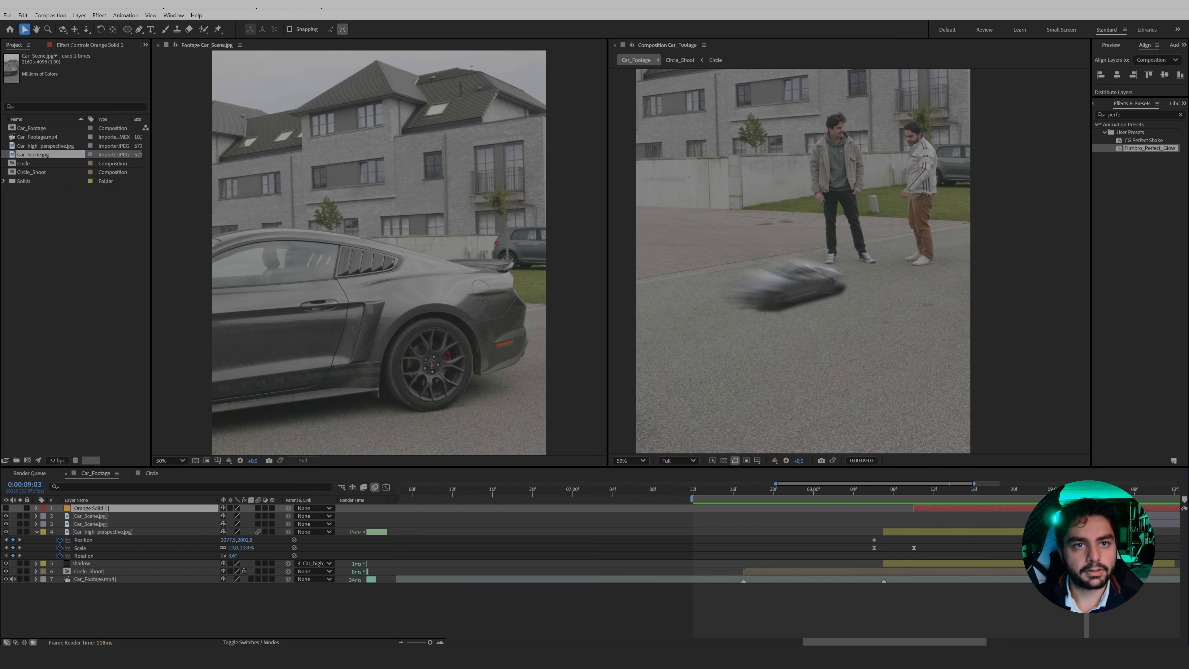
key("ctrl+shift+d")
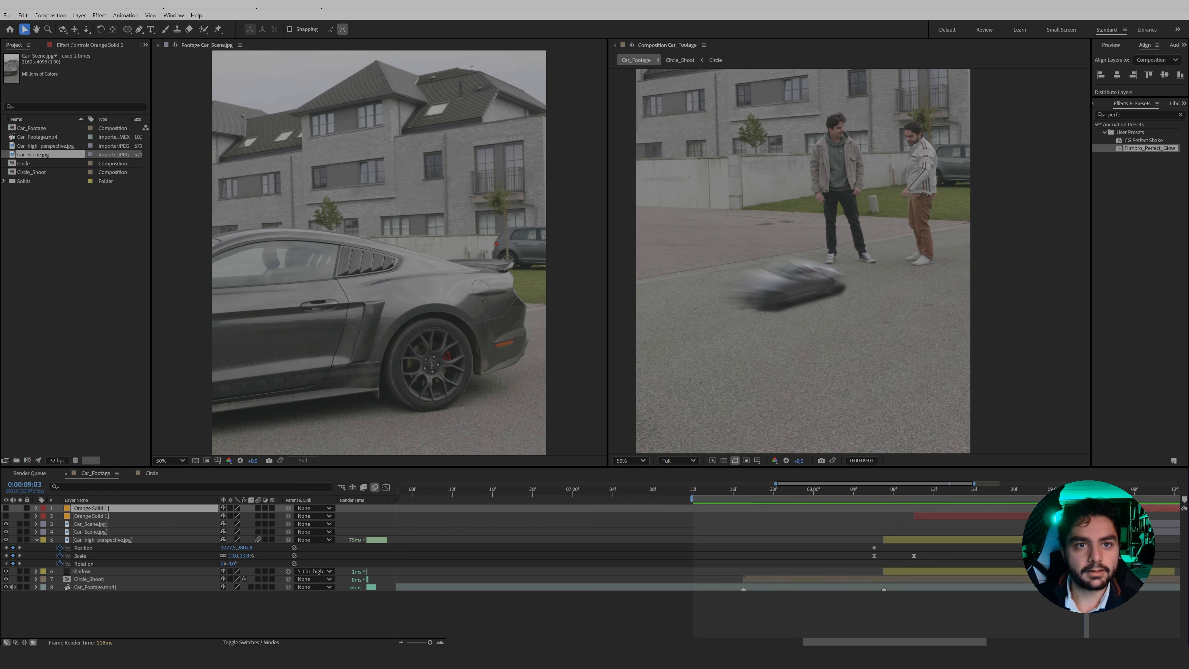
key("Delete")
At 0:00:08:10, draw a closed Pen tool mask on the orange solid as a narrow band from the car's roof down the door to the sill.
left_click(913, 492)
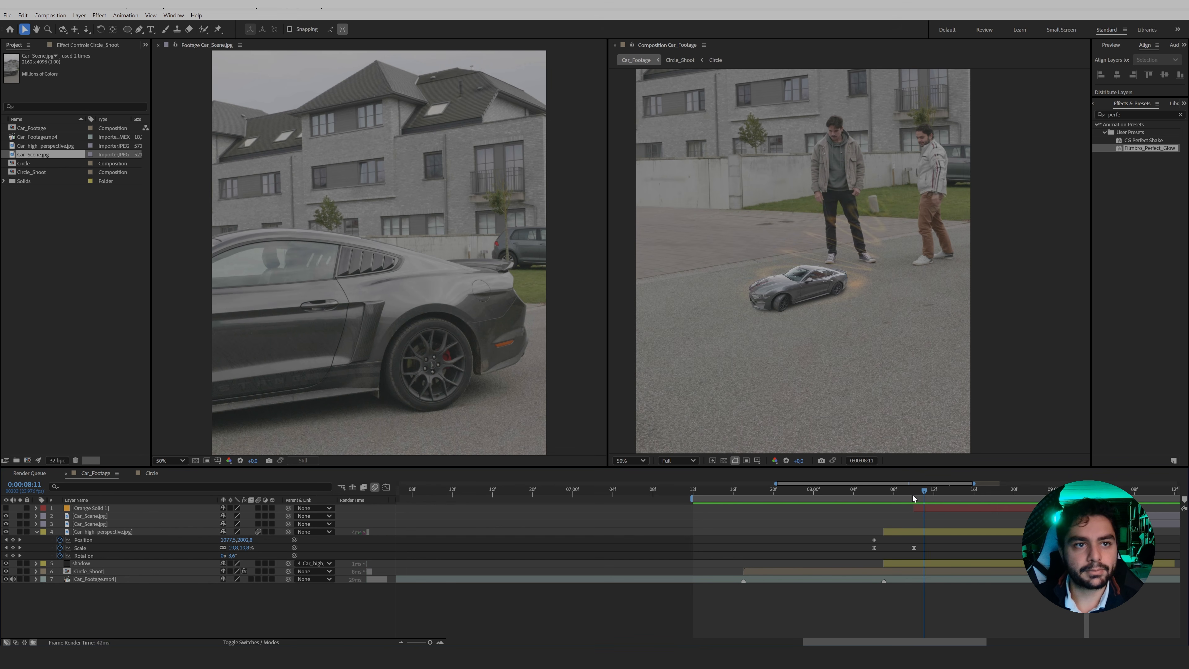
left_click(922, 509)
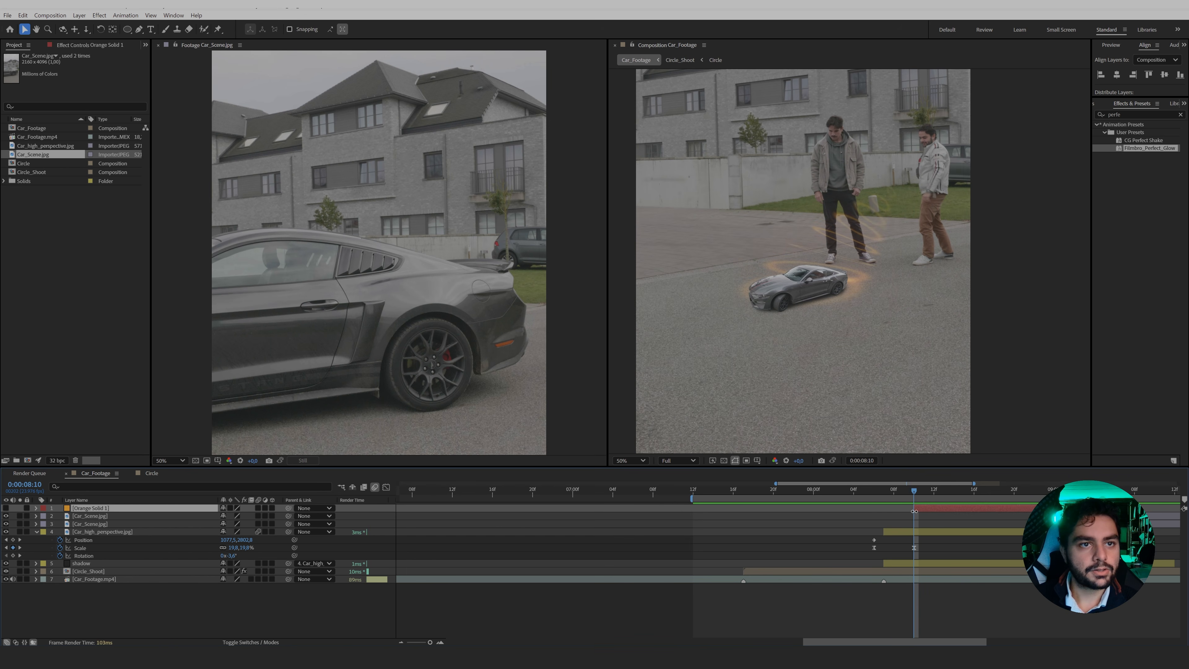
left_click(139, 29)
scroll(788, 300, "up", 2)
left_click_drag(700, 311, 833, 279)
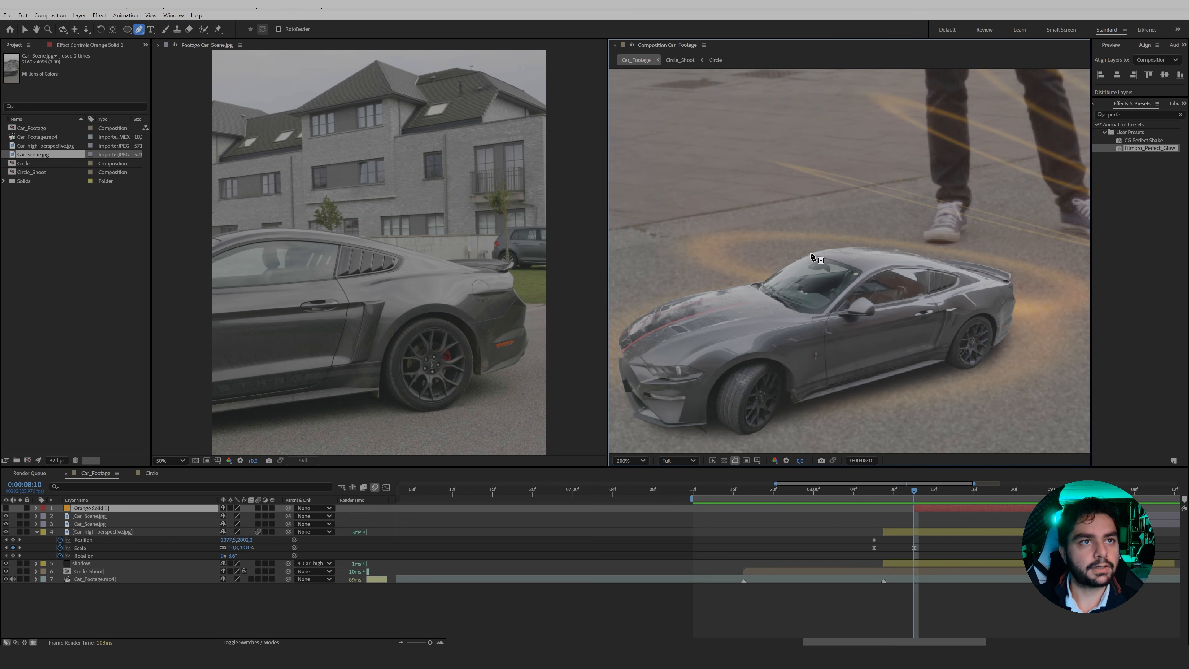
left_click(811, 253)
left_click(864, 275)
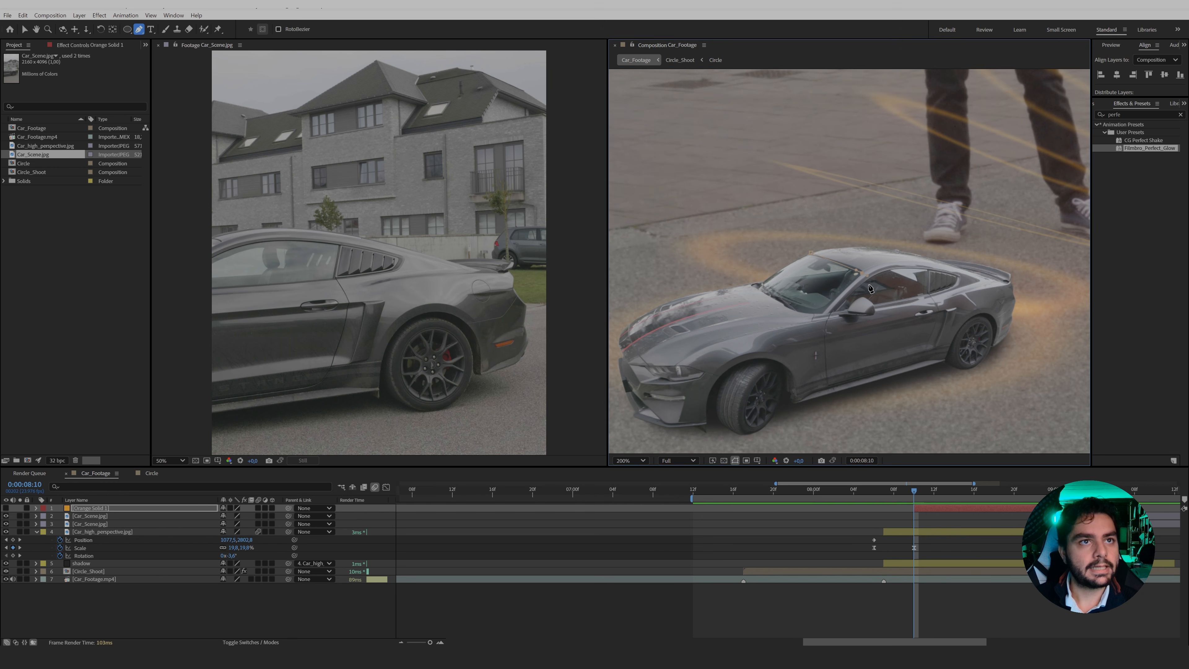
left_click(867, 291)
left_click(863, 336)
left_click(860, 389)
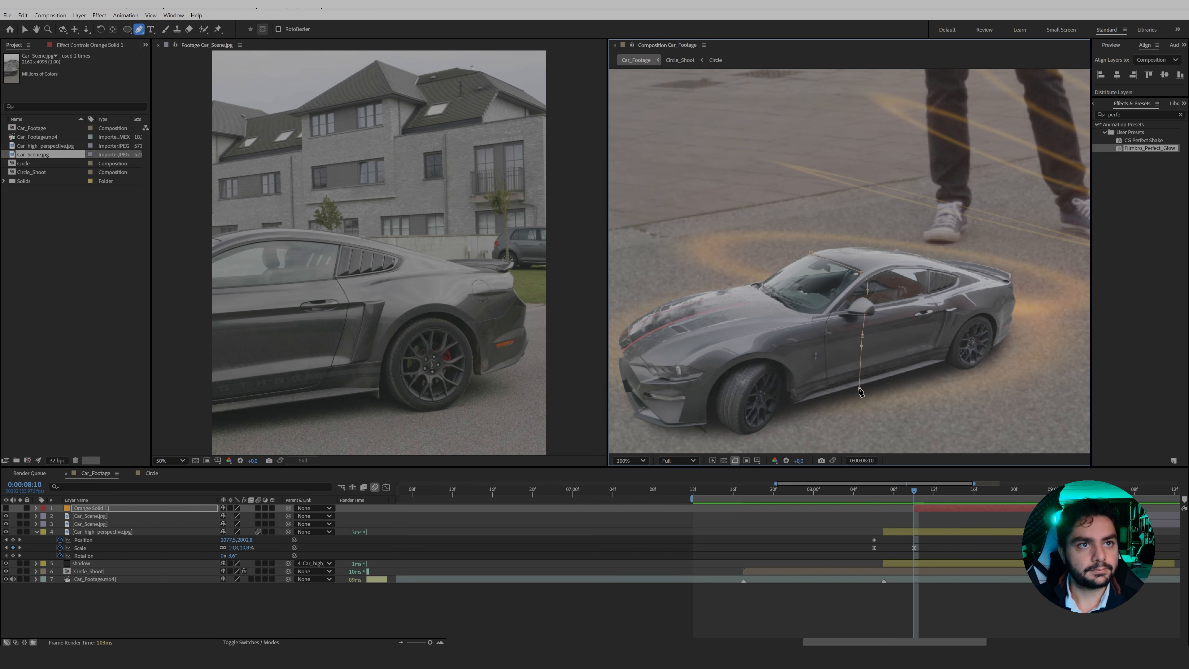
left_click(885, 380)
left_click(892, 273)
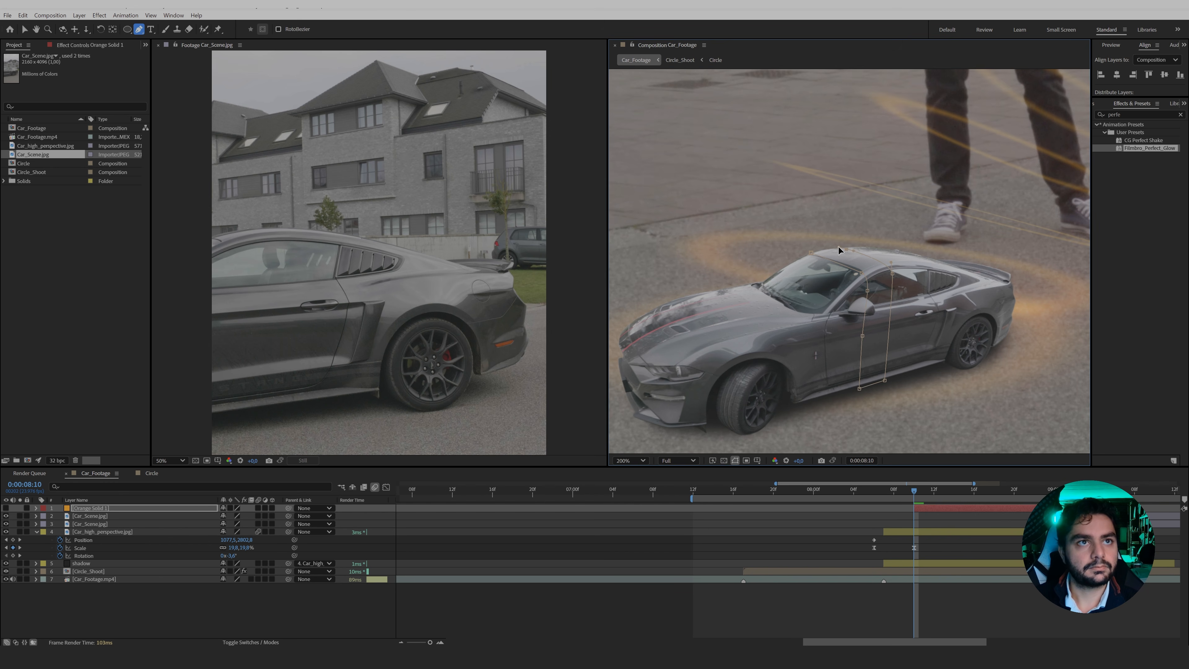
left_click(811, 253)
Extend the mask band's ends beyond the car, above the roof and below the sill.
left_click_drag(839, 246, 768, 223)
key("v")
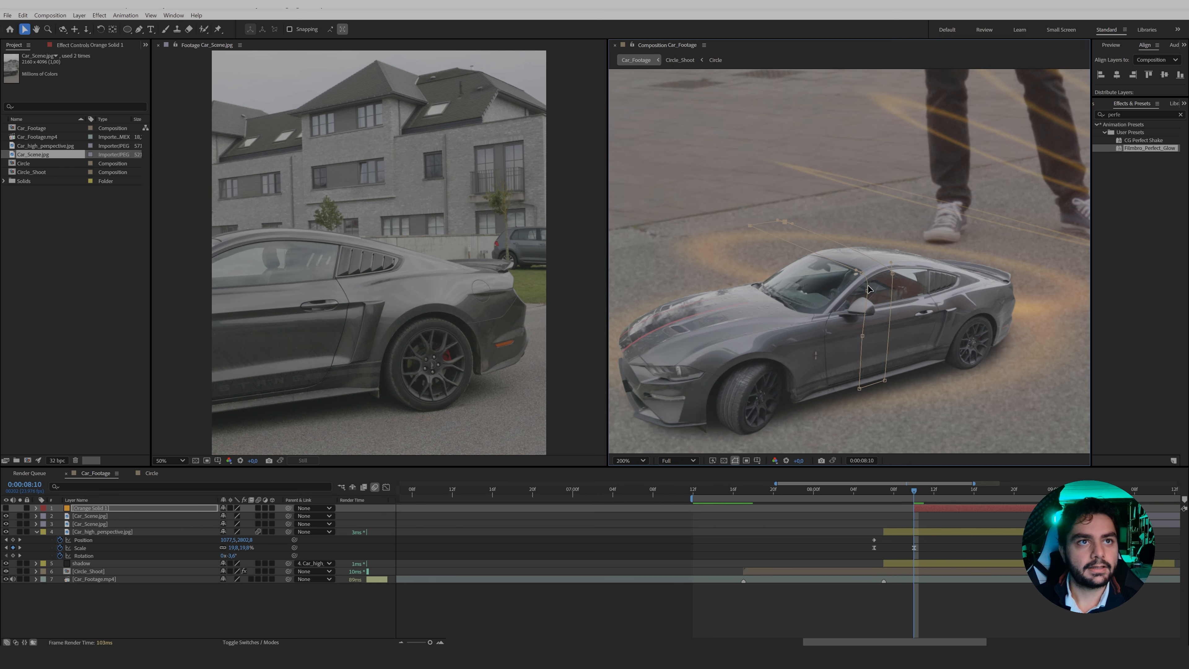
left_click_drag(821, 356, 895, 445)
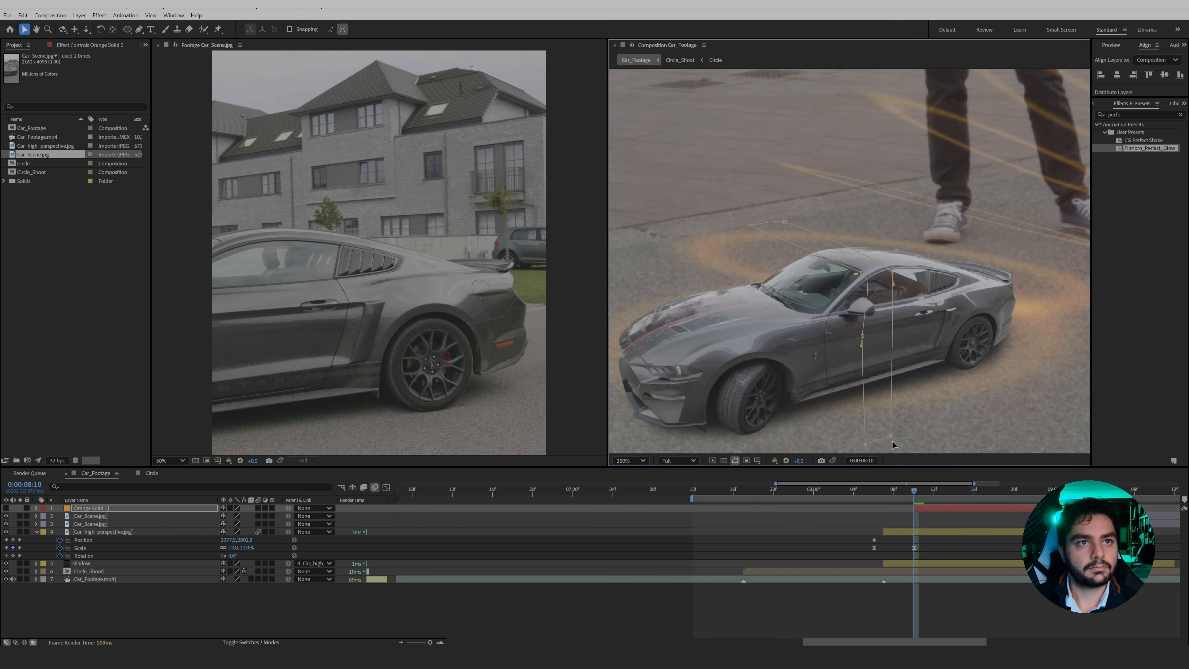
Show the orange solid's mask path and set a Mask Path keyframe at 0:00:08:10.
left_click(401, 510)
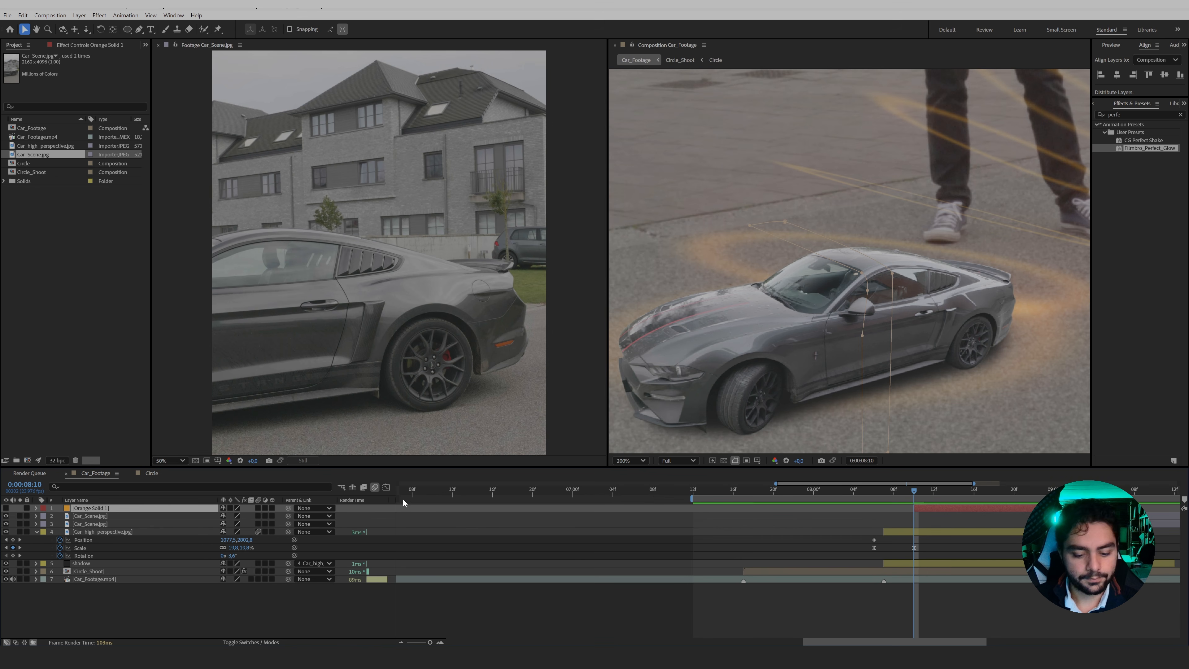
key("m")
left_click(68, 524)
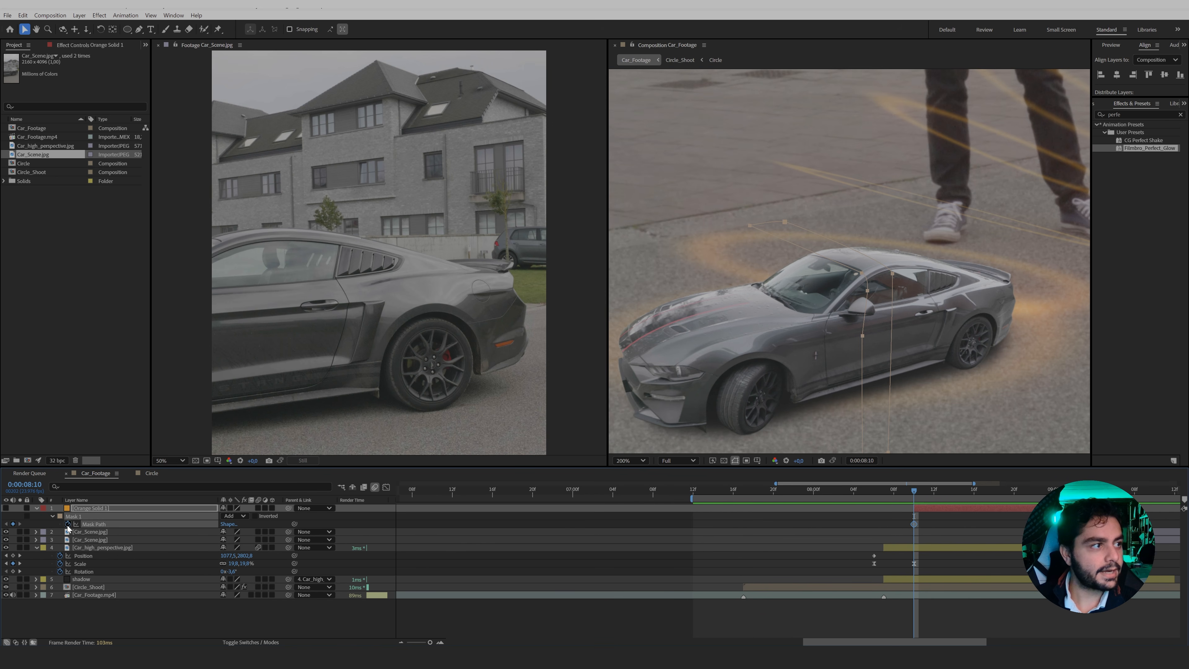
At 0:00:09:02, shift the orange solid's mask points from the door to the car's front bumper and front wheel.
left_click_drag(916, 492, 1075, 492)
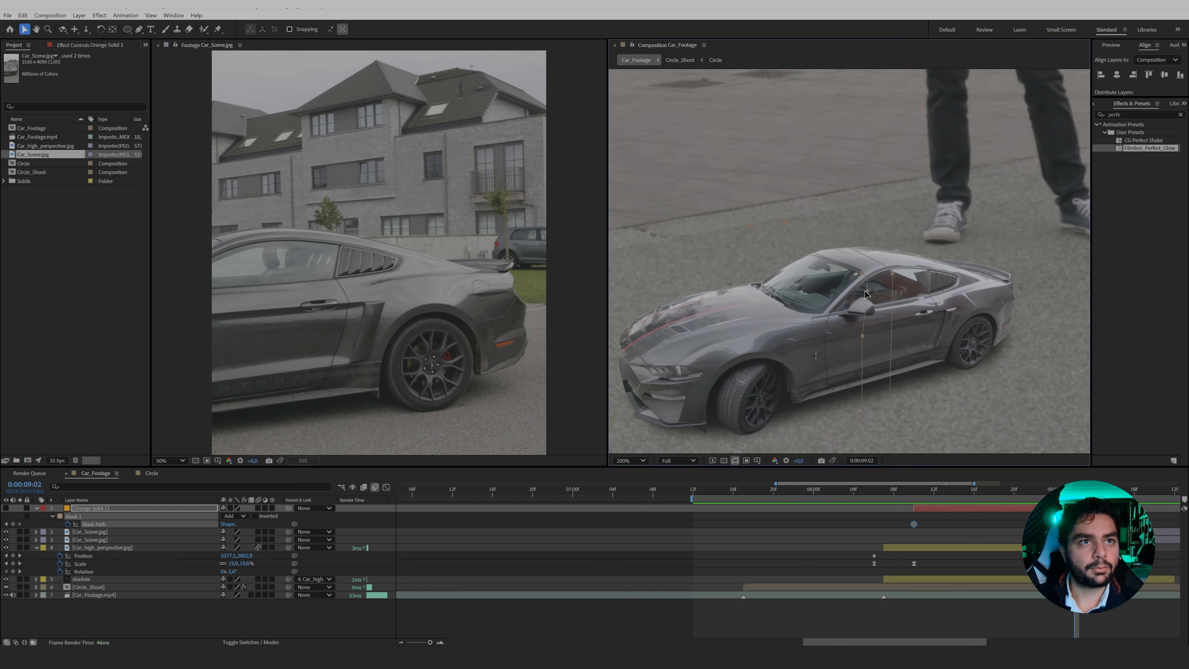
left_click(856, 308)
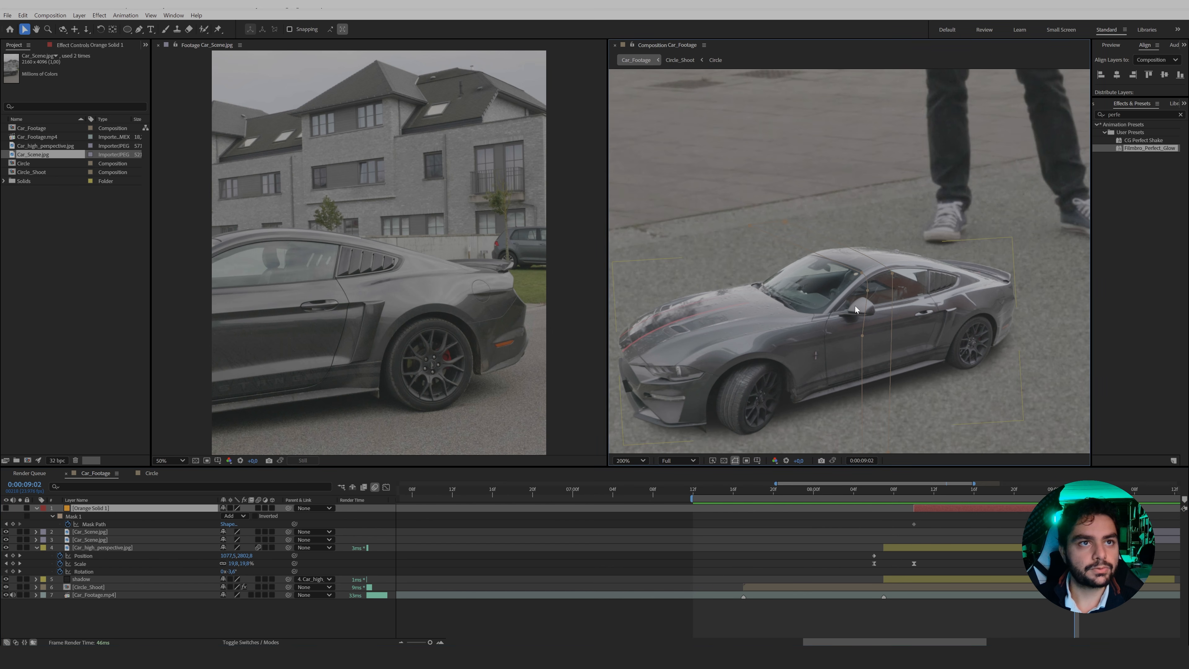
left_click_drag(868, 289, 710, 345)
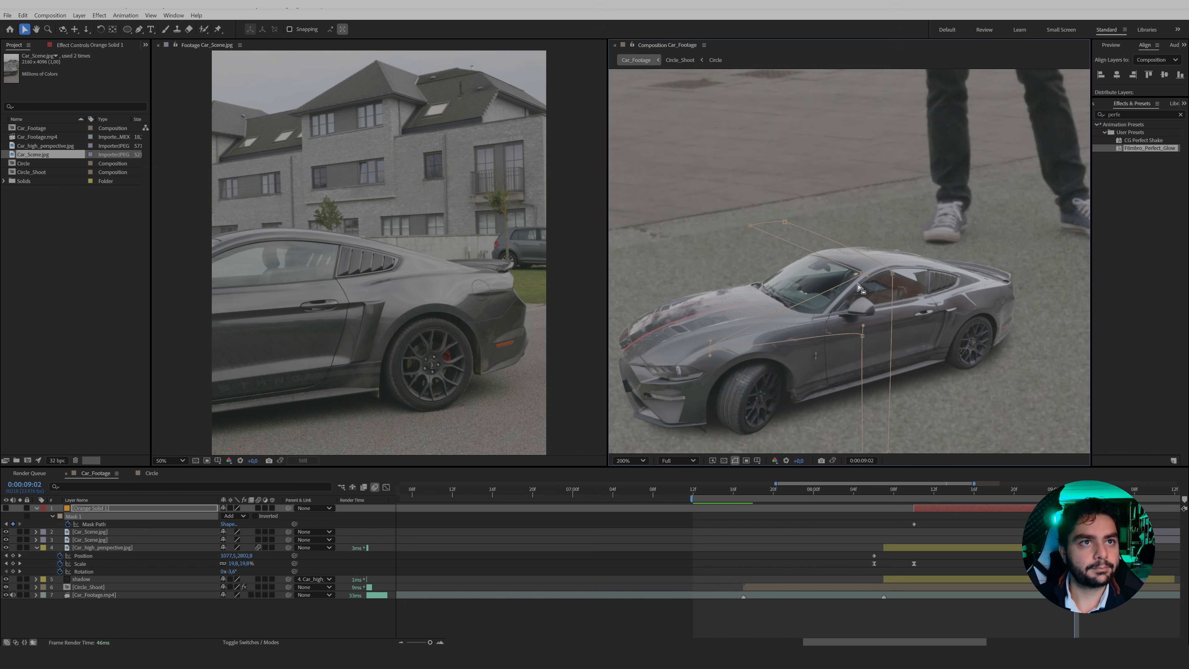
left_click_drag(863, 273, 749, 322)
left_click_drag(927, 445, 927, 311)
left_click_drag(820, 300, 782, 304)
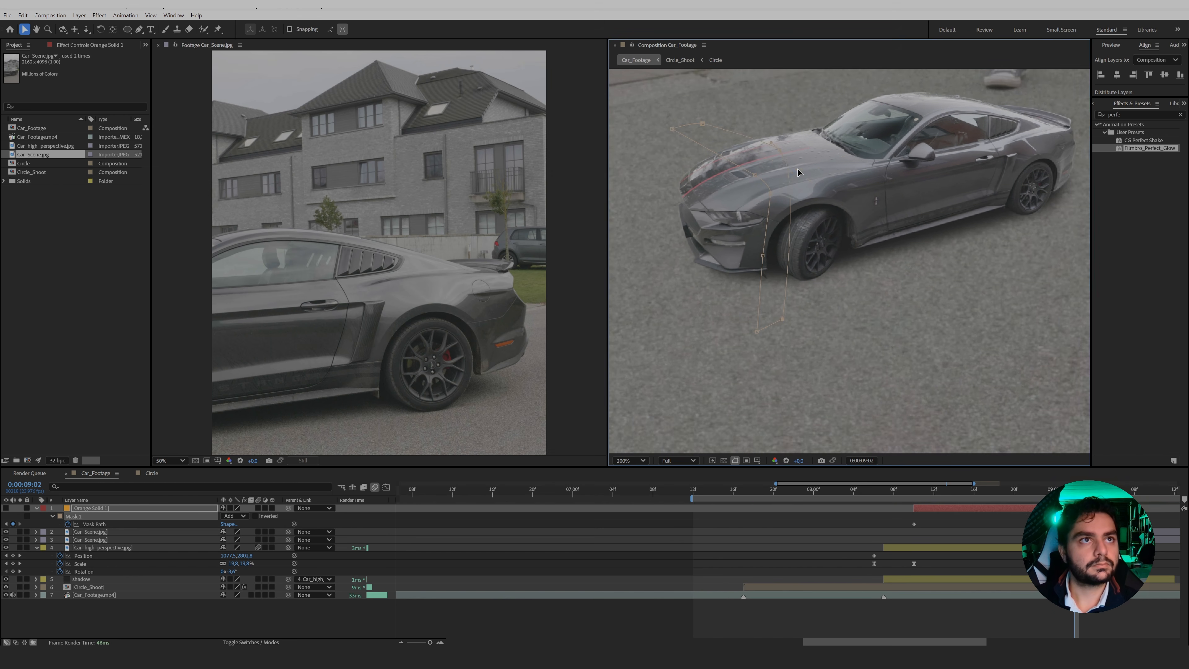
At 0:00:09:02, move the orange solid mask's rear-side points past the car's rear bumper.
left_click_drag(782, 174, 817, 221)
double_click(819, 206)
double_click(868, 266)
left_click_drag(868, 266, 826, 275)
left_click_drag(924, 122, 958, 162)
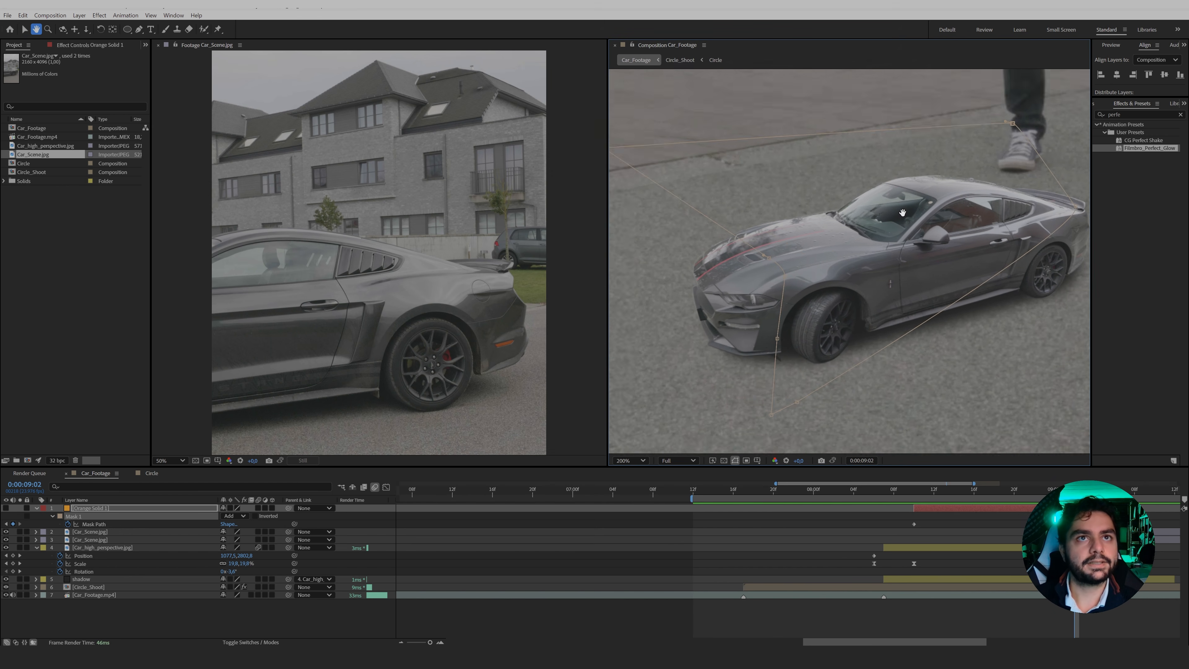
left_click_drag(974, 212, 913, 167)
left_click_drag(749, 209, 1024, 166)
left_click_drag(890, 492, 1054, 497)
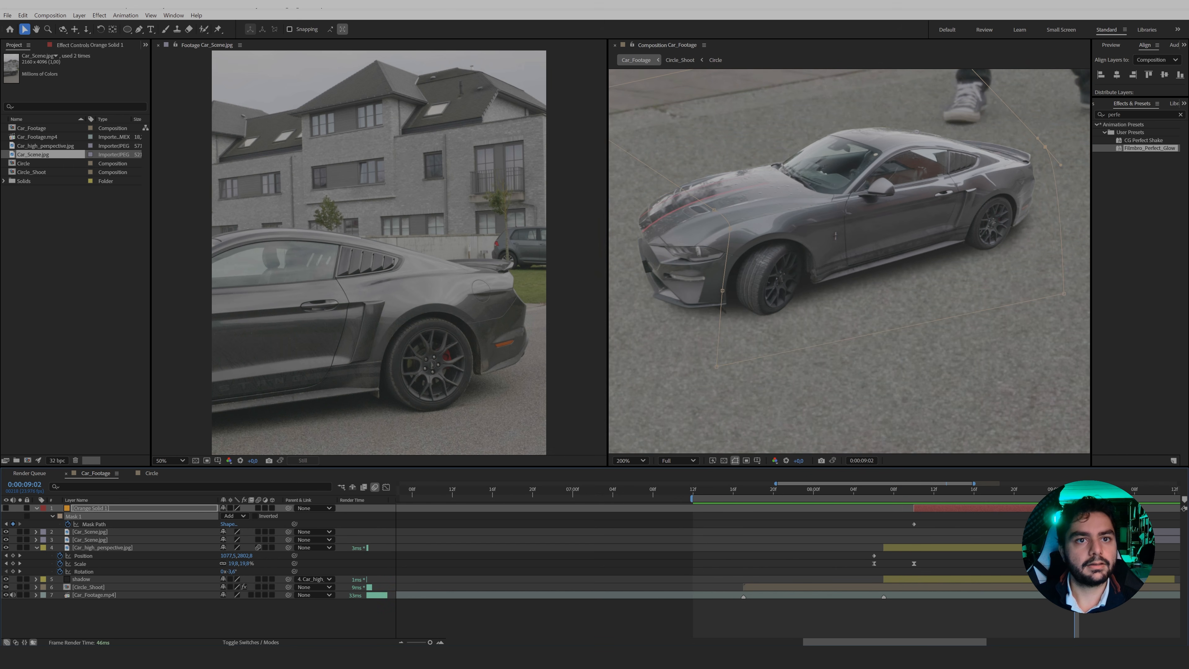
Move the mask's front-edge points from the front wheel and hood to just ahead of the car's front bumper.
left_click(724, 291)
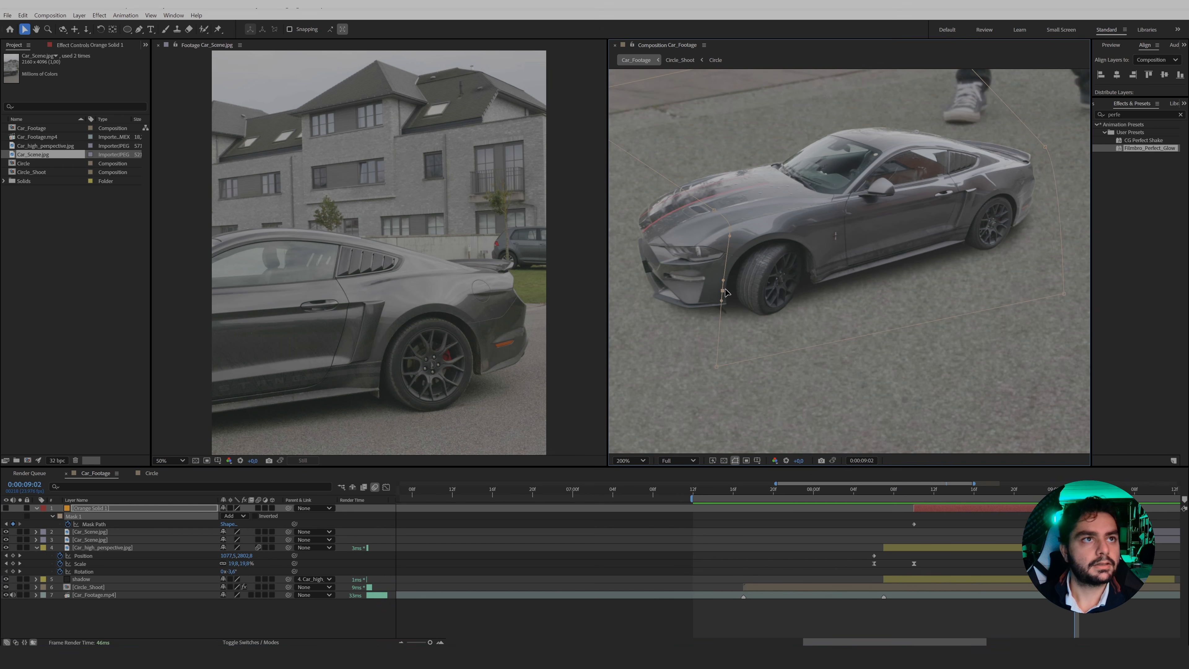
left_click_drag(795, 120, 617, 423)
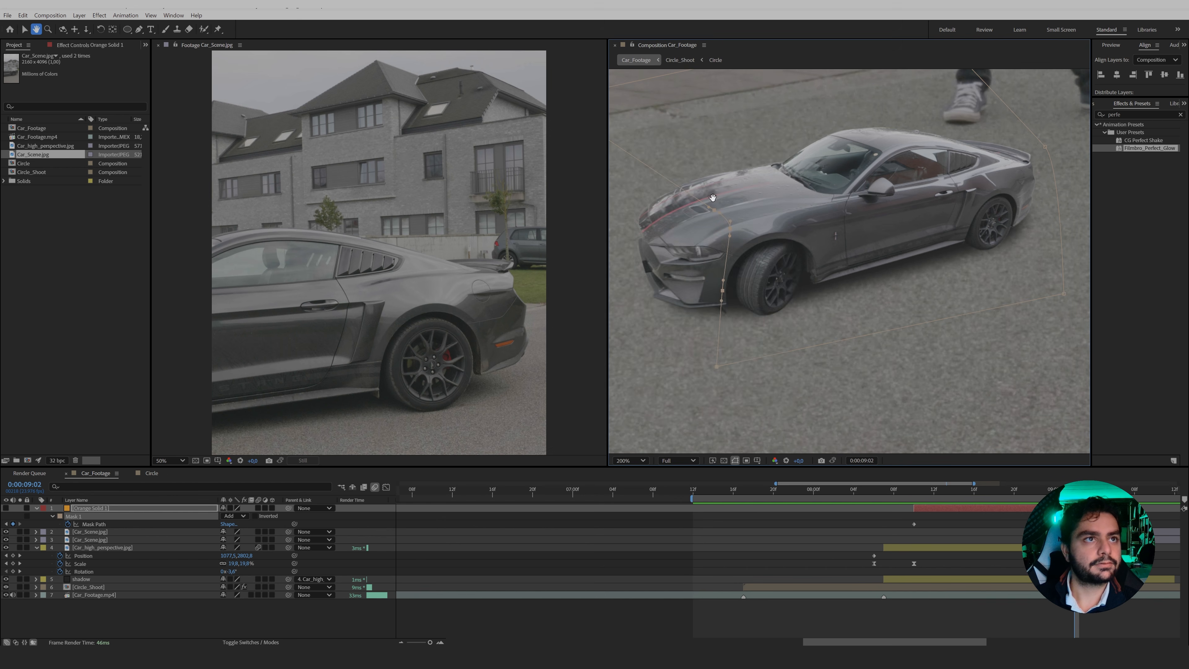
left_click_drag(710, 195, 850, 269)
left_click_drag(651, 138, 674, 158)
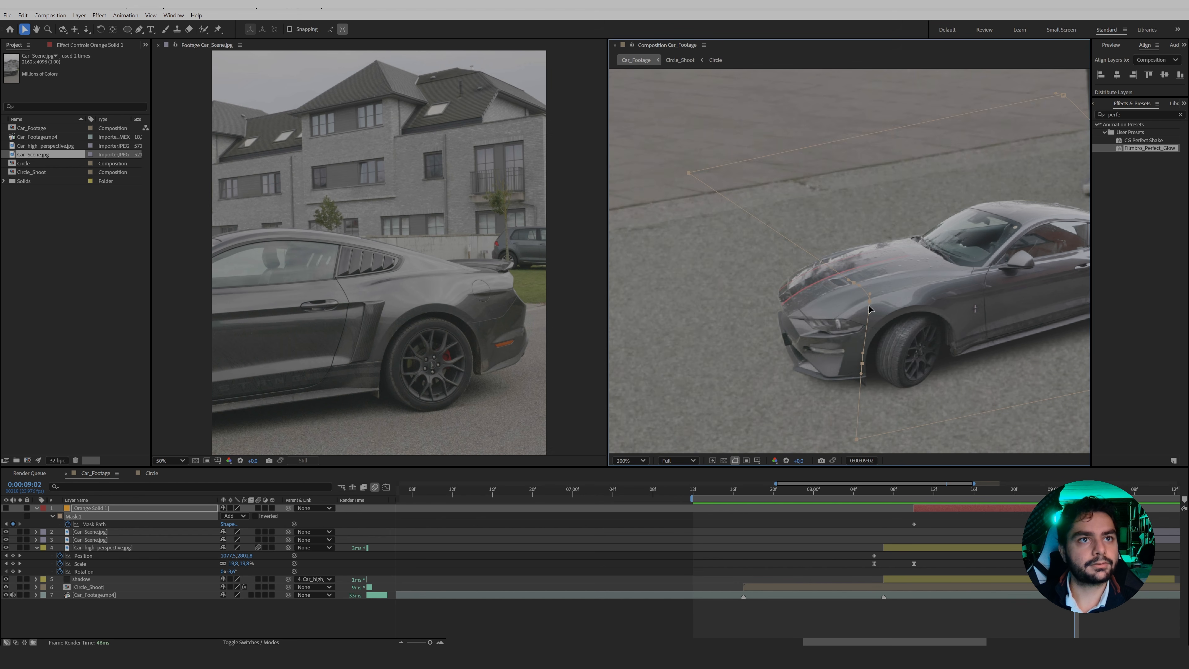
left_click_drag(872, 307, 768, 344)
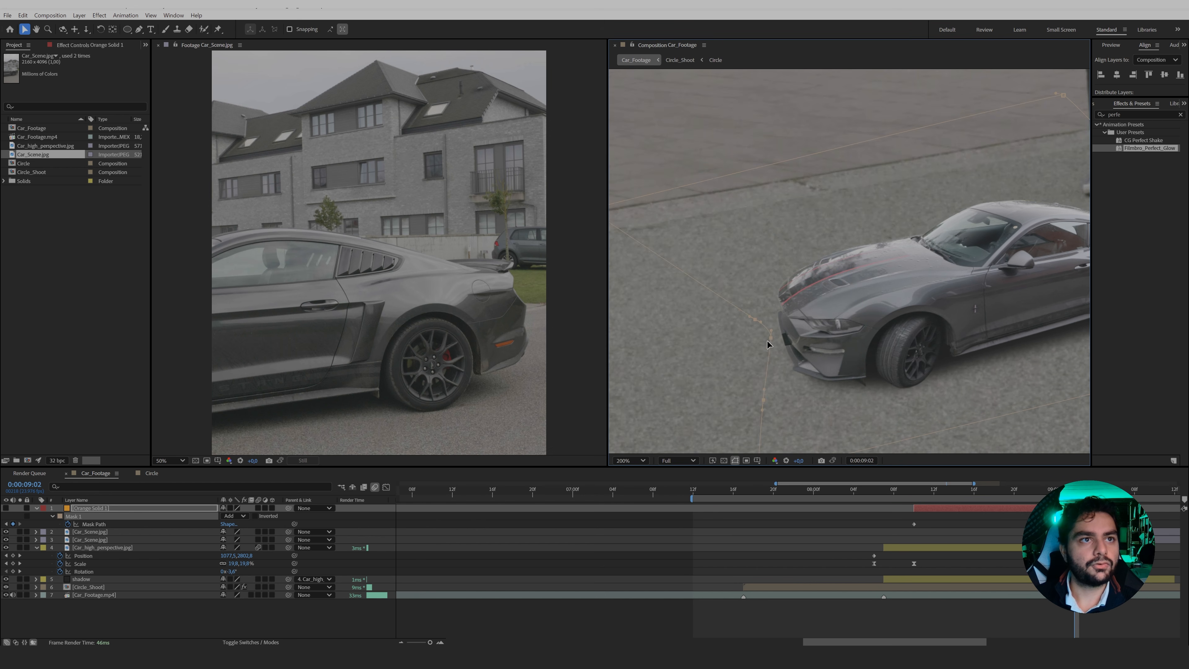
Show the orange solid again and preview its mask expansion from 0:00:08:10 to 0:00:08:18.
key("space")
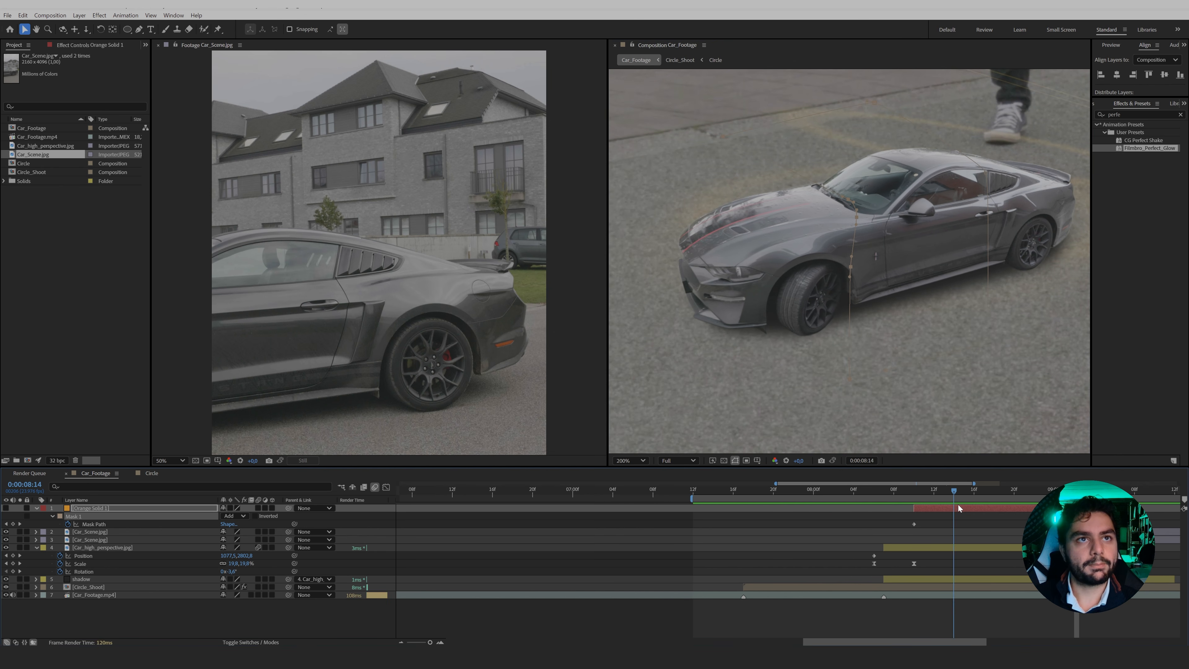
left_click(915, 492)
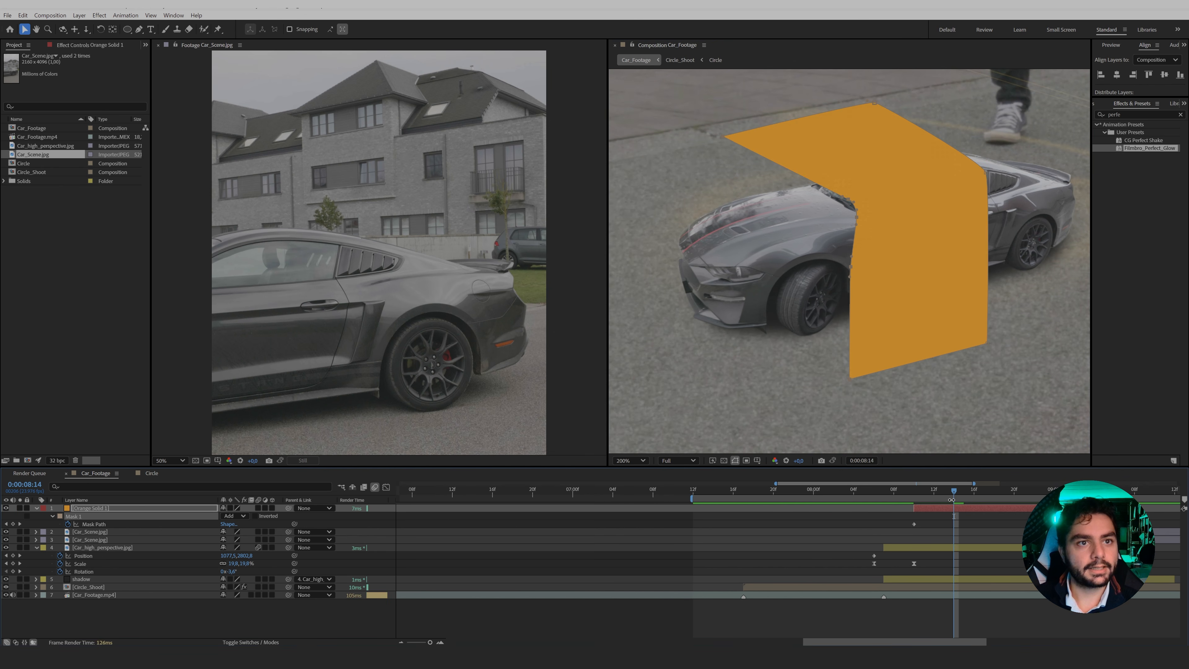
left_click_drag(915, 496, 993, 507)
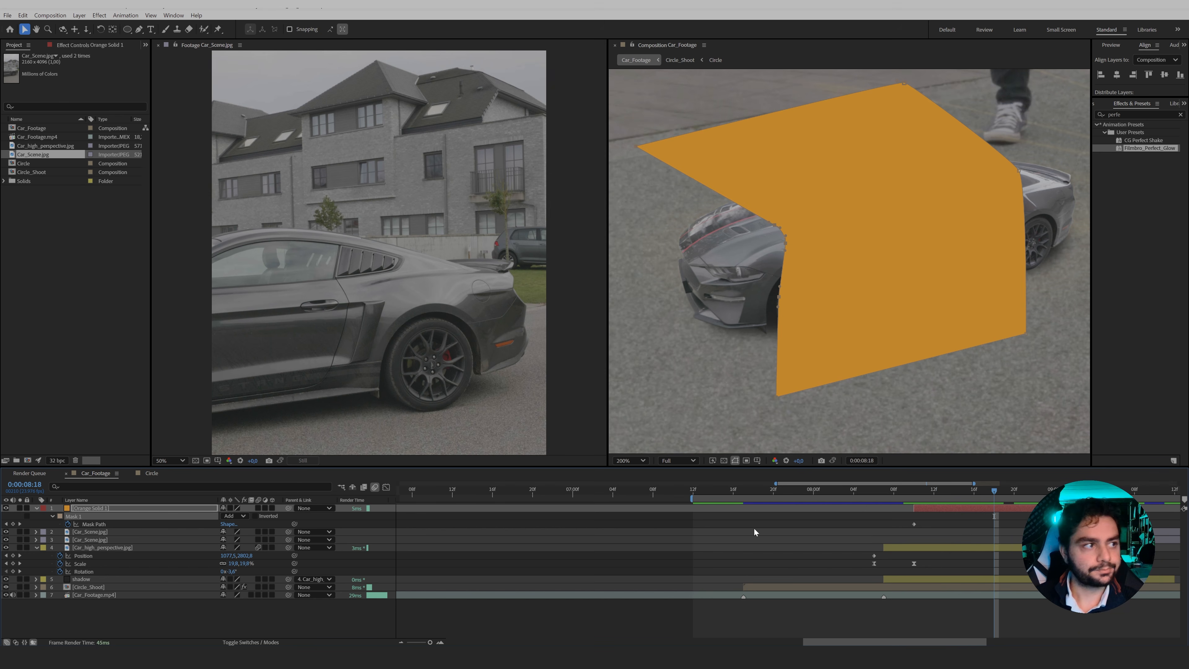
Use the Car_high_perspective layer as the orange solid's track matte, turn that layer's visibility back on, and check the result.
left_click(257, 642)
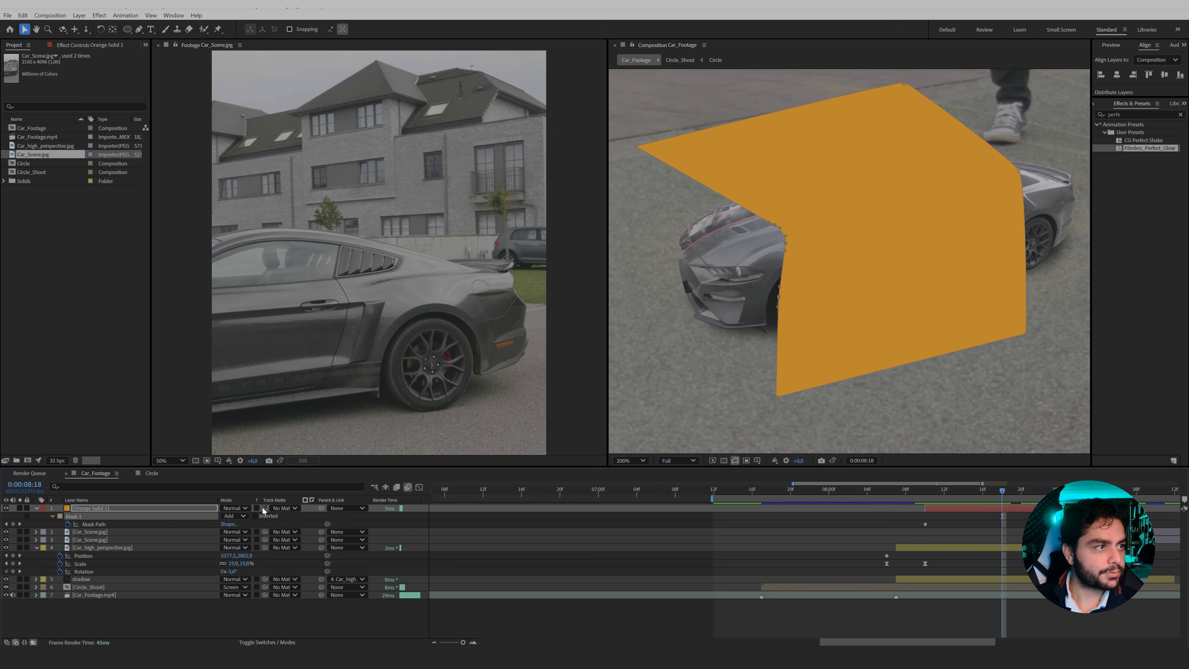
left_click_drag(265, 508, 104, 546)
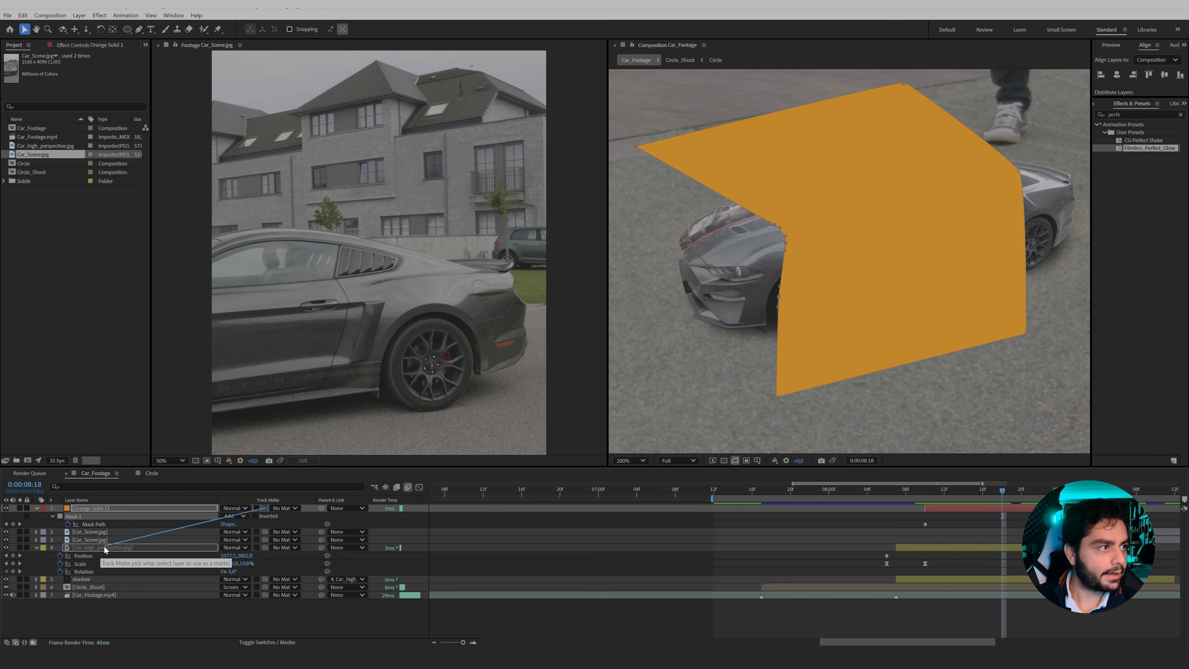
left_click(6, 548)
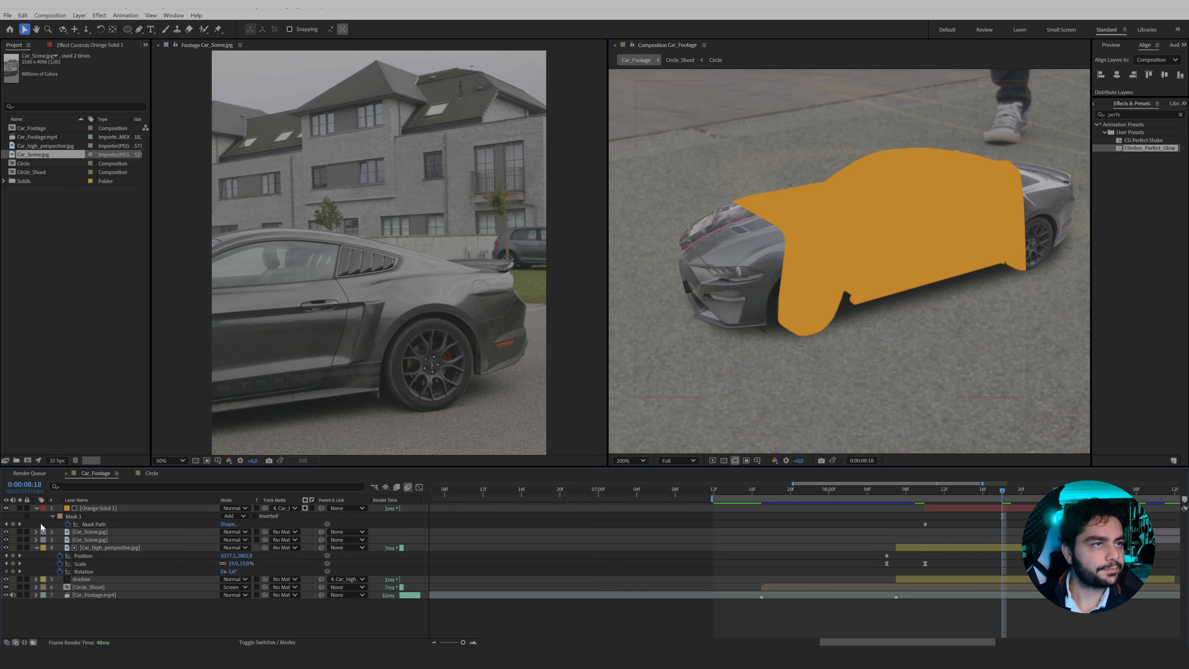
left_click(930, 492)
left_click_drag(930, 494, 964, 498)
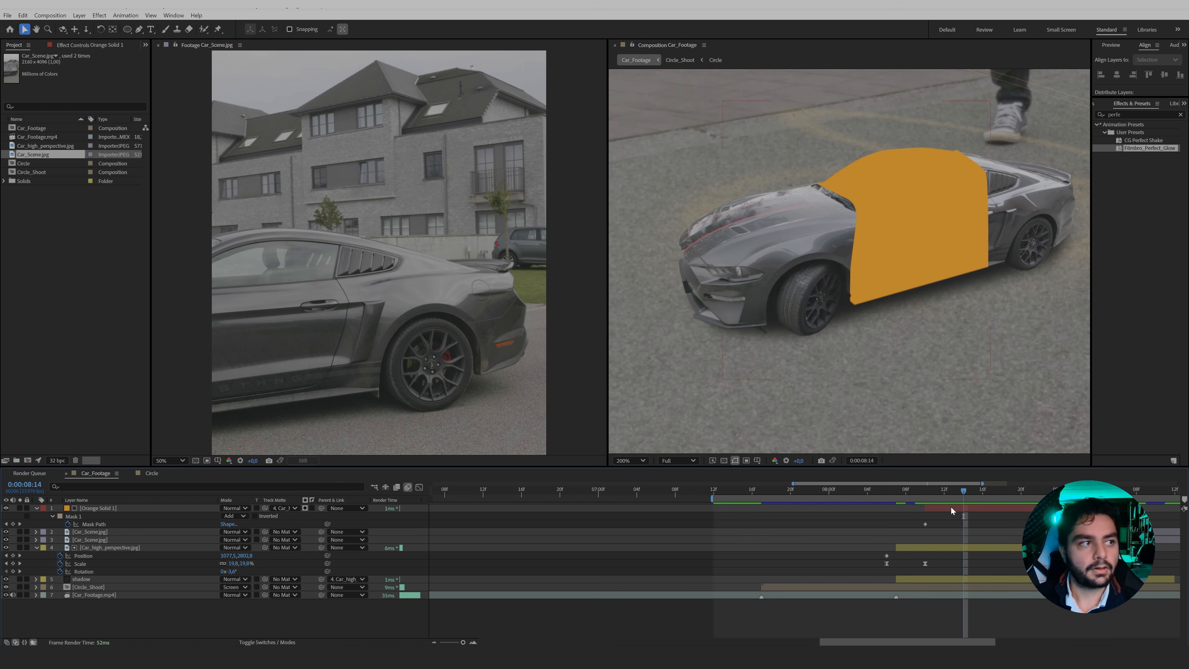
Duplicate the orange solid's Mask 1 and set the duplicate mask's mode to Subtract.
left_click(80, 518)
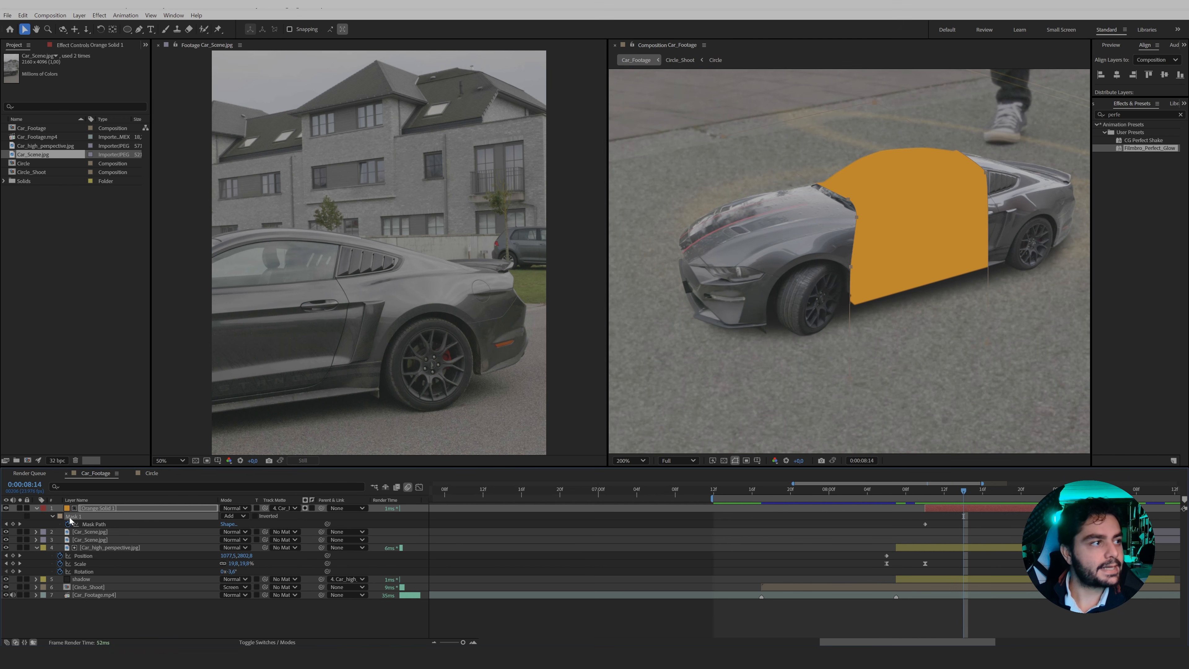
key("ctrl+d")
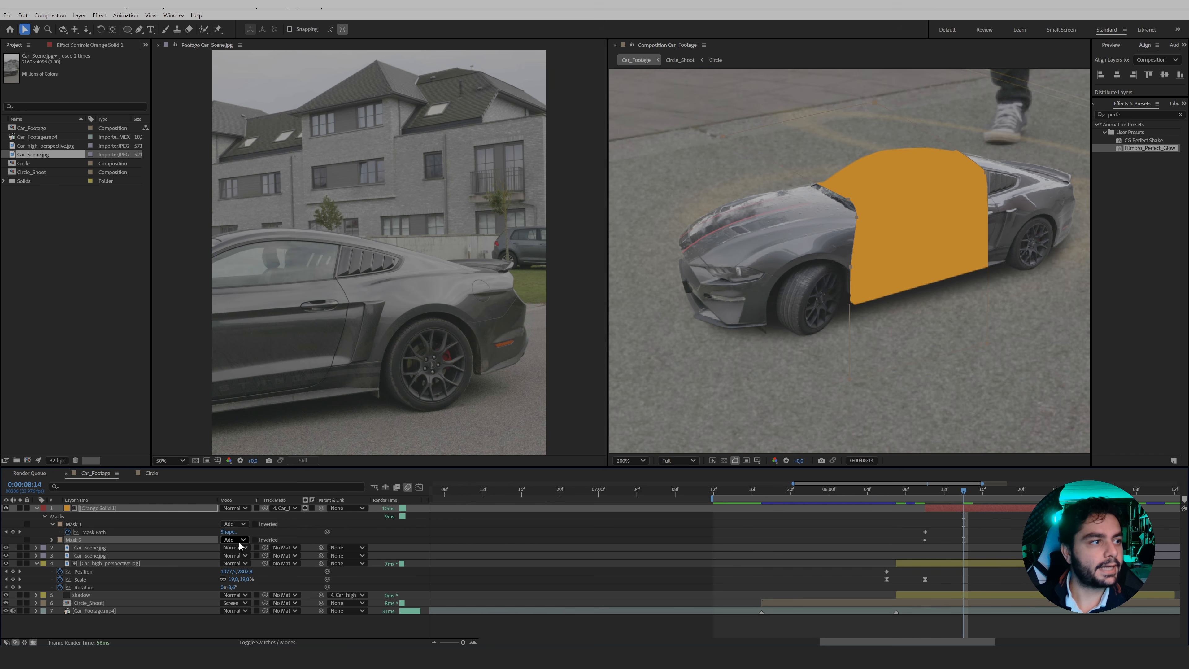
left_click(238, 540)
left_click(247, 572)
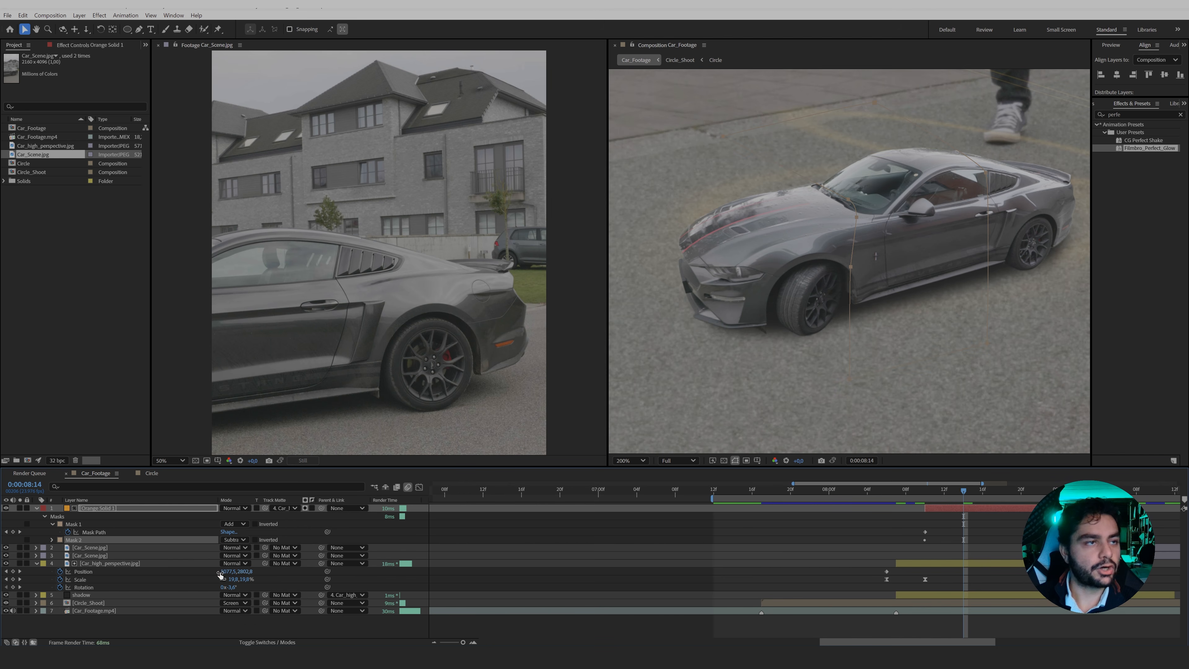
Reveal both masks' properties and set Mask 2's expansion to -27 pixels and feather to 79 pixels.
left_click(52, 540)
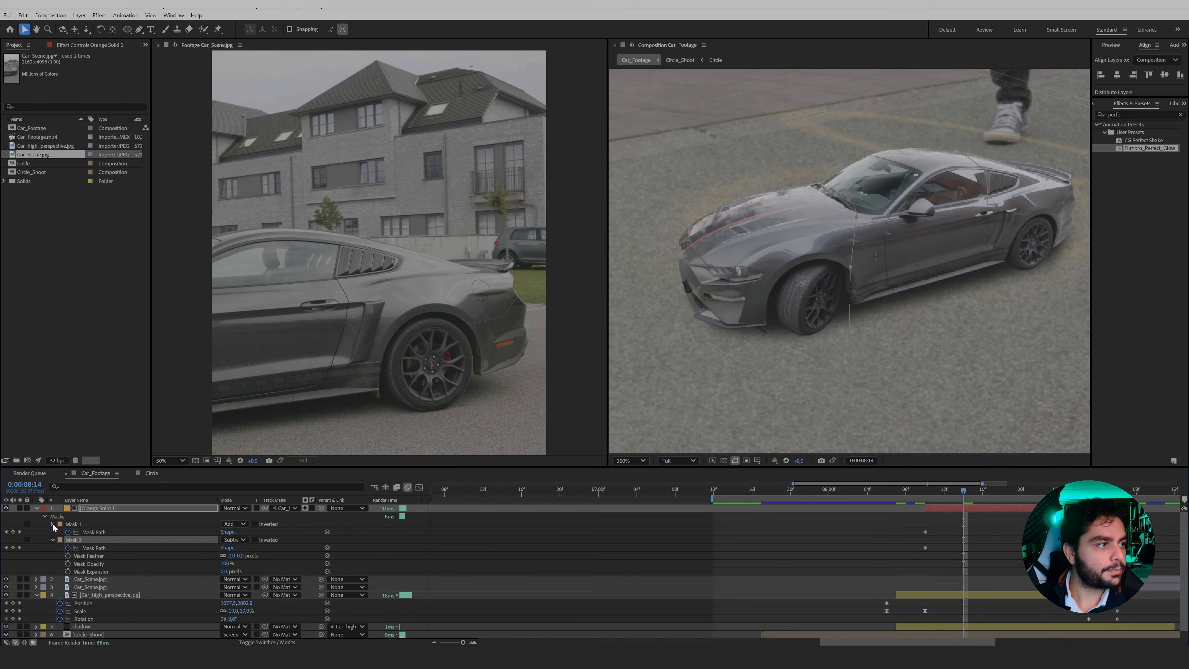
left_click(53, 525)
left_click(53, 524)
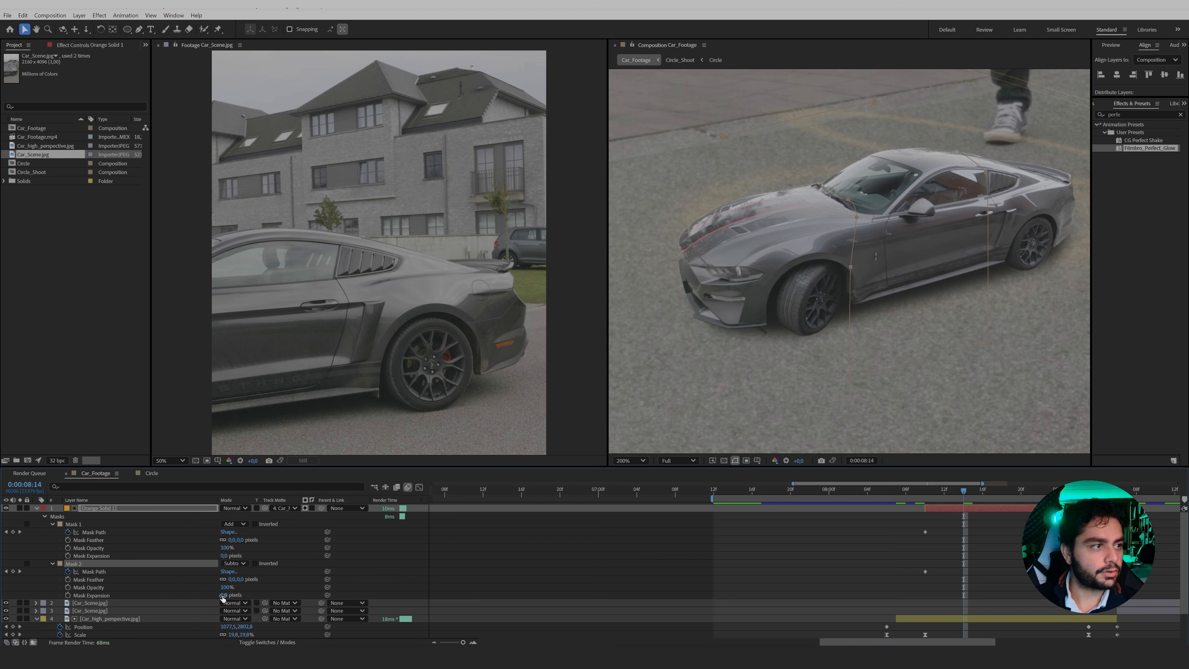
left_click_drag(223, 596, 269, 579)
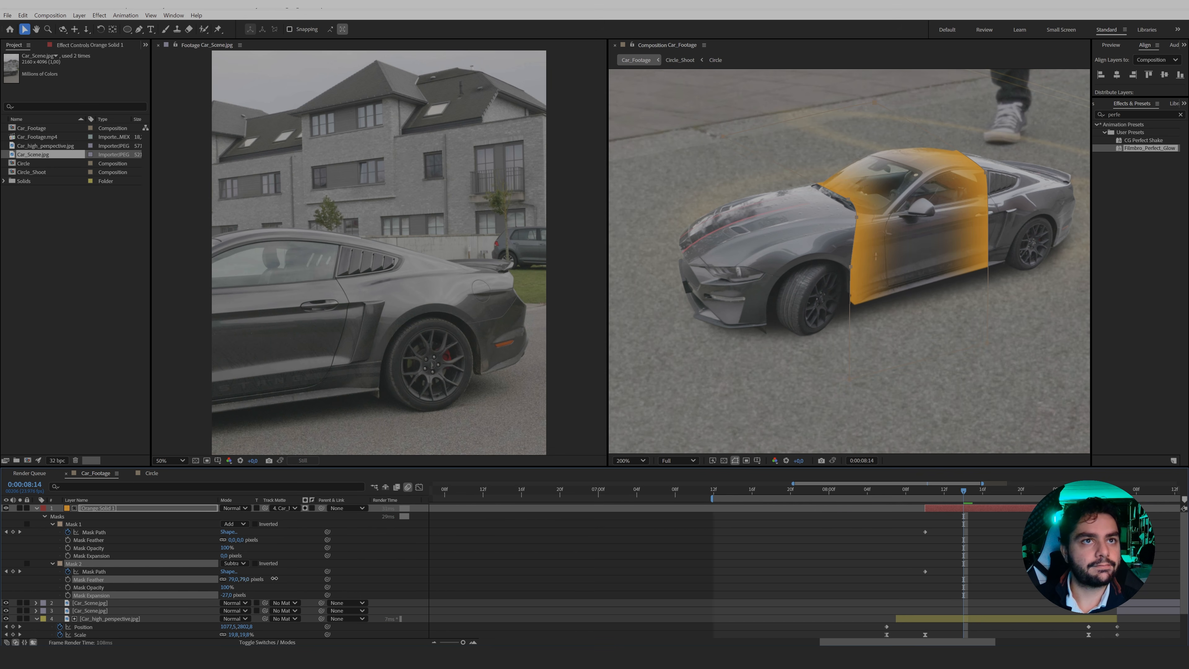
Set Mask 1's feather to 23 pixels and expansion to 20 pixels, and save the project.
left_click_drag(232, 540, 249, 540)
key("ctrl+s")
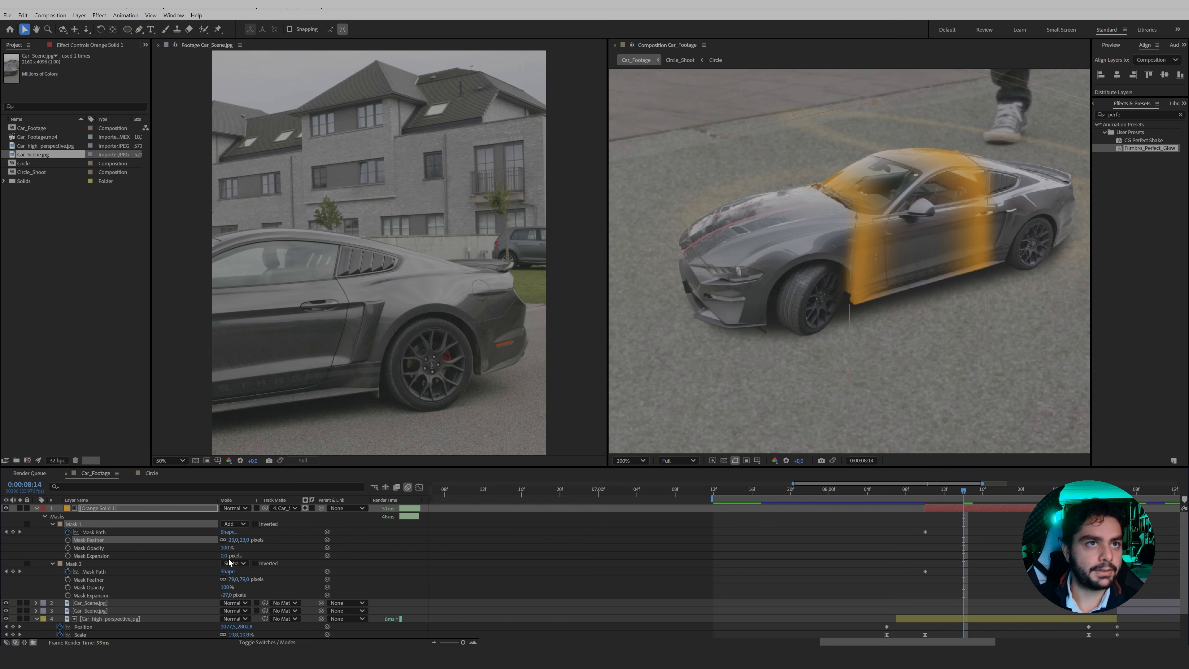
left_click_drag(223, 556, 232, 556)
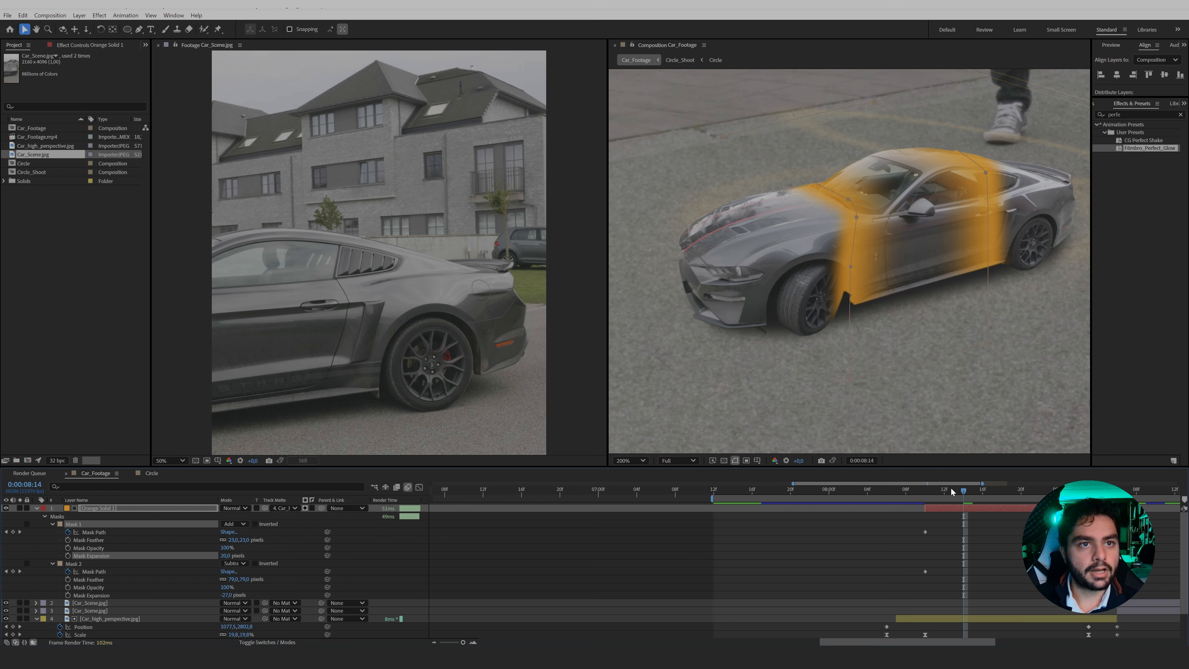
left_click_drag(951, 489, 964, 525)
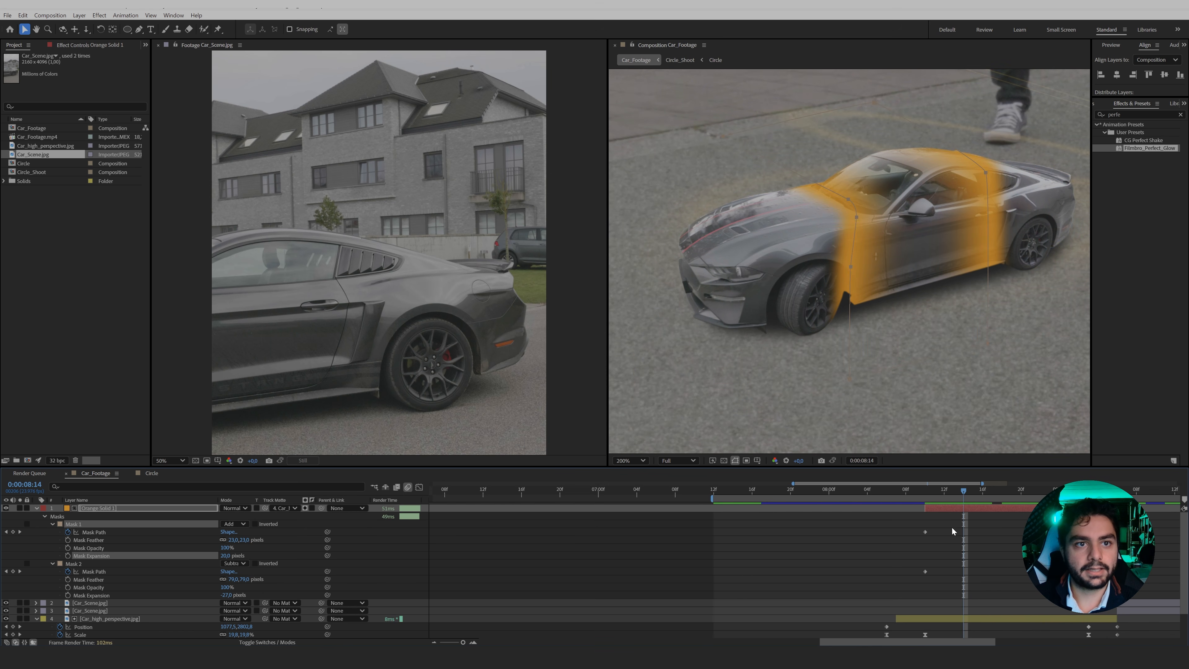
Apply Easy Ease to the Mask Path keyframes of both masks and preview the sweep up to 0:00:08:18.
left_click_drag(884, 522, 1054, 588)
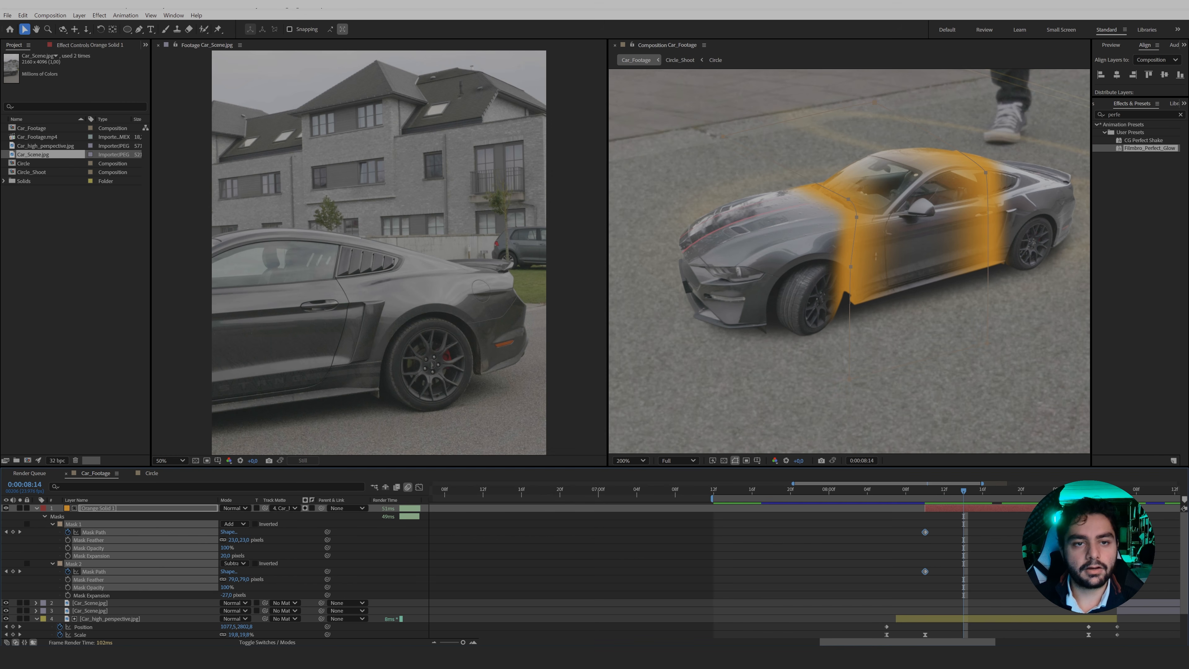
key("F9")
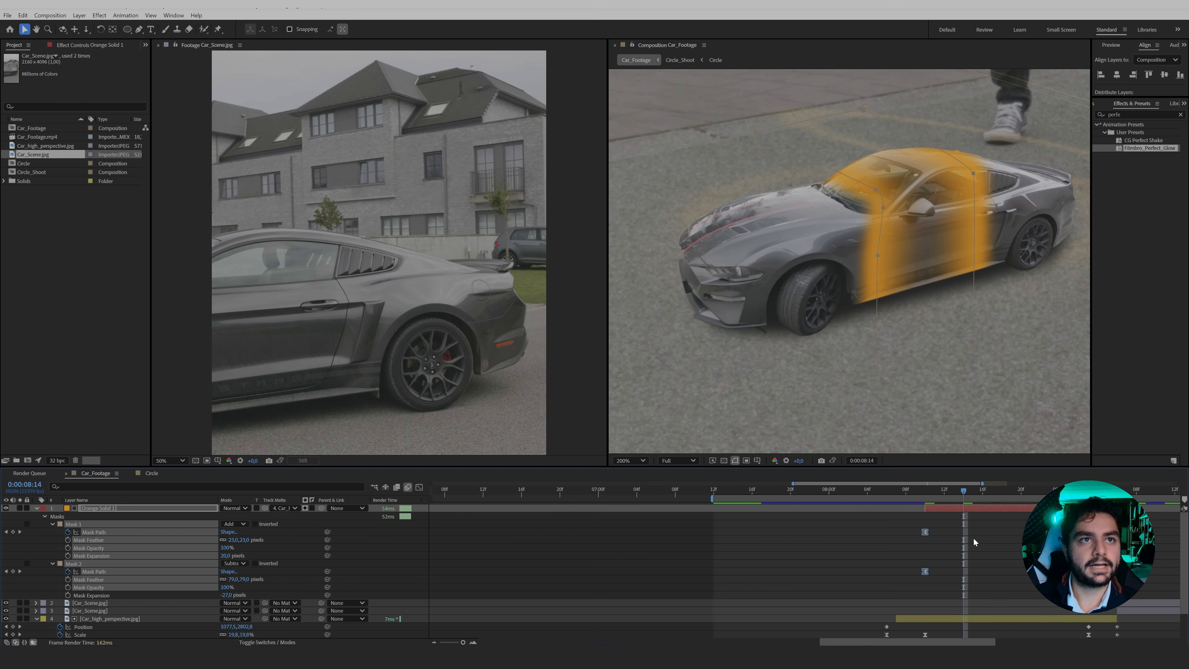
left_click_drag(965, 484, 1003, 491)
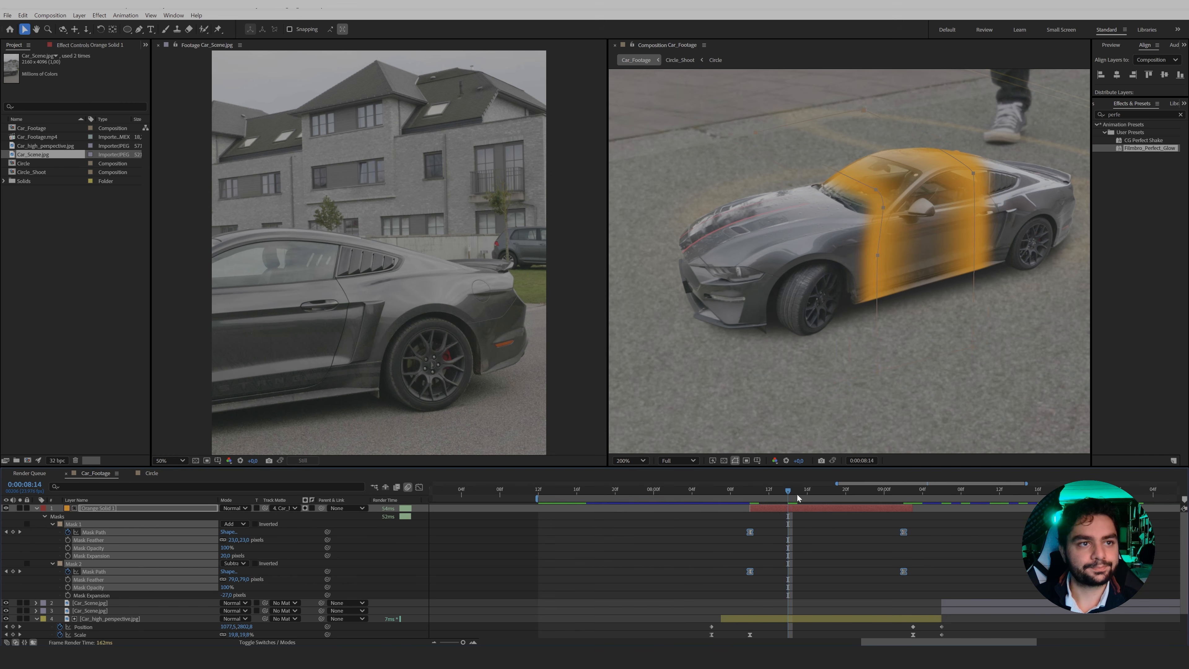
left_click_drag(797, 494, 827, 492)
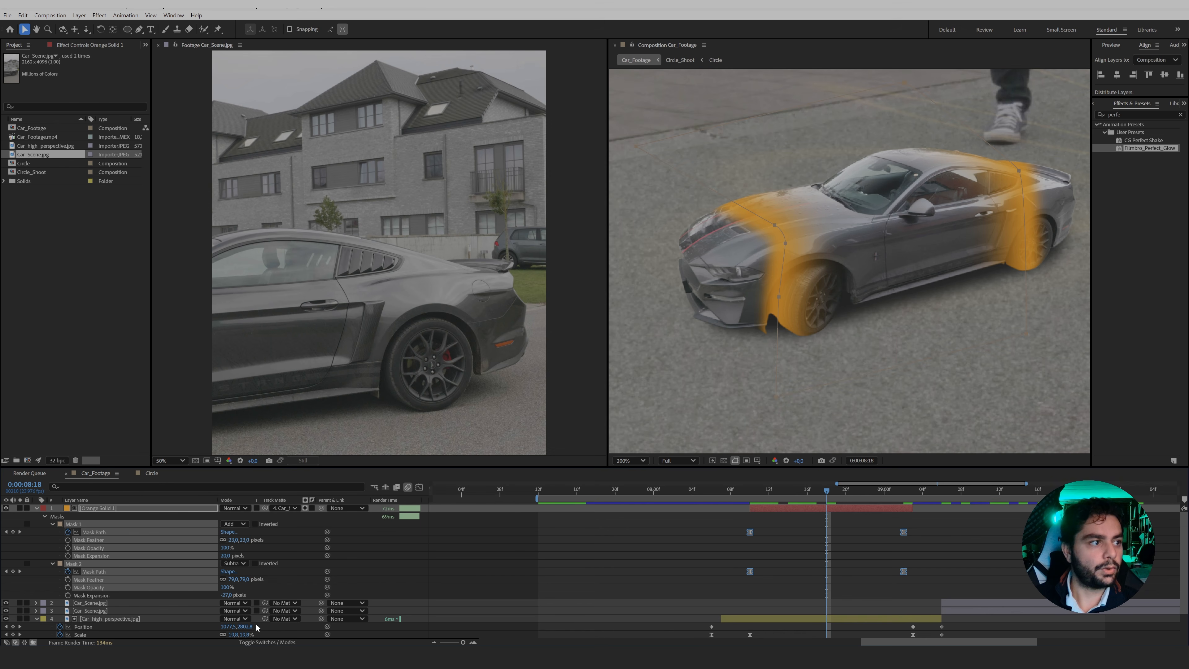
Set the orange solid's blending mode to Screen and its opacity to 65%.
left_click(234, 509)
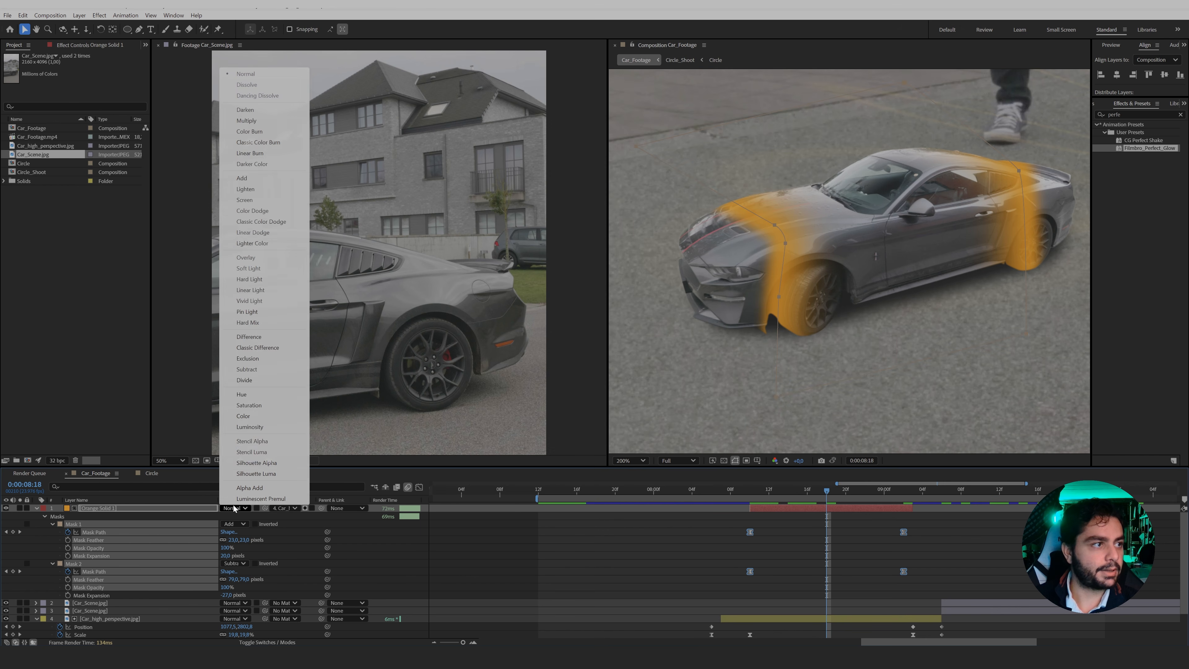
left_click(246, 201)
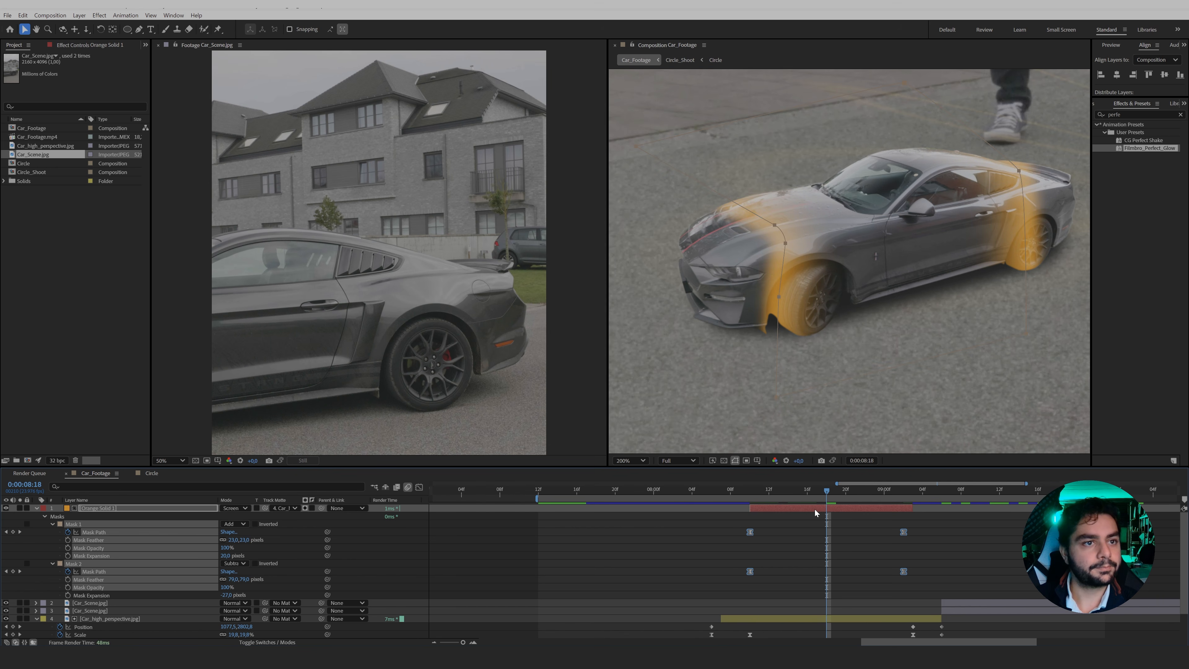
key("t")
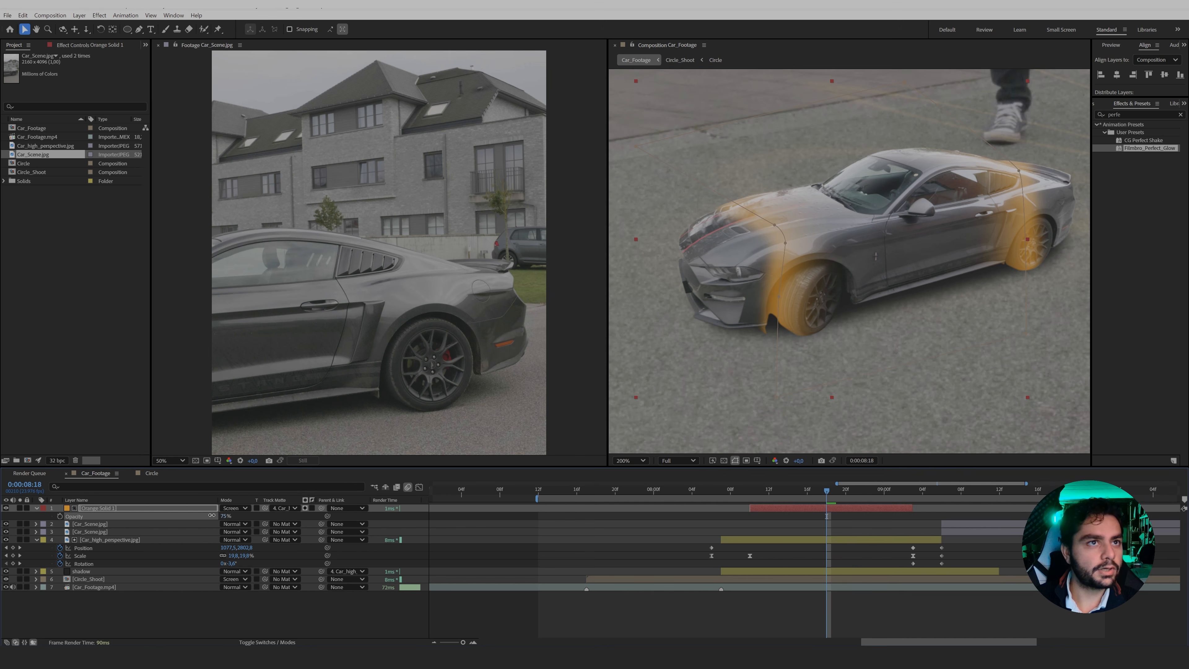
left_click_drag(212, 515, 208, 515)
left_click(719, 528)
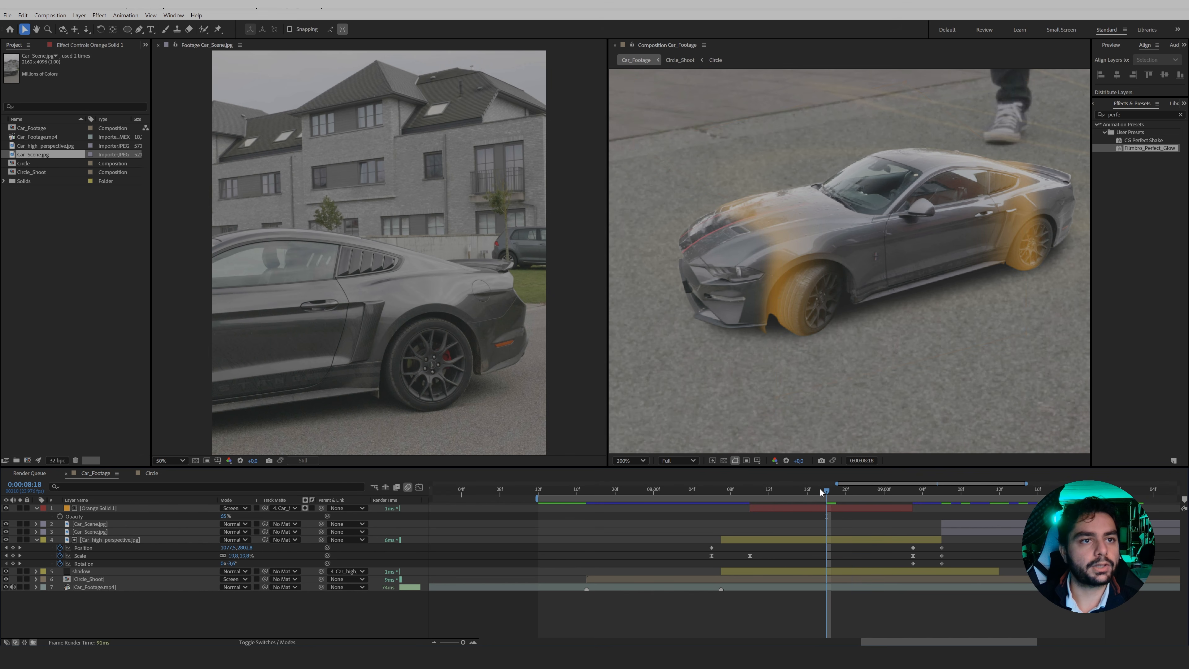
mouse_move(820, 488)
left_mouse_down()
mouse_move(723, 492)
mouse_move(949, 510)
mouse_move(828, 506)
left_mouse_up()
Go to 0:00:08:07, where the small car starts growing, and create a second comp-sized orange solid.
scroll(834, 374, "down", 4)
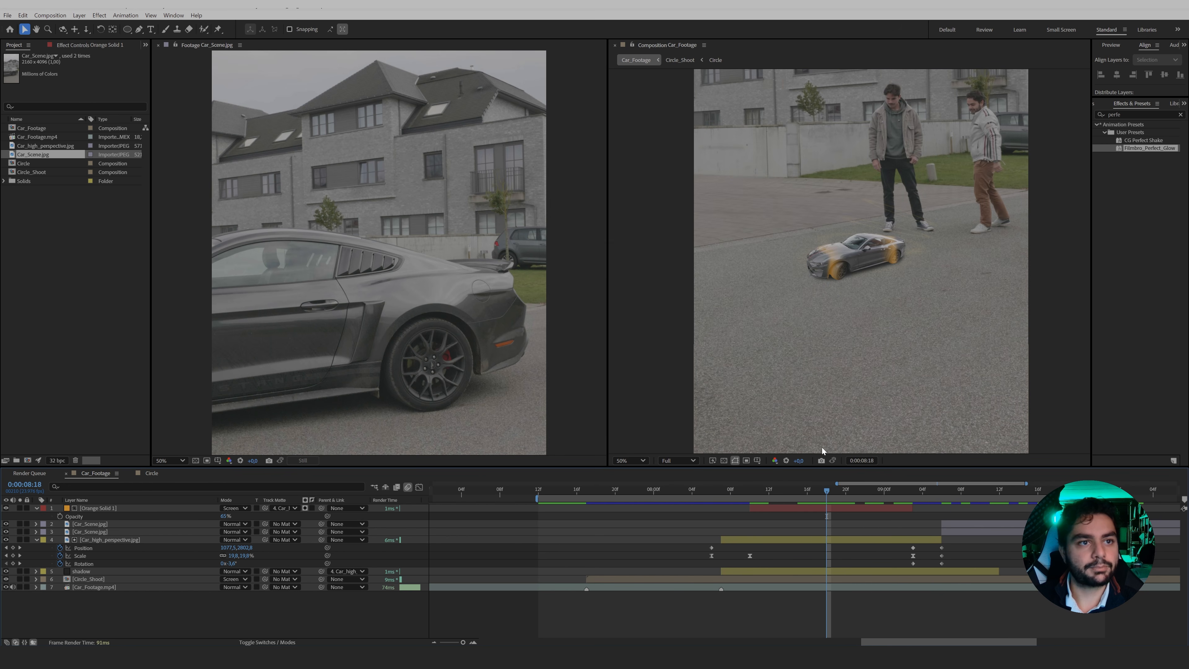
left_click(751, 490)
scroll(851, 335, "up", 2)
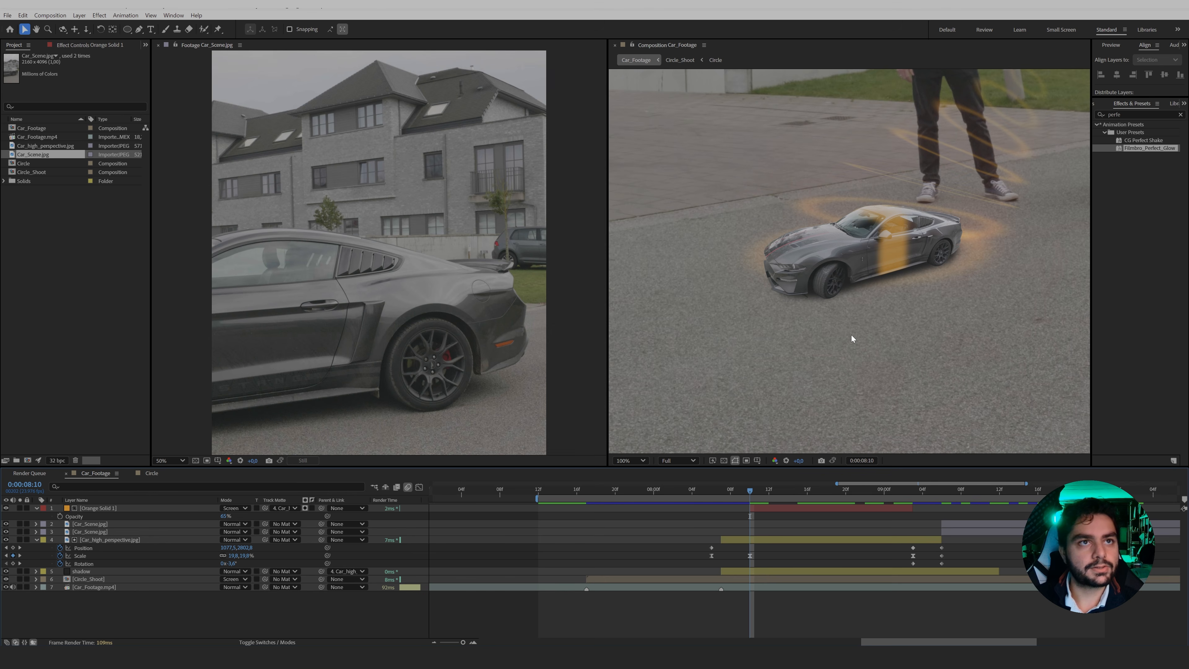
mouse_move(749, 493)
left_mouse_down()
mouse_move(710, 496)
mouse_move(720, 502)
left_mouse_up()
right_click(302, 610)
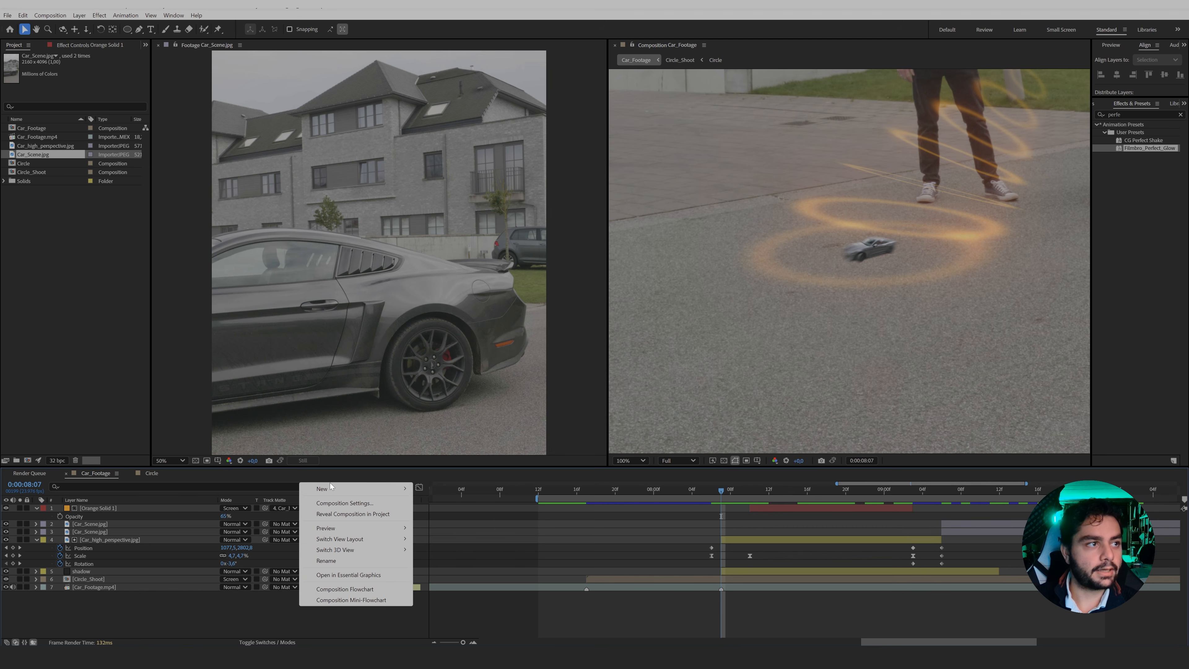
mouse_move(398, 489)
left_click(446, 515)
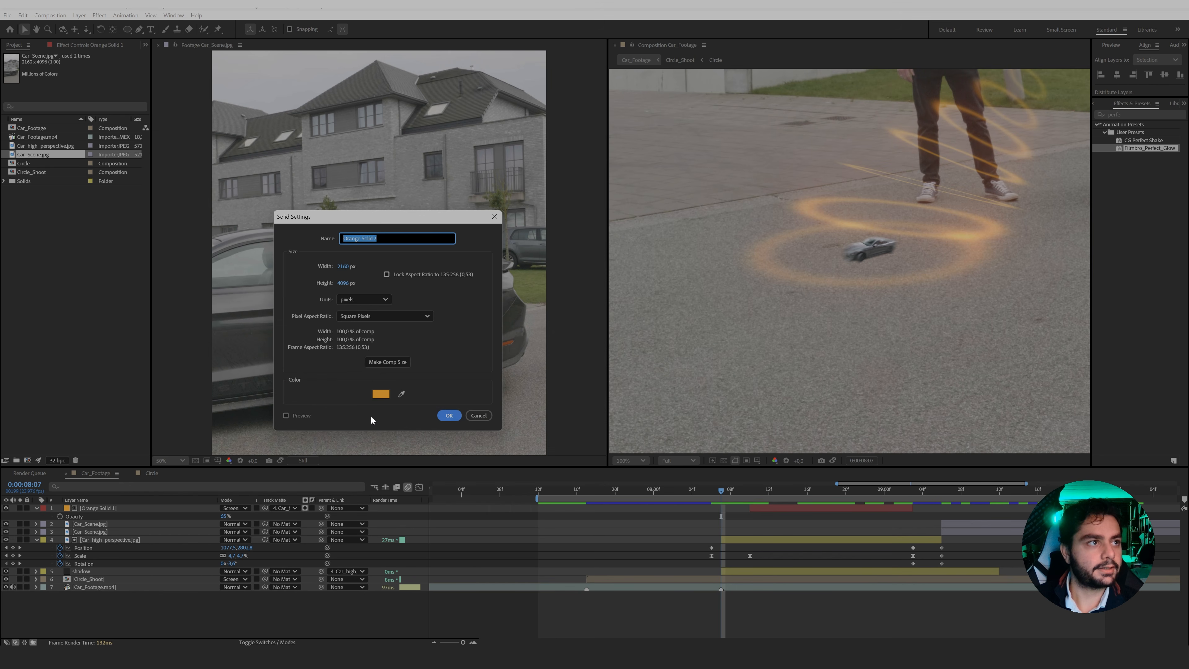
left_click(450, 415)
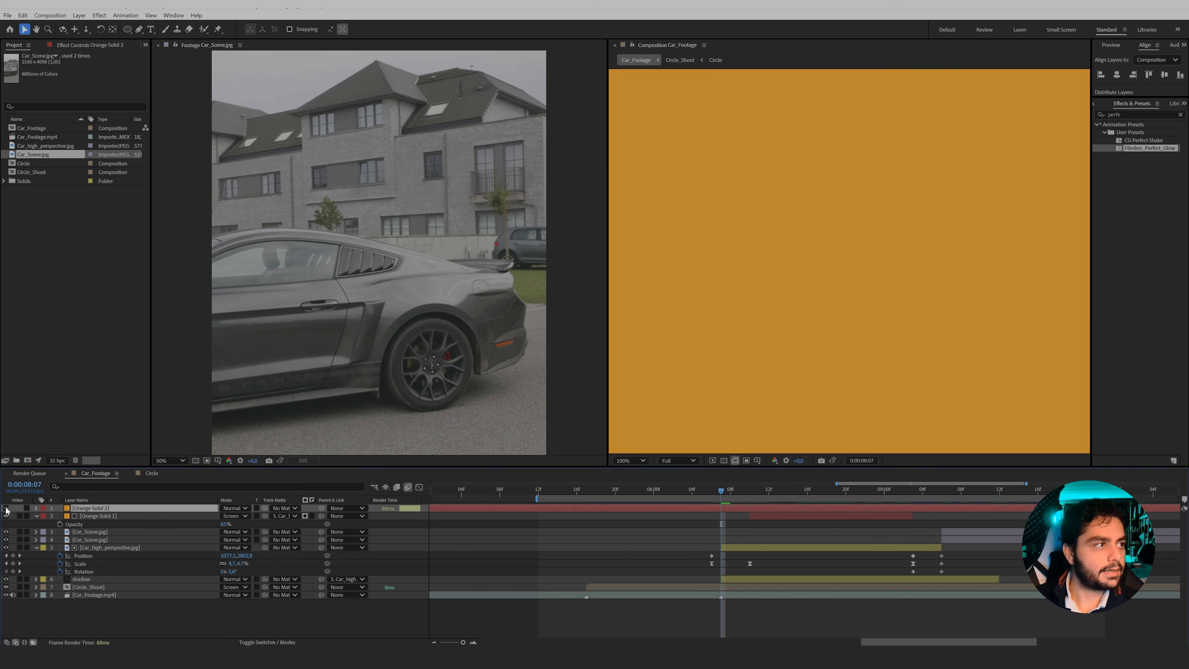
Hide the second orange solid, draw a closed Pen mask on it around the small car at 0:00:08:06, and show the solid again.
left_click(7, 509)
scroll(759, 261, "up", 4)
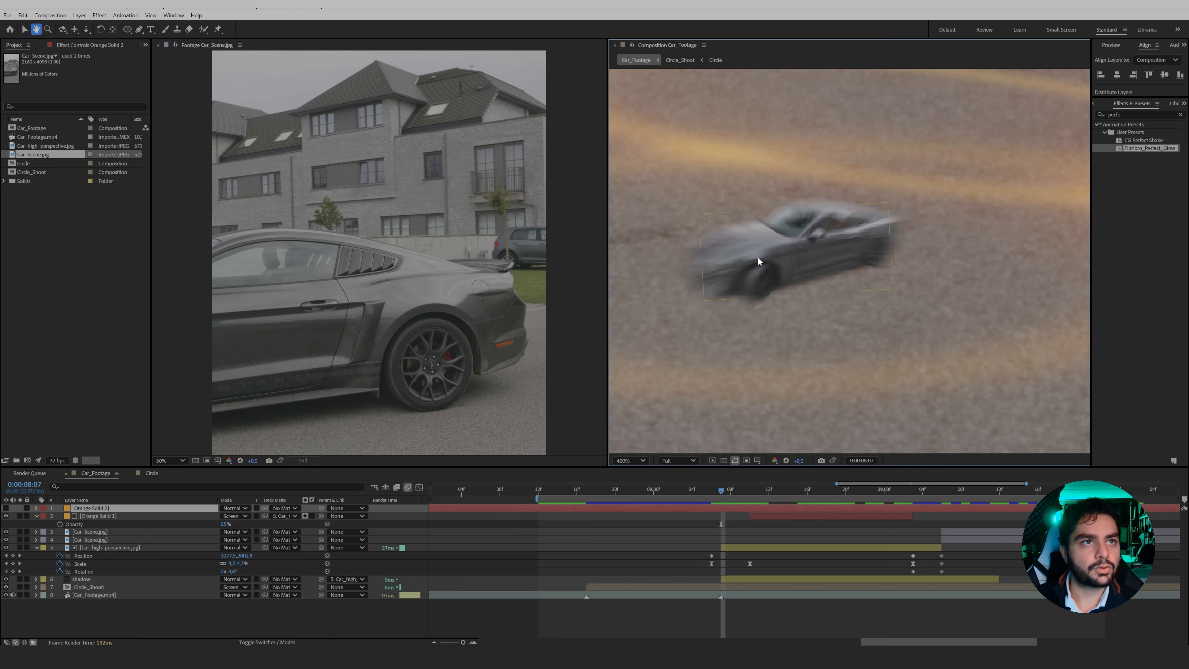
key("v")
left_click_drag(720, 493, 709, 495)
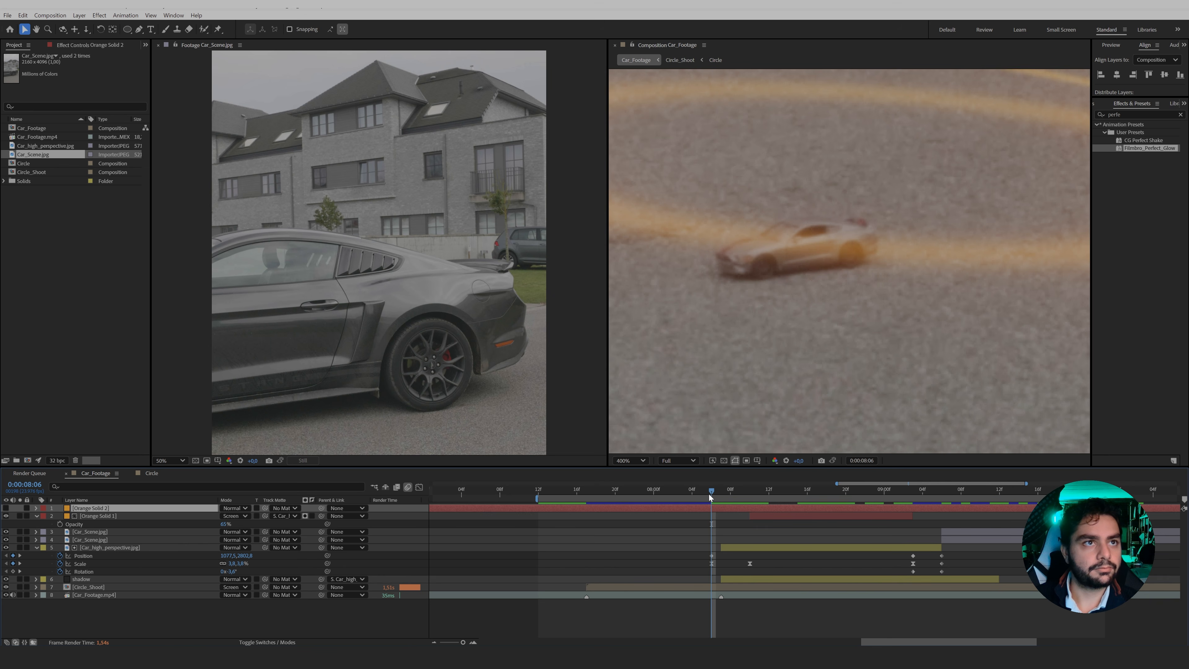
key("space")
left_click_drag(755, 258, 781, 262)
key("g")
left_click_drag(810, 251, 826, 248)
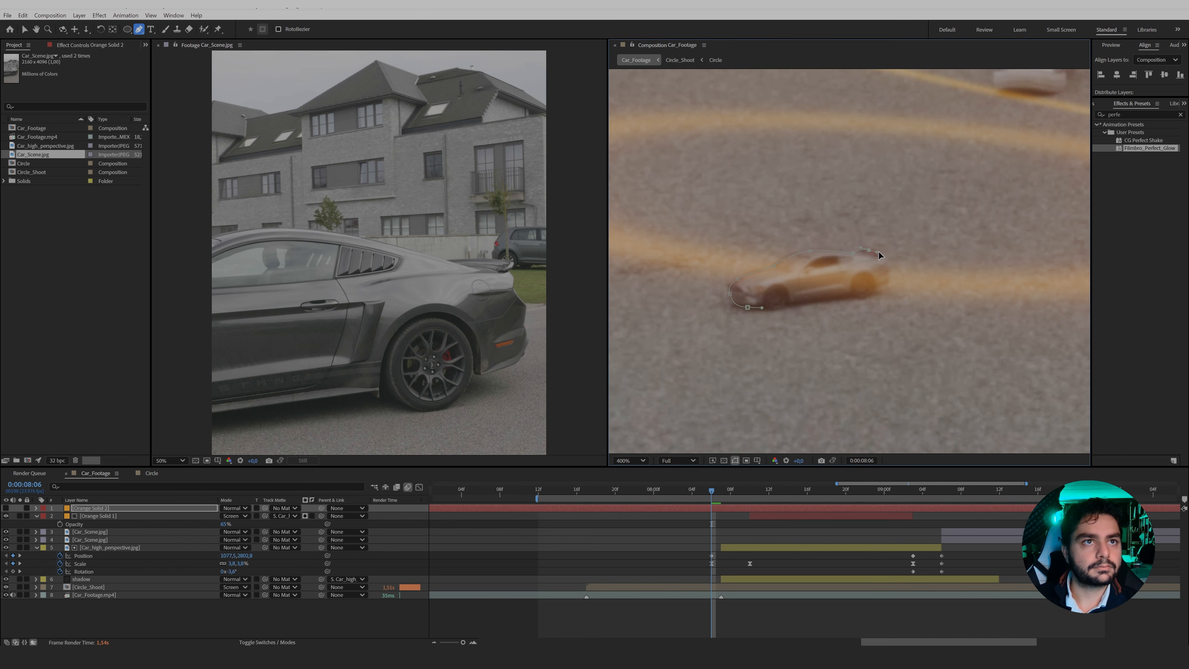
left_click_drag(844, 295, 835, 295)
left_click_drag(794, 304, 770, 311)
left_click(748, 307)
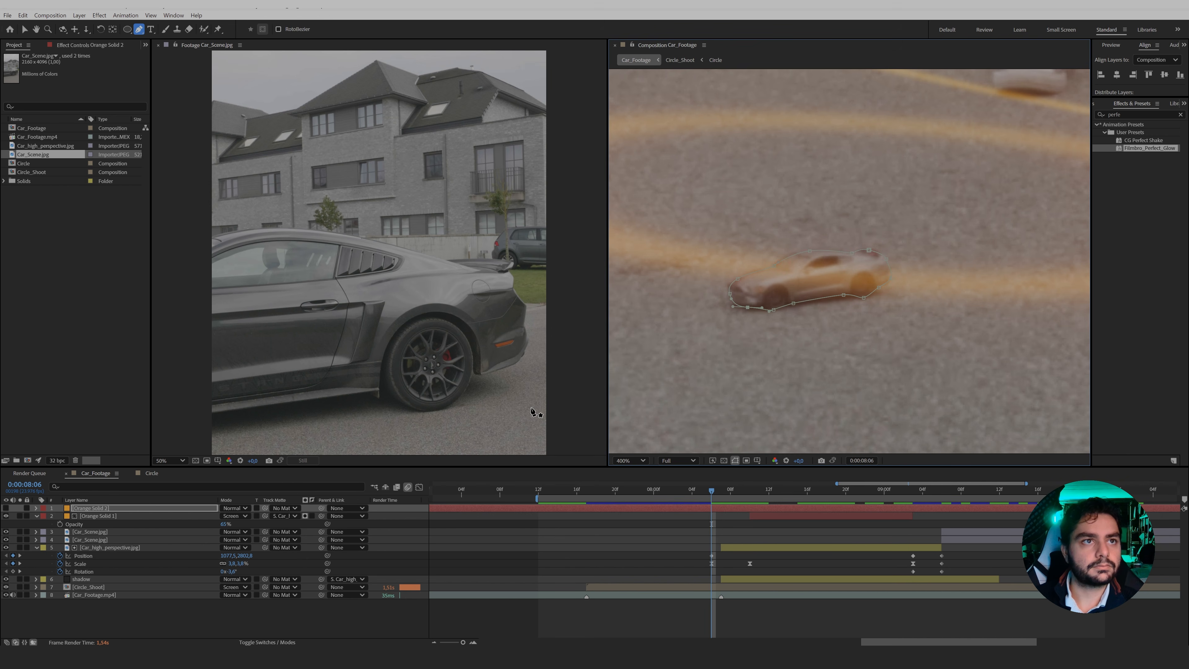
left_click(6, 508)
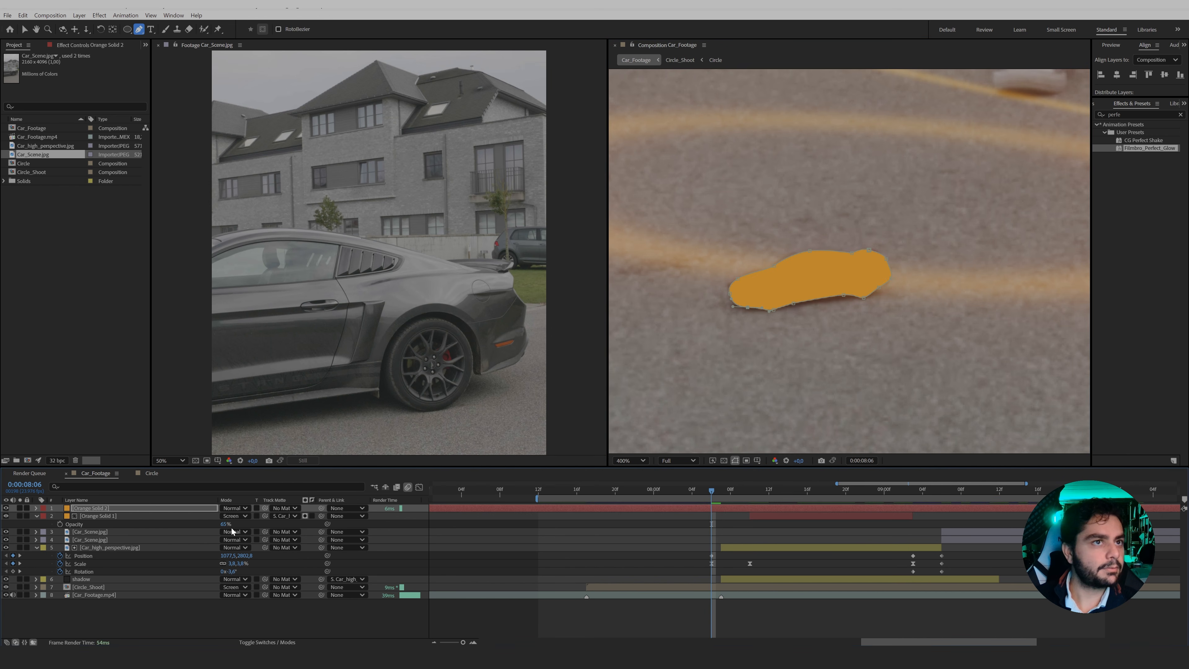
Blend the masked solid into the small car with a 7-pixel mask feather, Add blending mode and 36% opacity.
key("f")
left_click_drag(247, 524, 245, 525)
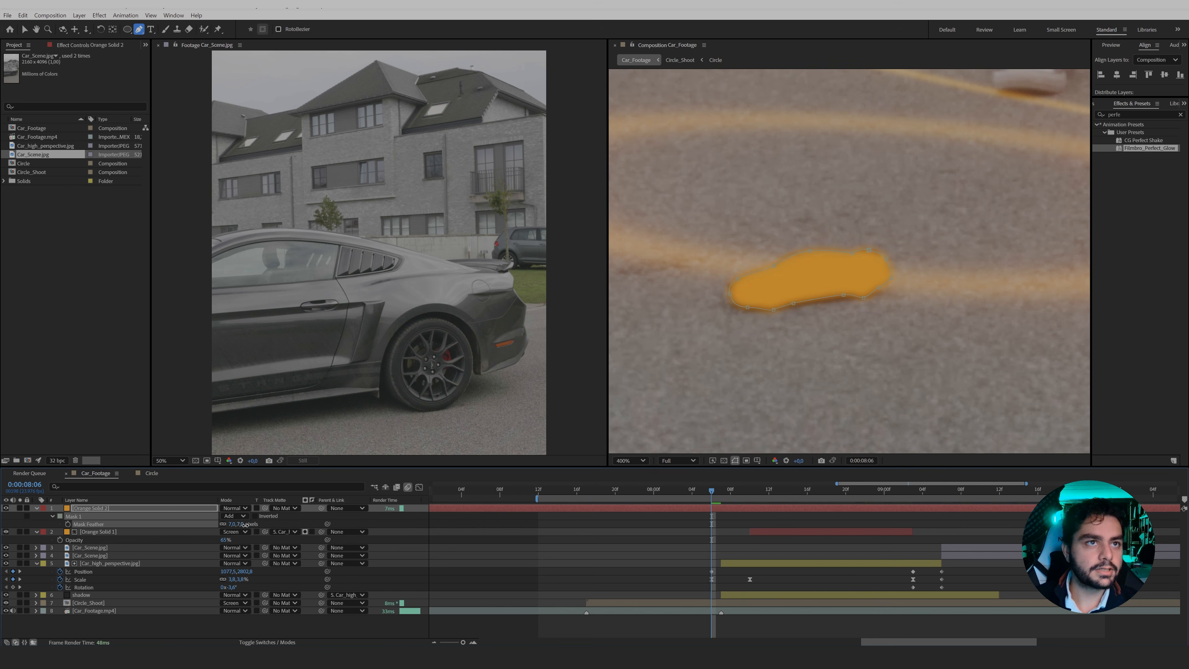
left_click(243, 509)
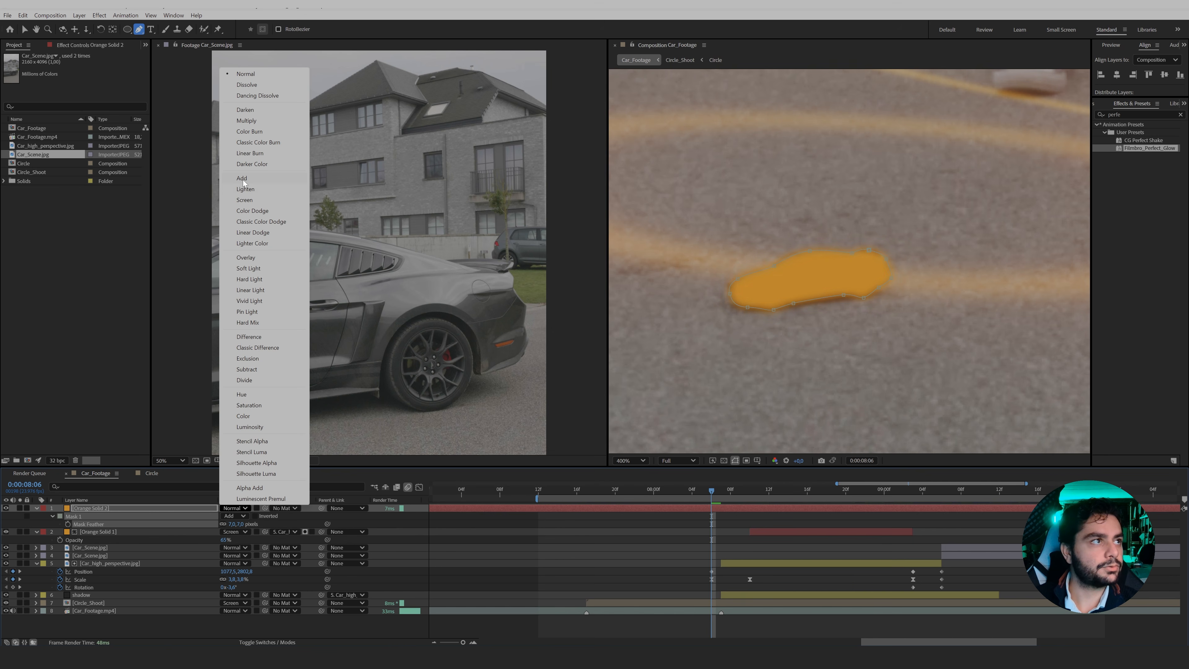
left_click(243, 178)
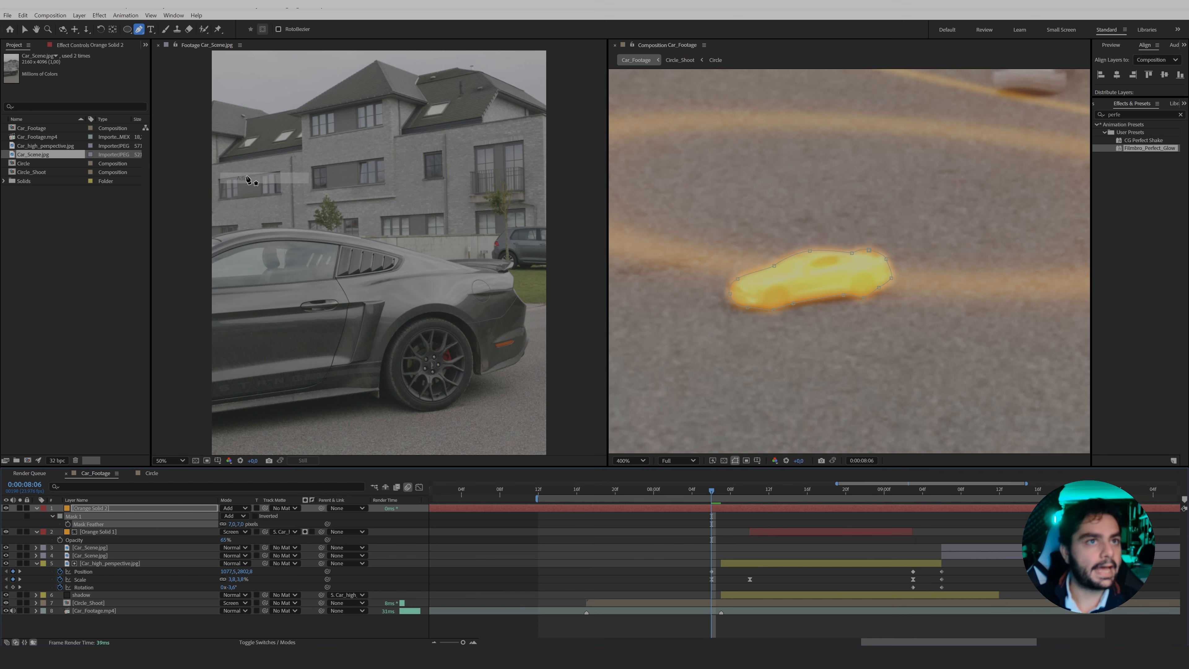
key("t")
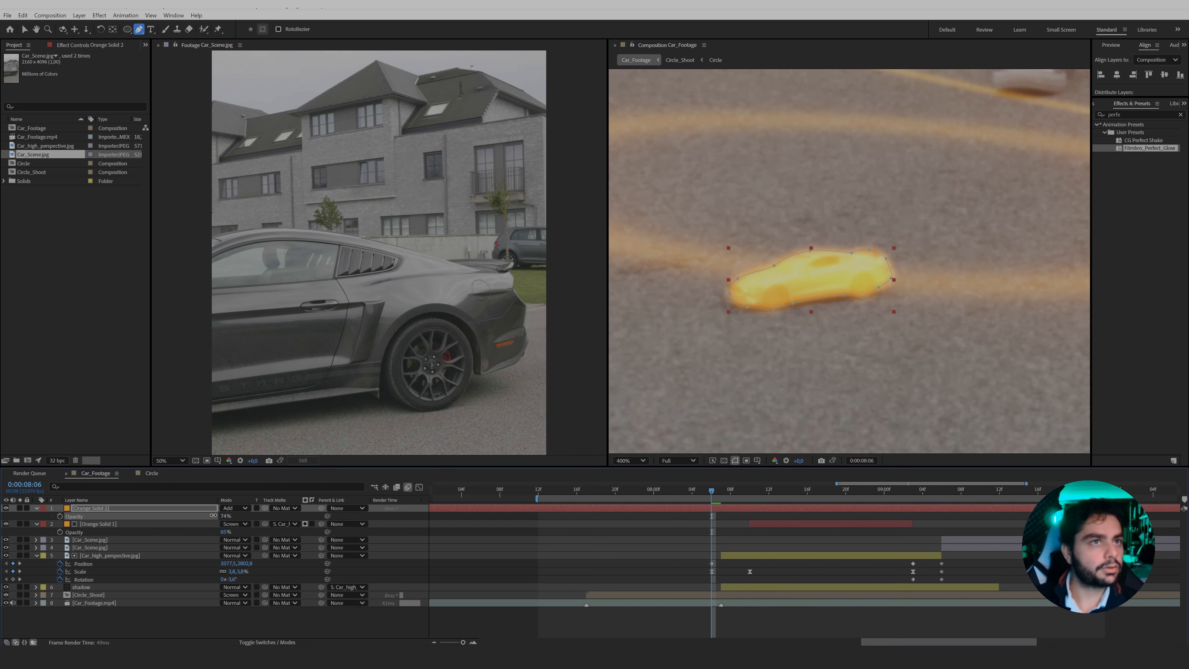
left_click_drag(226, 516, 198, 516)
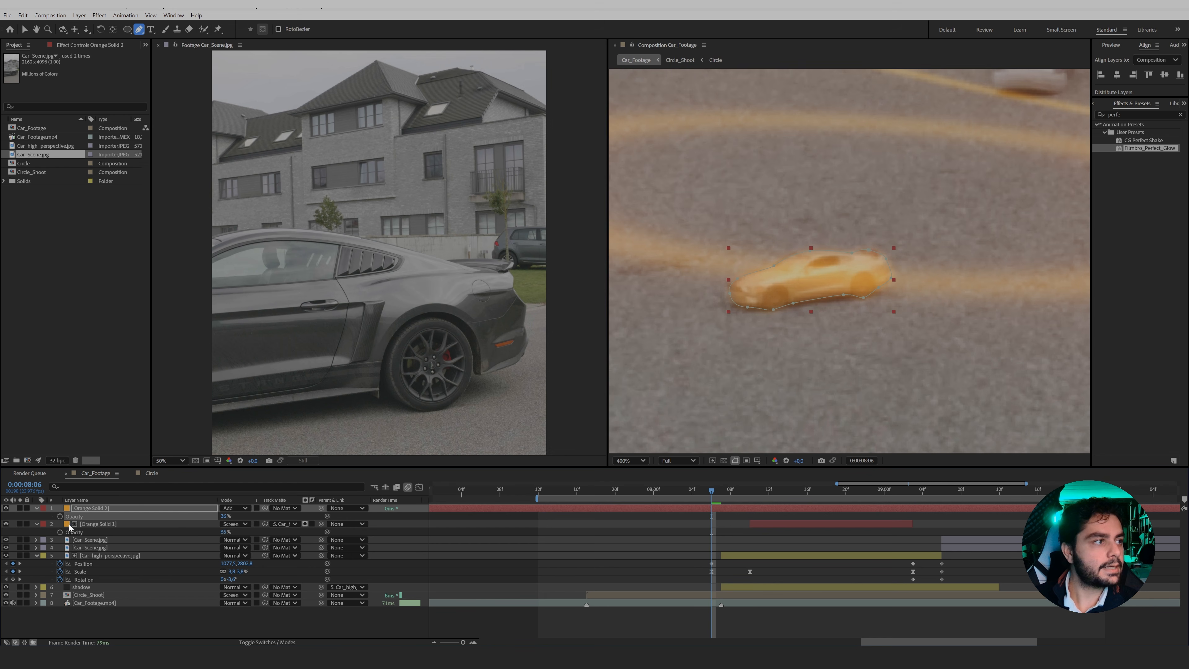
Keyframe the second orange solid's opacity at 36% on 0:00:08:06 and at 0% on 0:00:08:07 and 0:00:08:03.
key("Page_Down")
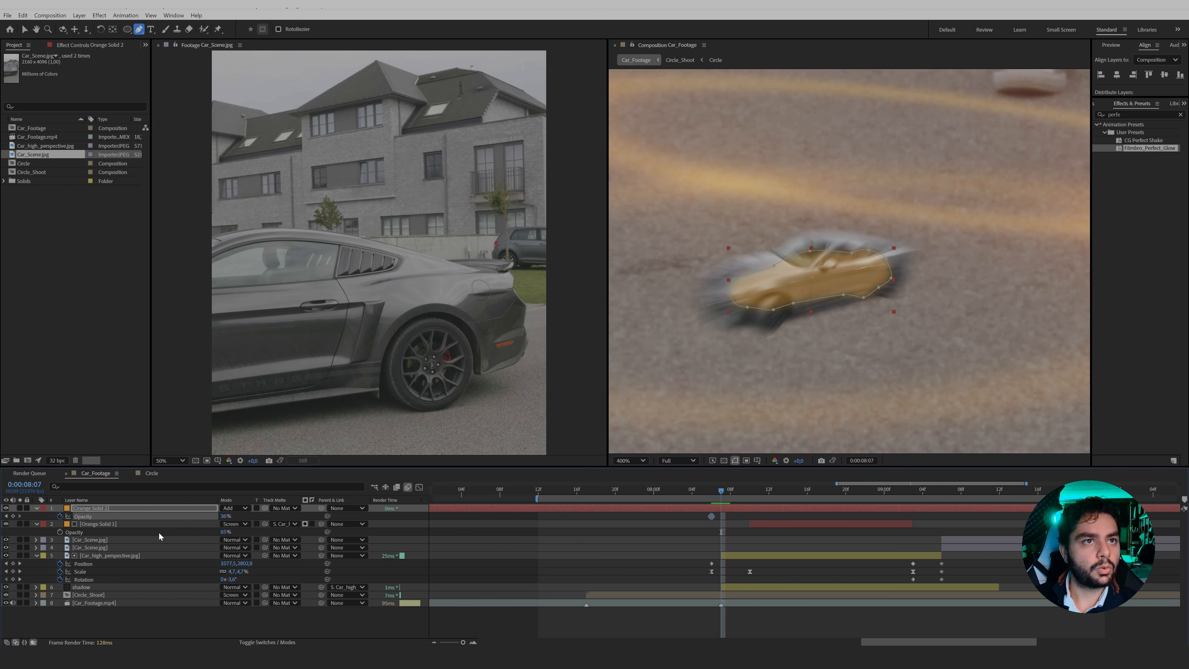
left_click(224, 517)
type("0")
key("Return")
key("Page_Up")
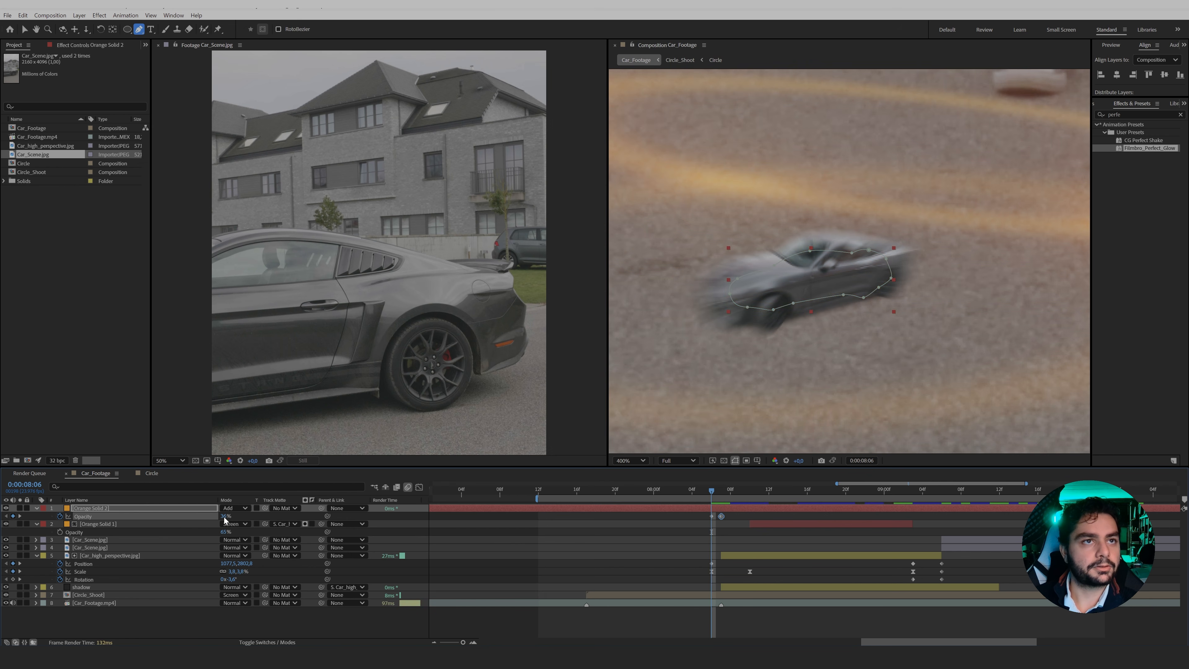
key("Page_Up")
key("Page_Up")
key("Page_Up")
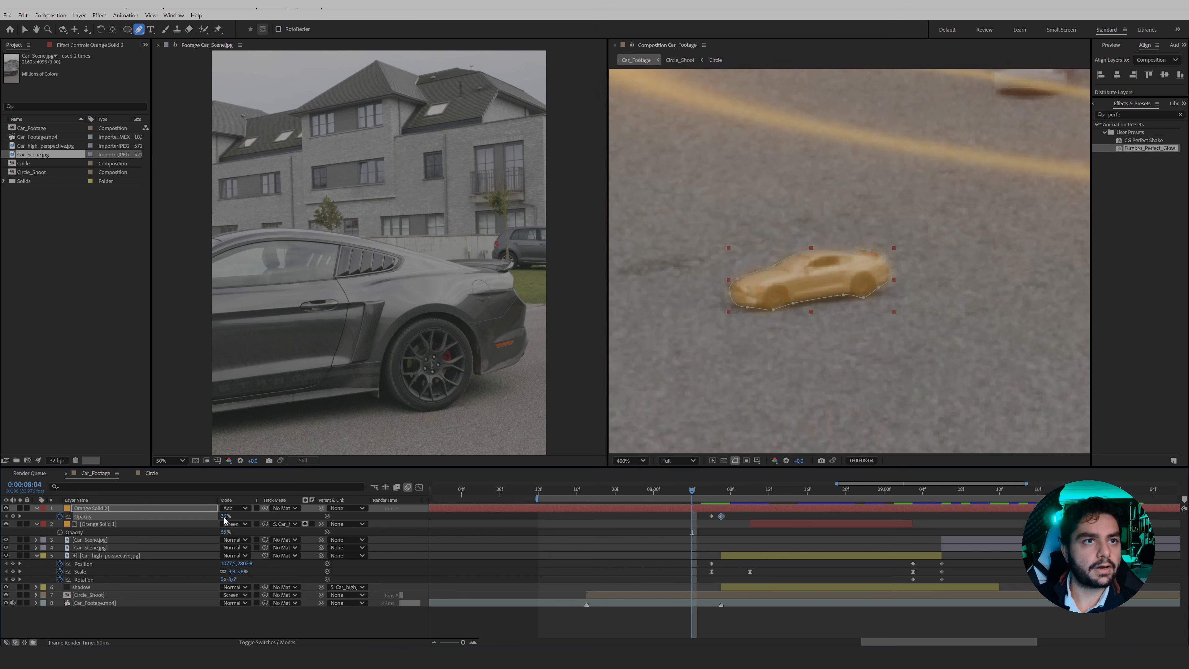
left_click_drag(222, 520, 206, 521)
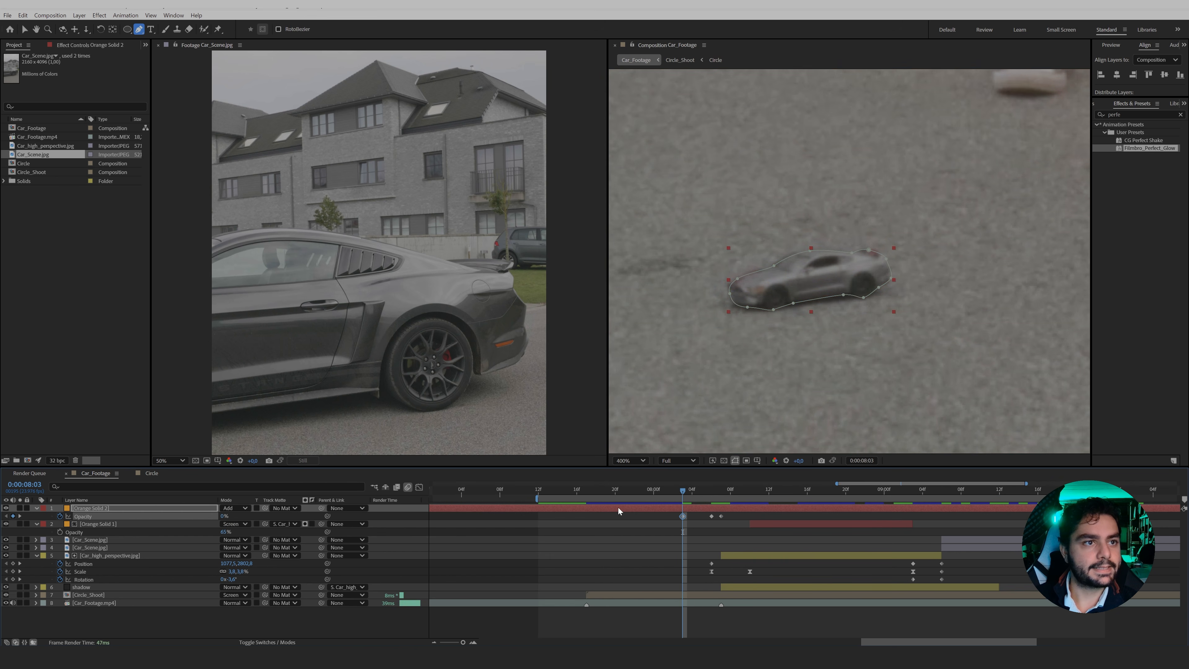
Split the second orange solid at 0:00:08:03 and delete the part before that frame.
left_click_drag(685, 492, 837, 490)
key("comma")
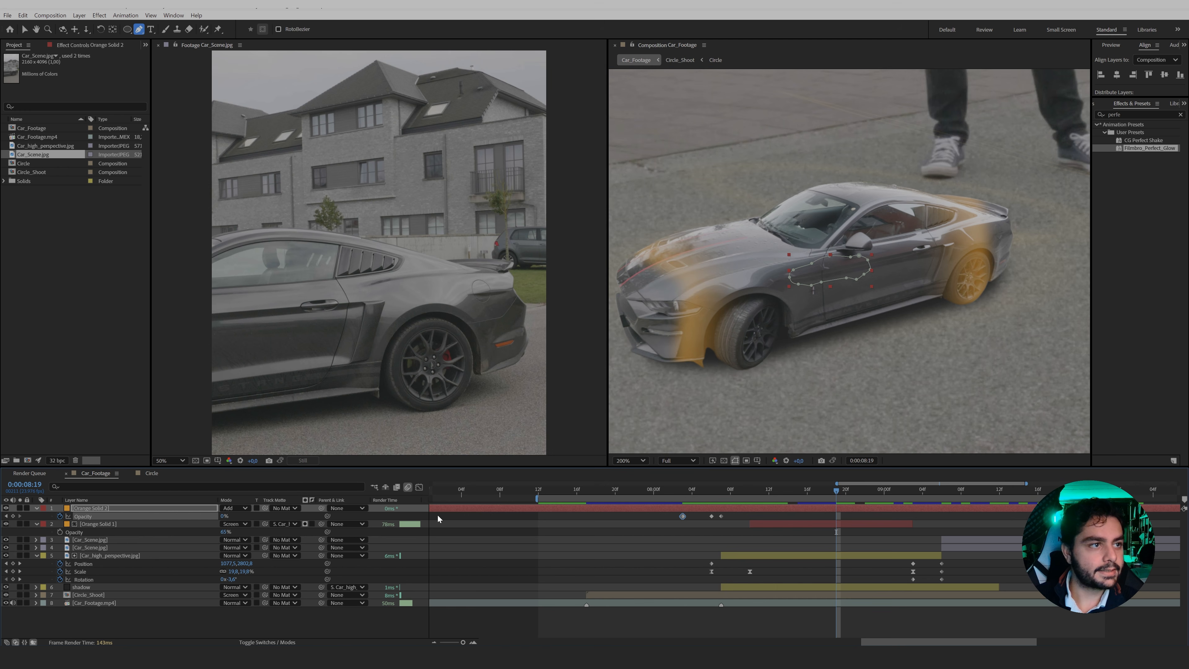
left_click(682, 490)
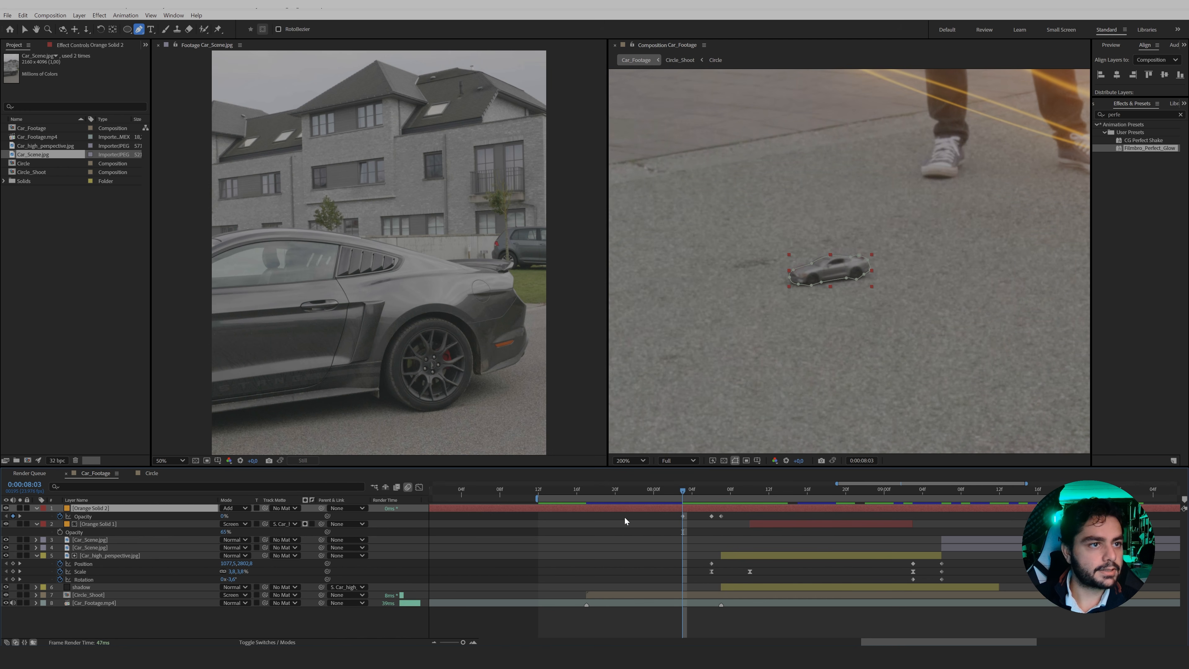
key("ctrl+shift+d")
left_click(670, 518)
key("Delete")
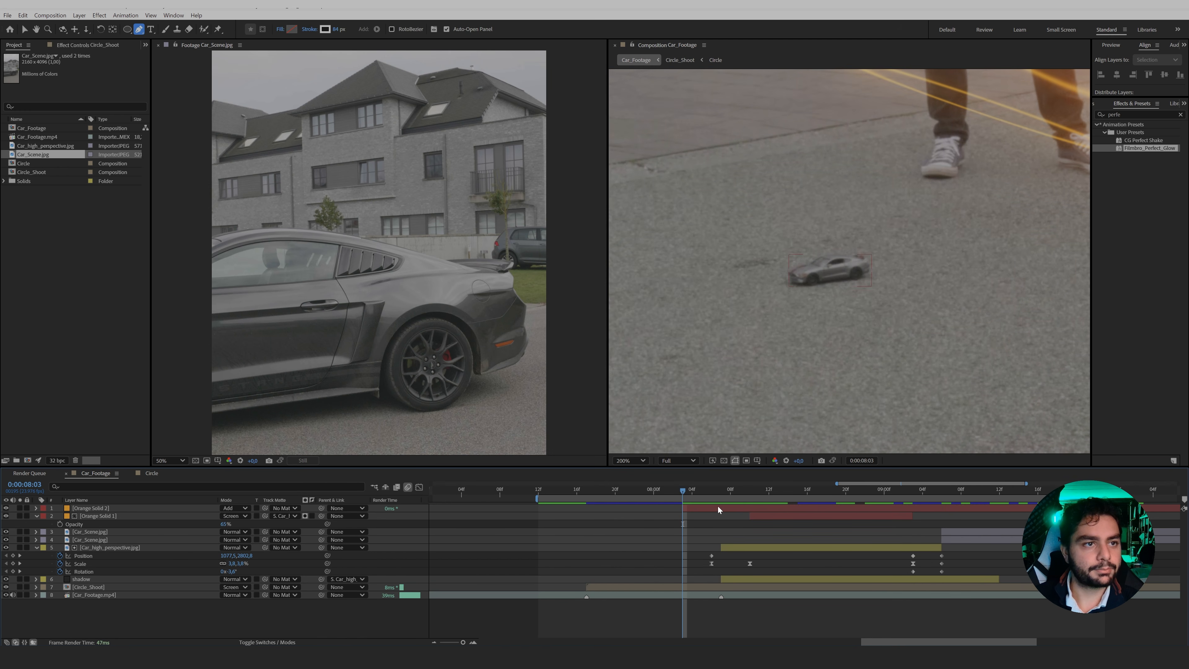
Split the second orange solid at 0:00:08:07 and delete the part after that frame.
left_click(718, 507)
key("t")
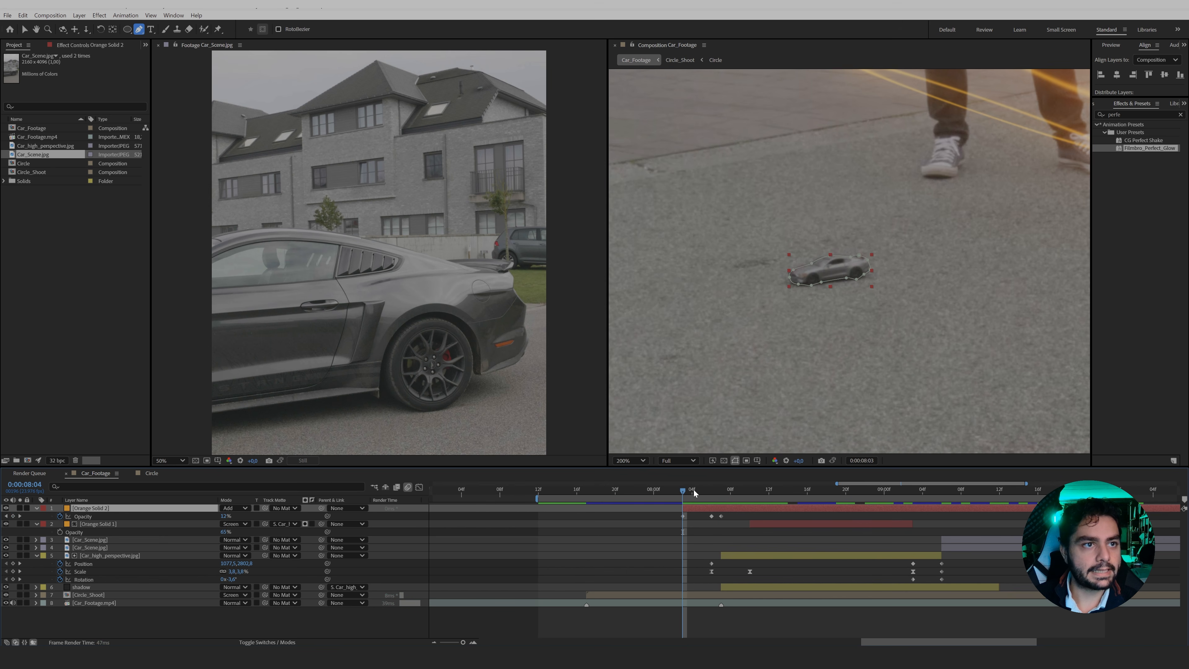
left_click_drag(694, 490, 724, 495)
key("ctrl+shift+d")
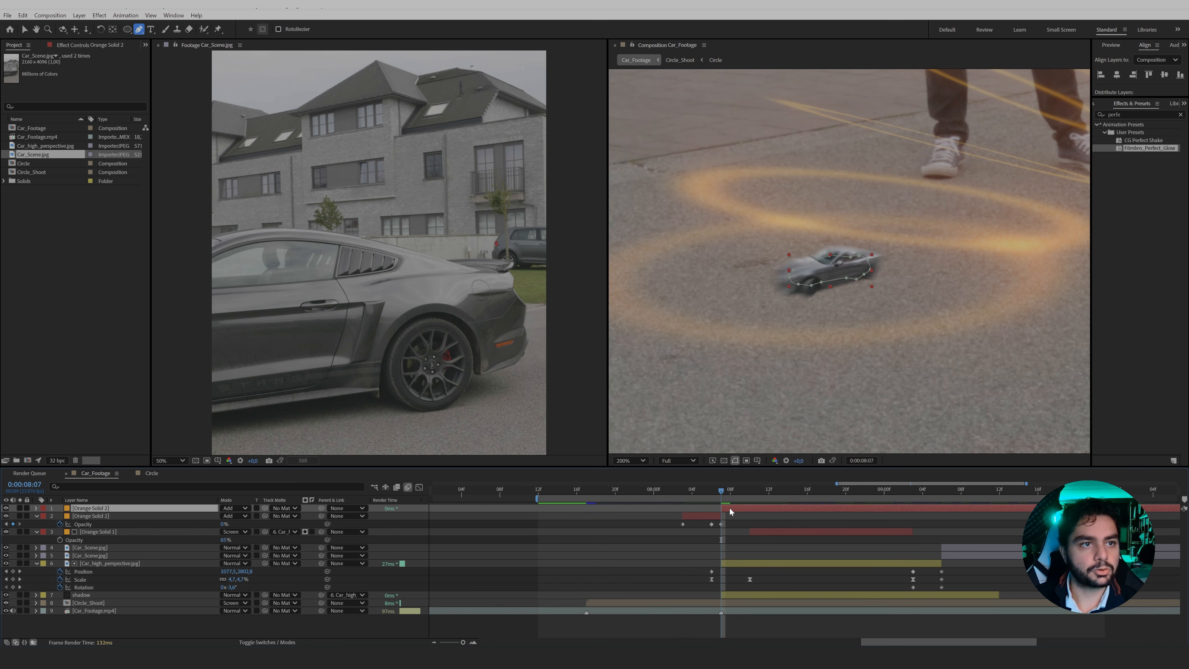
key("Delete")
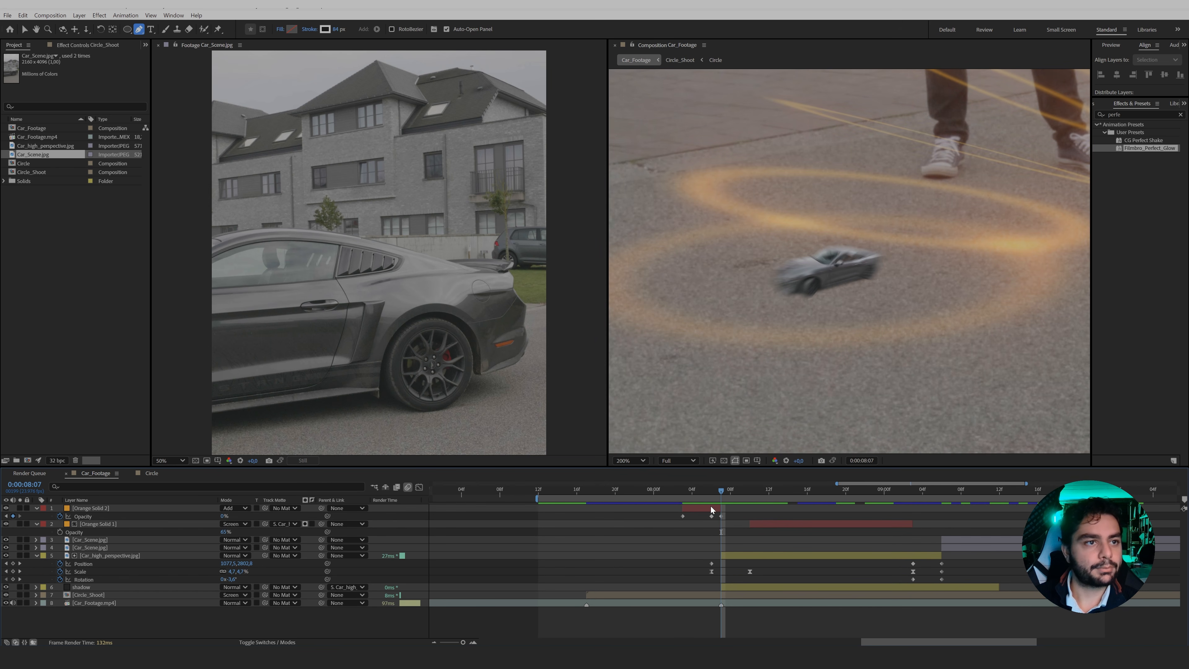
Pre-compose both orange solids into a composition named Scanning_fx, moving all attributes into it.
left_click(706, 510)
left_click(785, 524, "shift")
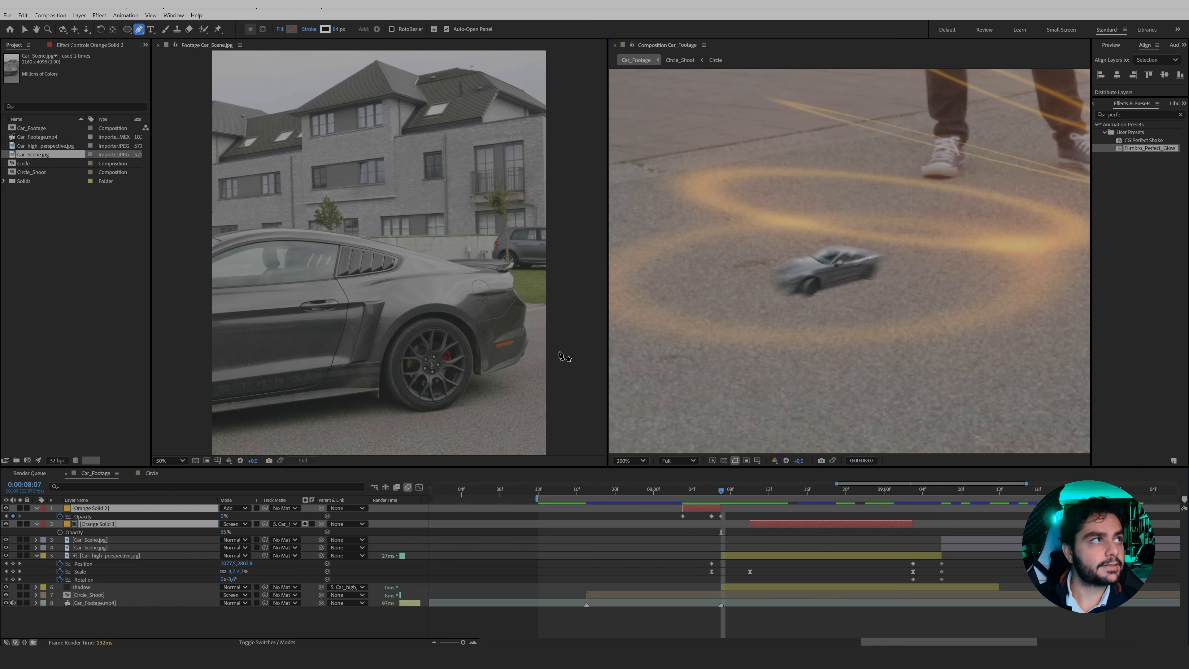
left_click(79, 15)
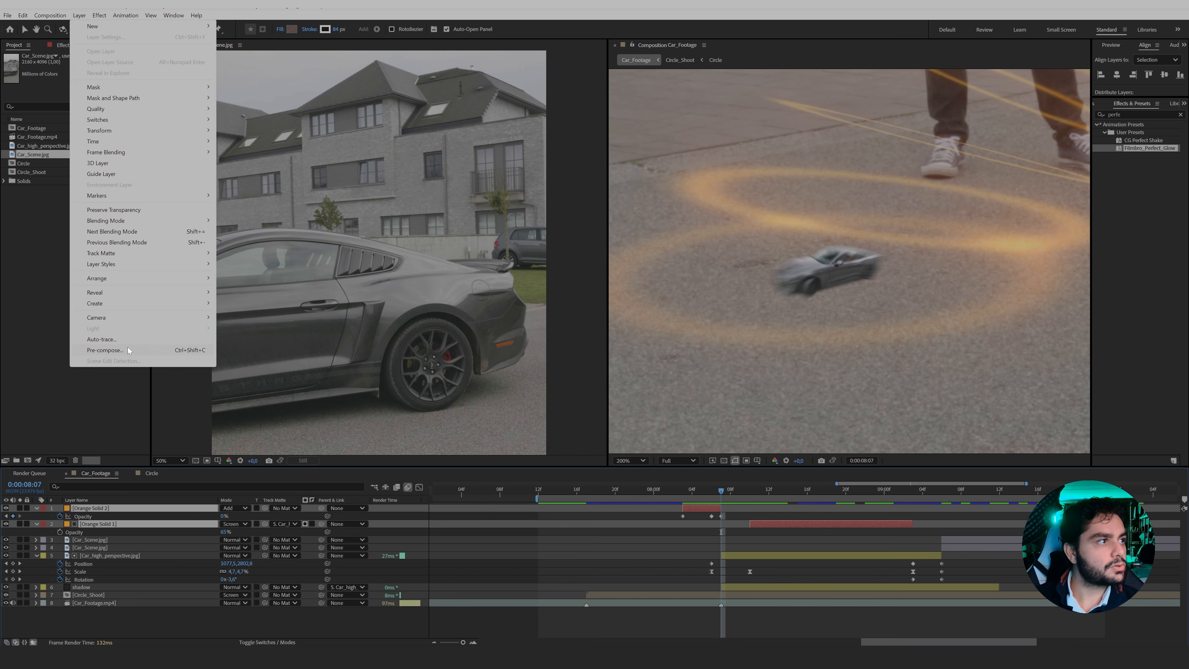
left_click(105, 350)
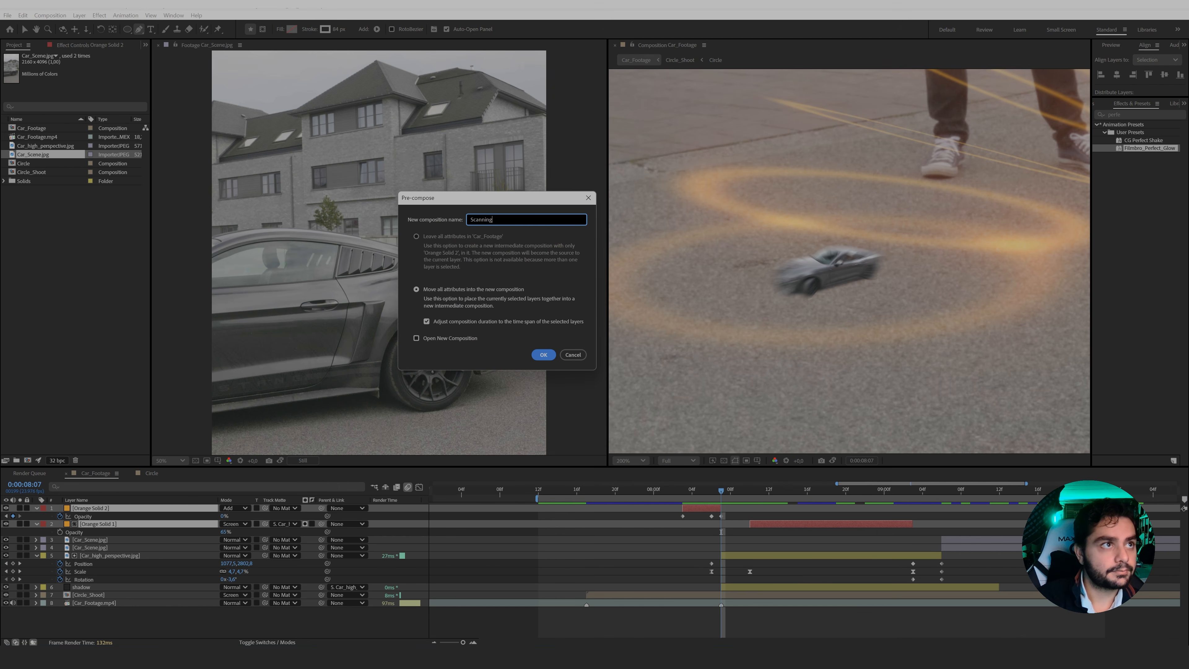
type("Scanning_fx")
key("Return")
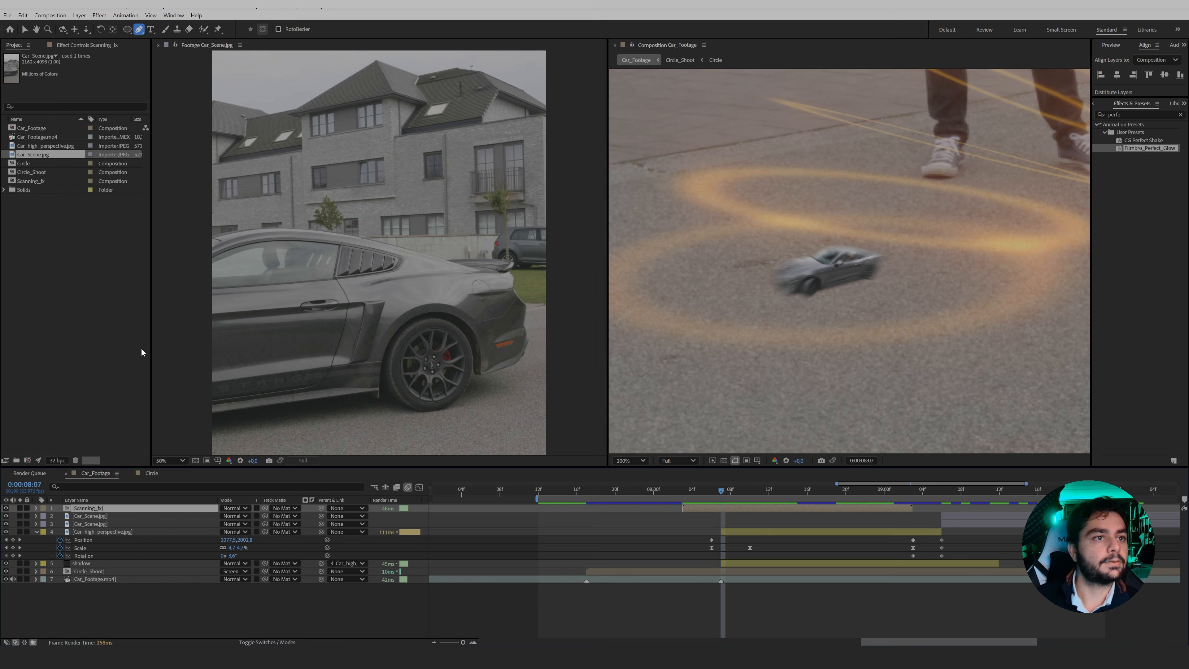
Find the Solid Composite effect and apply it to the Scanning_fx layer.
left_click(1123, 115)
type("solid c")
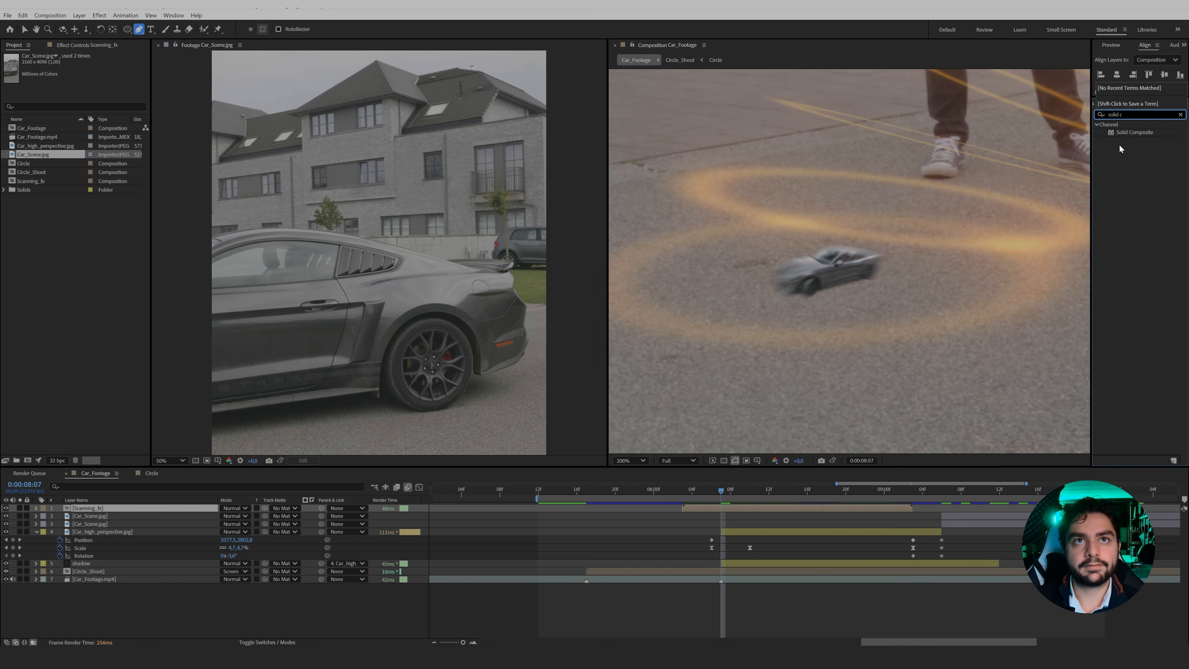
left_click_drag(1131, 132, 1077, 153)
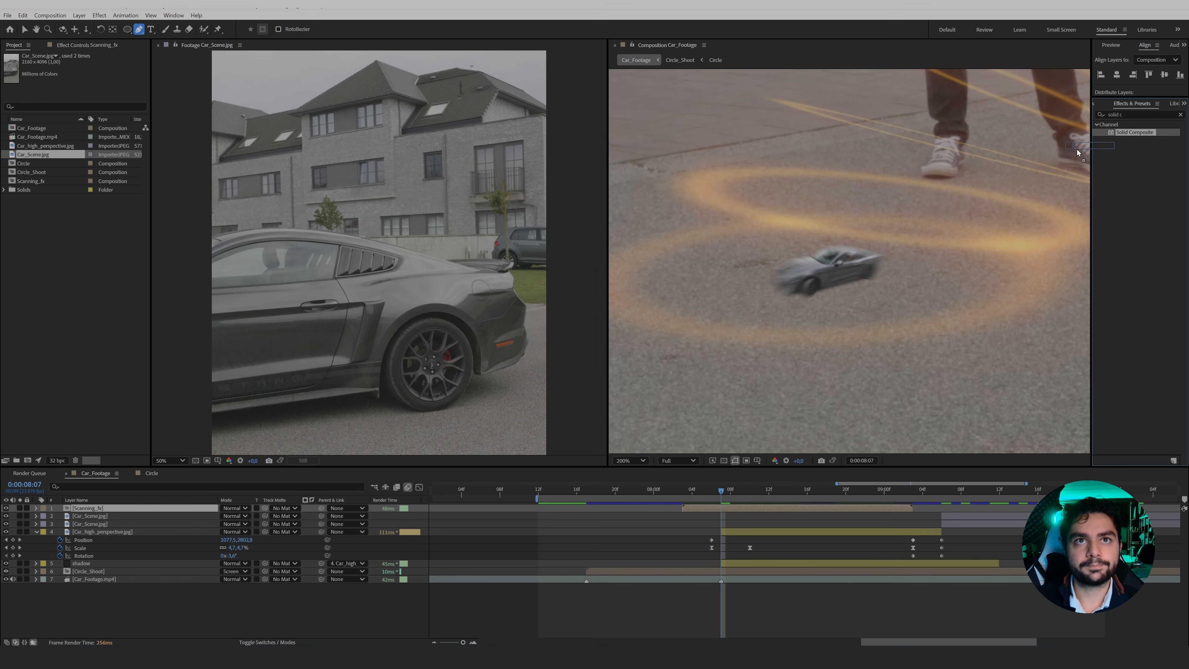
left_click_drag(744, 473, 724, 510)
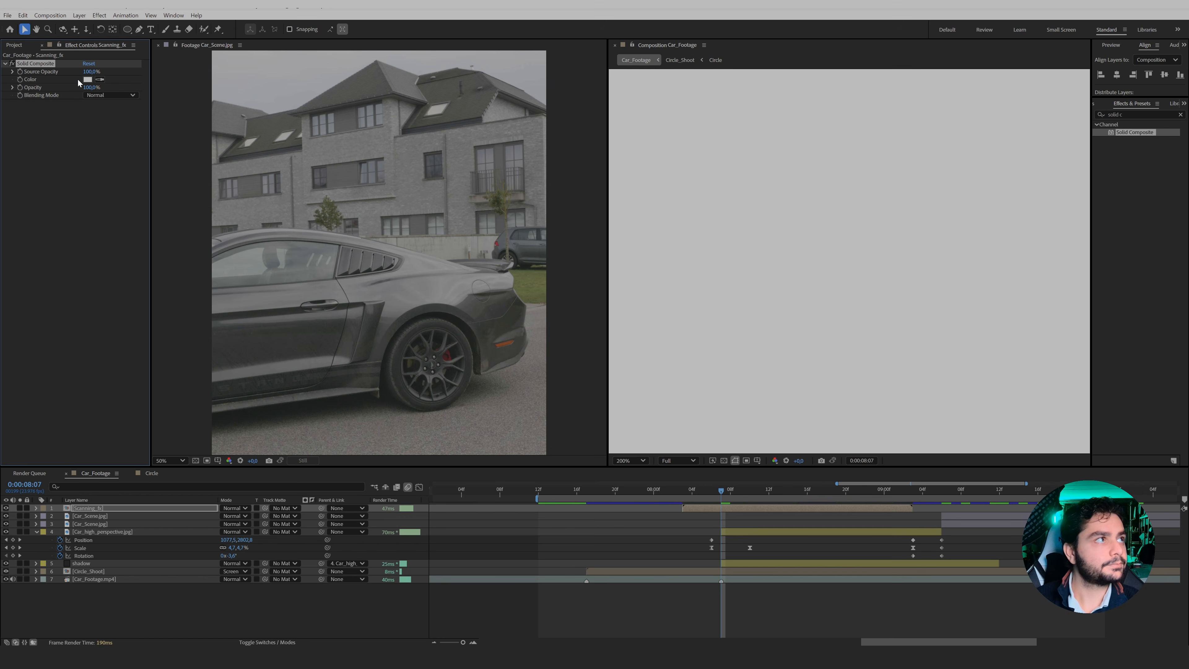
Set the Solid Composite color to black and the Scanning_fx layer's blending mode to Add.
left_click(88, 80)
left_click_drag(274, 290, 171, 451)
key("Return")
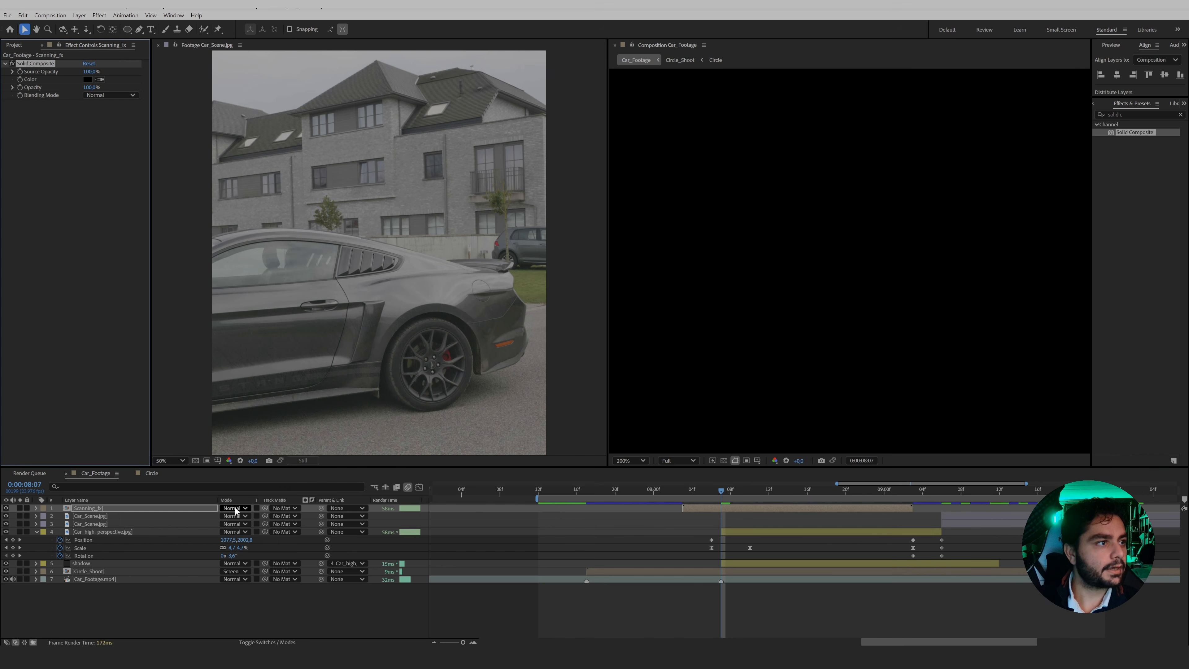
left_click(235, 508)
left_click(242, 178)
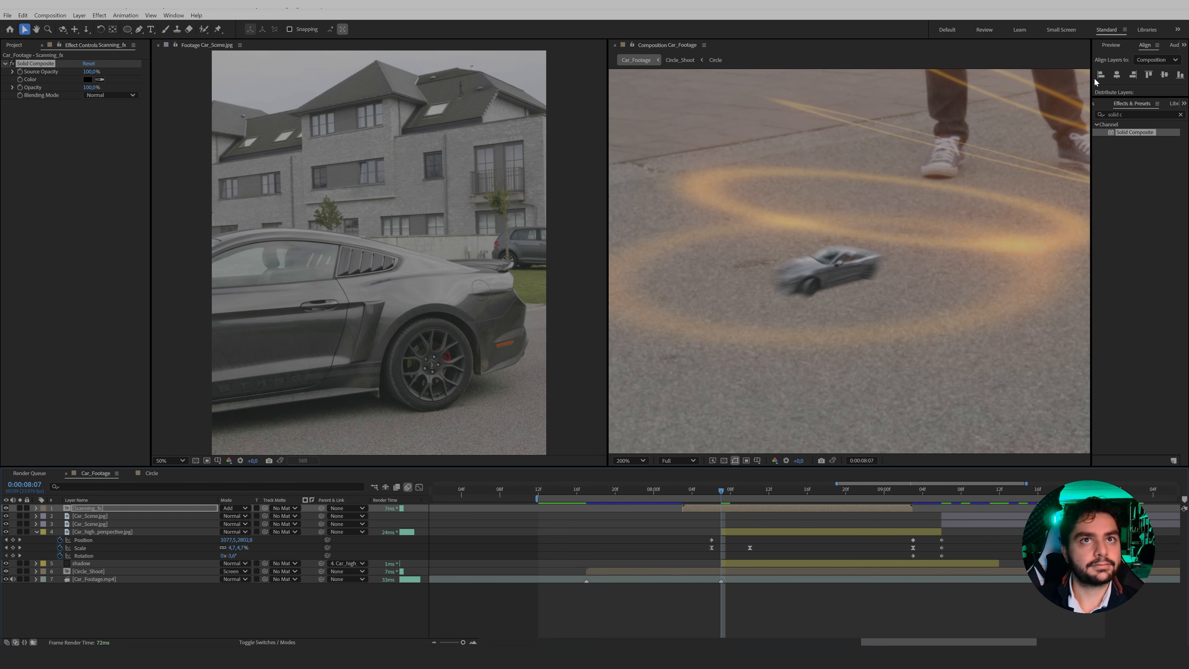
Apply the Filmbro_Perfect_Glow preset to Scanning_fx and set its main Glow Radius to 40.
key("ctrl+5")
type("perfe")
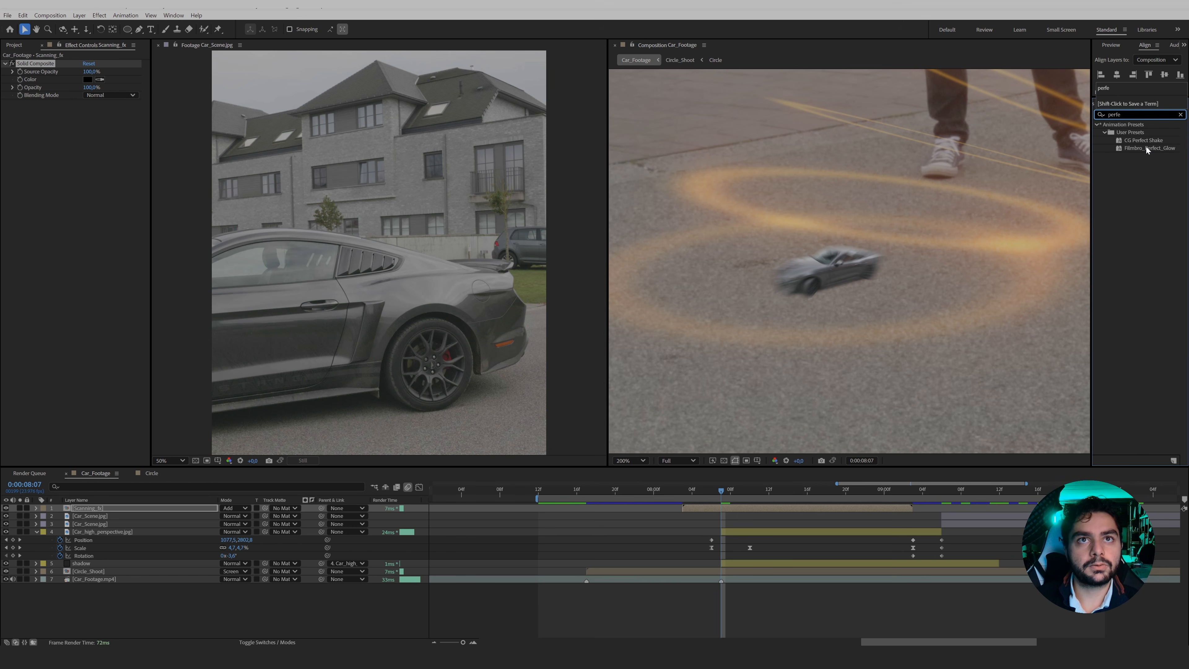
left_click_drag(1147, 149, 708, 509)
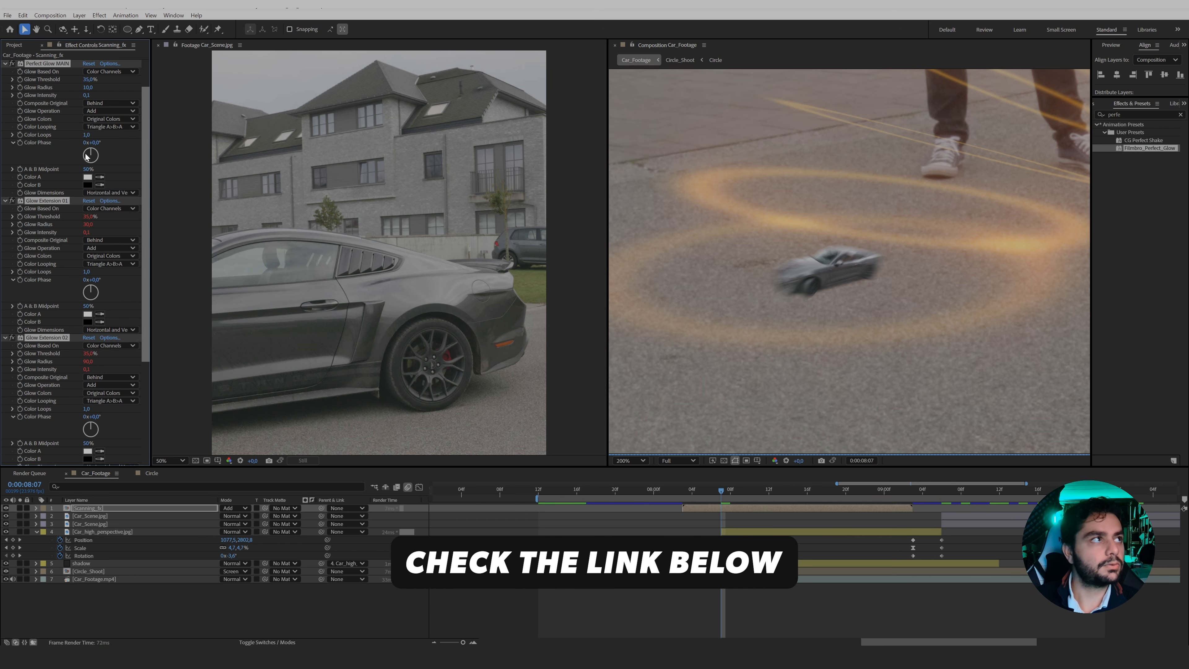
left_click_drag(84, 87, 87, 83)
scroll(845, 332, "down", 1)
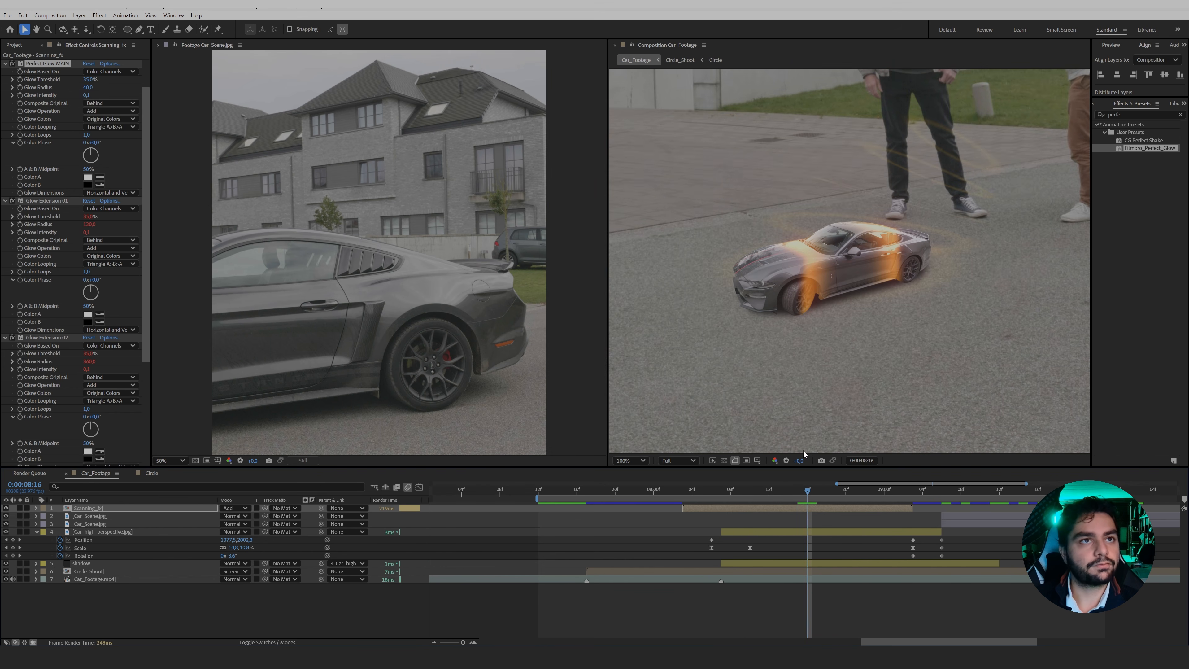
Fit the composition view and add an adjustment layer on top of the Car_Footage composition with the playhead at 0:00:09:06.
left_click(628, 460)
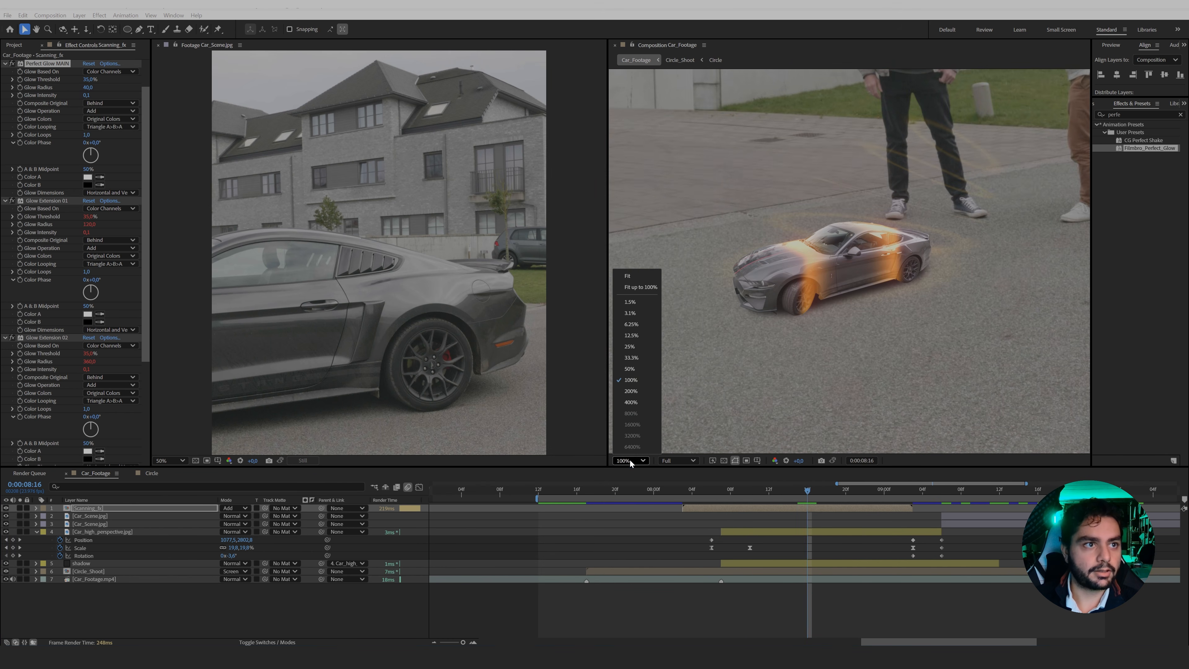
left_click(635, 288)
left_click_drag(832, 488, 938, 498)
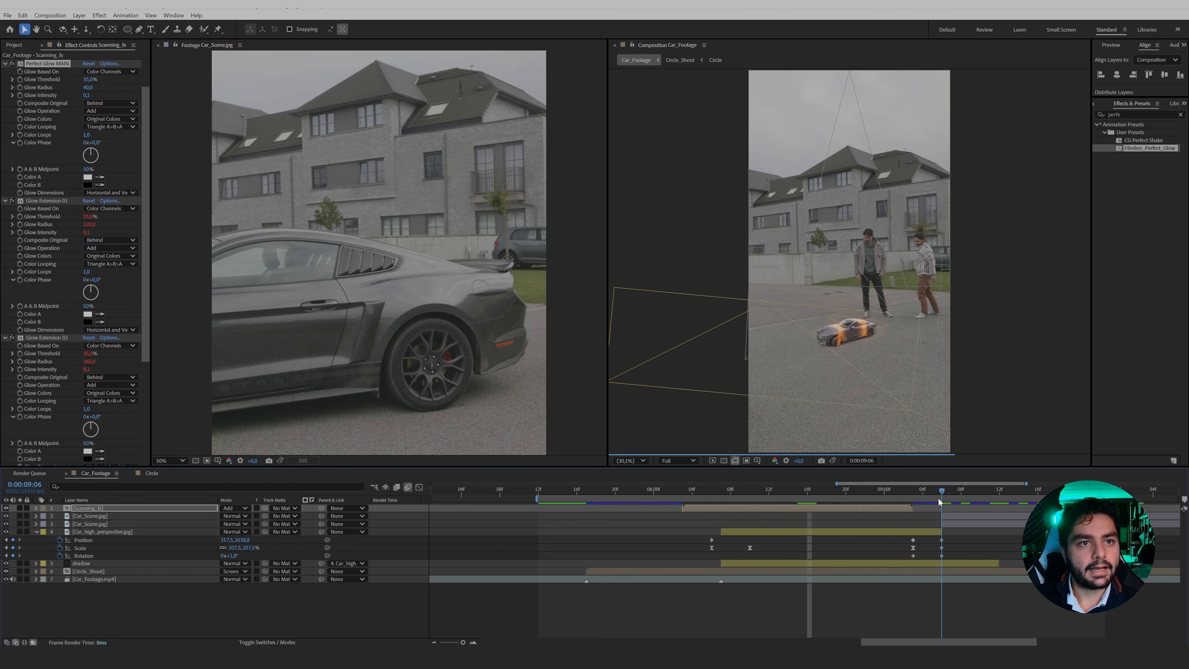
right_click(247, 595)
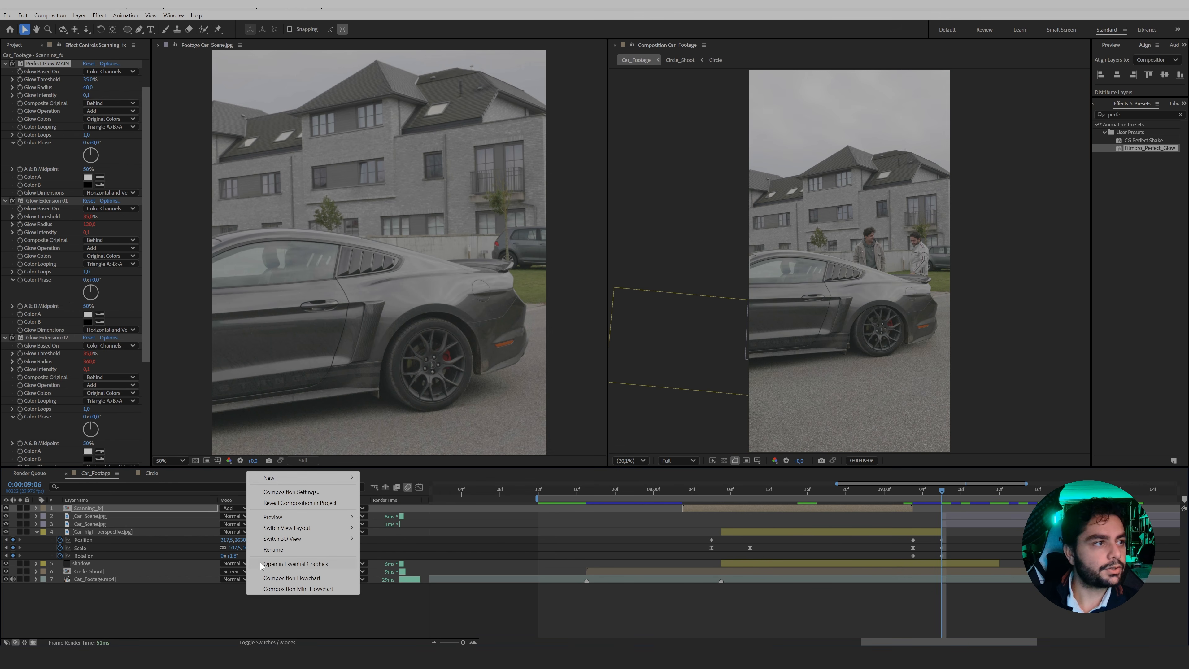
mouse_move(277, 480)
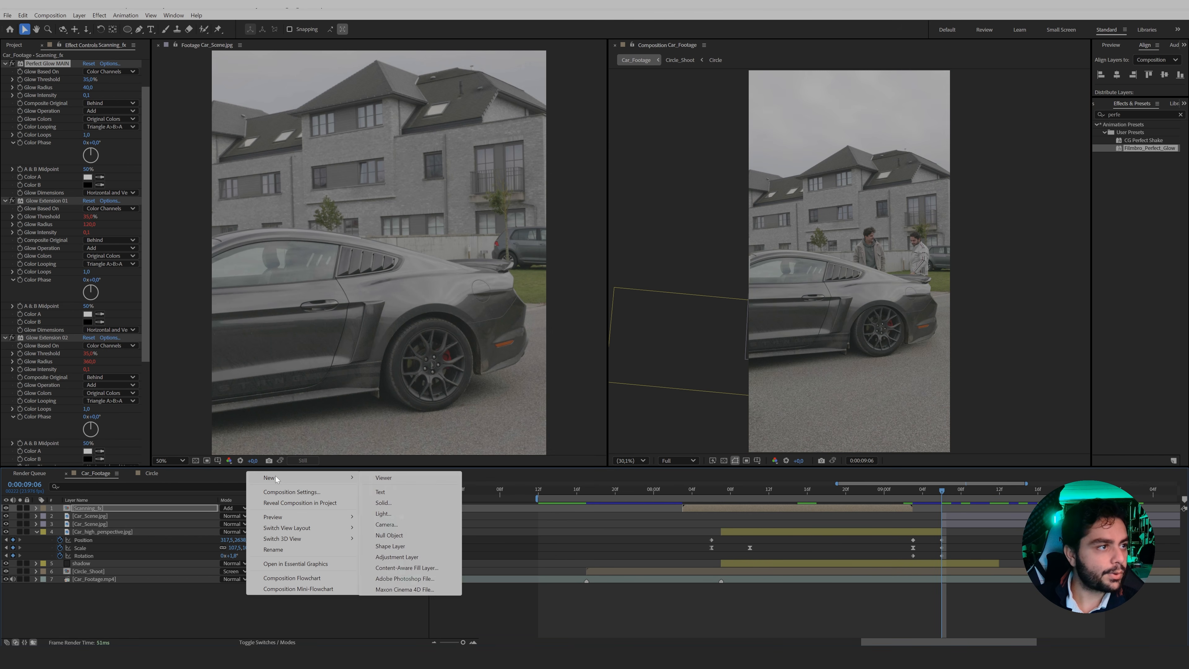
left_click(396, 557)
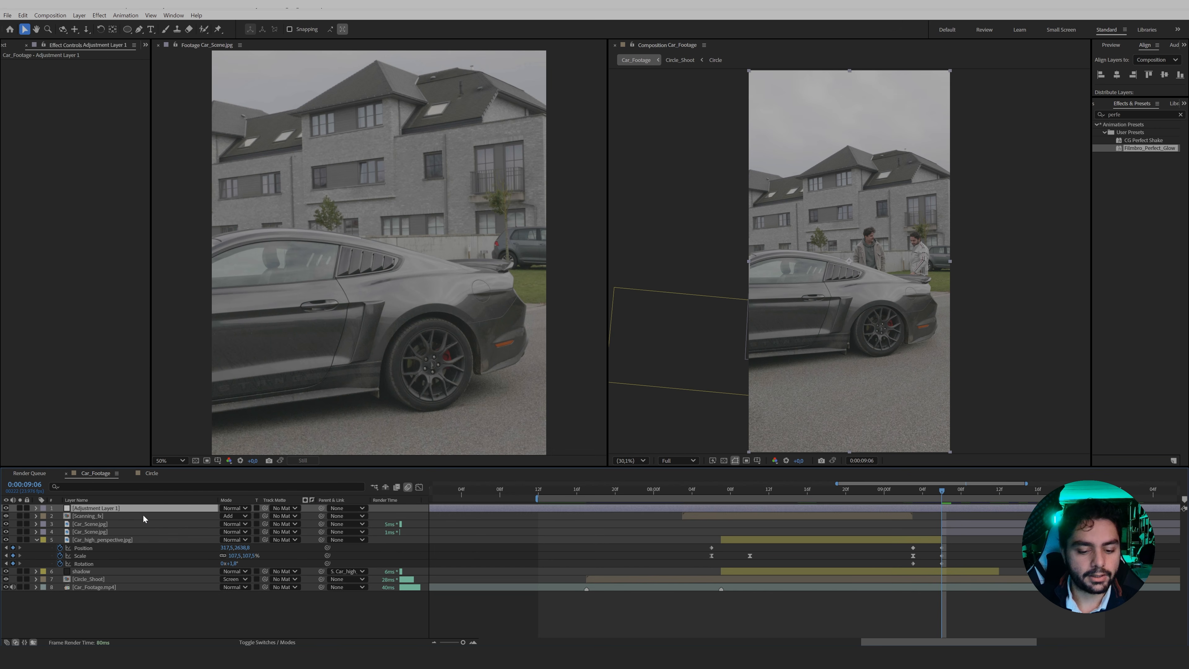
Find the Filmbro_Quick_Shake preset and apply it to the new adjustment layer at 0:00:09:06.
left_click(1180, 115)
left_click(1131, 114)
type("qu")
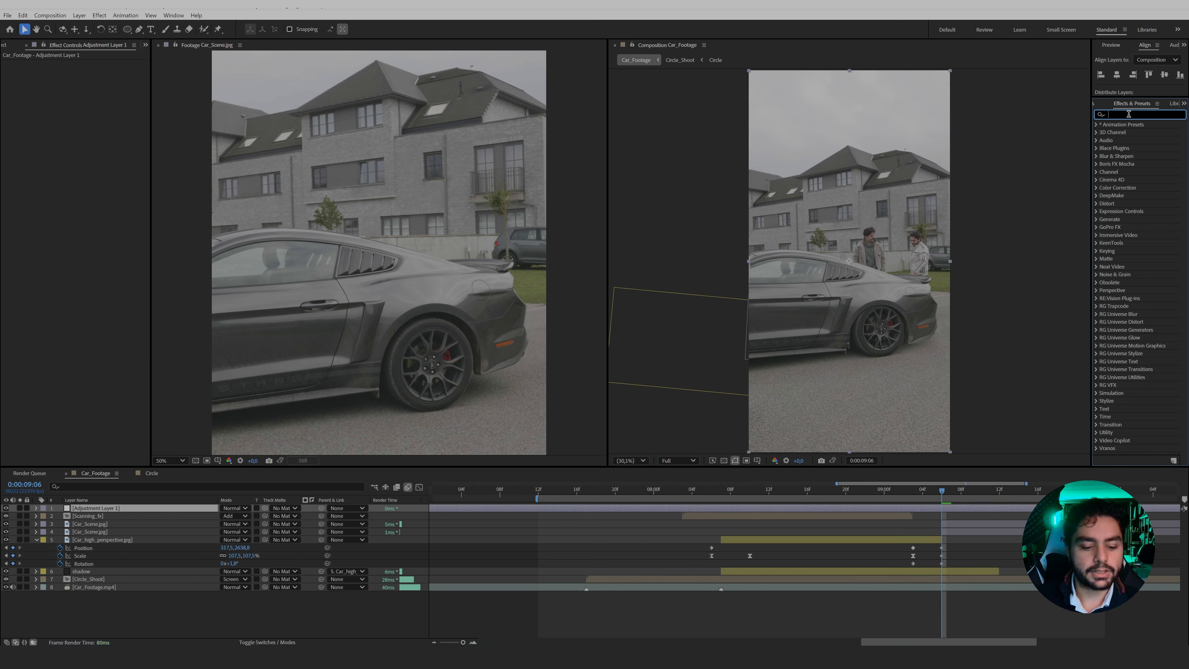
type("ick")
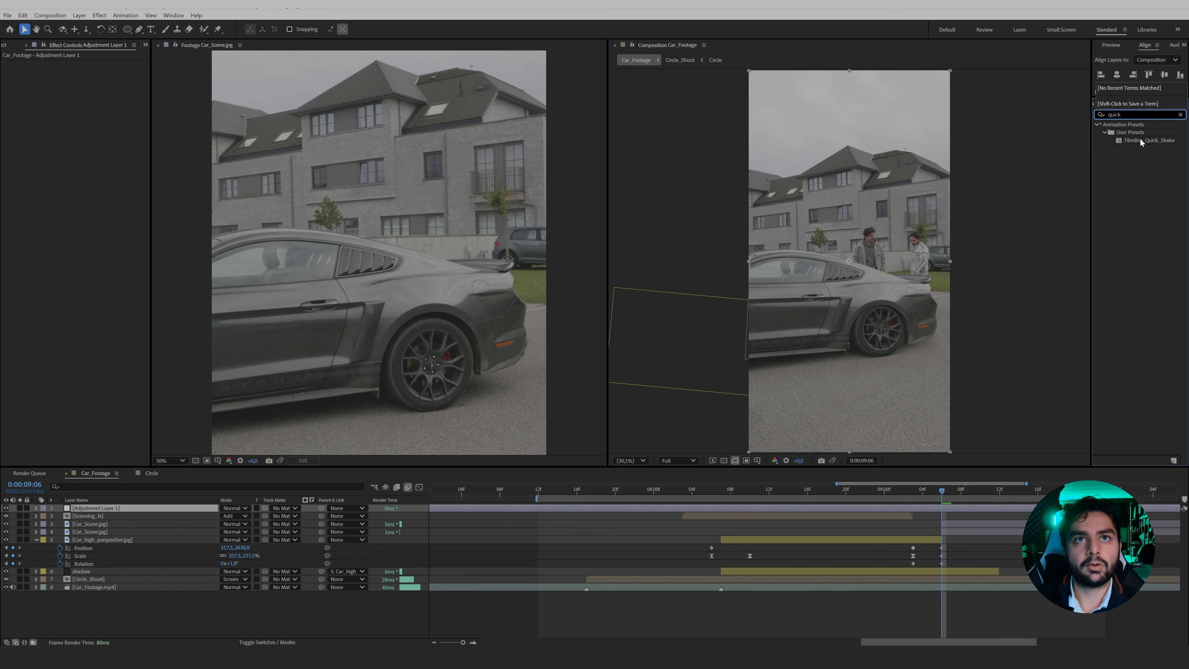
left_click_drag(1143, 141, 942, 508)
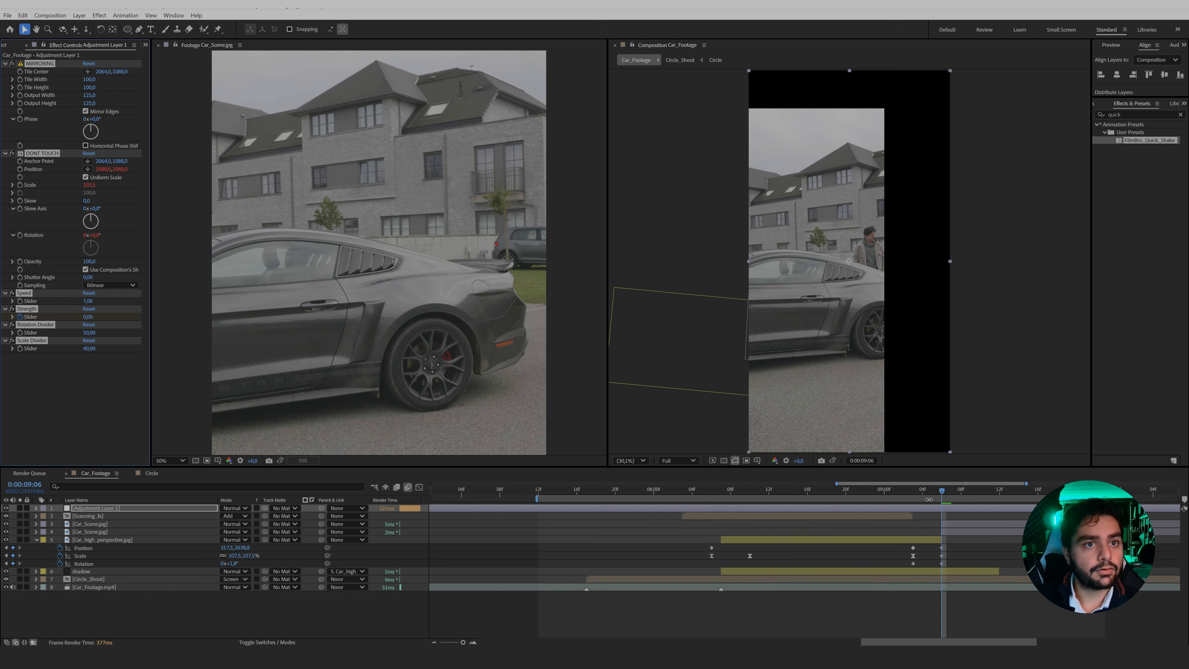
Reveal the shake's Strength keyframes and shift them all slightly earlier so the peak falls at 0:00:09:06.
key("u")
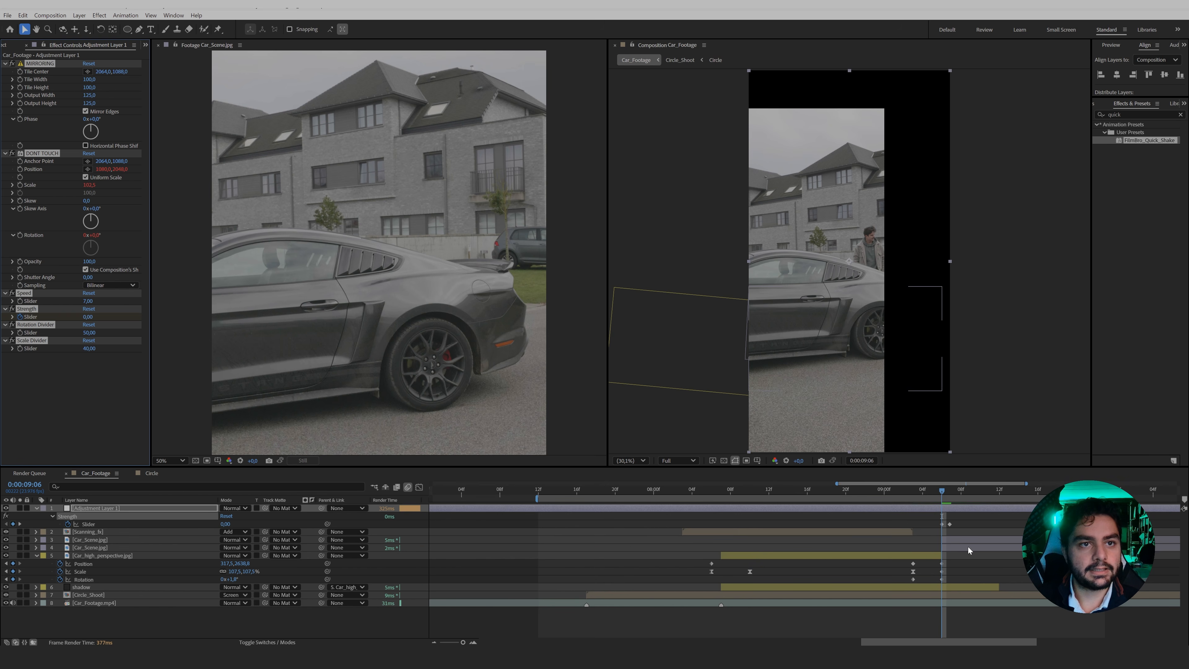
key("minus")
key("minus")
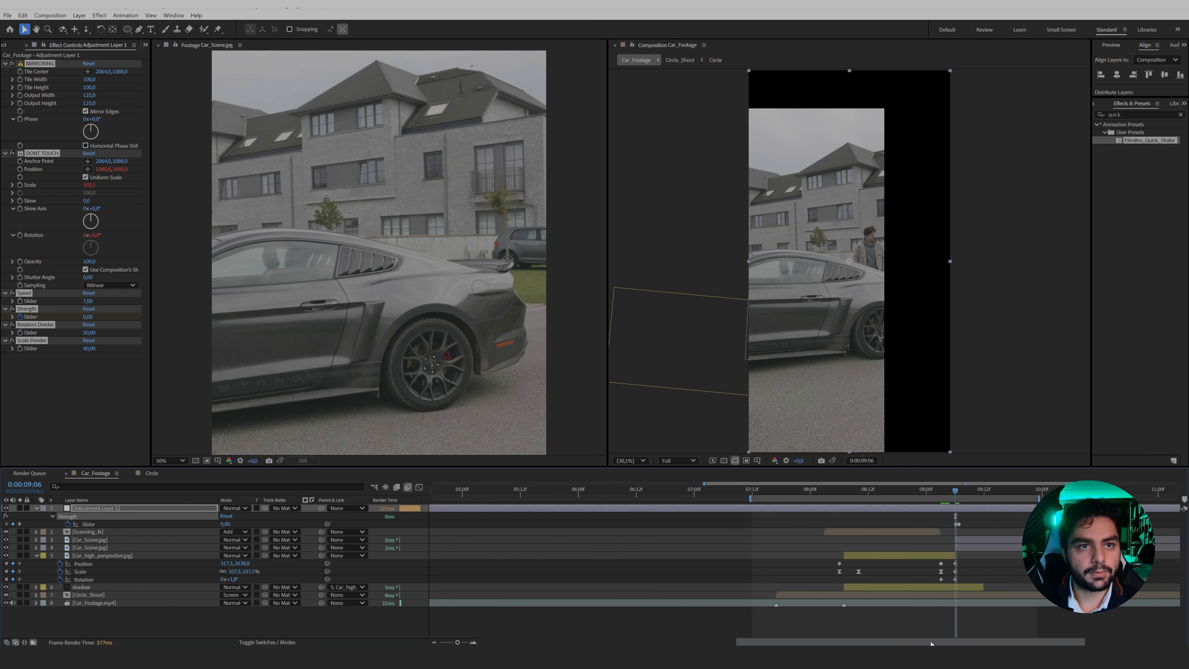
left_click_drag(940, 641, 994, 641)
left_click_drag(1002, 517, 843, 525)
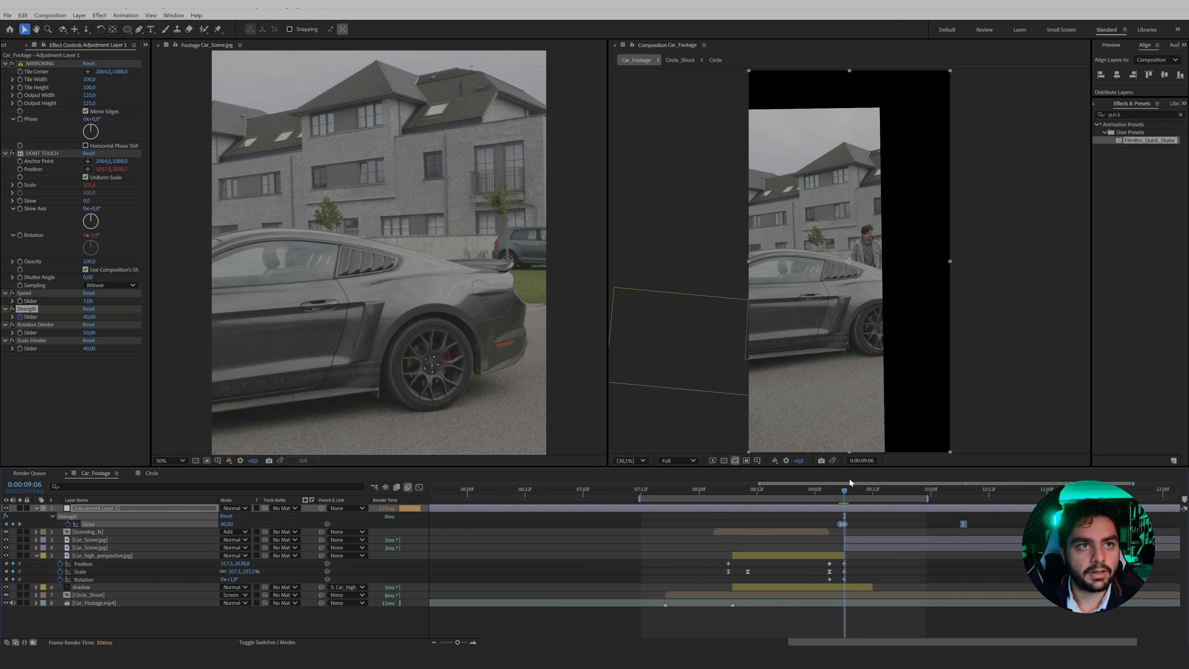
left_click(856, 516)
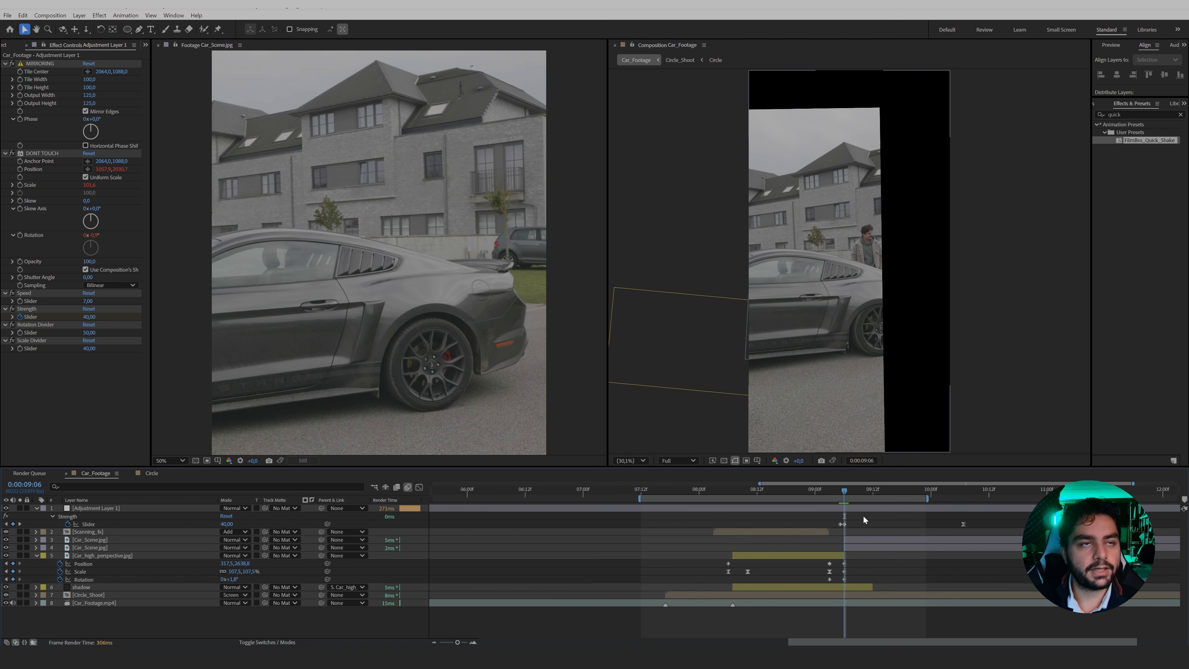
Reset the MIRRORING effect's Tile Center and the DONT TOUCH effect's Anchor Point on the adjustment layer.
left_click(840, 507)
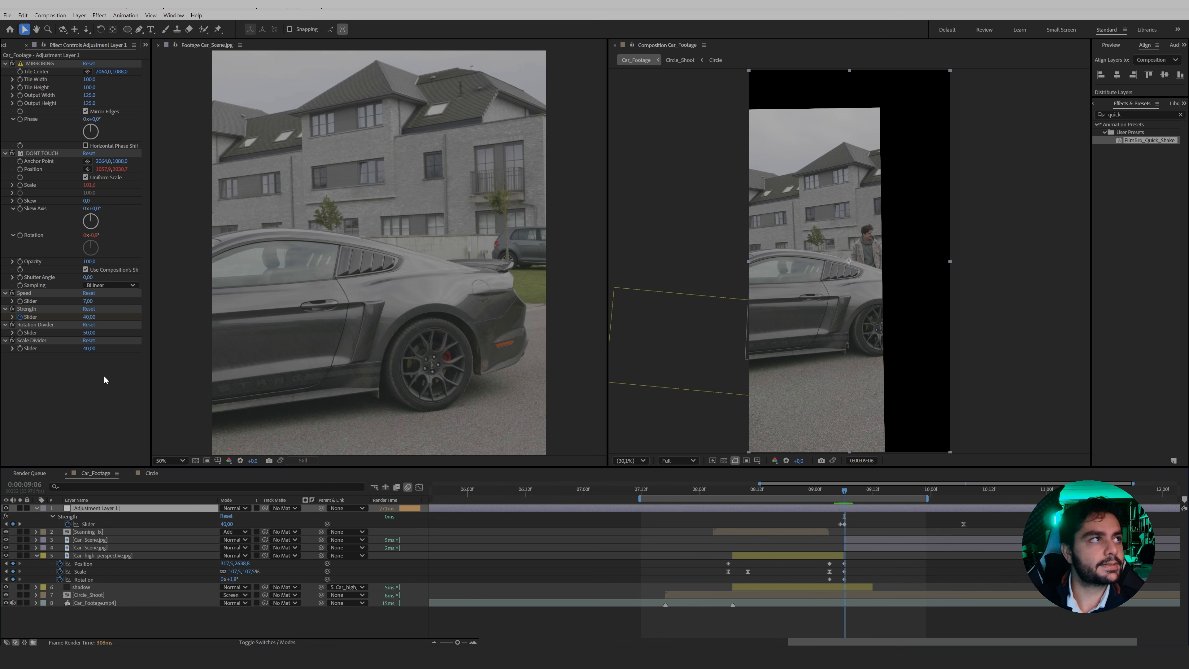
right_click(34, 74)
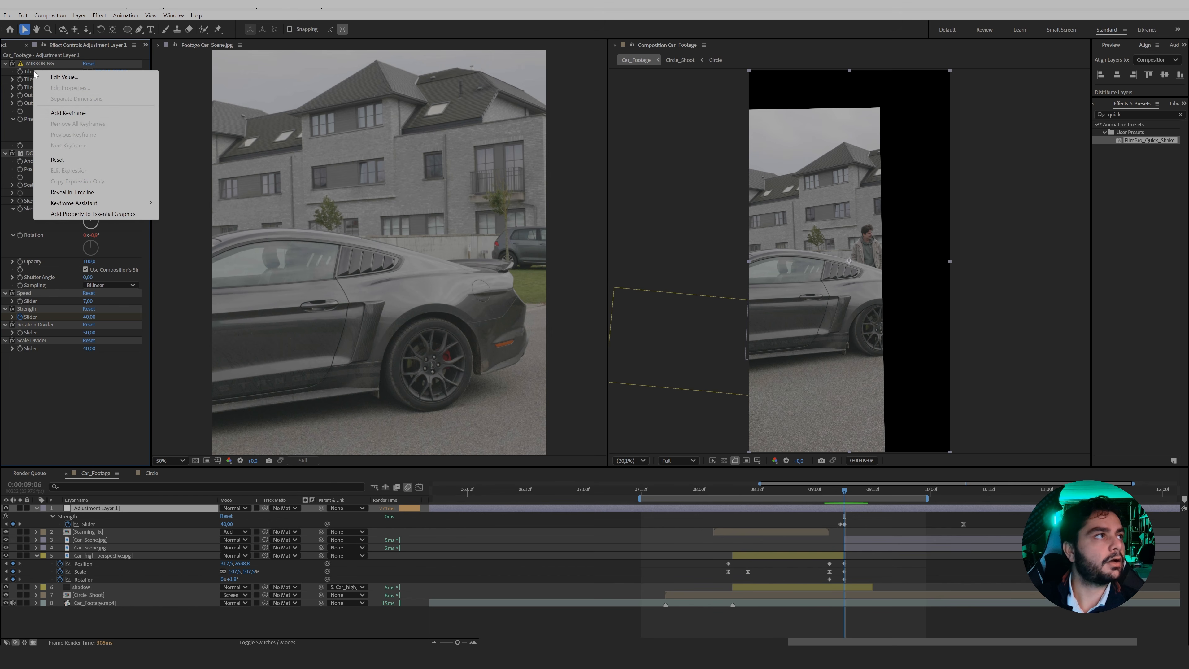
left_click(63, 163)
right_click(39, 162)
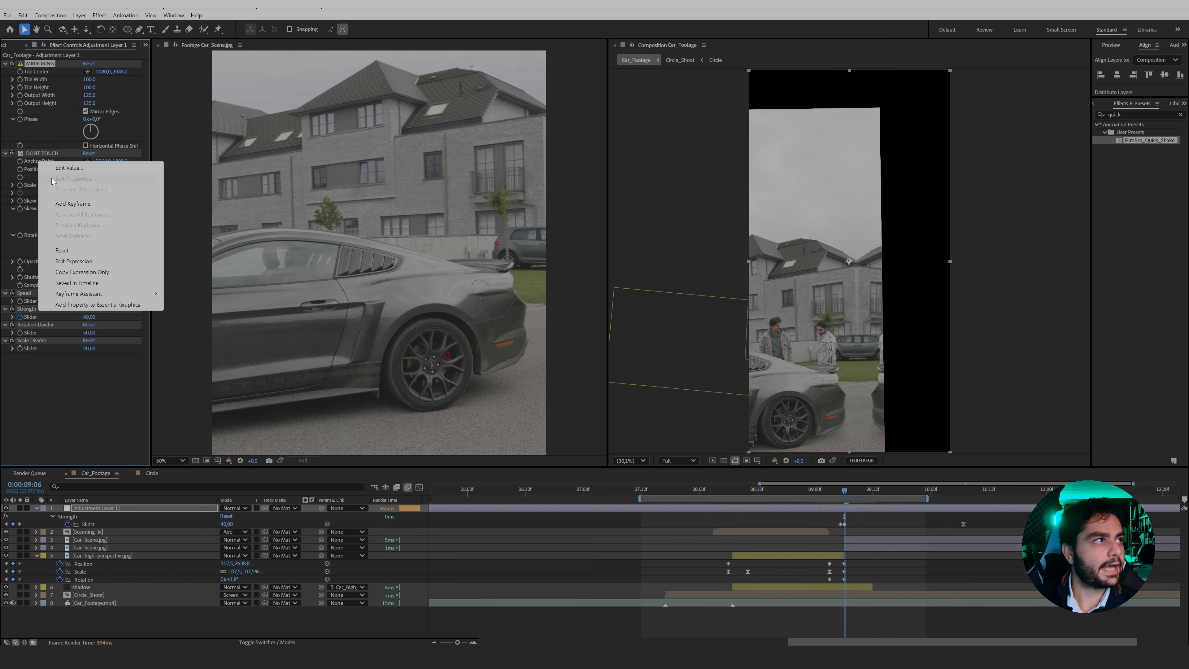
left_click(61, 251)
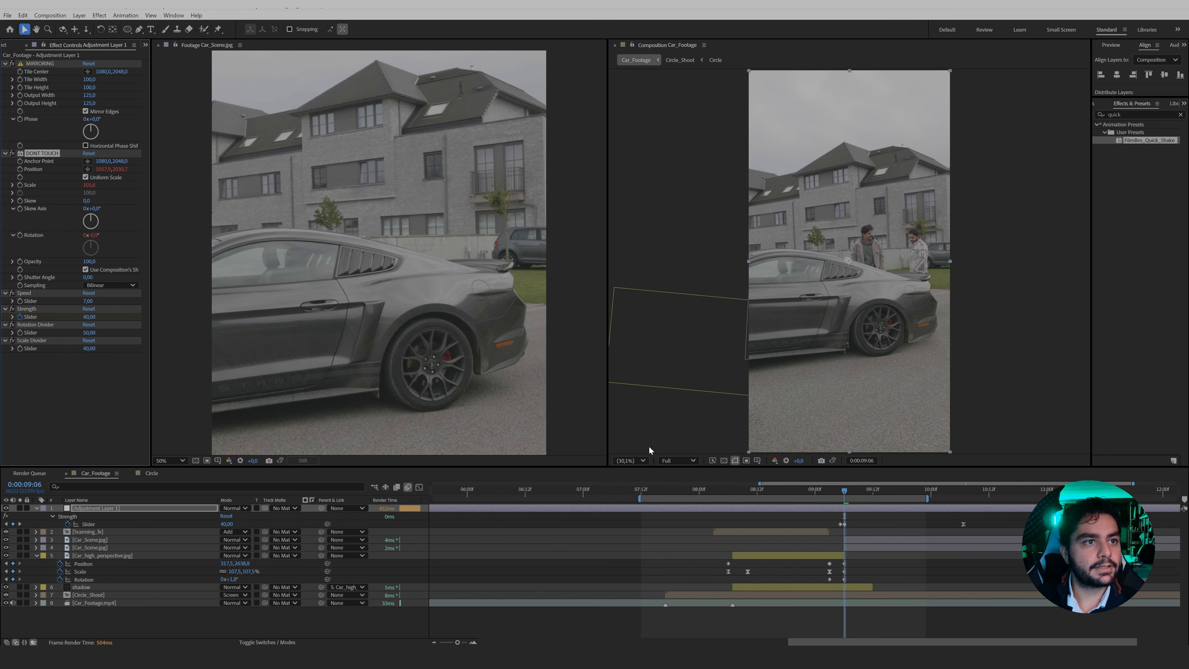
Turn off the composition's shutter angle in the DONT TOUCH effect and set its own Shutter Angle to 180.
left_click_drag(832, 493, 897, 494)
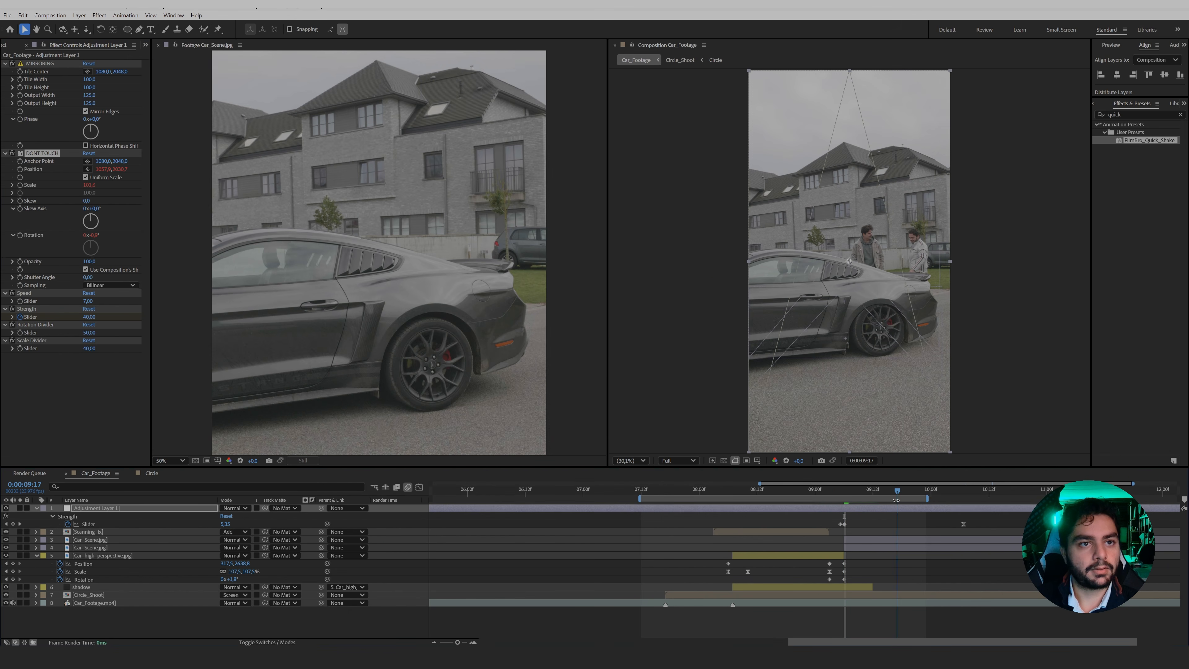
left_click(85, 271)
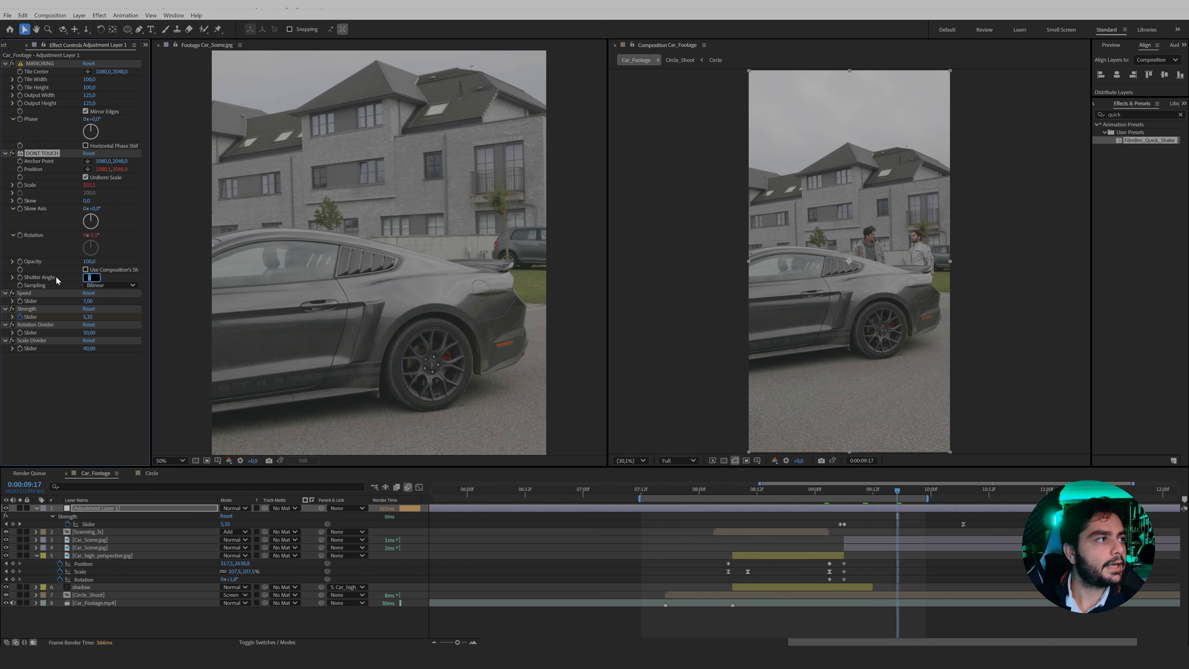
type("180")
key("Return")
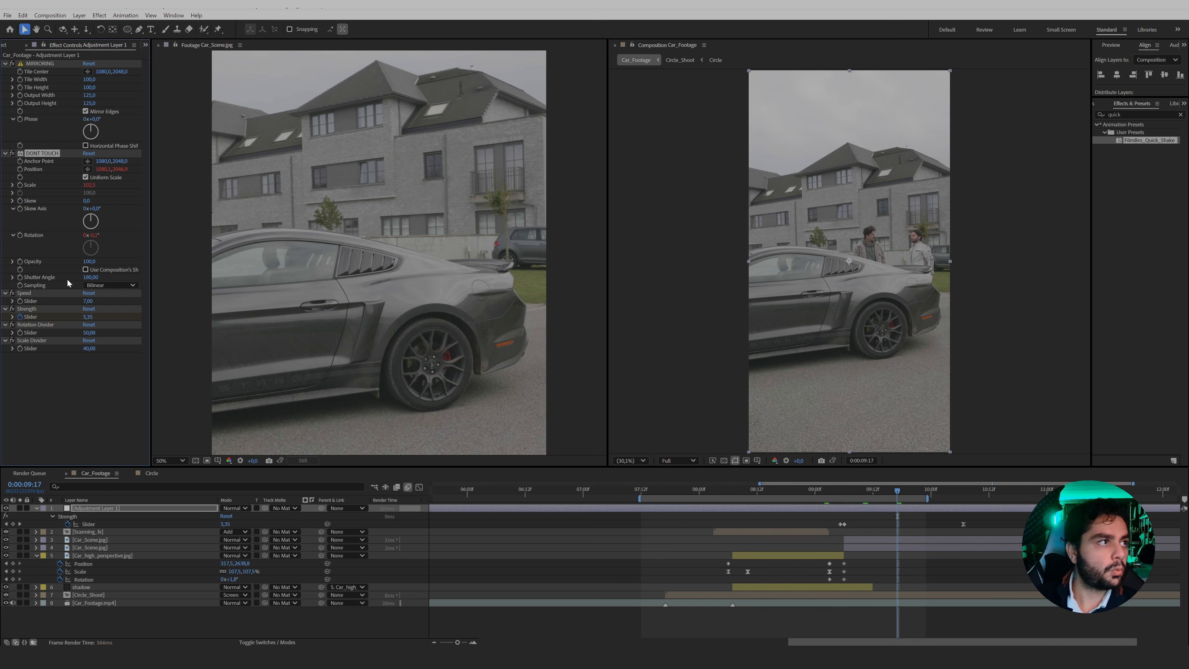